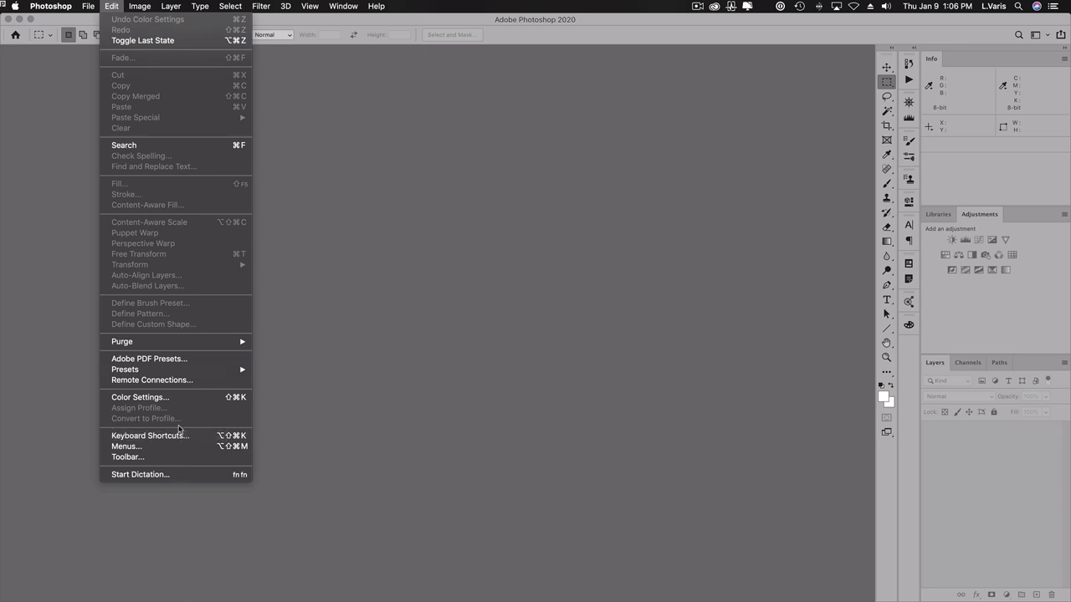
# Try the North America Prepress 2 preset in the color settings.
pyautogui.click(140, 397)
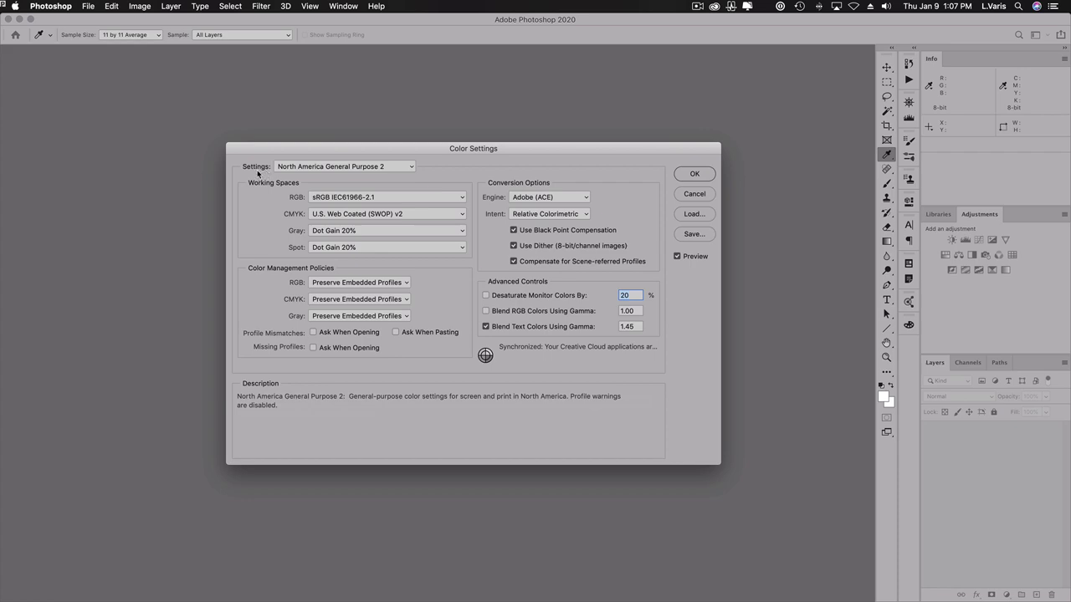
pyautogui.click(411, 167)
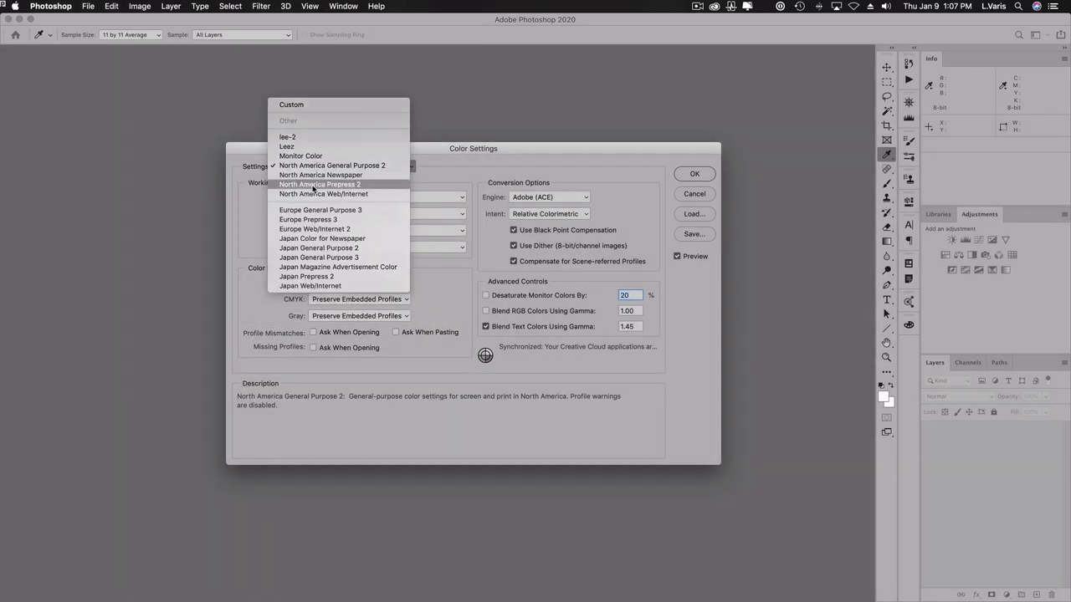
pyautogui.click(316, 191)
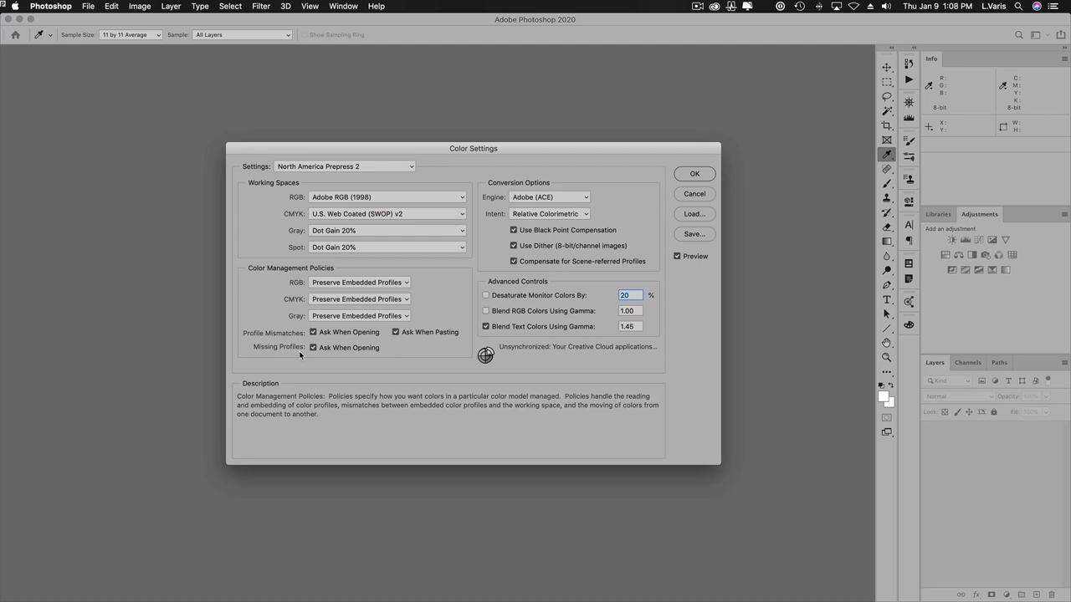
# Set the color settings preset back to North America General Purpose 2 and apply it.
pyautogui.click(386, 167)
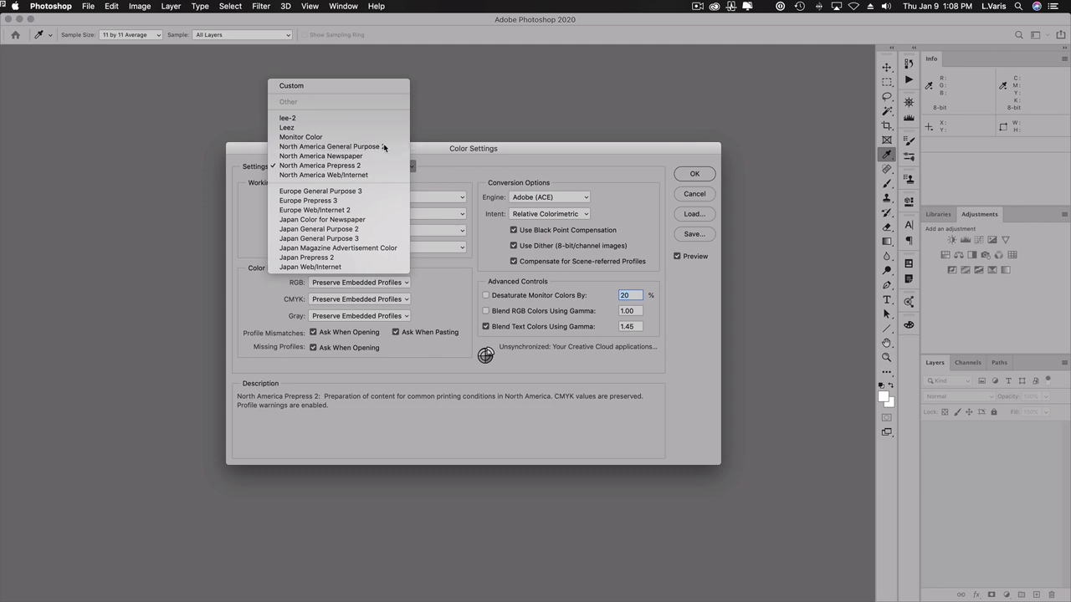
pyautogui.click(384, 146)
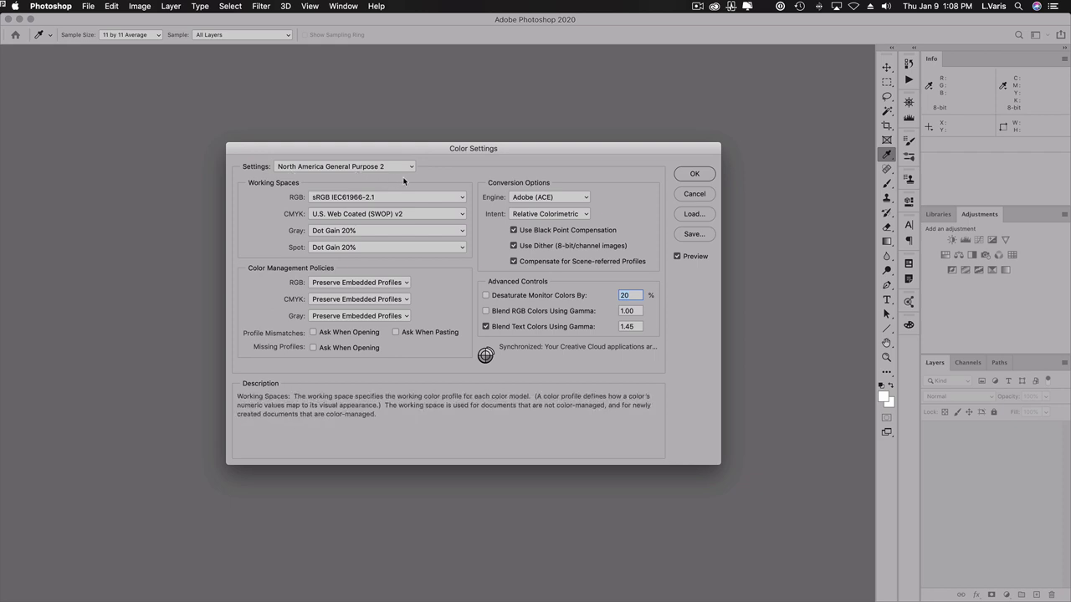
pyautogui.click(689, 173)
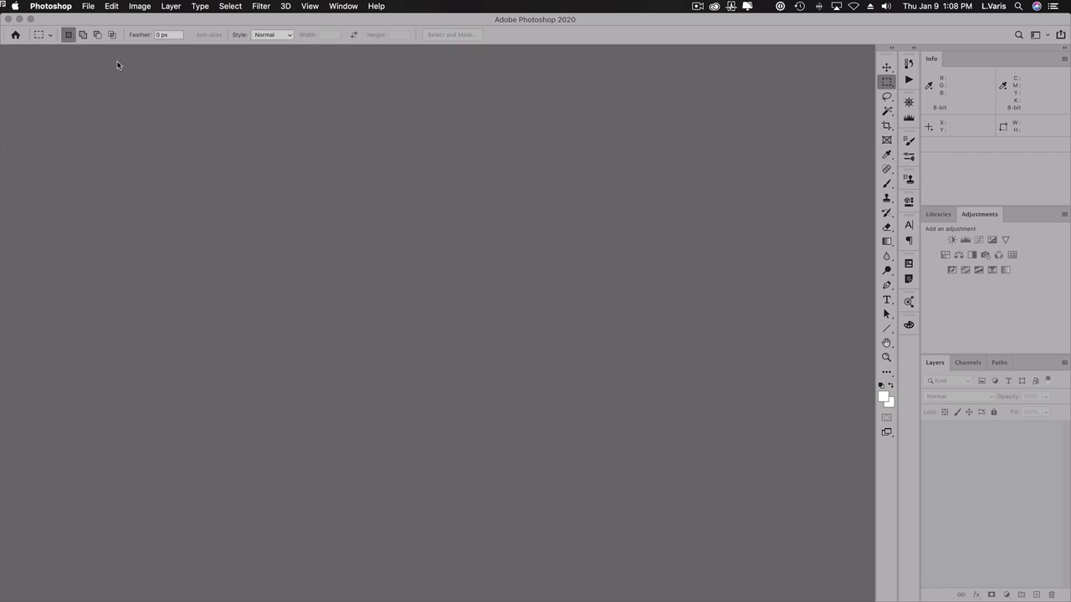
# Open the recent image Lion-sRGB.jpg and check its color profile in the document information readout.
pyautogui.click(87, 7)
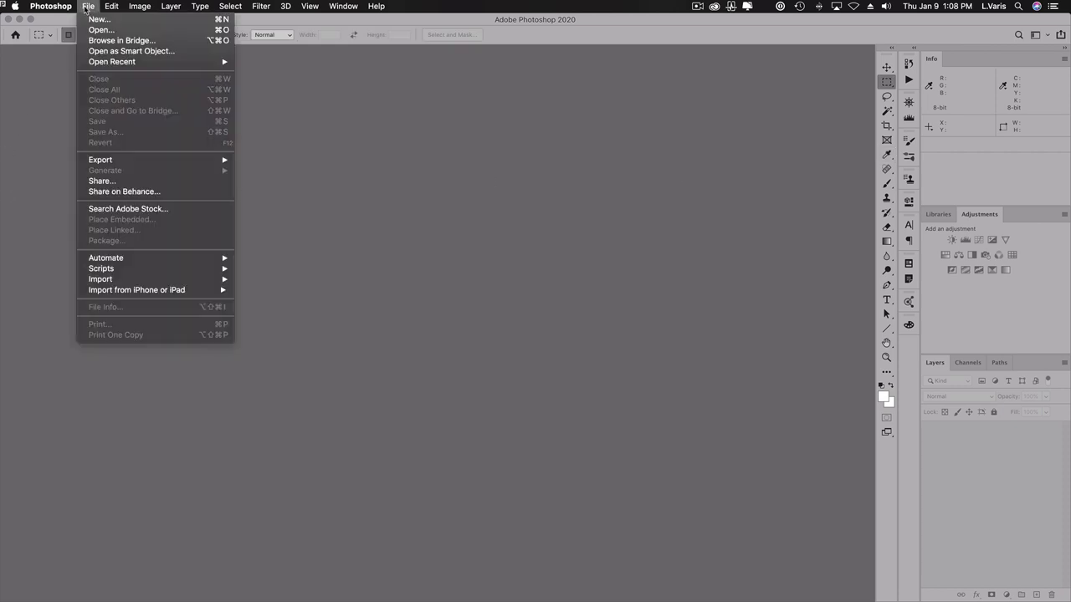
pyautogui.moveTo(109, 62)
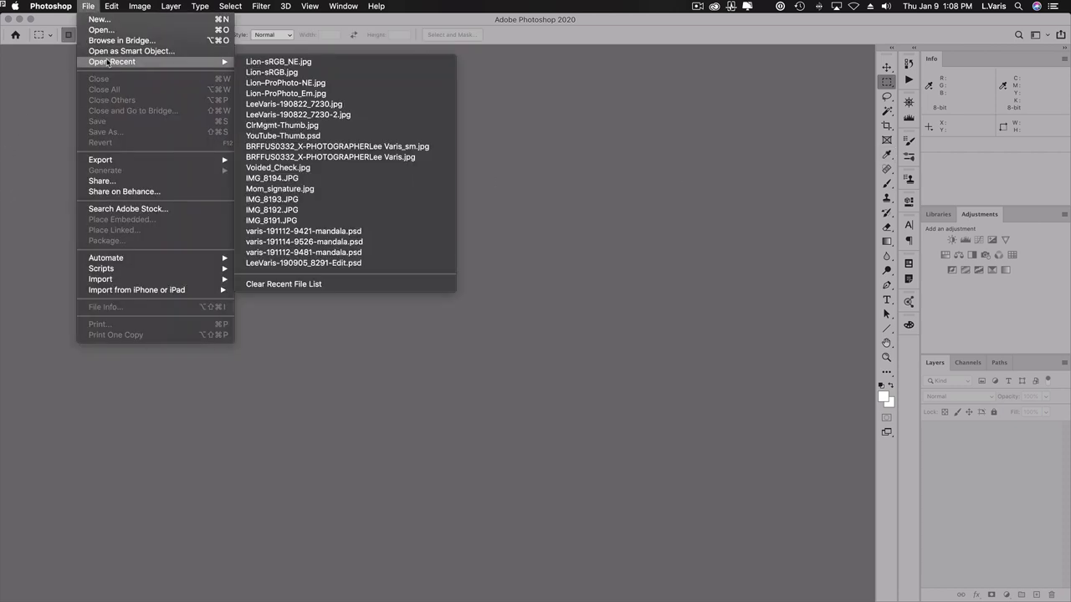
pyautogui.click(264, 73)
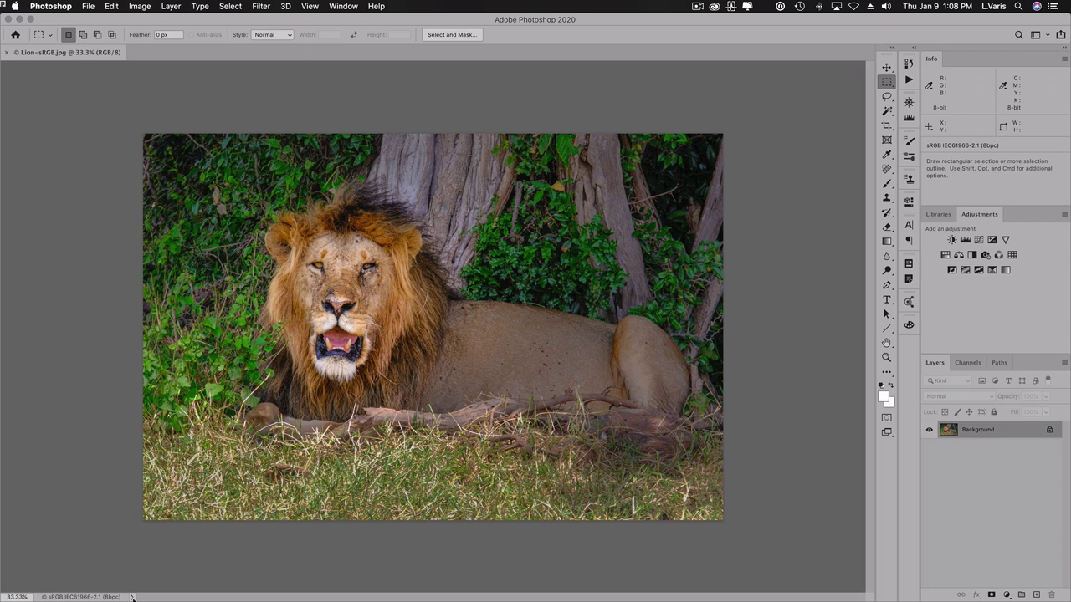
pyautogui.click(132, 599)
# Open the recent image Lion-ProPhoto_Em.jpg alongside the sRGB lion image.
pyautogui.click(87, 6)
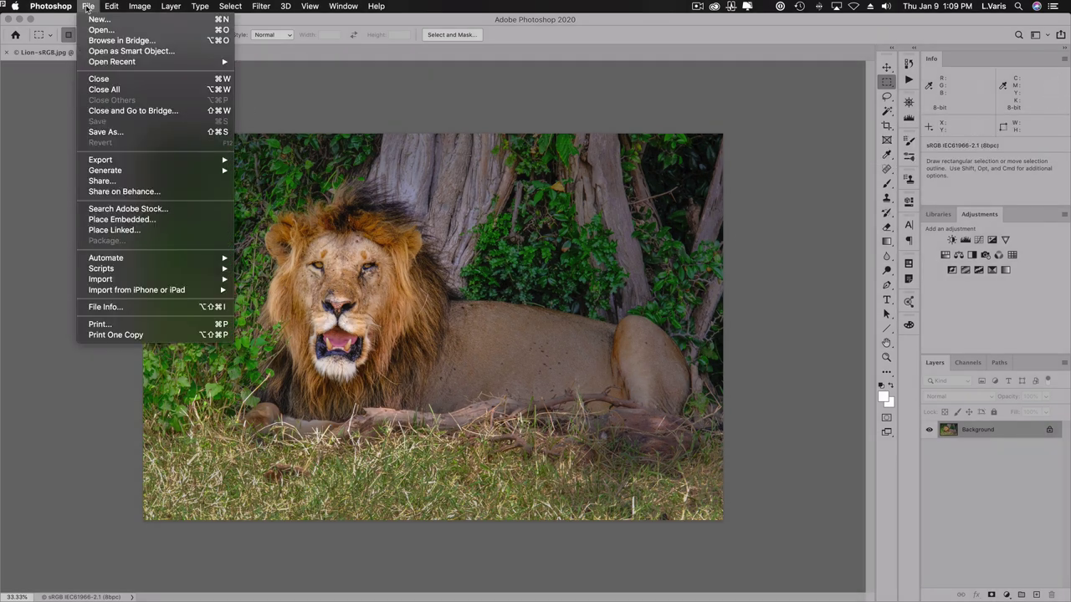
pyautogui.moveTo(106, 62)
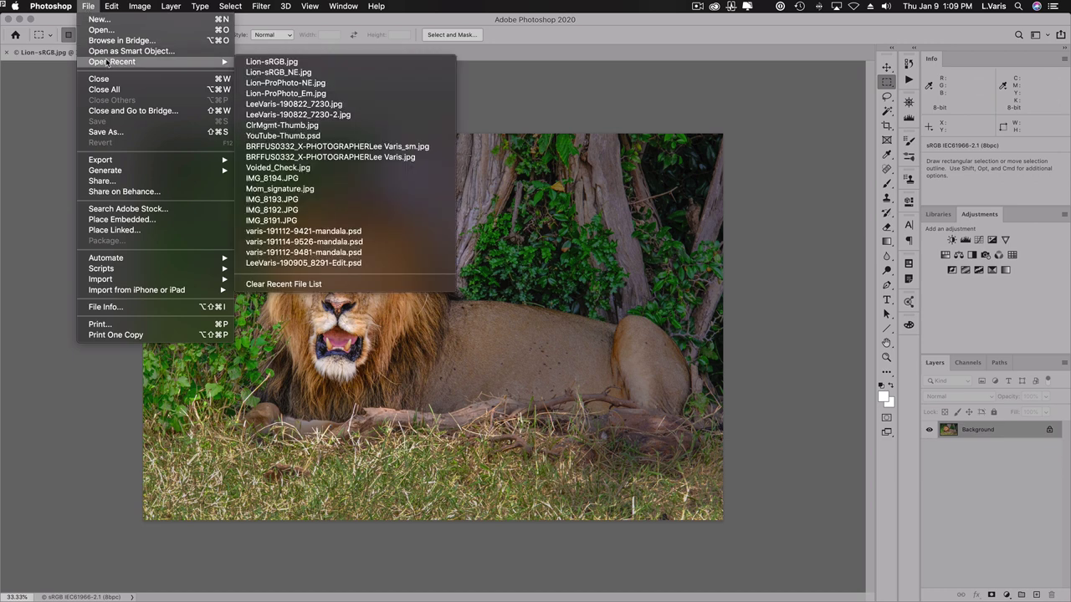
pyautogui.click(286, 94)
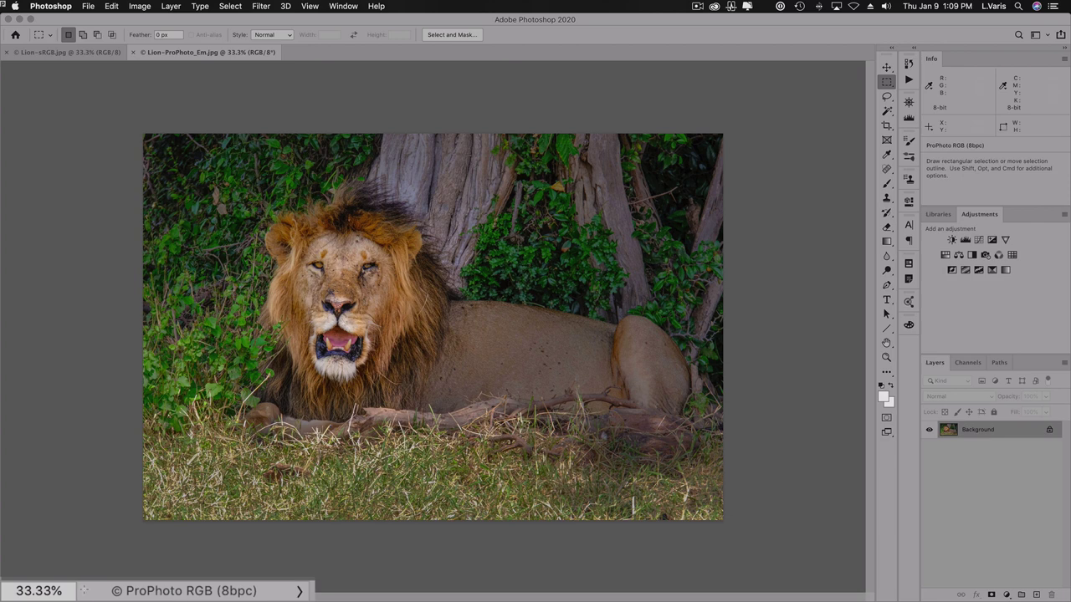
# Compare the colors and profiles of Lion-sRGB.jpg and Lion-ProPhoto_Em.jpg, and close the ProPhoto image.
pyautogui.click(83, 54)
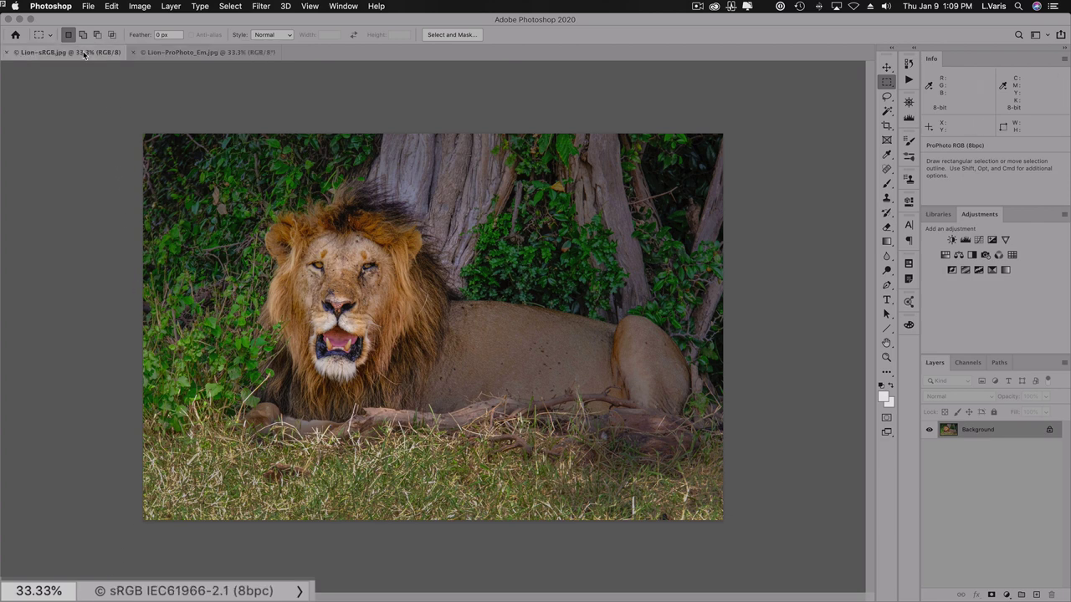
pyautogui.click(190, 54)
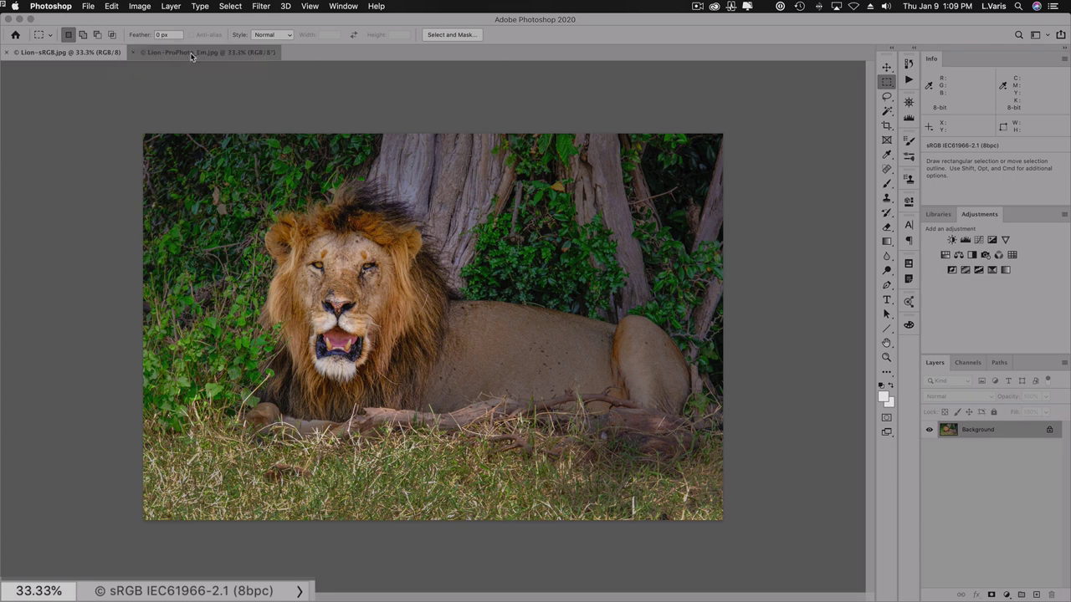
pyautogui.click(86, 53)
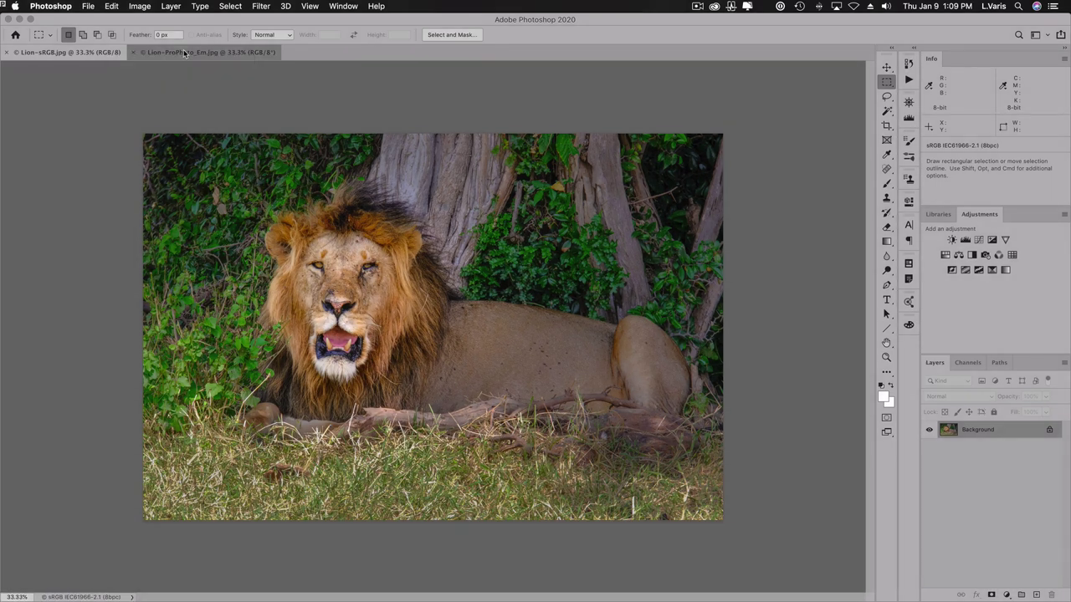
pyautogui.click(184, 53)
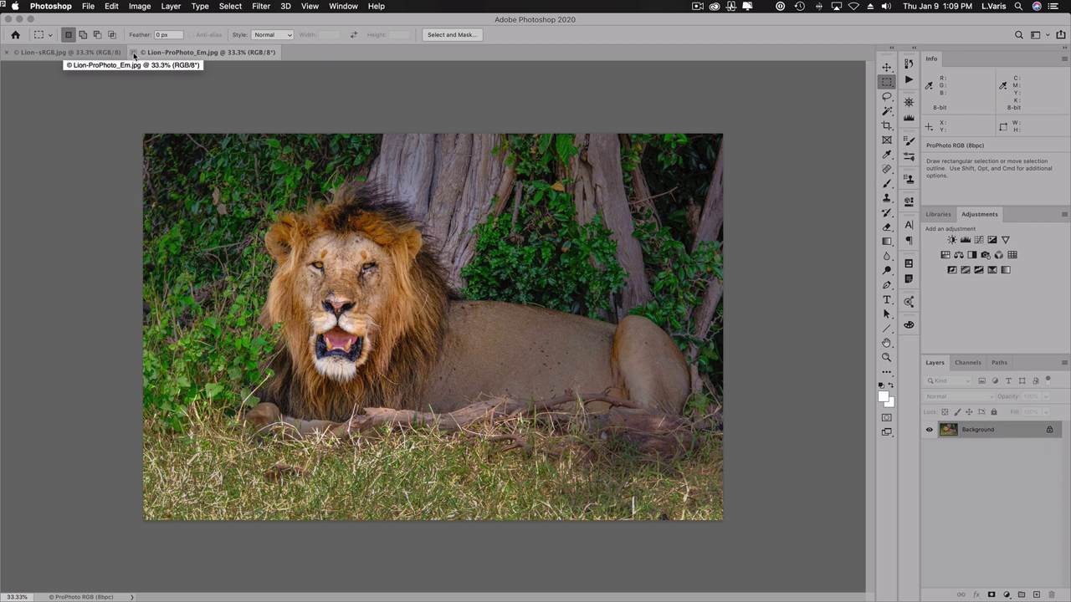
pyautogui.click(133, 53)
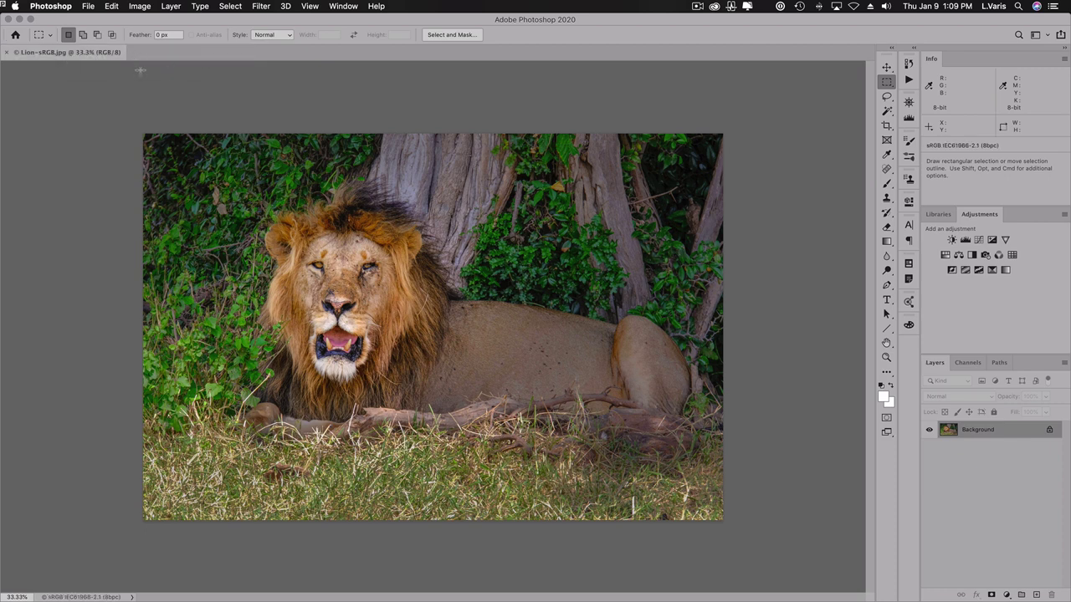
# Open the recent image Lion-ProPhoto-NE.jpg alongside the sRGB lion image.
pyautogui.click(88, 7)
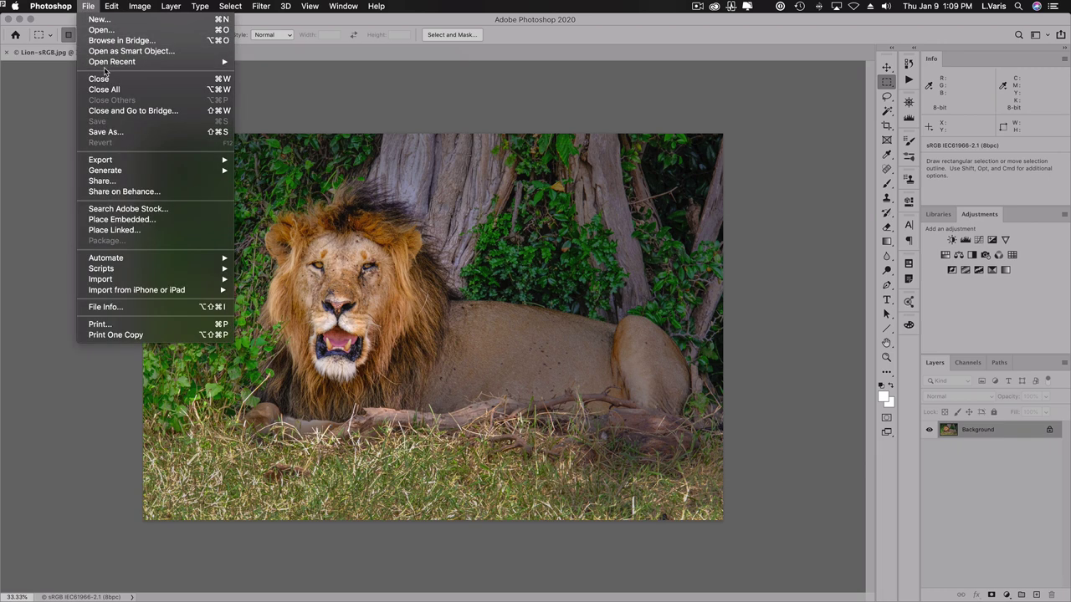
pyautogui.moveTo(107, 62)
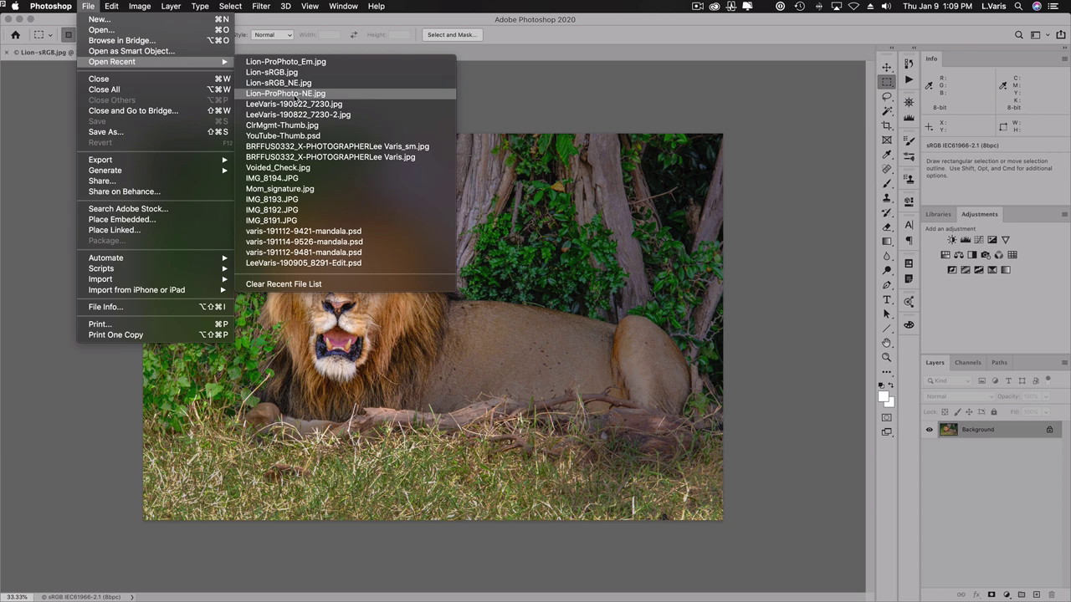
pyautogui.click(255, 93)
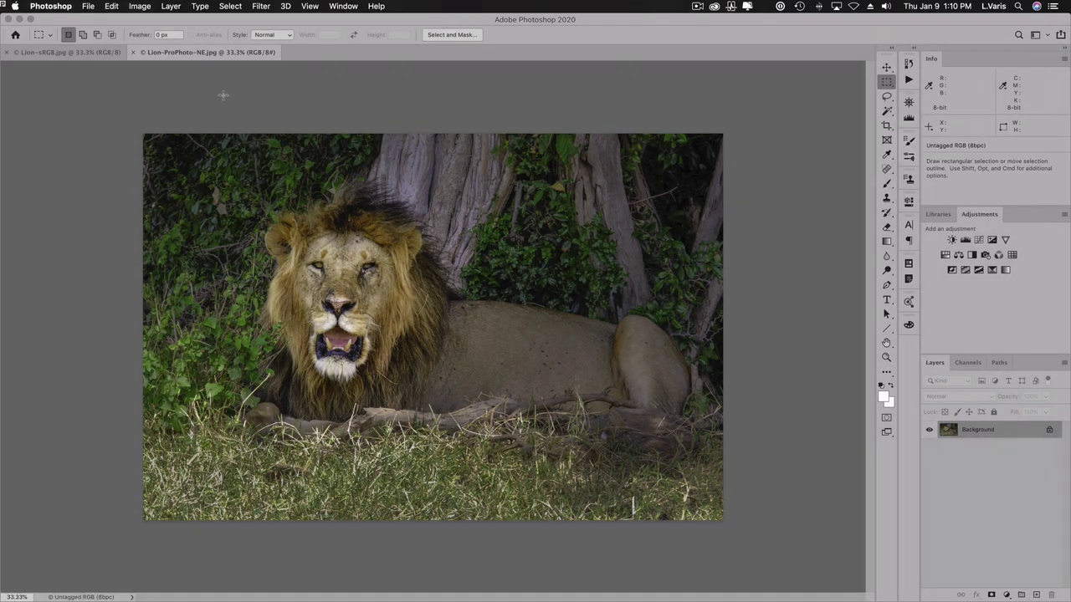
# Compare the colors of Lion-sRGB.jpg with those of Lion-ProPhoto-NE.jpg, and close the ProPhoto-NE image.
pyautogui.click(84, 53)
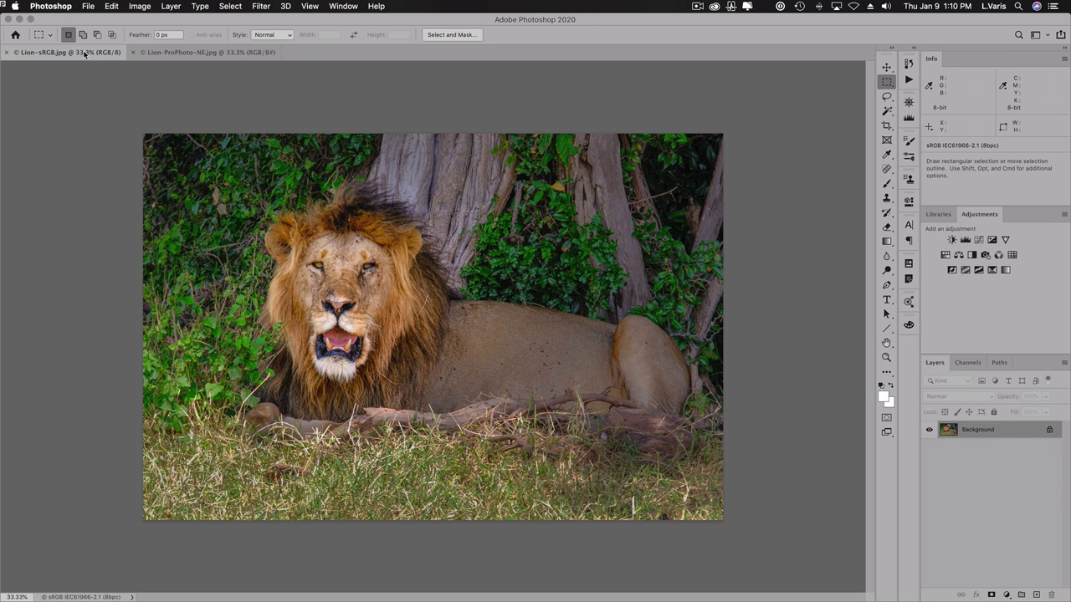
pyautogui.click(182, 53)
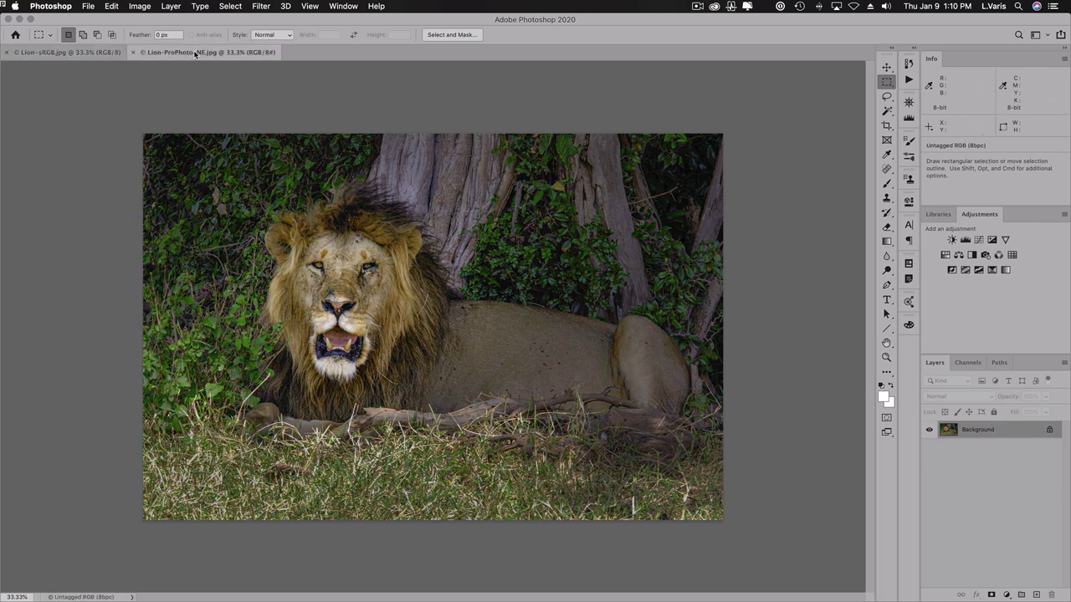
pyautogui.click(94, 53)
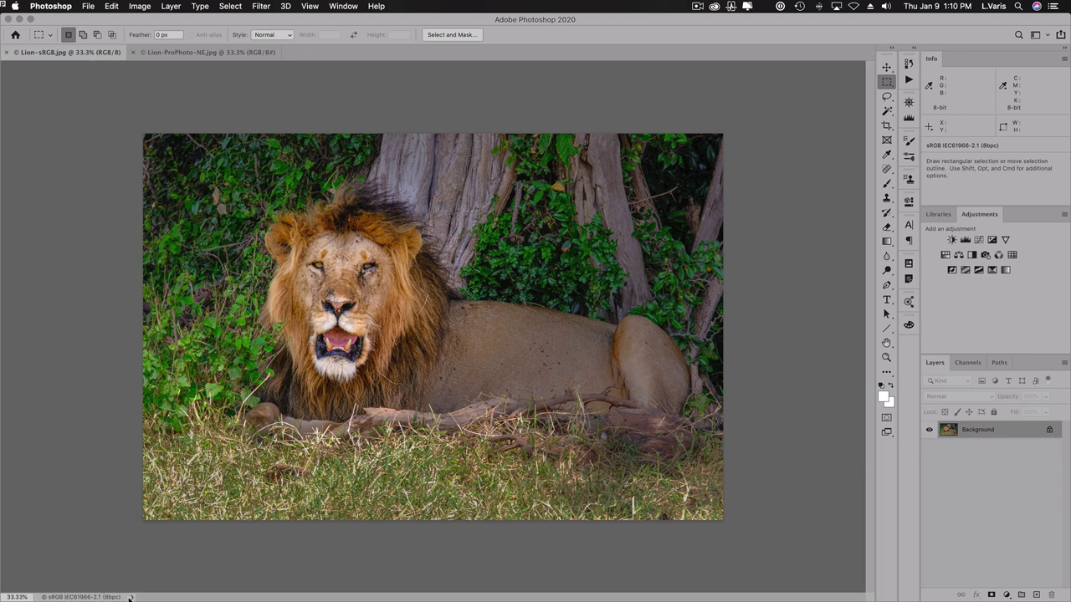
pyautogui.click(203, 52)
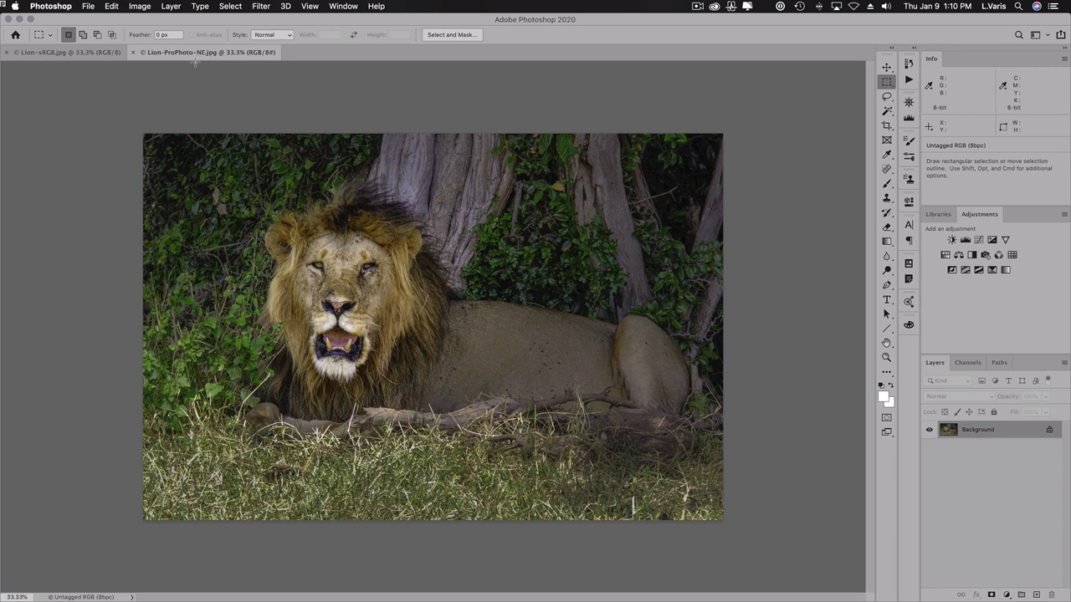
pyautogui.click(133, 53)
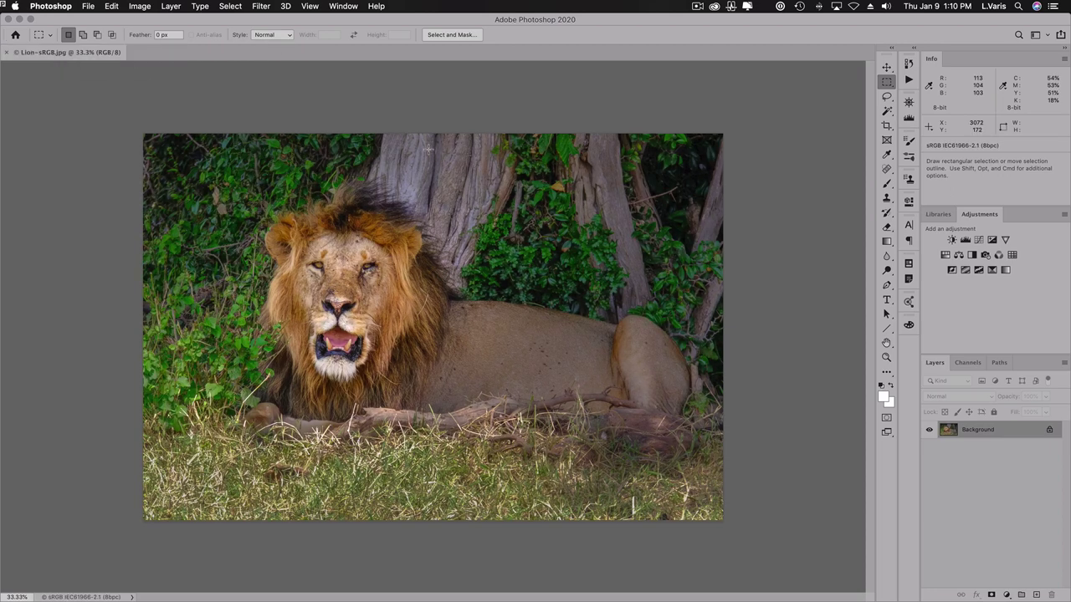
# Apply the North America Prepress 2 color settings with the RGB working space changed to sRGB IEC61966-2.1.
pyautogui.click(112, 7)
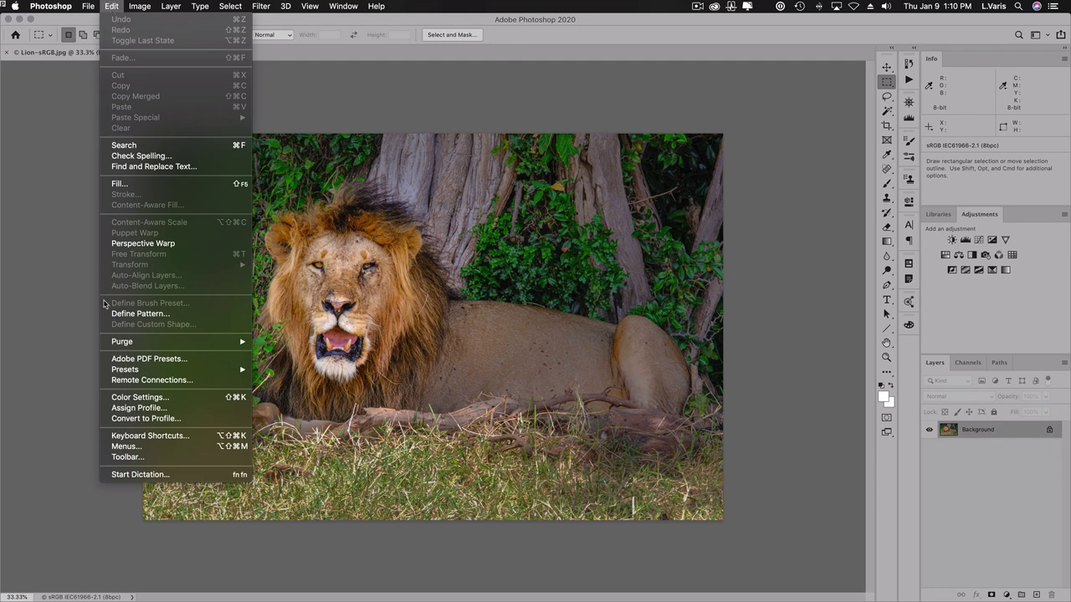
pyautogui.click(179, 399)
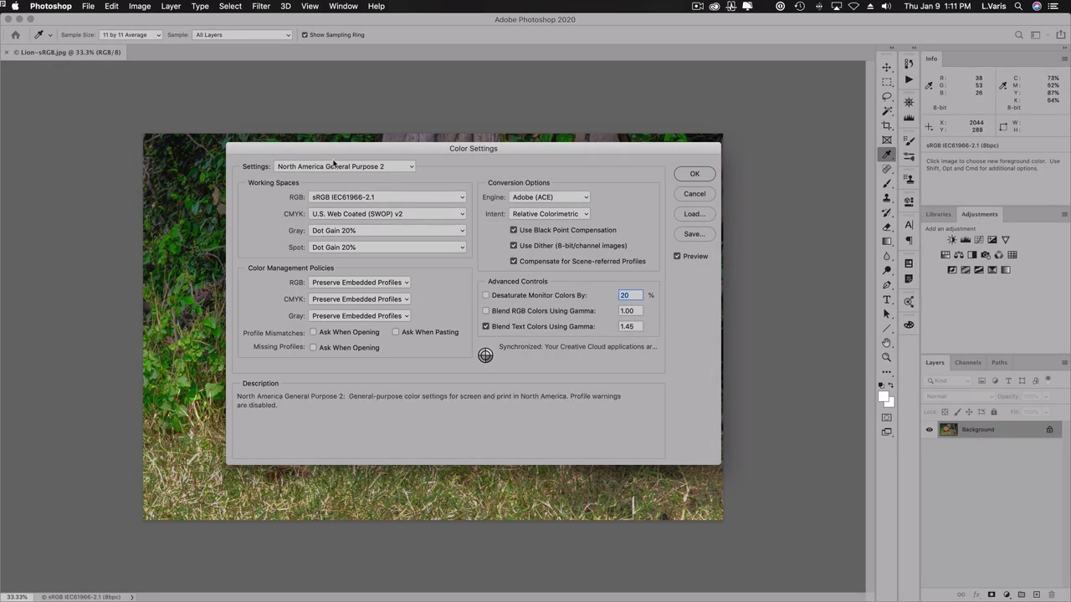
pyautogui.click(393, 169)
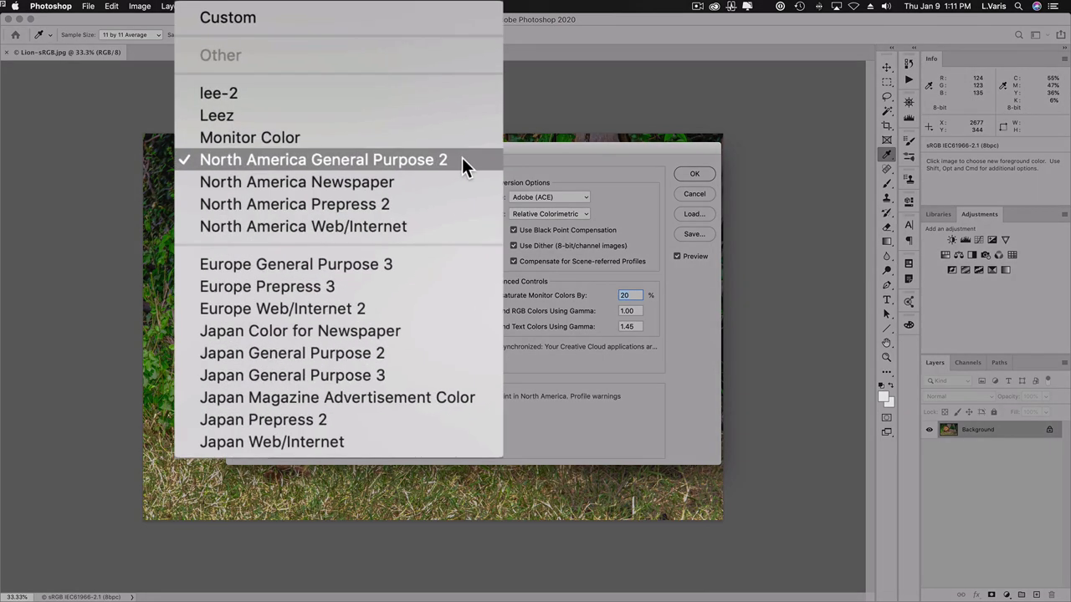
pyautogui.click(308, 203)
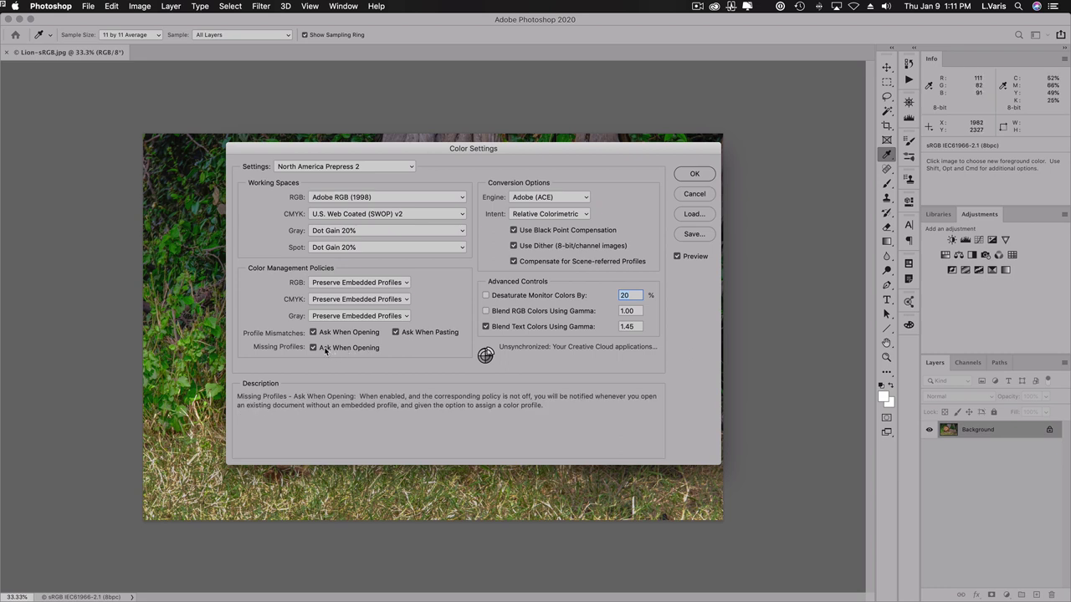
pyautogui.click(408, 198)
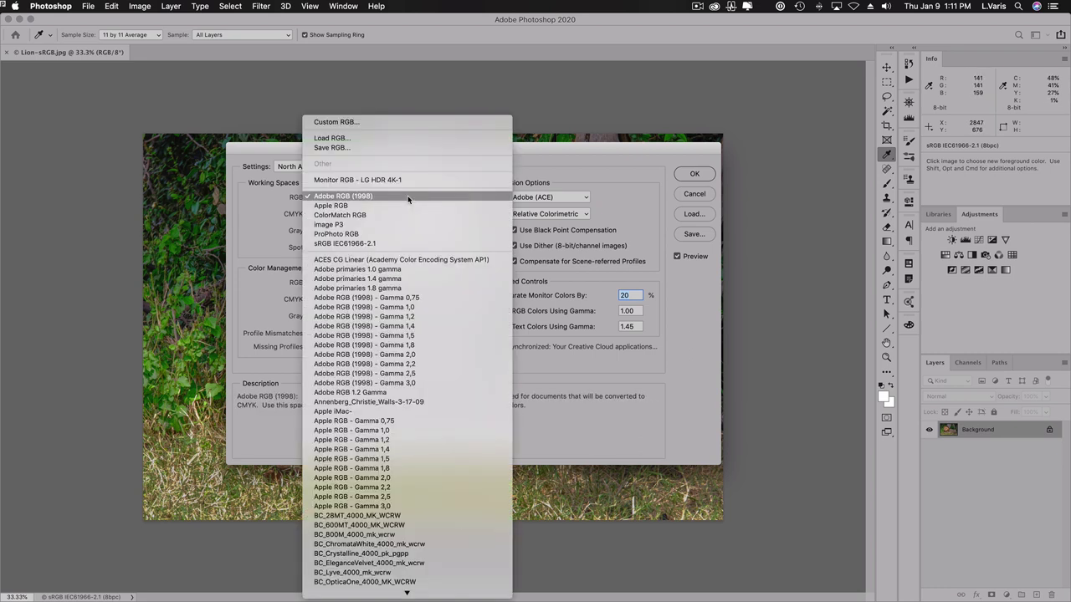
pyautogui.click(387, 245)
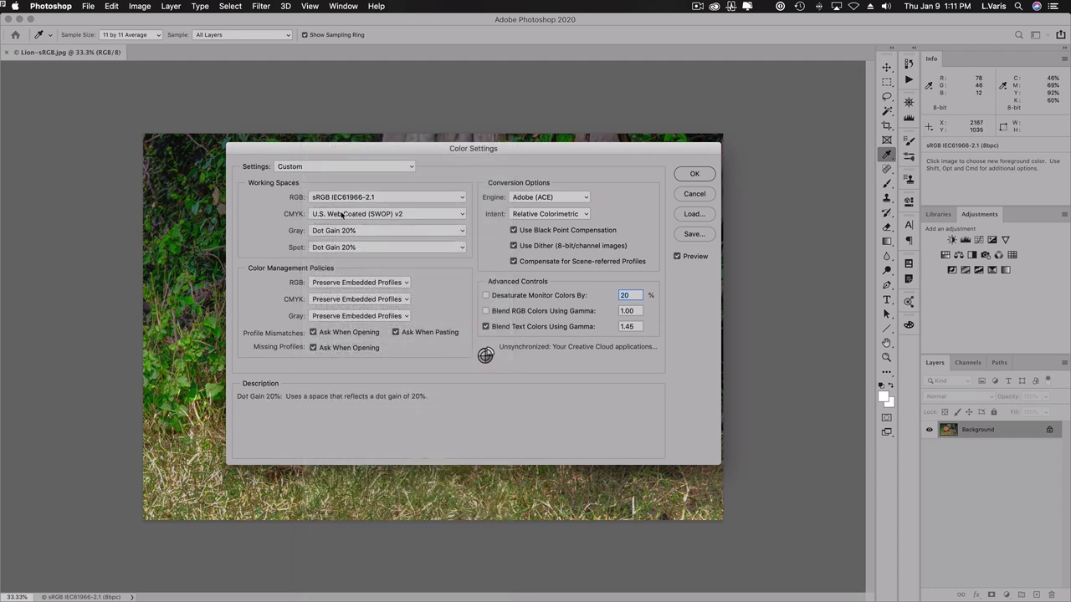
pyautogui.click(695, 174)
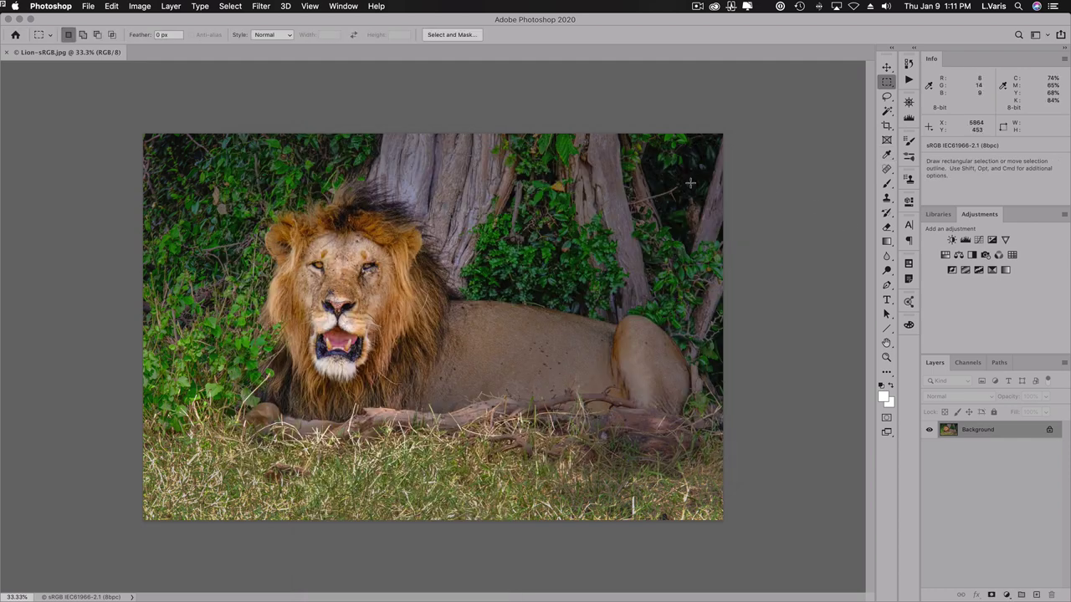
# Open the recent image Lion-ProPhoto-NE.jpg, leaving its missing profile as is without color management.
pyautogui.click(87, 7)
pyautogui.moveTo(98, 63)
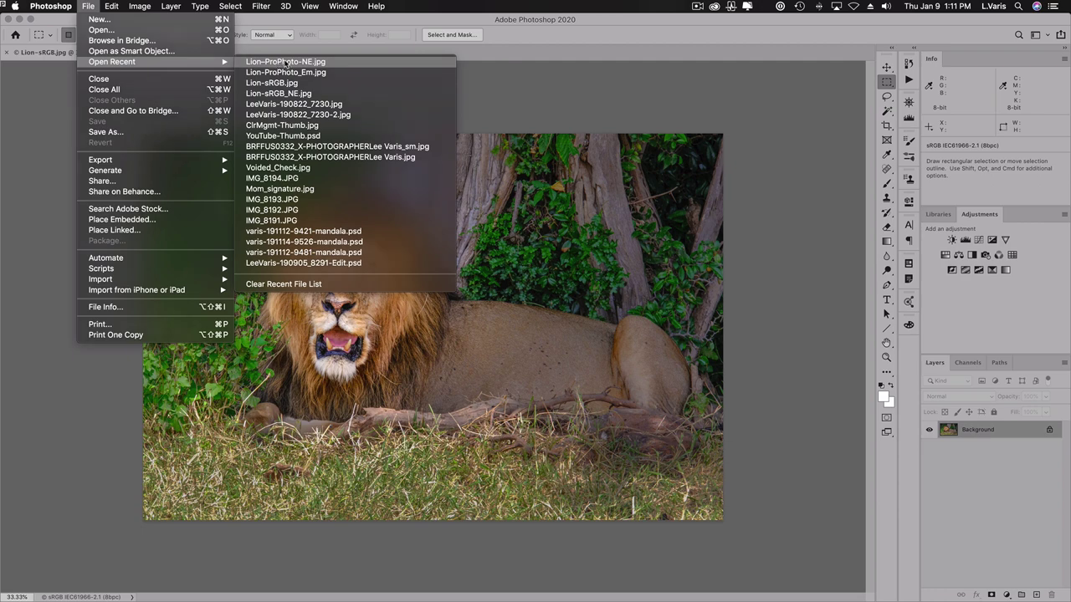
pyautogui.click(285, 62)
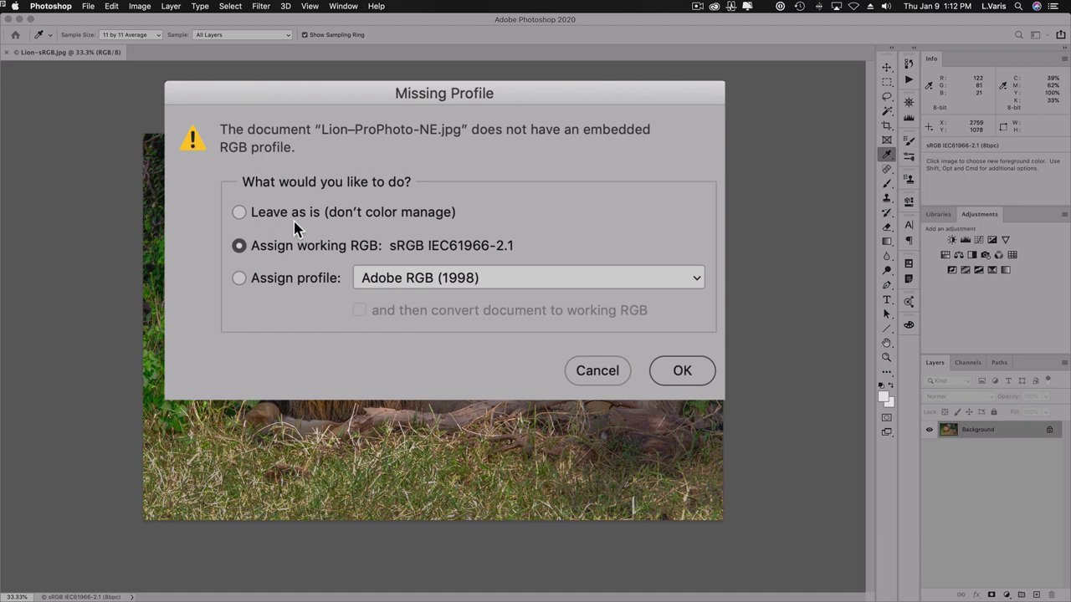
pyautogui.click(239, 214)
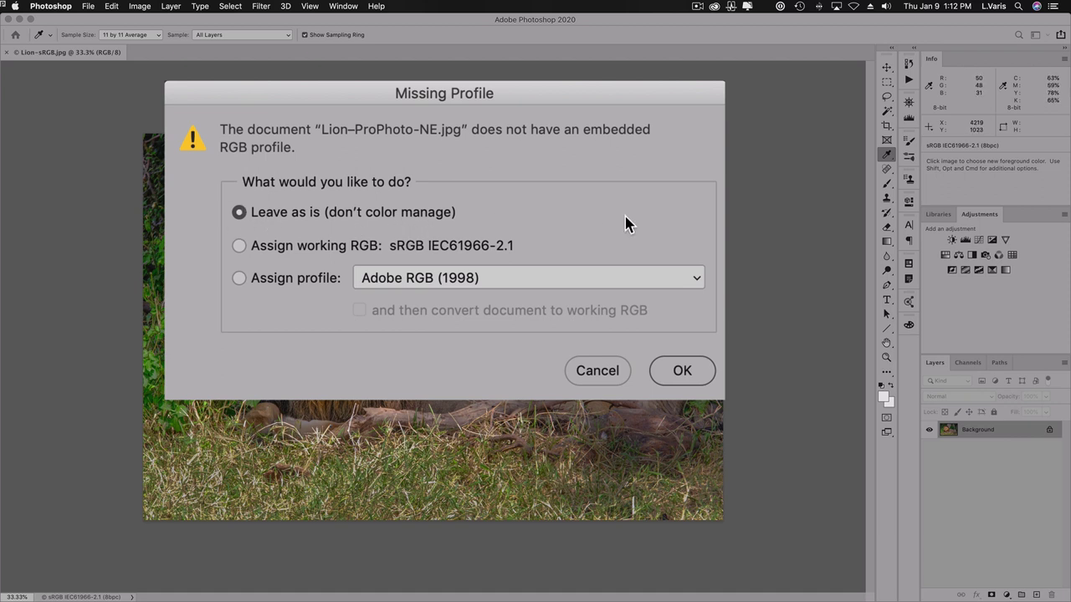
pyautogui.click(675, 371)
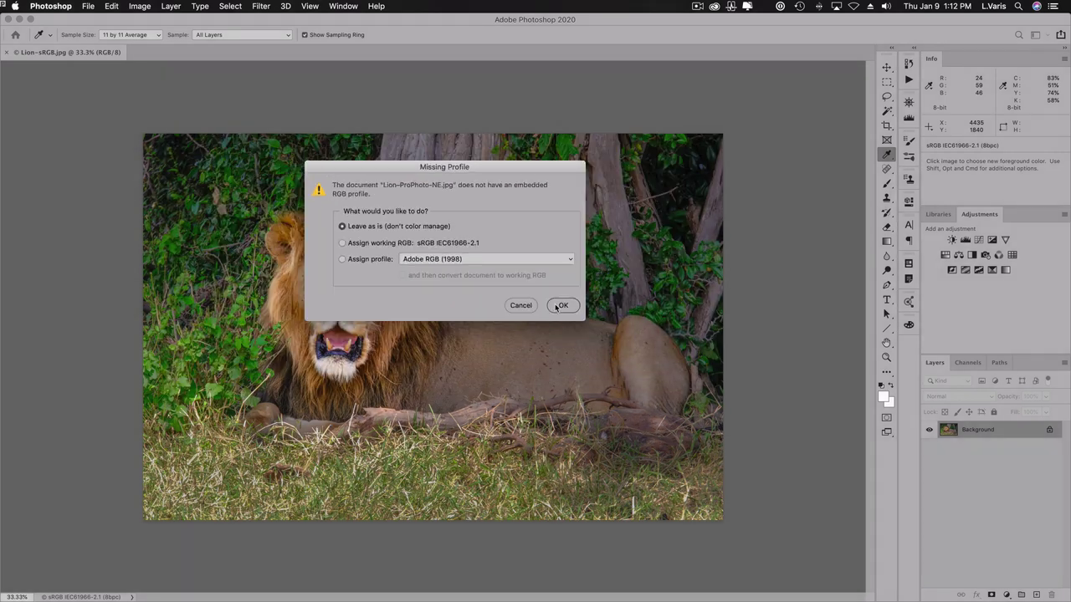
pyautogui.press('m')
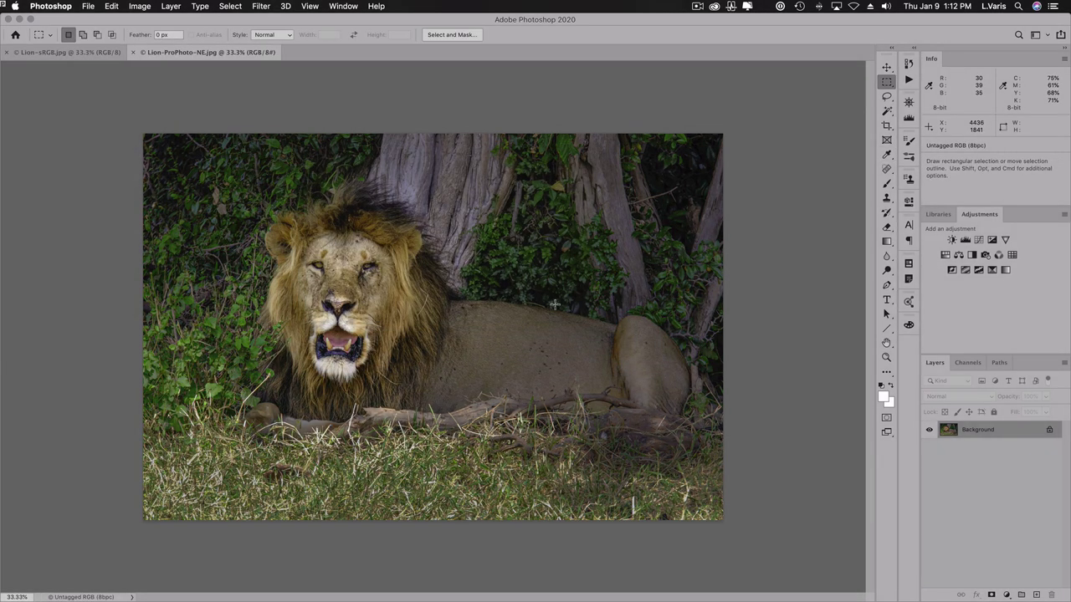
# Compare the colors of Lion-sRGB.jpg with the untagged Lion-ProPhoto-NE.jpg, and close the untagged image.
pyautogui.click(69, 52)
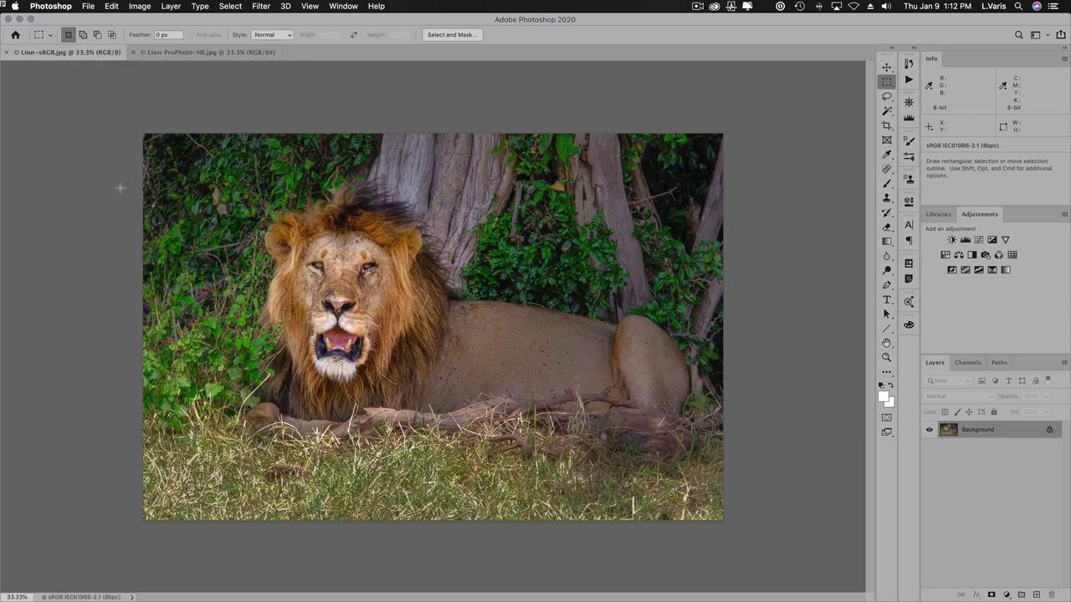
pyautogui.click(184, 53)
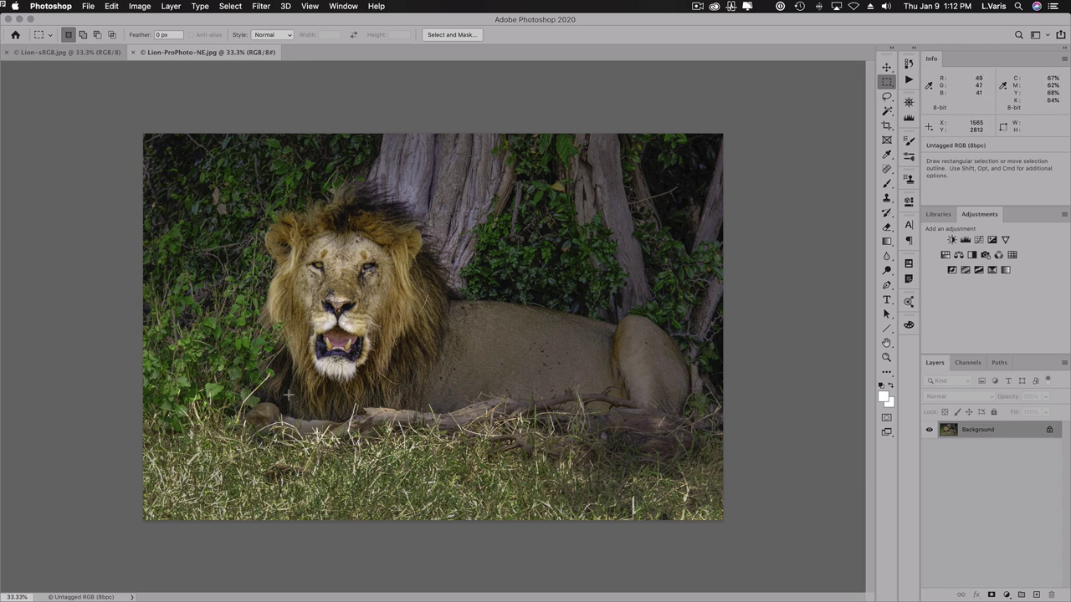
pyautogui.click(68, 53)
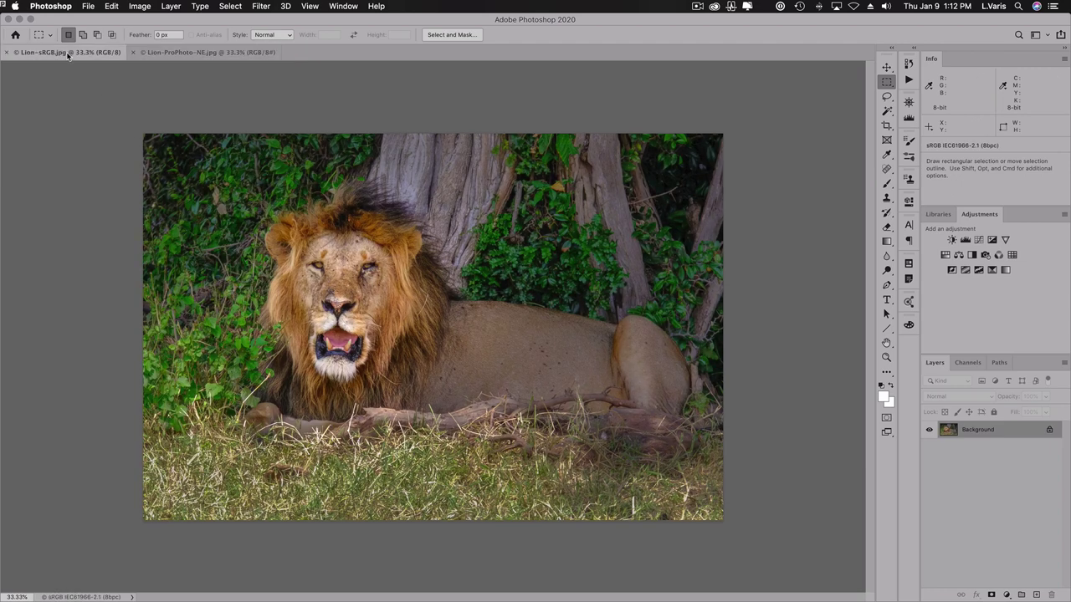
pyautogui.click(173, 53)
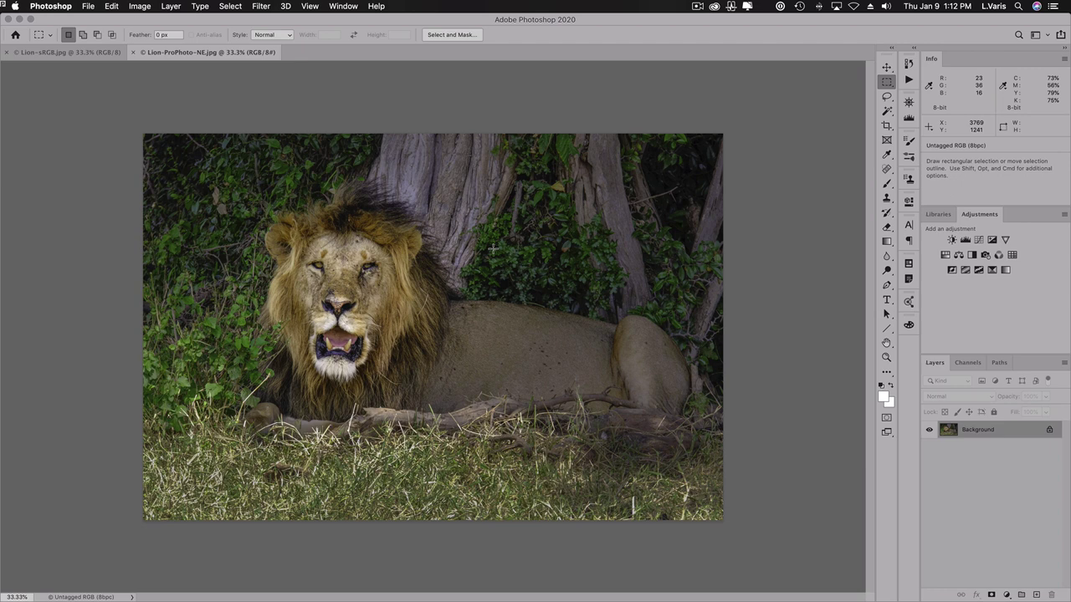
pyautogui.click(134, 53)
# Reopen the recent image Lion-ProPhoto-NE.jpg, assigning the ProPhoto RGB profile without converting it to working RGB.
pyautogui.click(89, 6)
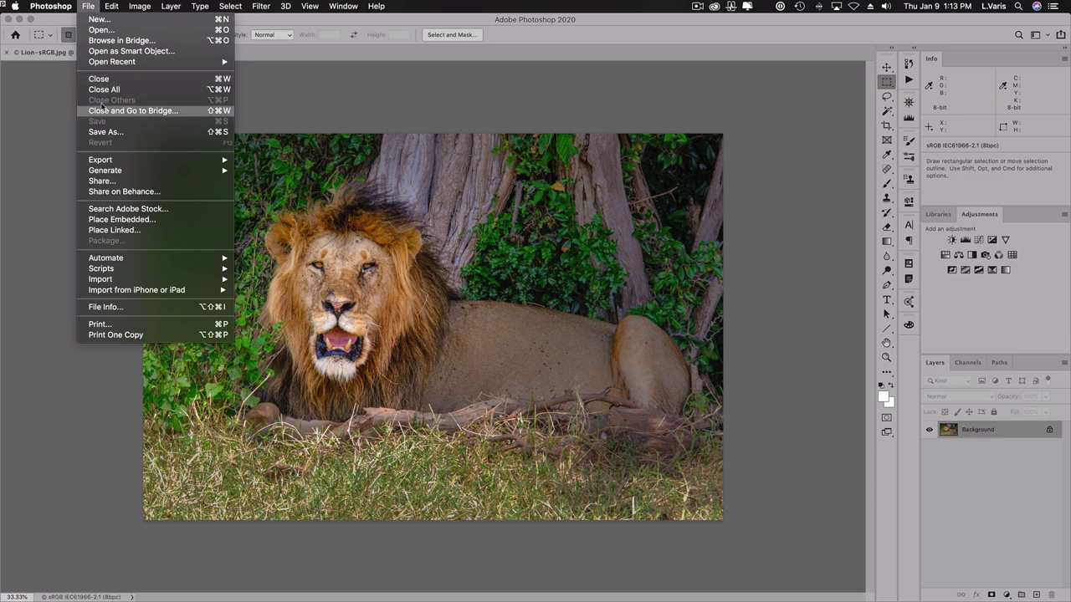
pyautogui.moveTo(98, 63)
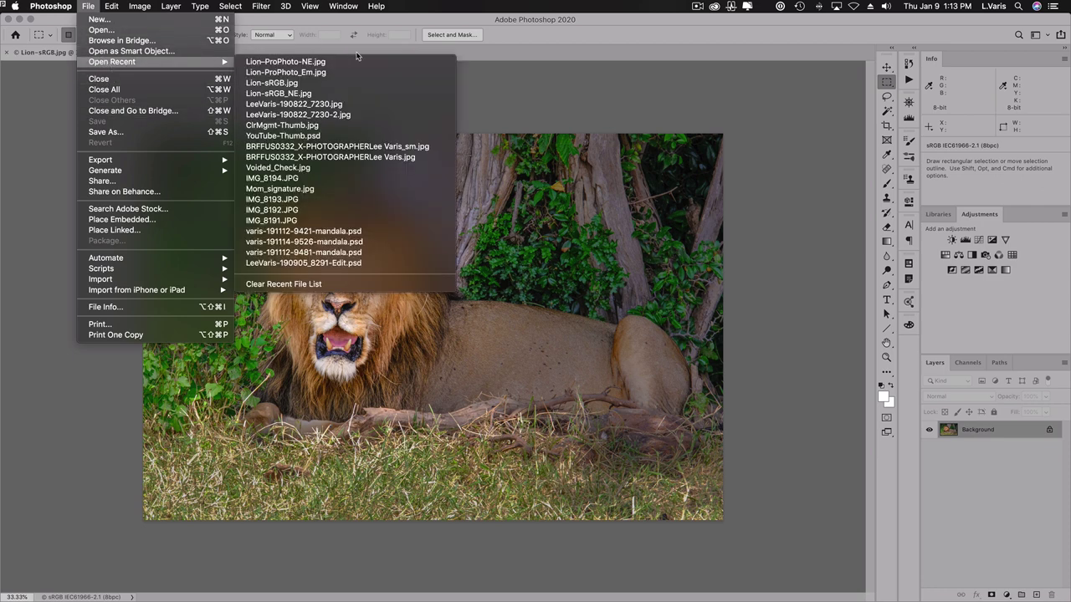
pyautogui.click(285, 62)
pyautogui.press('i')
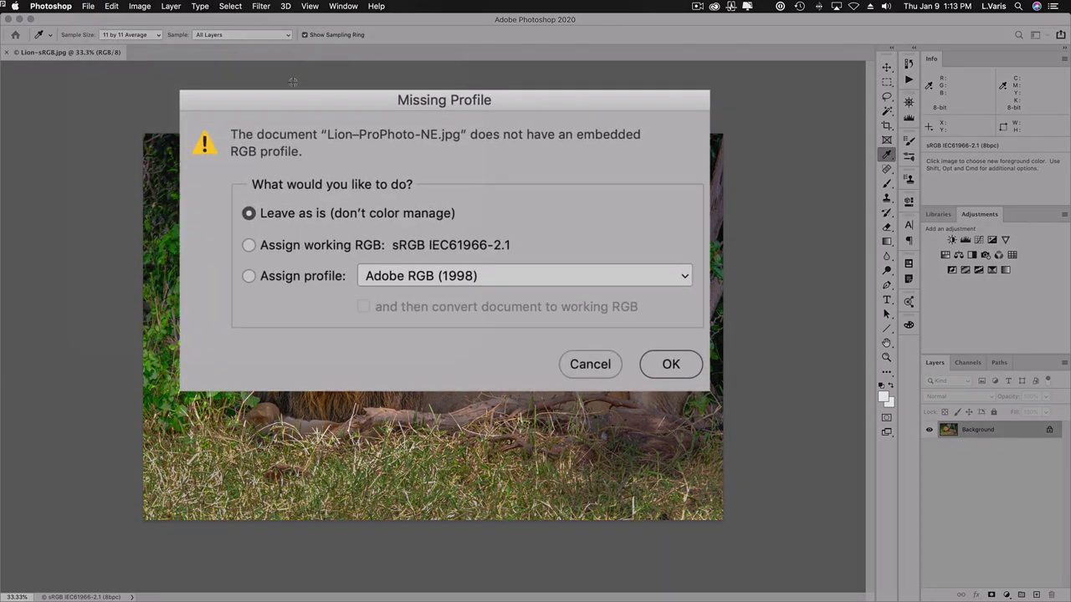
pyautogui.click(250, 245)
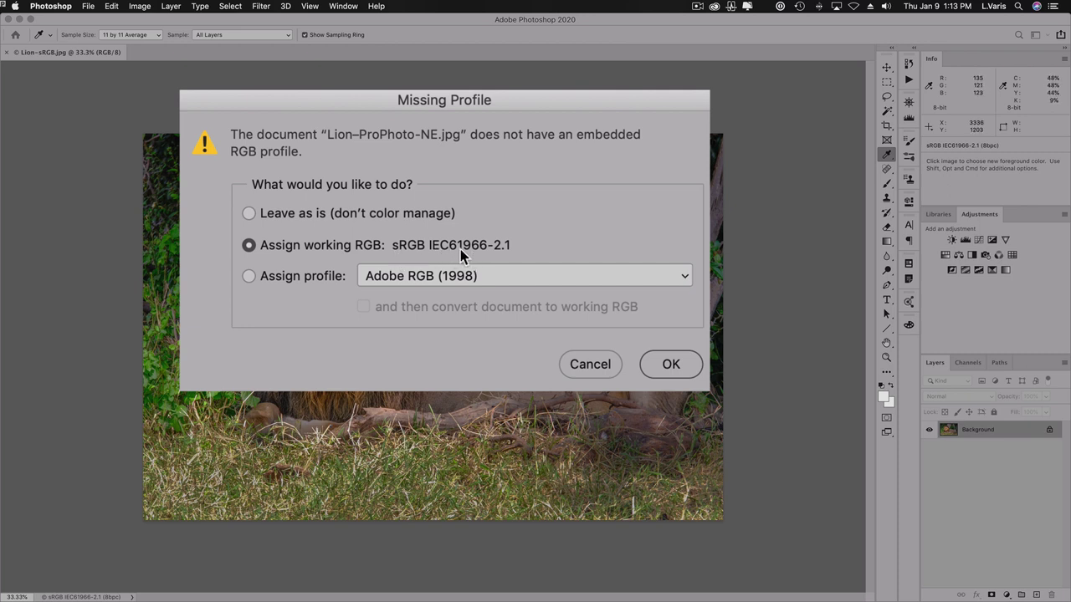
pyautogui.click(249, 276)
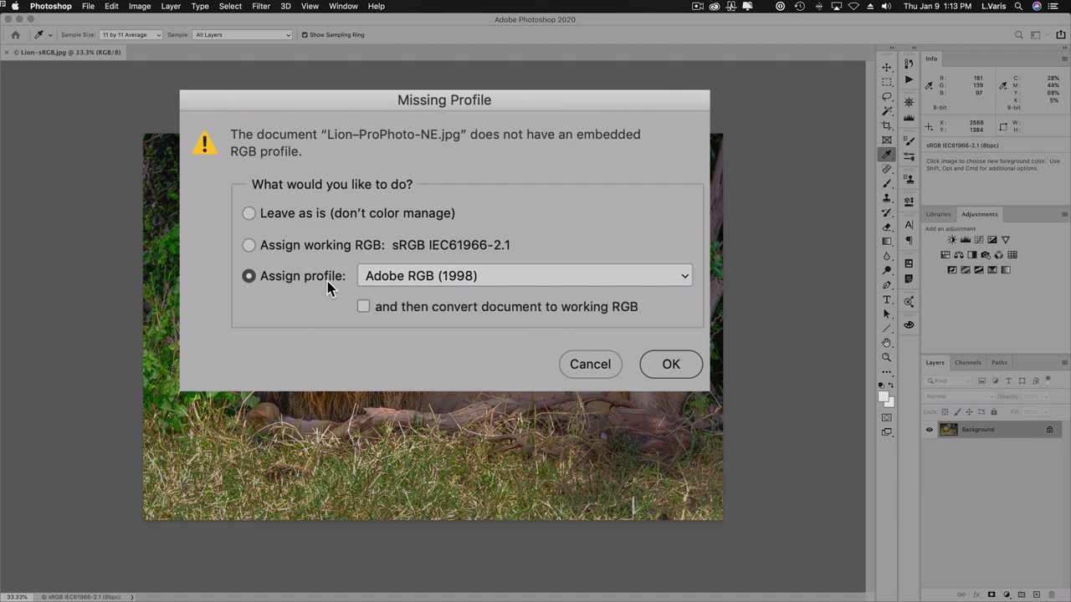
pyautogui.click(688, 276)
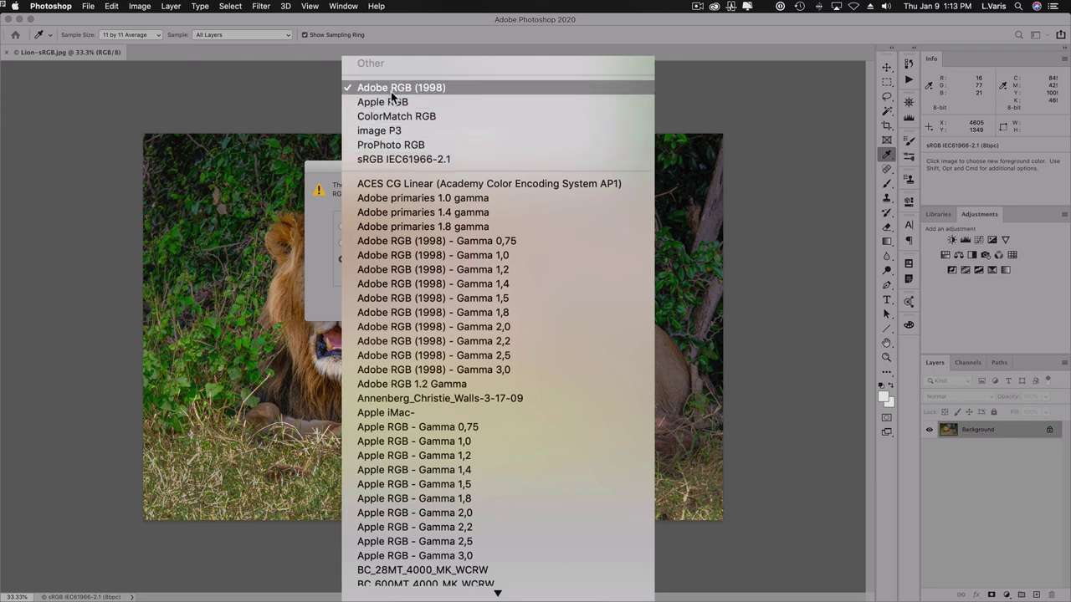
pyautogui.scroll(-10, 448, 86)
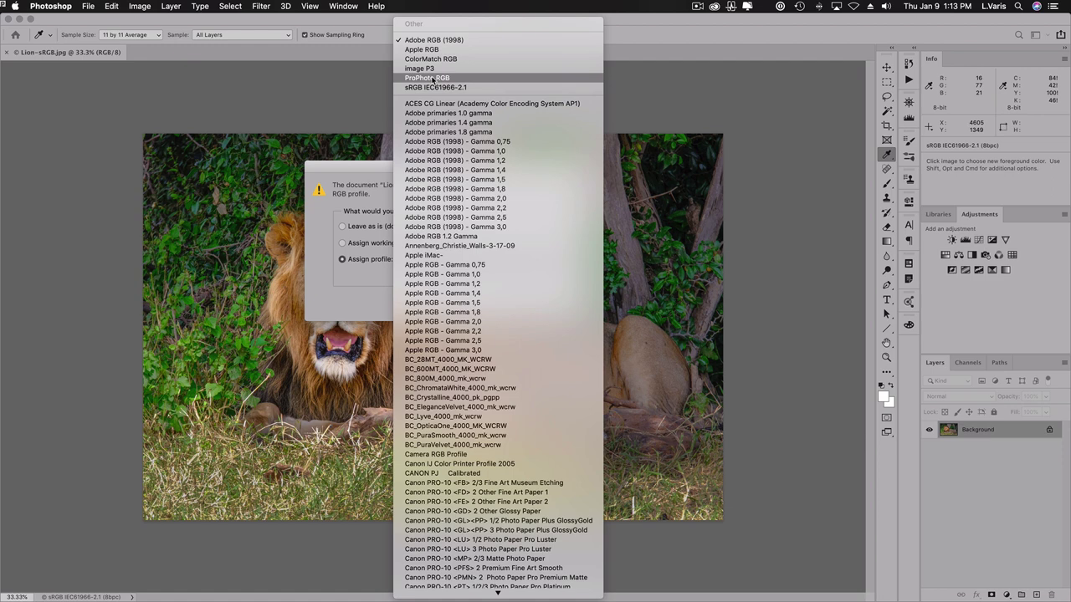
pyautogui.click(432, 78)
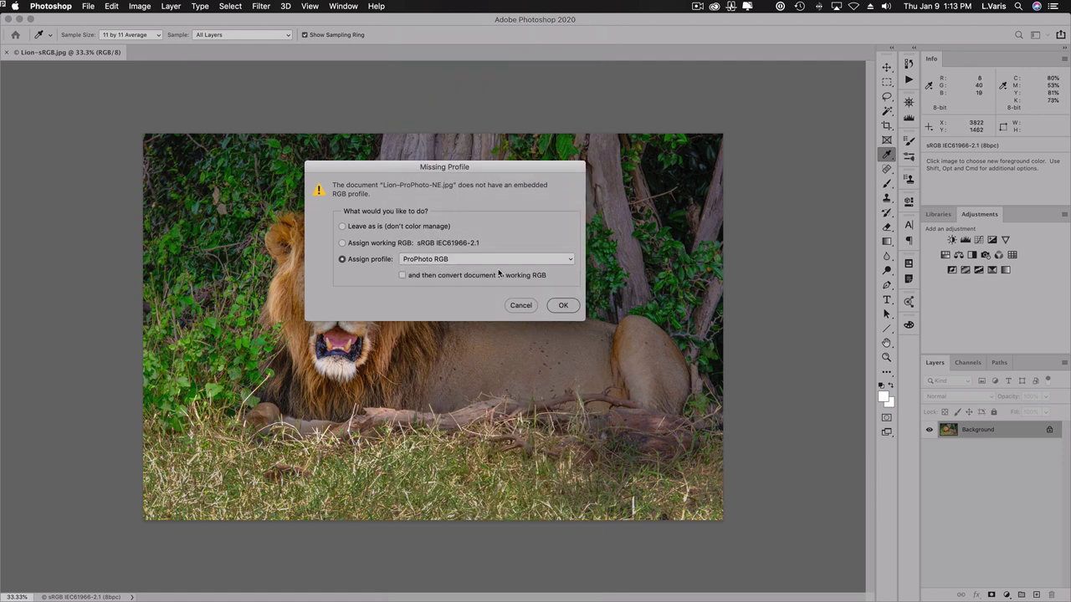
pyautogui.click(560, 308)
pyautogui.press('m')
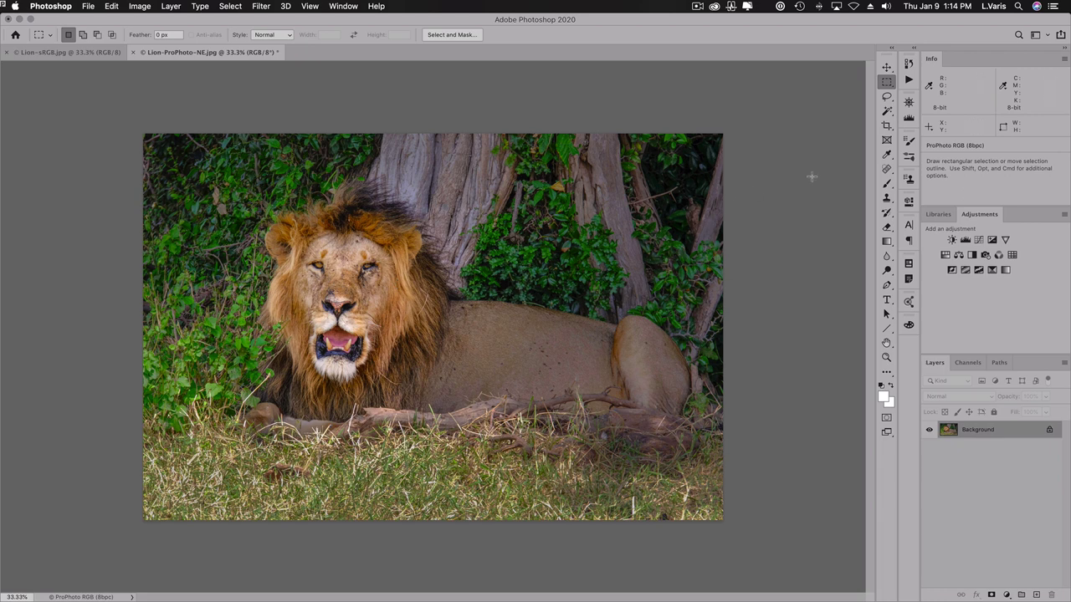
# Place a Color Sampler point on the lion's nose in both Lion-ProPhoto-NE.jpg and Lion-sRGB.jpg.
pyautogui.click(888, 155)
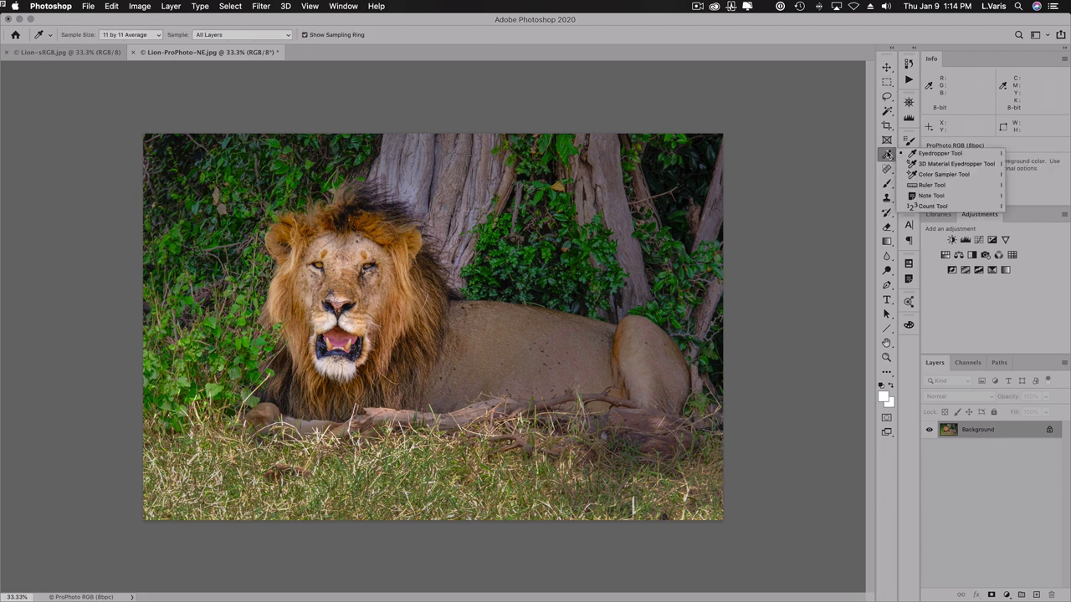
pyautogui.click(920, 175)
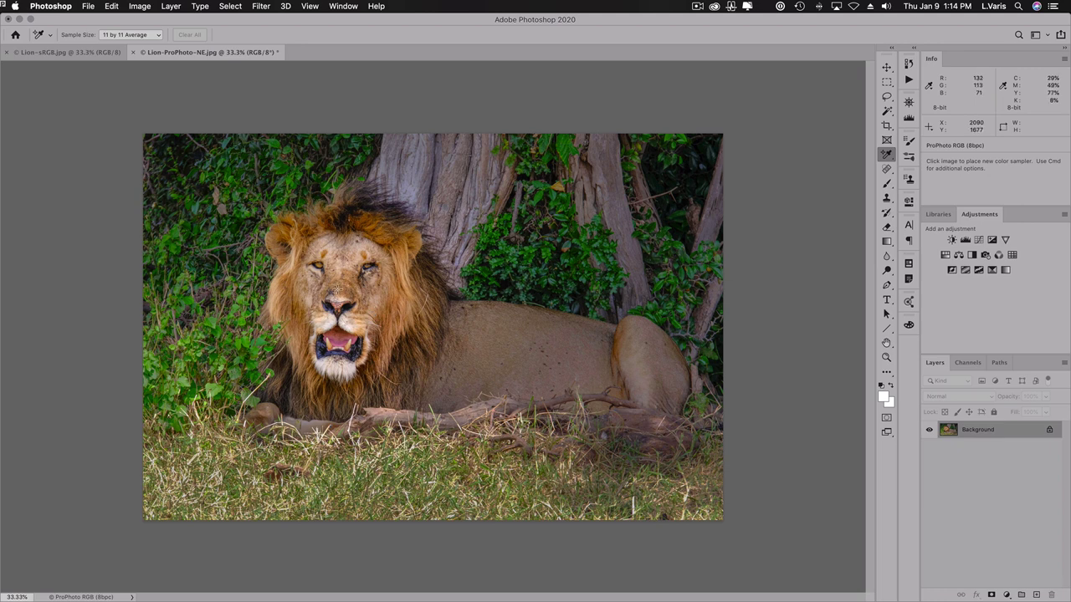
pyautogui.click(337, 290)
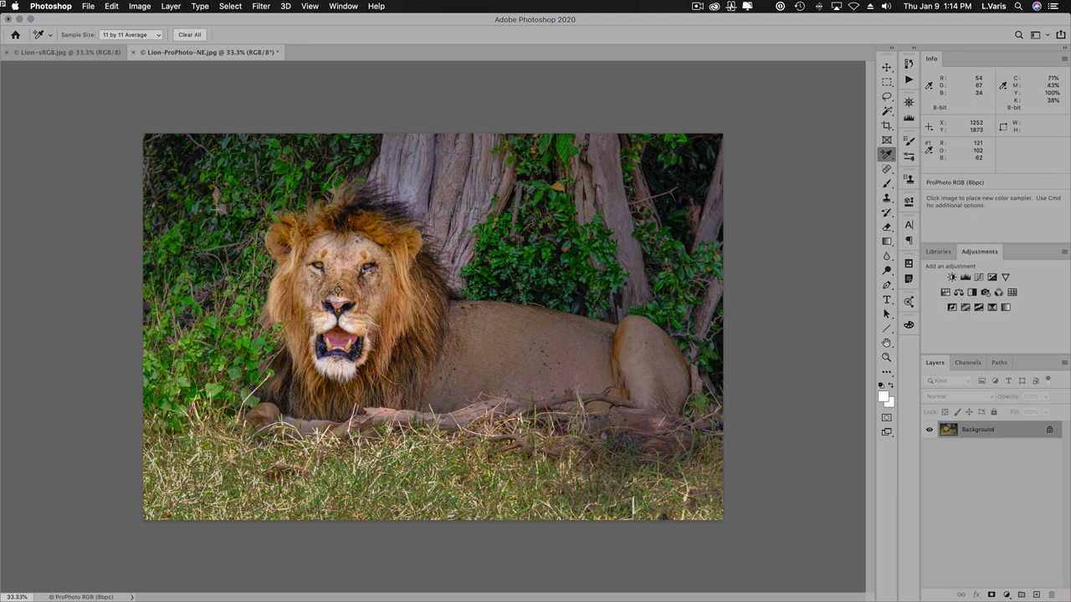
pyautogui.click(84, 52)
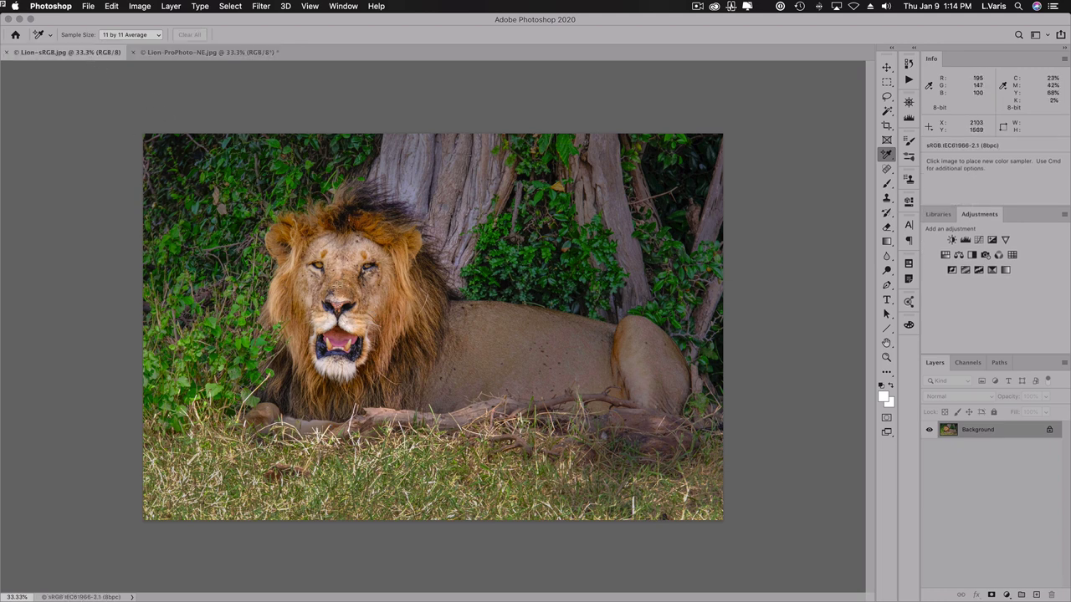
pyautogui.click(335, 292)
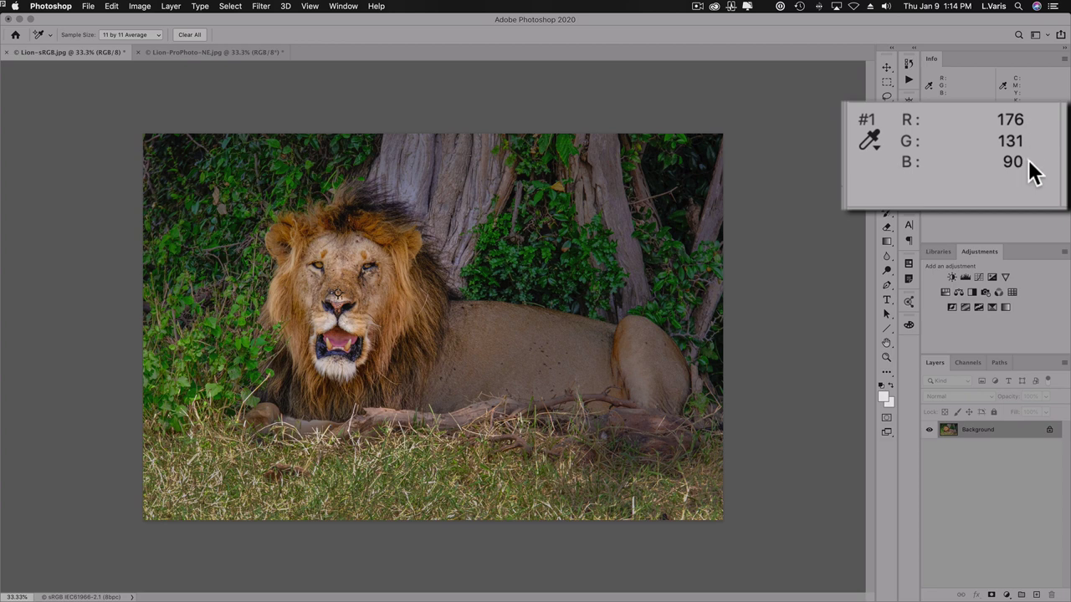
# Compare the sampled RGB values of the ProPhoto and sRGB lion images, and close Lion-ProPhoto-NE.jpg without saving.
pyautogui.click(192, 53)
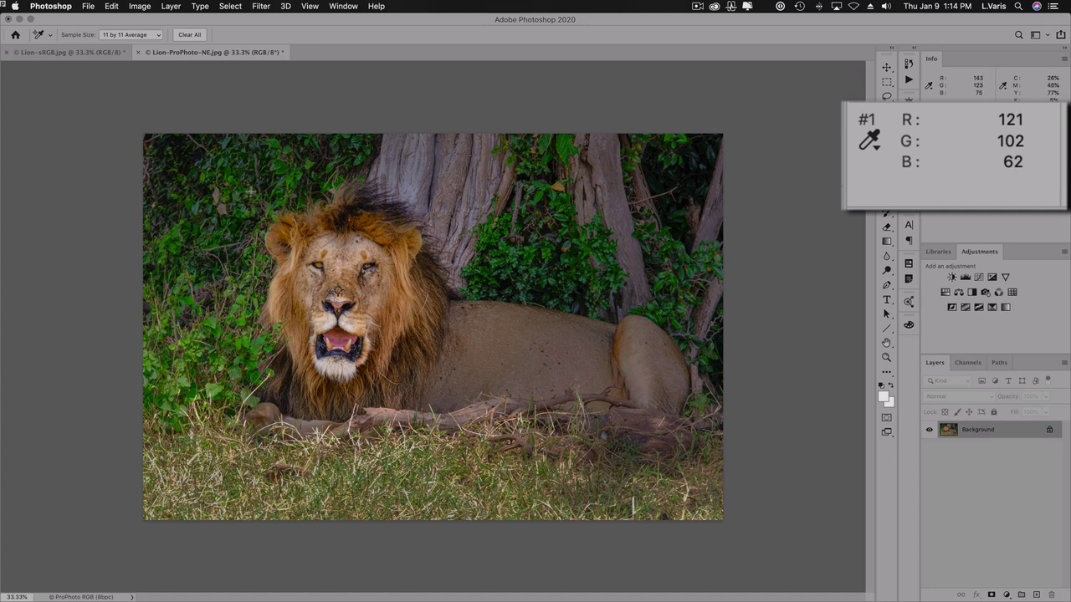
pyautogui.click(52, 53)
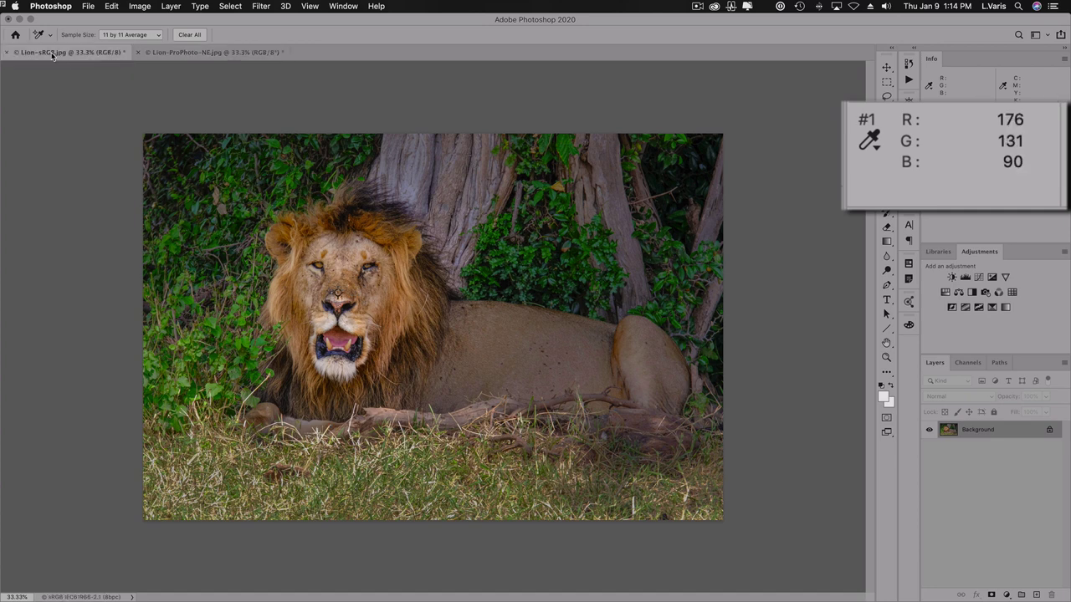
pyautogui.click(184, 54)
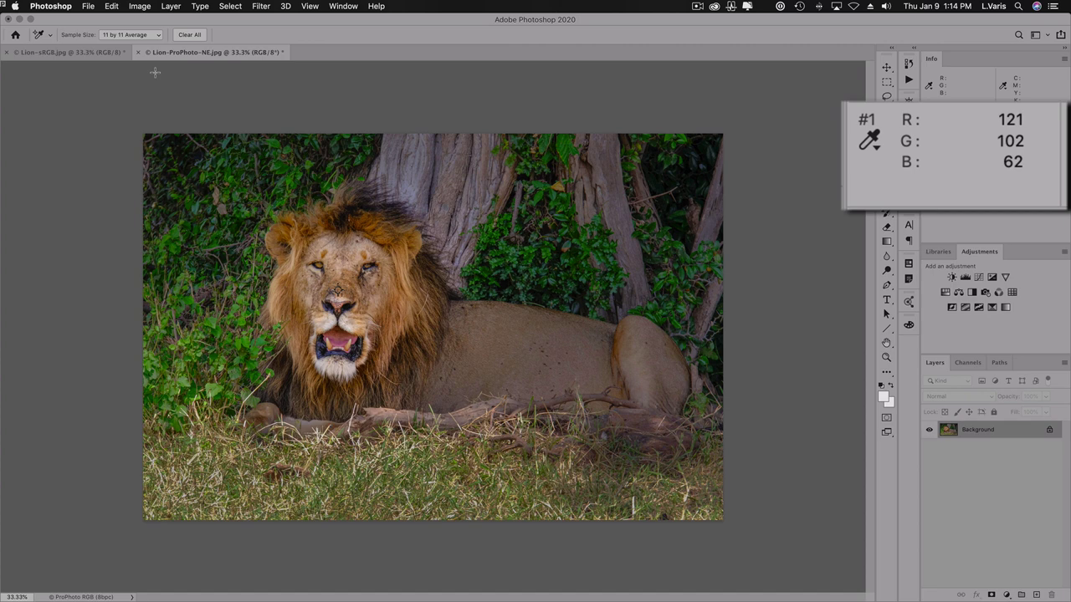
pyautogui.click(74, 54)
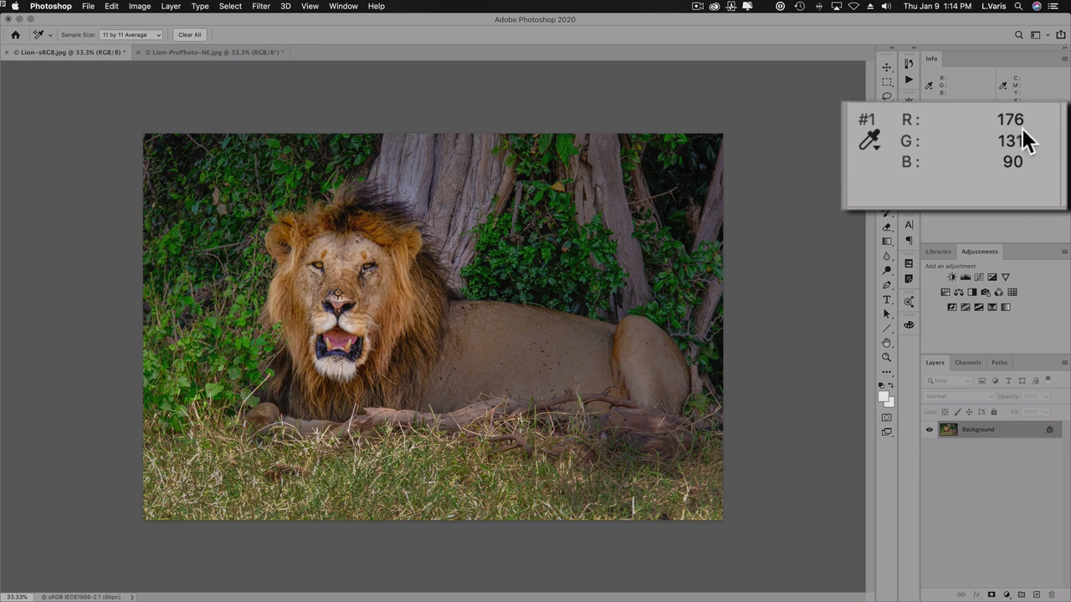
pyautogui.click(205, 52)
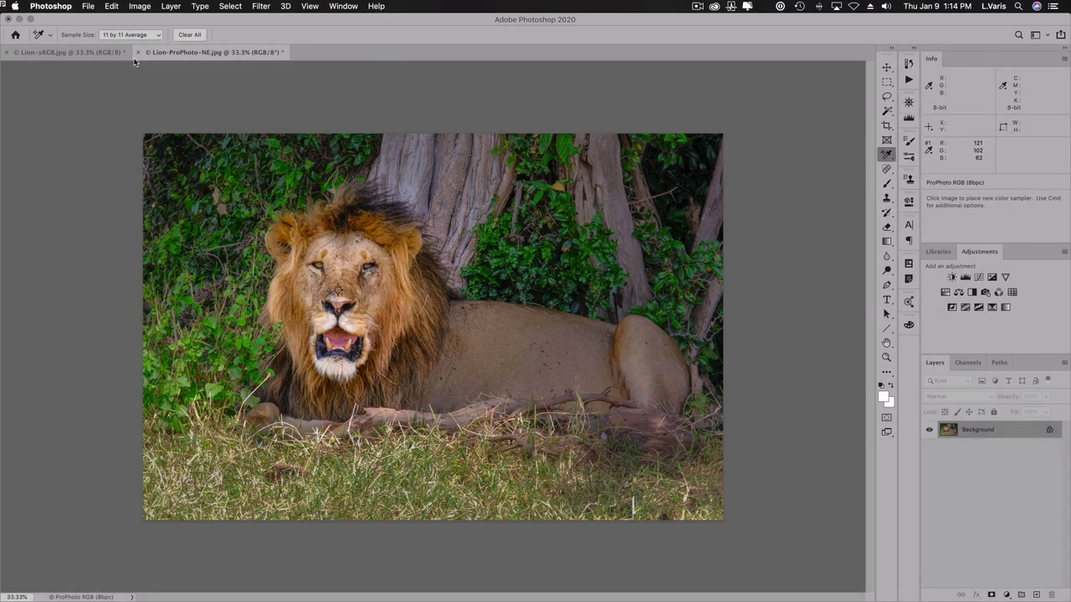
pyautogui.click(139, 53)
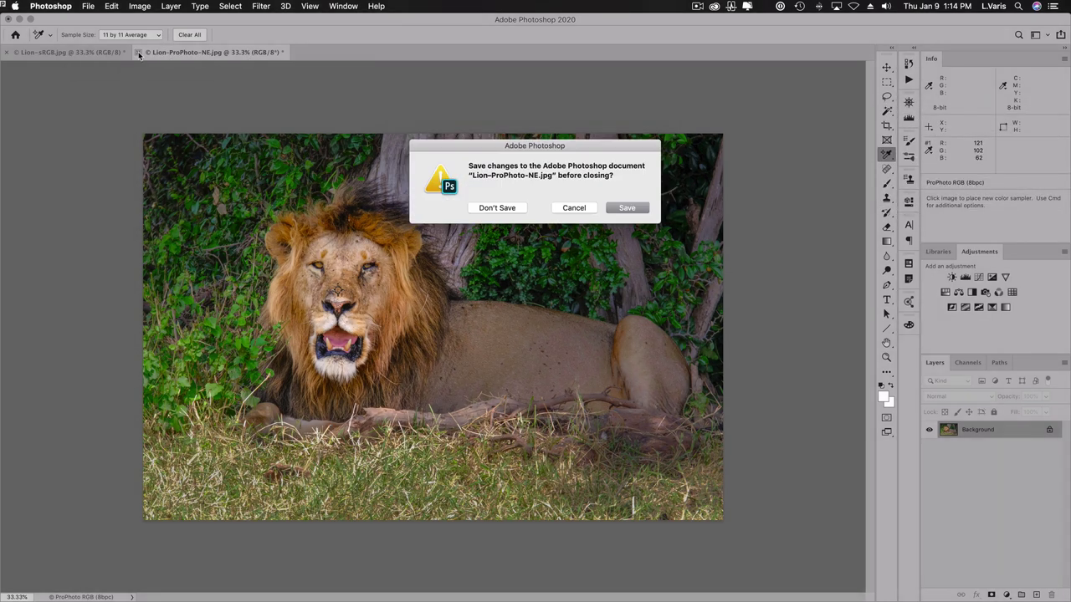
pyautogui.click(500, 208)
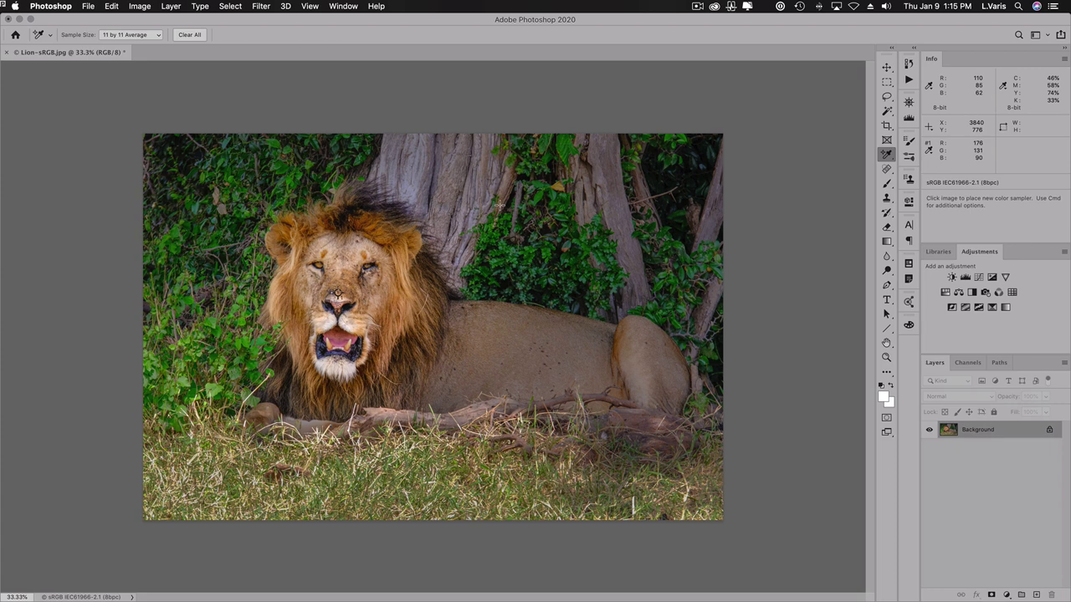
# Open the Color Settings and review the Ask When Opening and Ask When Pasting options for mismatched and missing profiles.
pyautogui.click(87, 7)
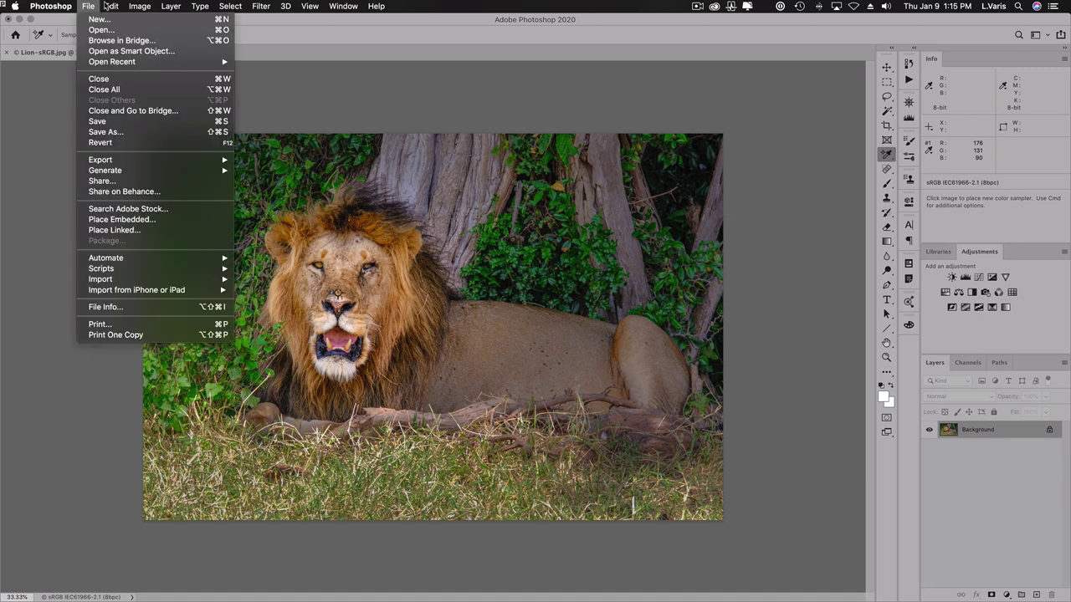
pyautogui.moveTo(112, 7)
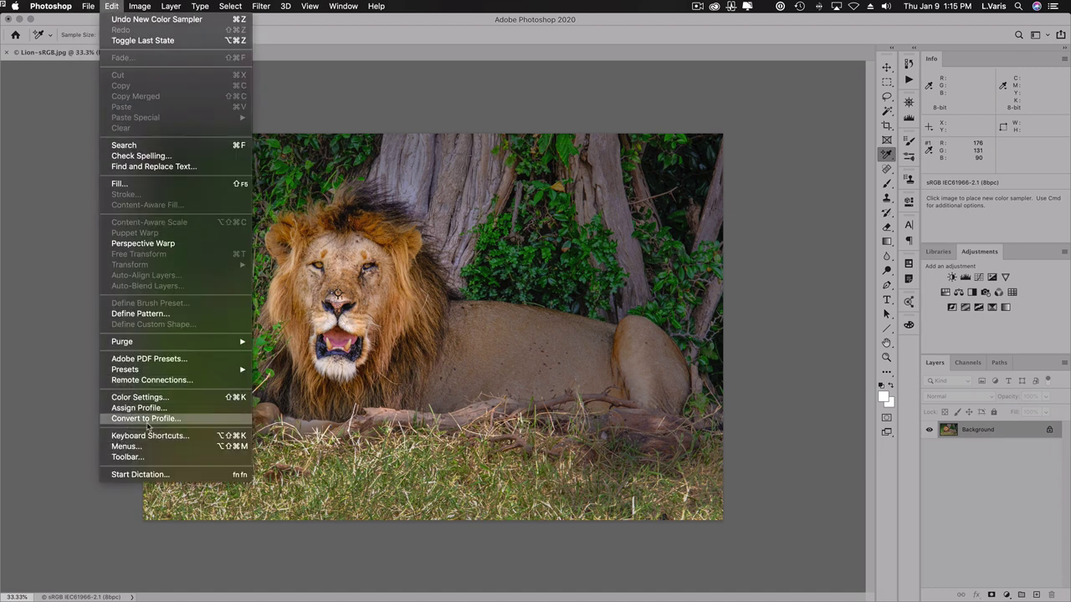
pyautogui.click(146, 398)
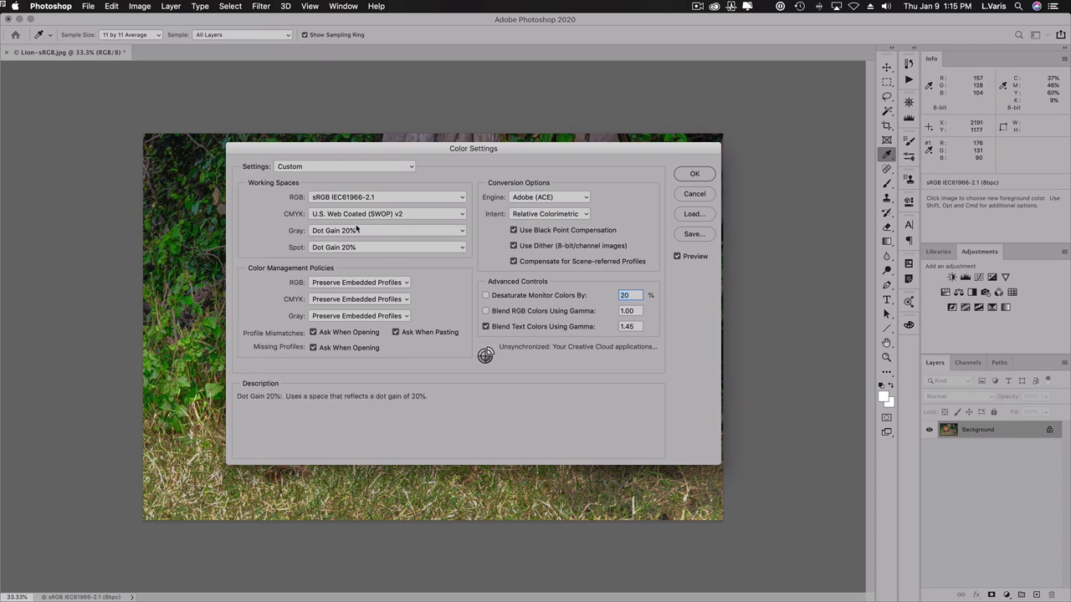
pyautogui.moveTo(313, 335)
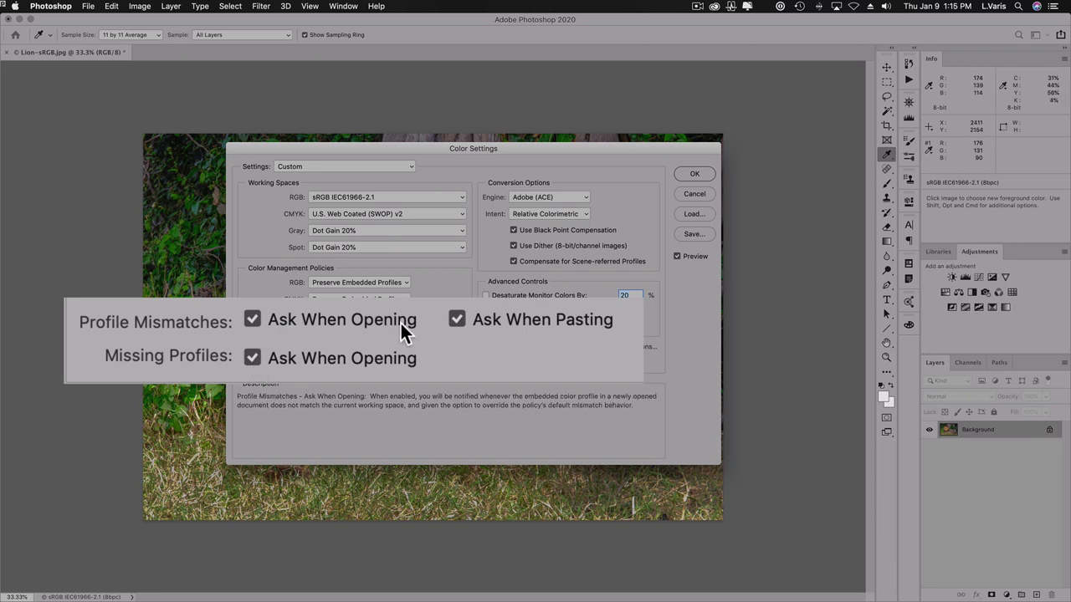
pyautogui.moveTo(530, 335)
pyautogui.moveTo(251, 364)
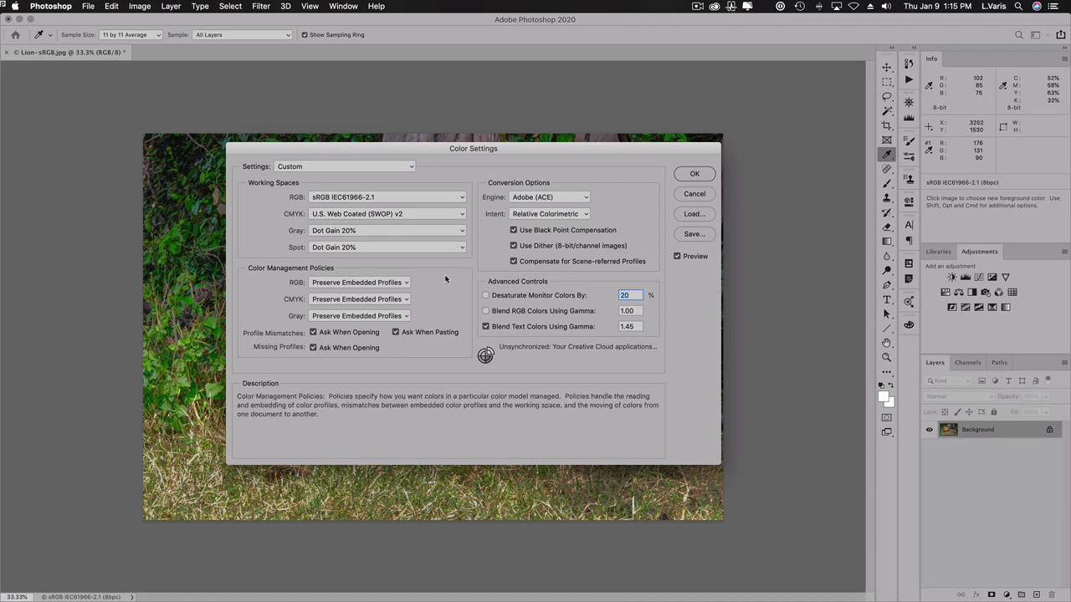
# Set the RGB working space to ProPhoto RGB and turn off all profile mismatch and missing profile warnings in the Color Settings.
pyautogui.click(397, 198)
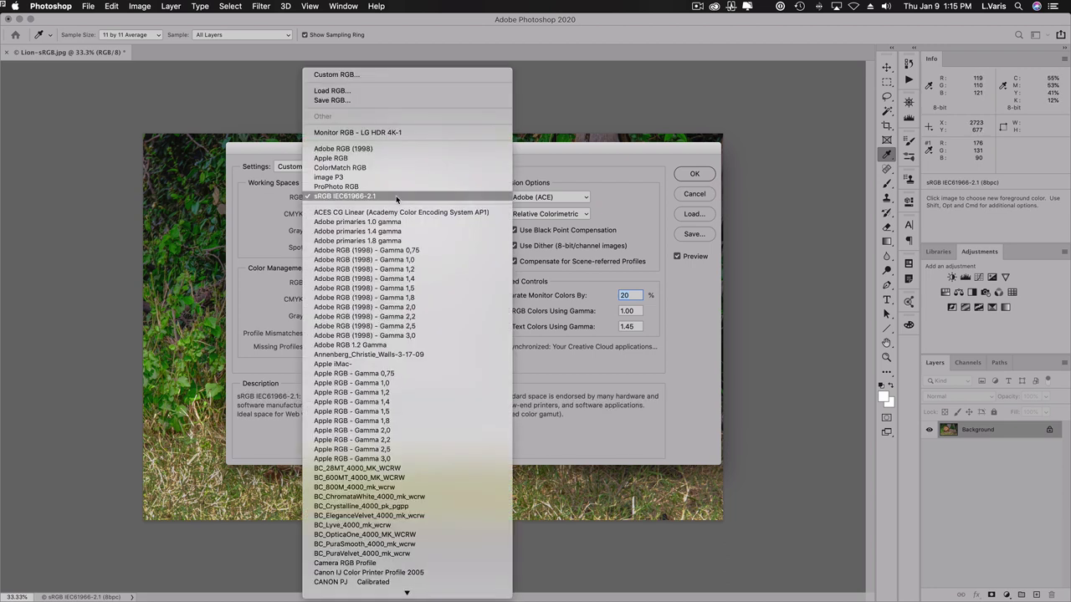
pyautogui.click(397, 187)
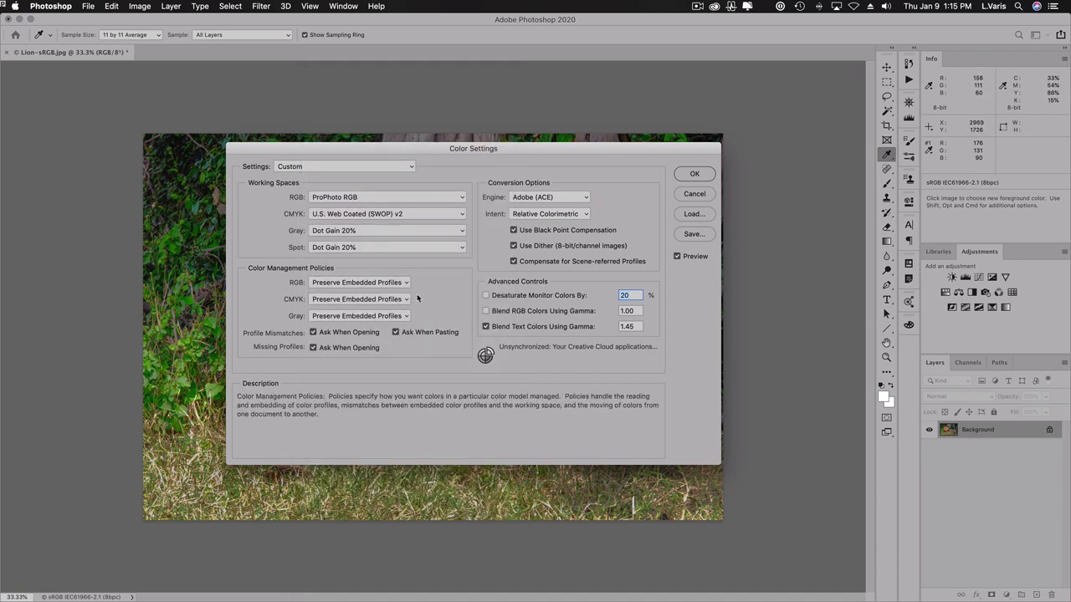
pyautogui.click(314, 332)
pyautogui.click(396, 332)
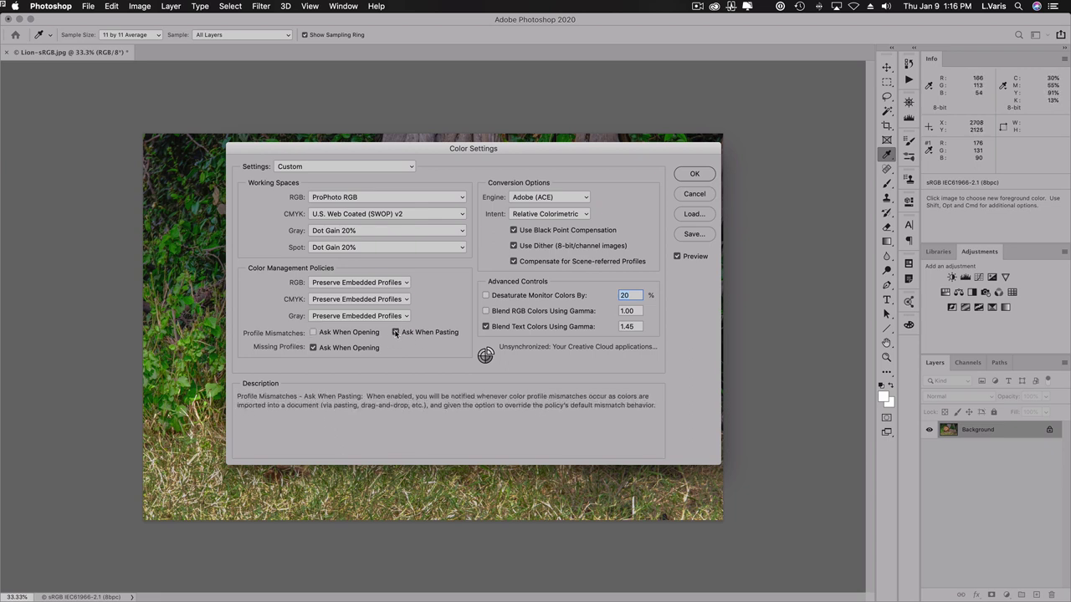
pyautogui.click(313, 348)
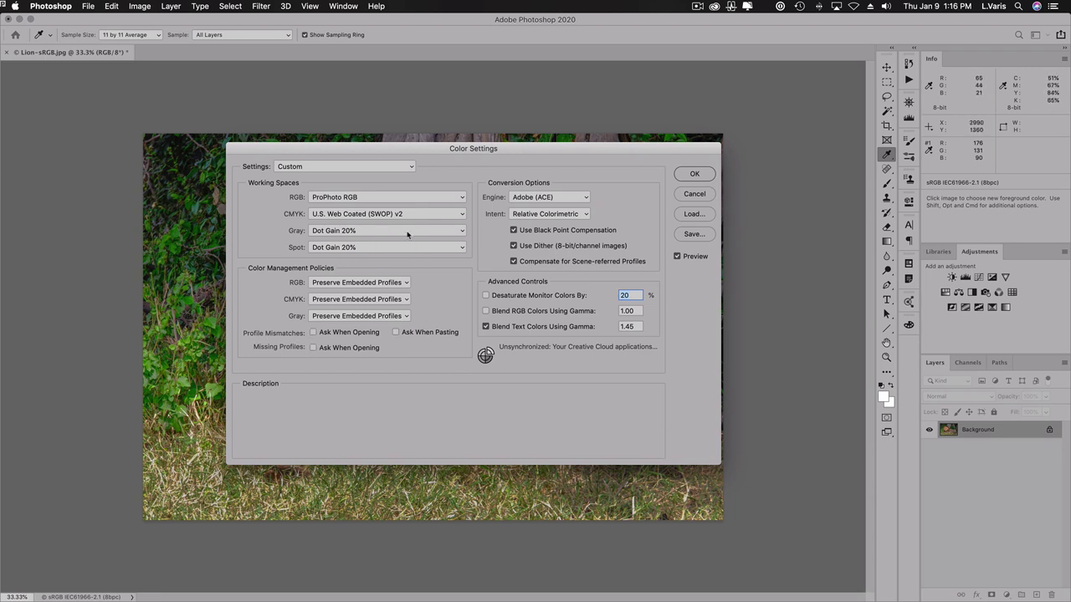
pyautogui.click(690, 176)
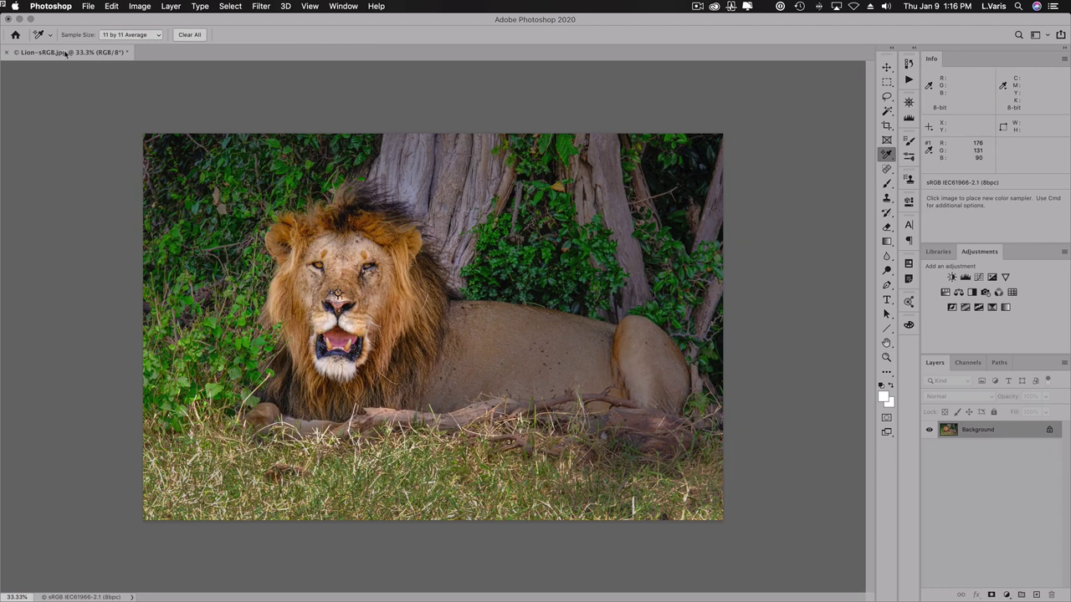
# Open the recent image Lion-sRGB_NE.jpg and compare its colors with Lion-sRGB.jpg.
pyautogui.click(88, 6)
pyautogui.moveTo(112, 64)
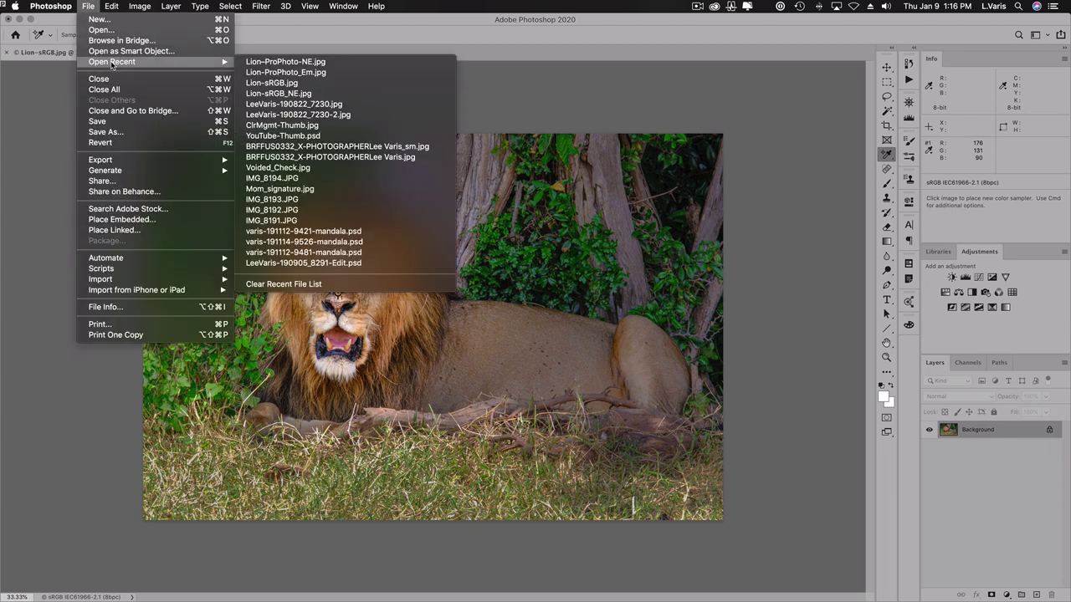
pyautogui.click(274, 93)
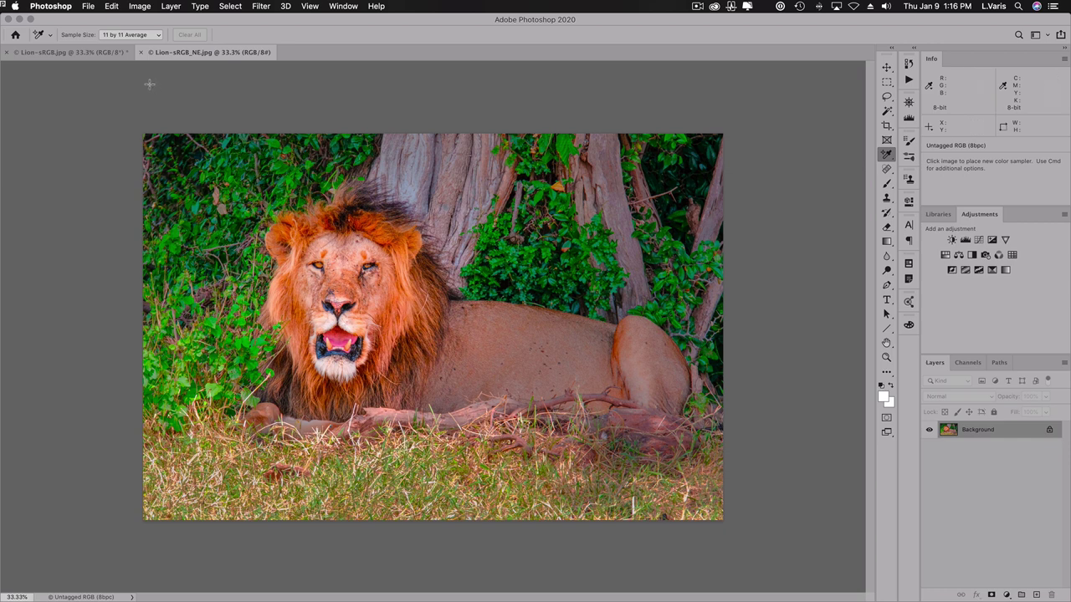
pyautogui.click(62, 55)
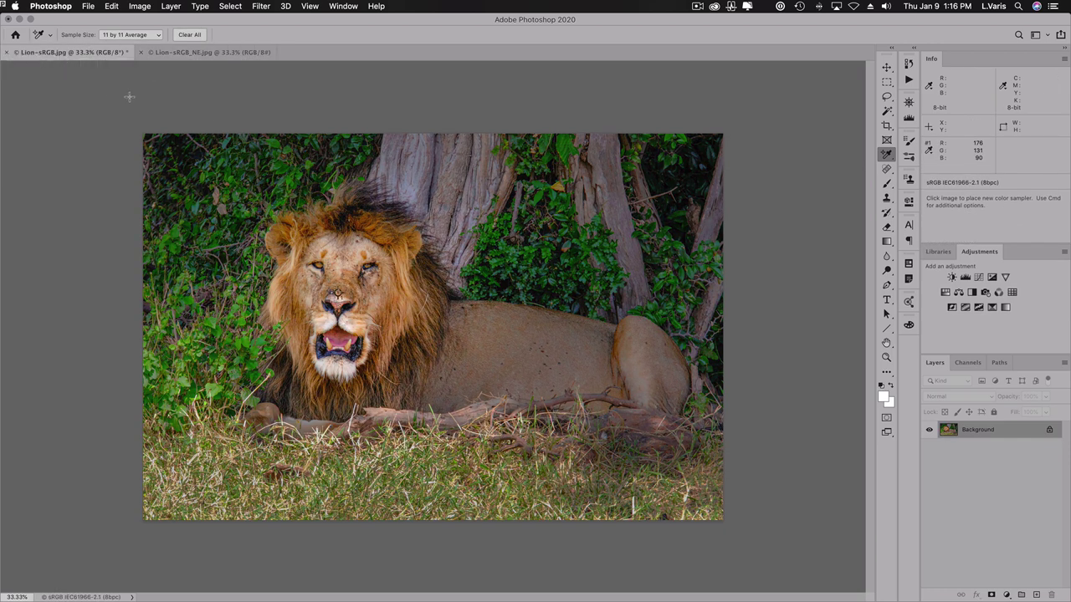
pyautogui.click(203, 54)
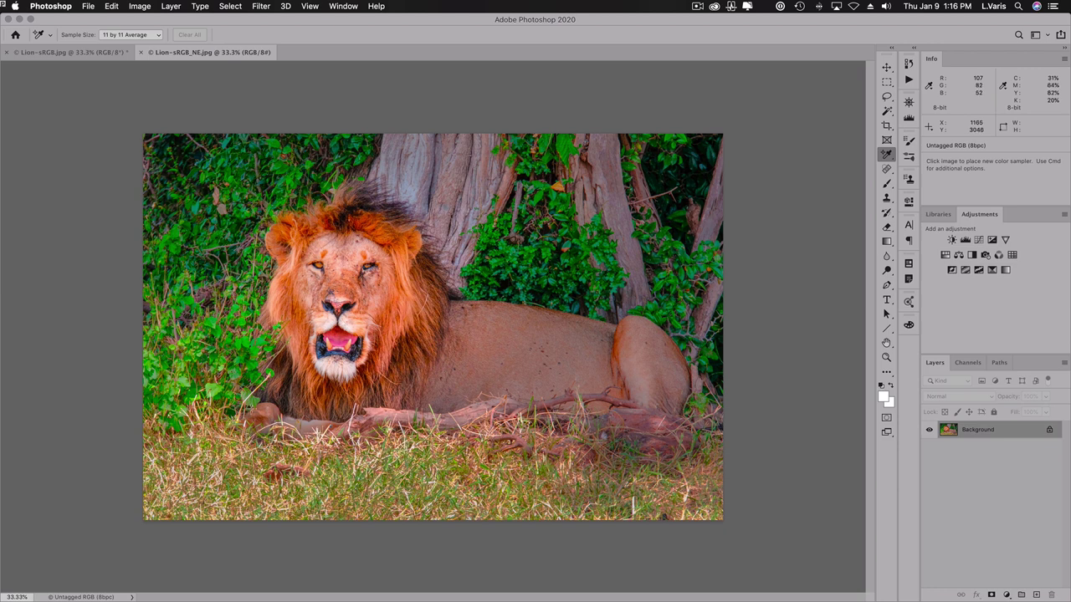
pyautogui.click(112, 7)
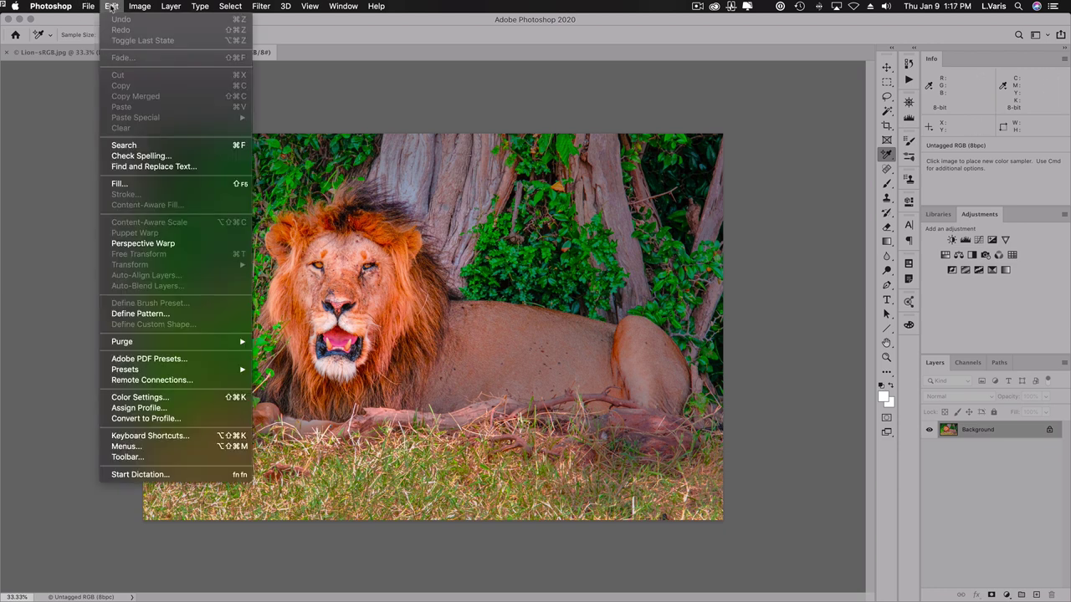
pyautogui.moveTo(140, 377)
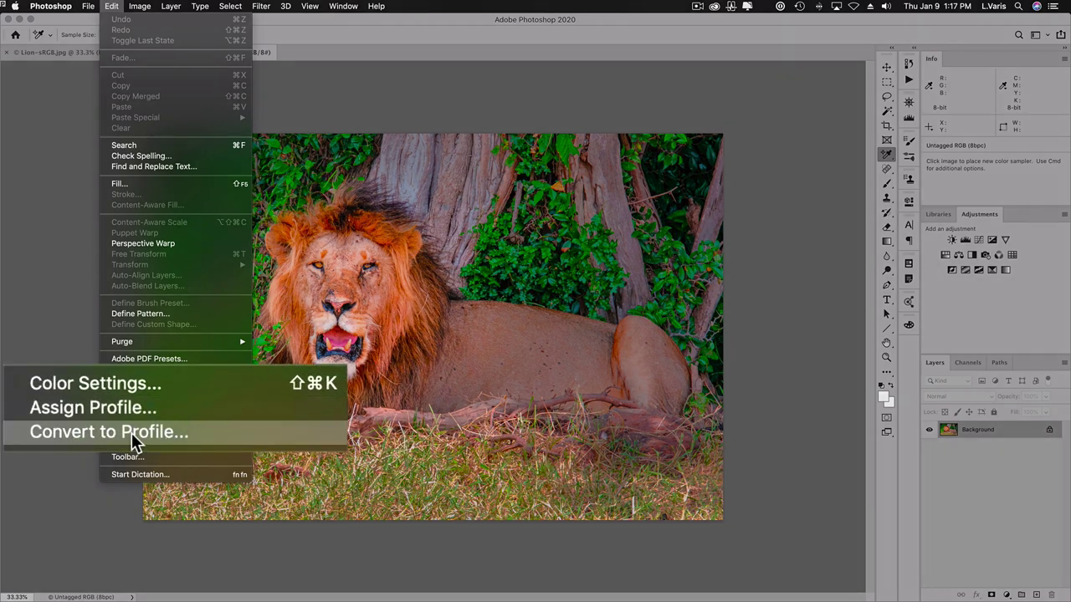
pyautogui.click(171, 405)
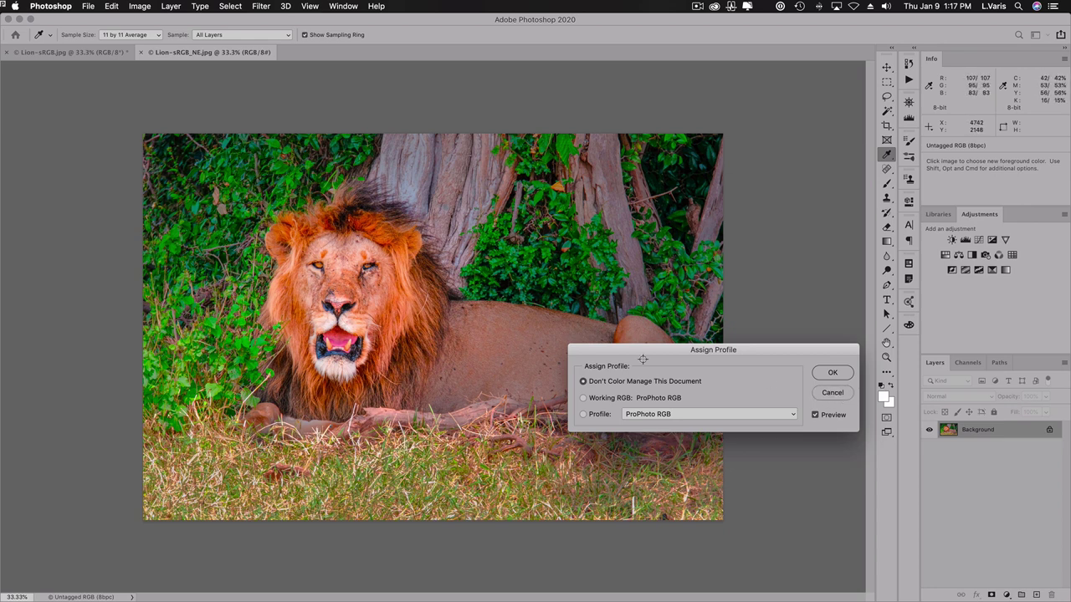
pyautogui.click(832, 392)
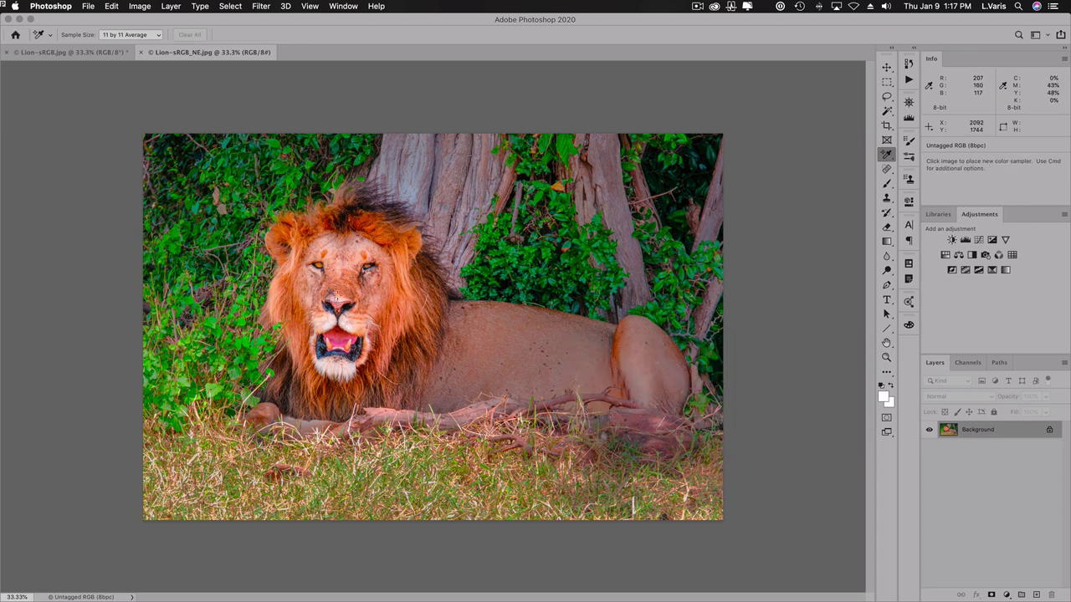
# Place a Color Sampler point on the lion's nose in Lion-sRGB_NE.jpg and assign the sRGB IEC61966-2.1 profile to the image.
pyautogui.click(337, 293)
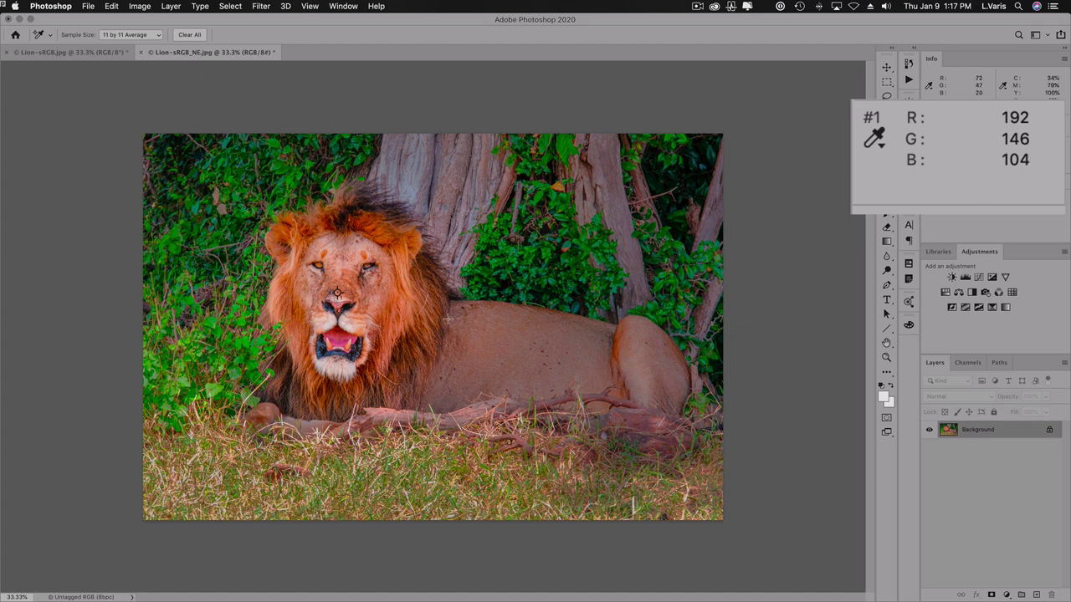
pyautogui.click(109, 6)
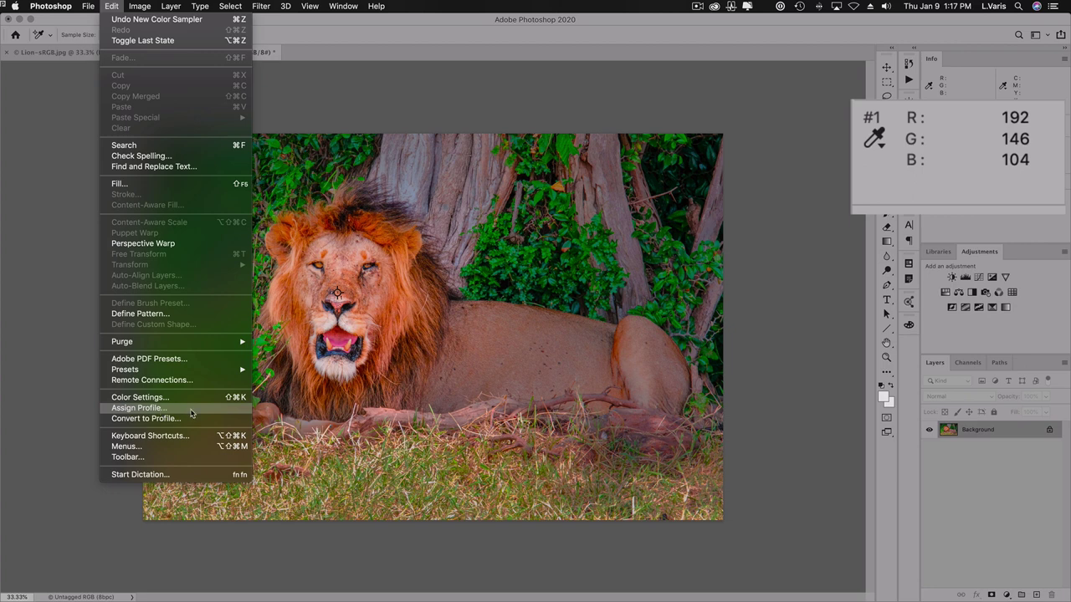
pyautogui.click(139, 407)
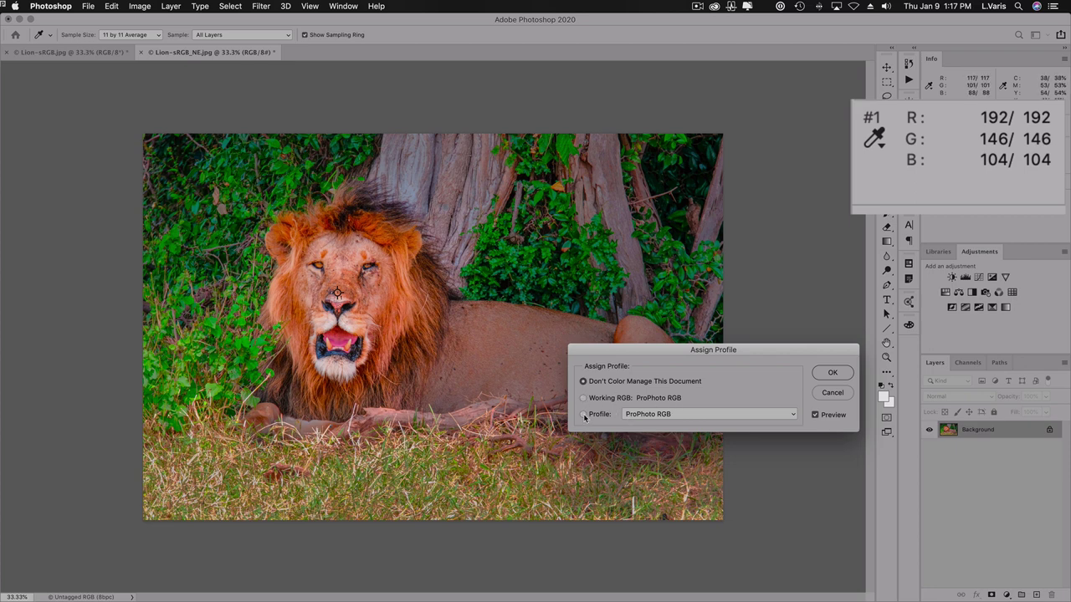
pyautogui.click(583, 415)
pyautogui.click(705, 413)
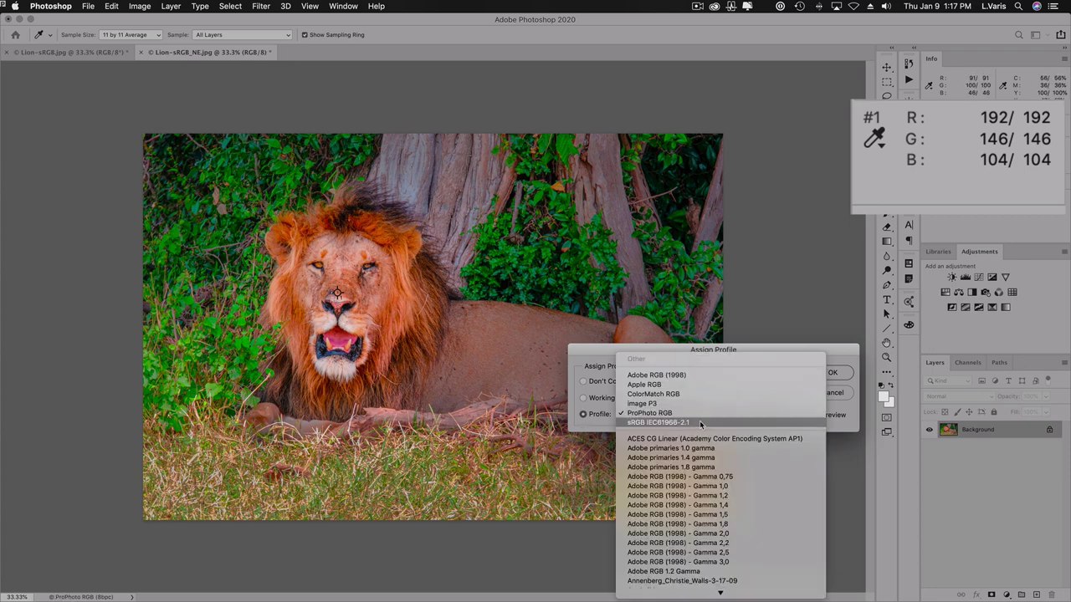
pyautogui.click(701, 424)
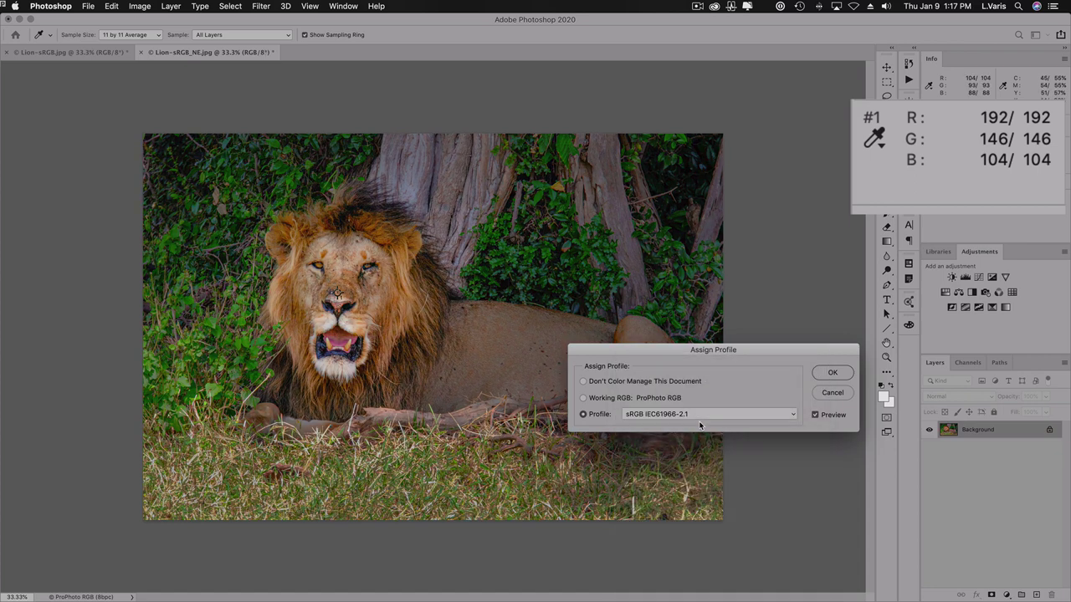
pyautogui.click(833, 372)
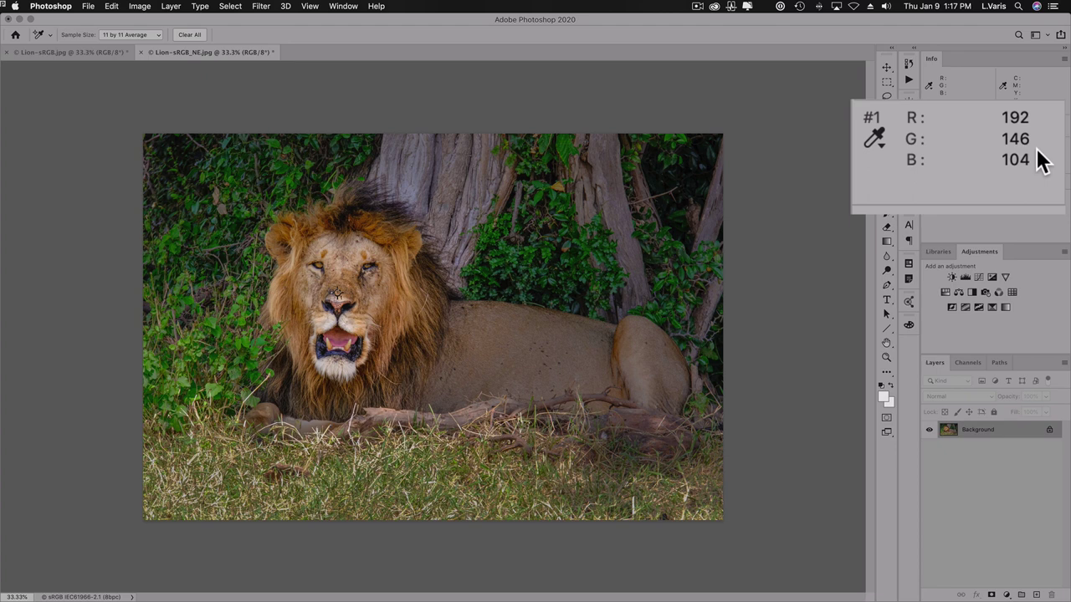
# Undo the profile assignment to compare the colors, and assign sRGB IEC61966-2.1 to Lion-sRGB_NE.jpg again.
pyautogui.press('super+z')
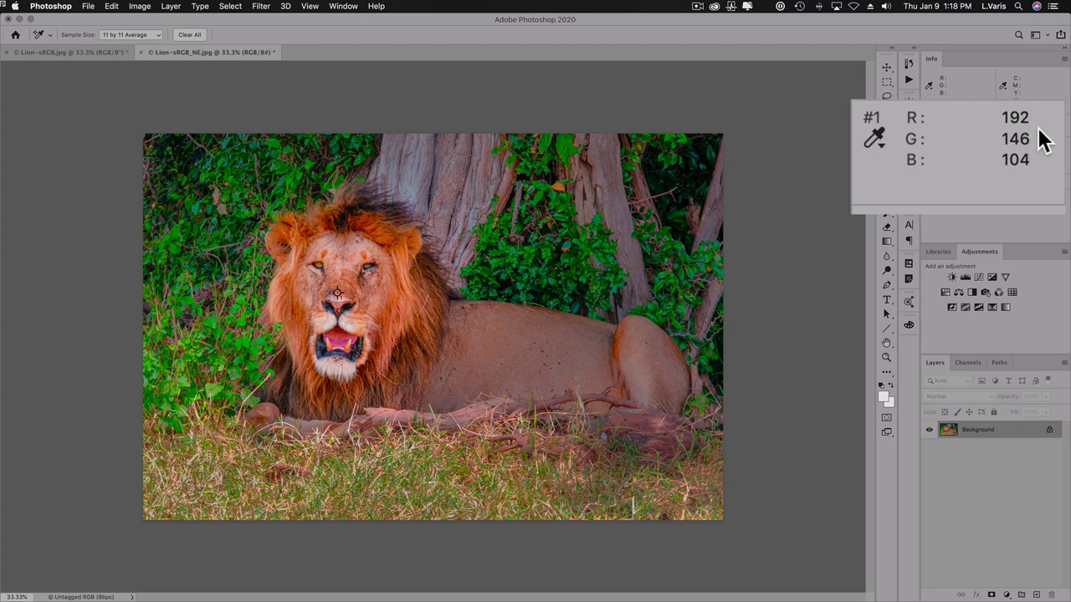
pyautogui.click(111, 6)
pyautogui.click(136, 408)
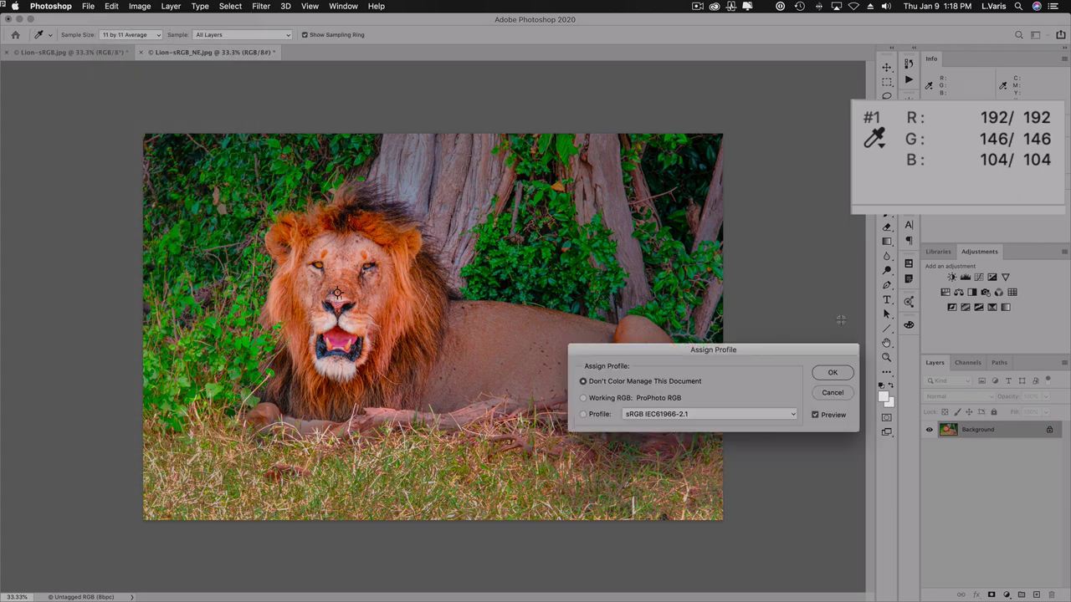
pyautogui.click(583, 414)
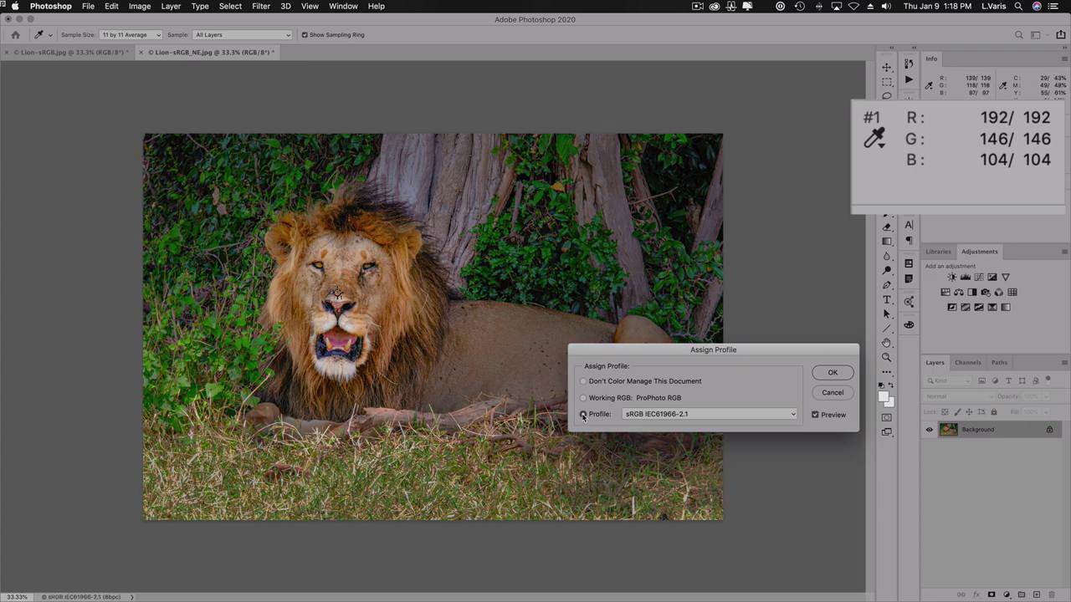
pyautogui.click(821, 374)
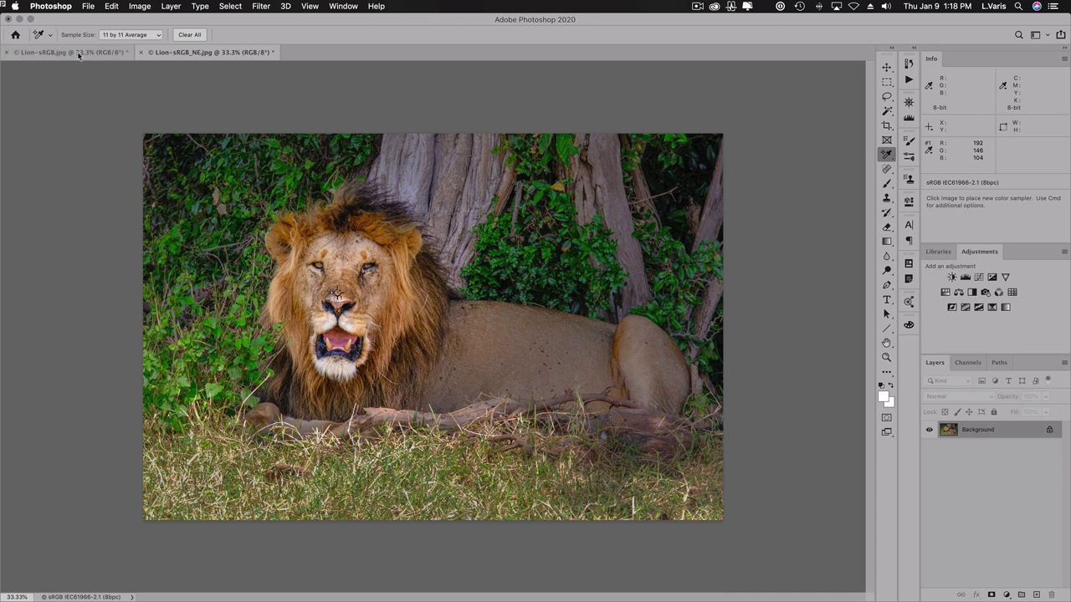
# In the Color Settings, enable all profile mismatch and missing profile warnings and set the RGB working space to sRGB IEC61966-2.1.
pyautogui.click(112, 7)
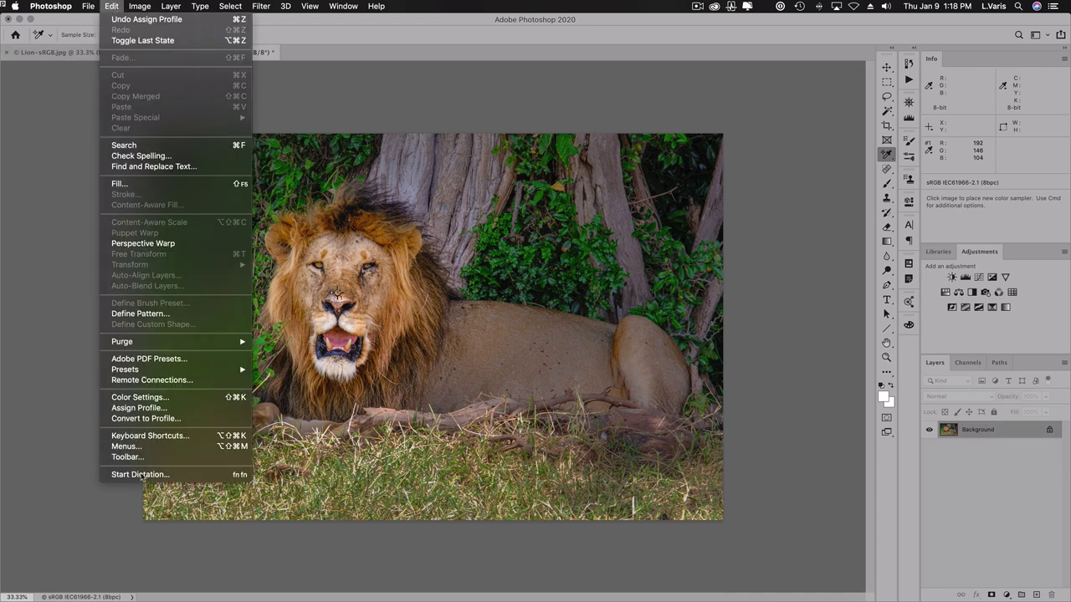
pyautogui.click(149, 398)
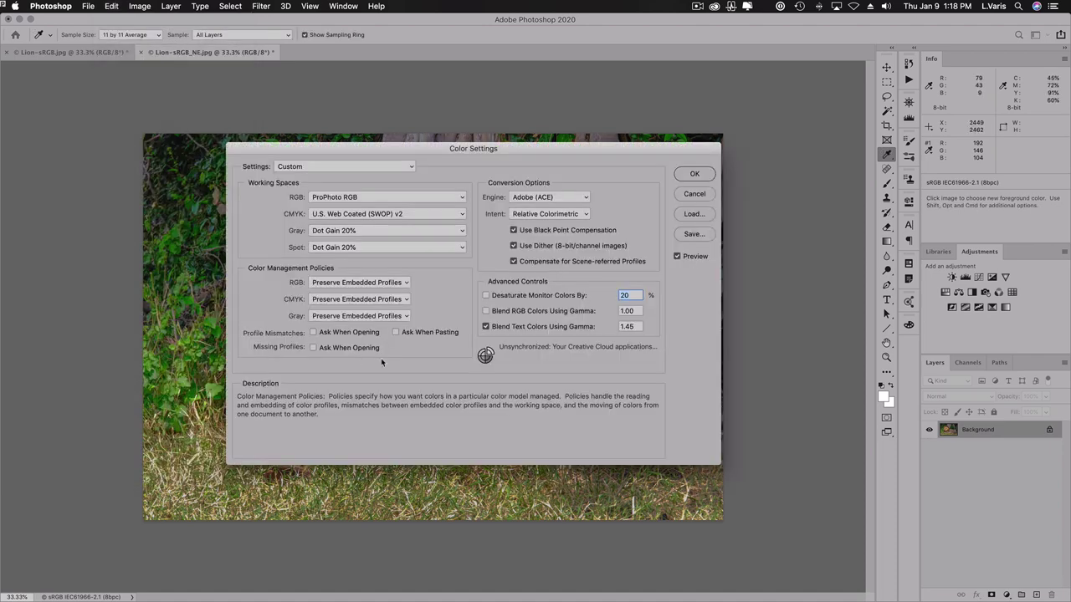
pyautogui.click(313, 333)
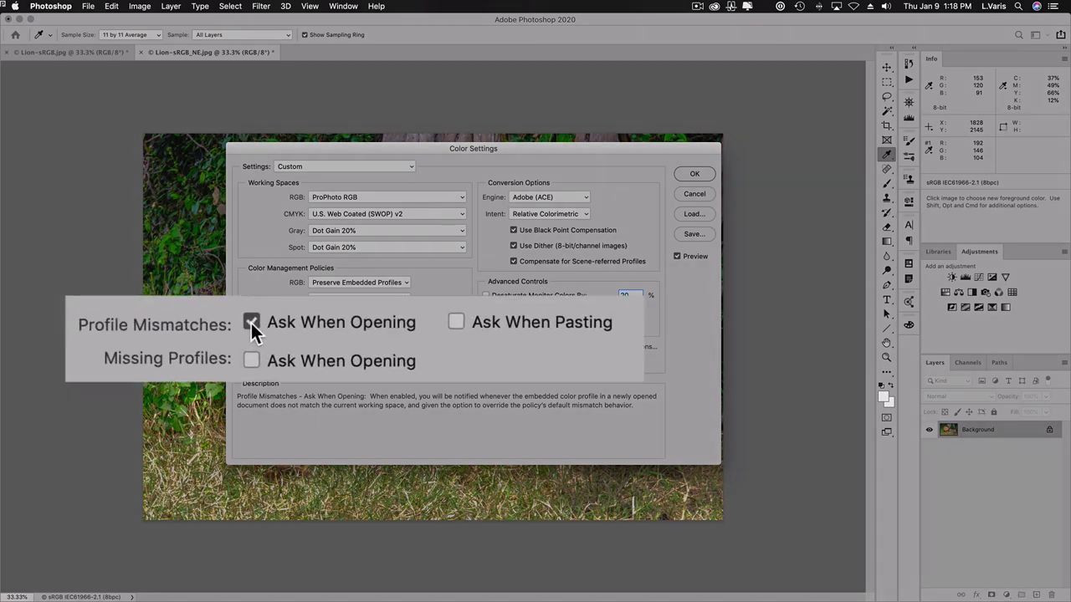
pyautogui.click(457, 321)
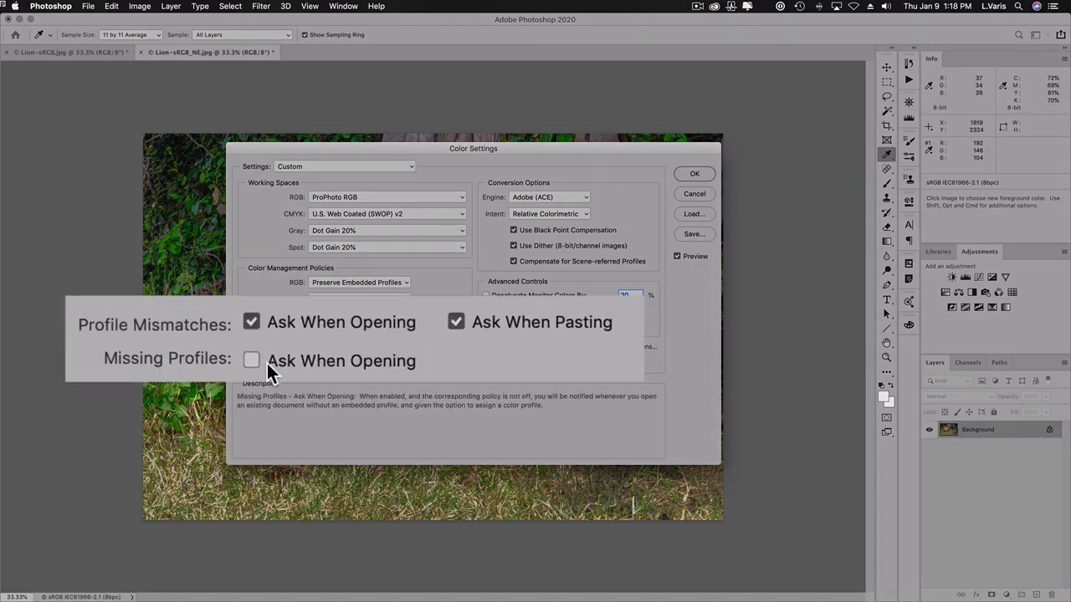
pyautogui.click(313, 348)
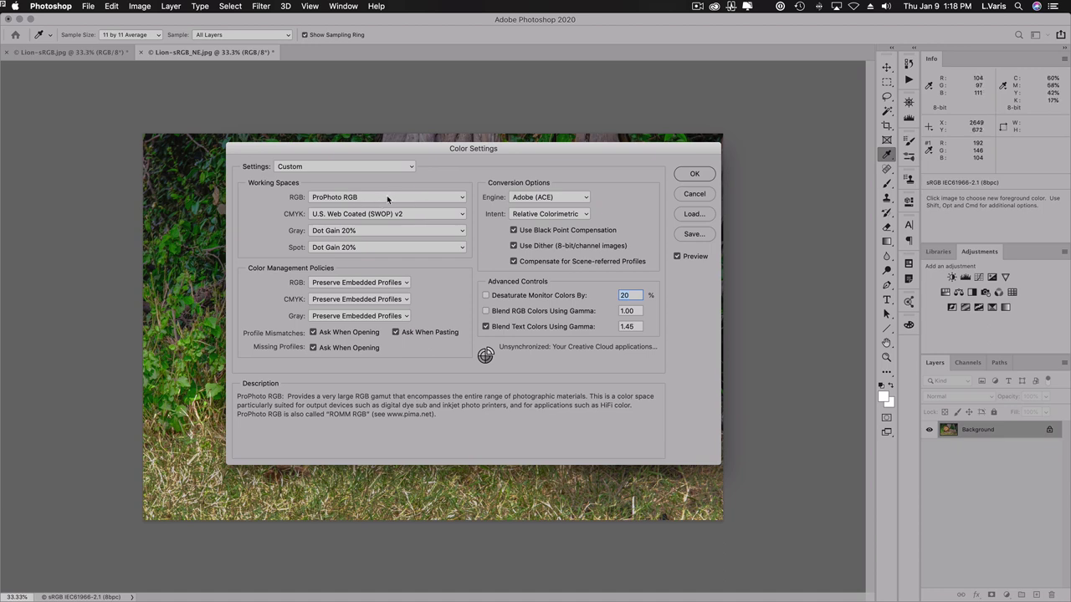
pyautogui.click(386, 196)
pyautogui.click(386, 205)
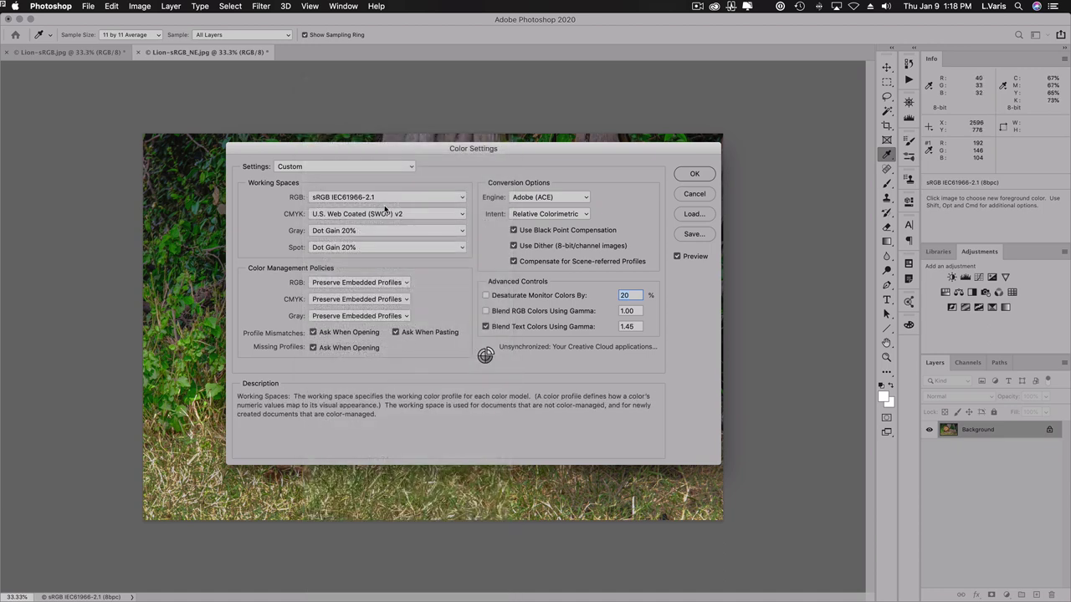
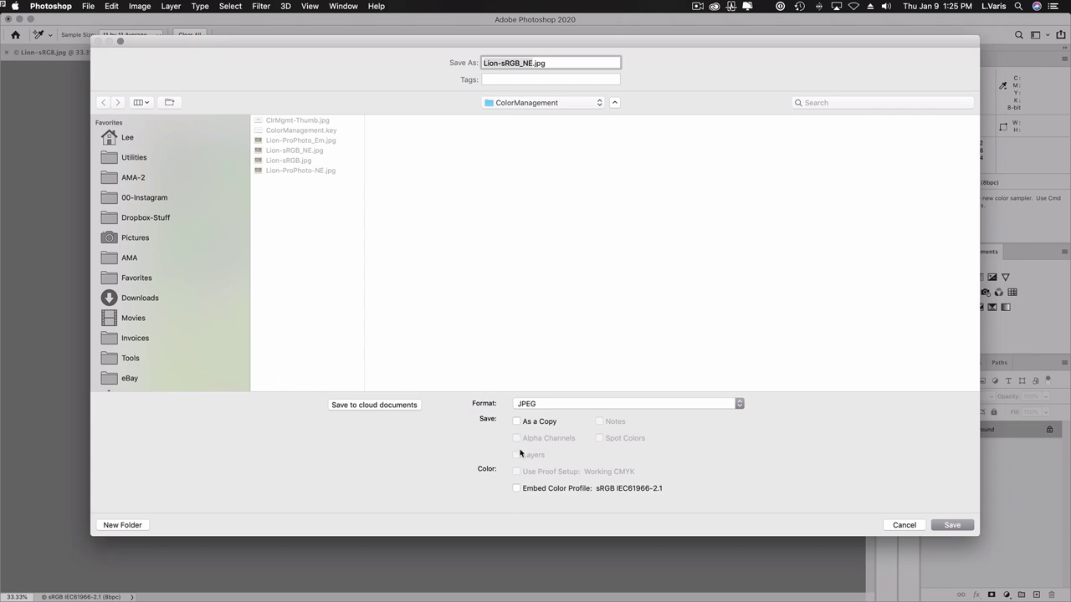
# Review the Embed Color Profile option in the Save As dialog for Lion-sRGB_NE.jpg, and leave without saving.
pyautogui.click(903, 526)
pyautogui.click(88, 6)
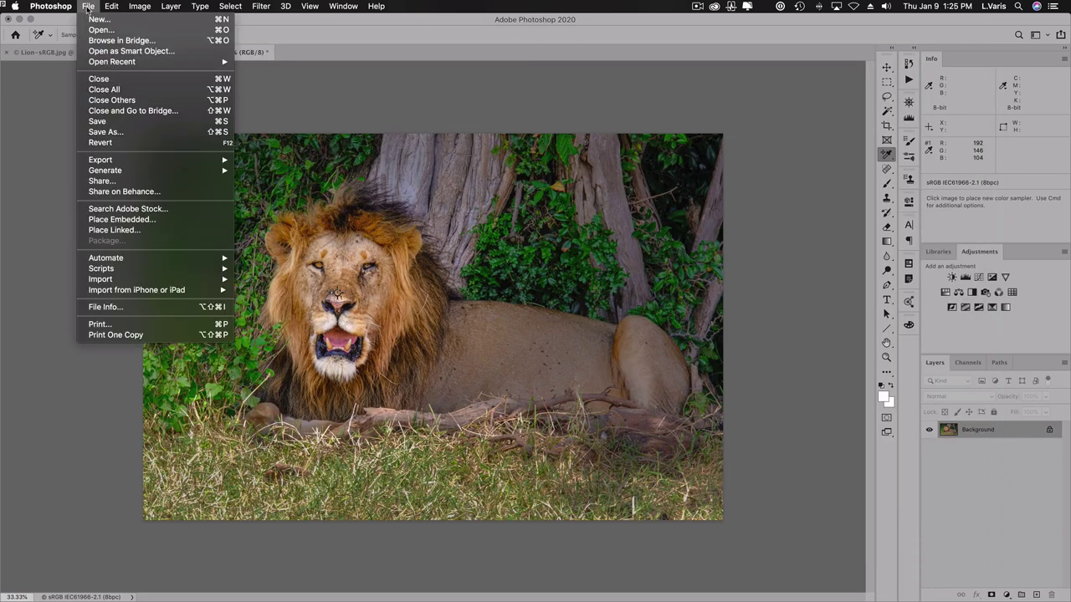
pyautogui.click(103, 132)
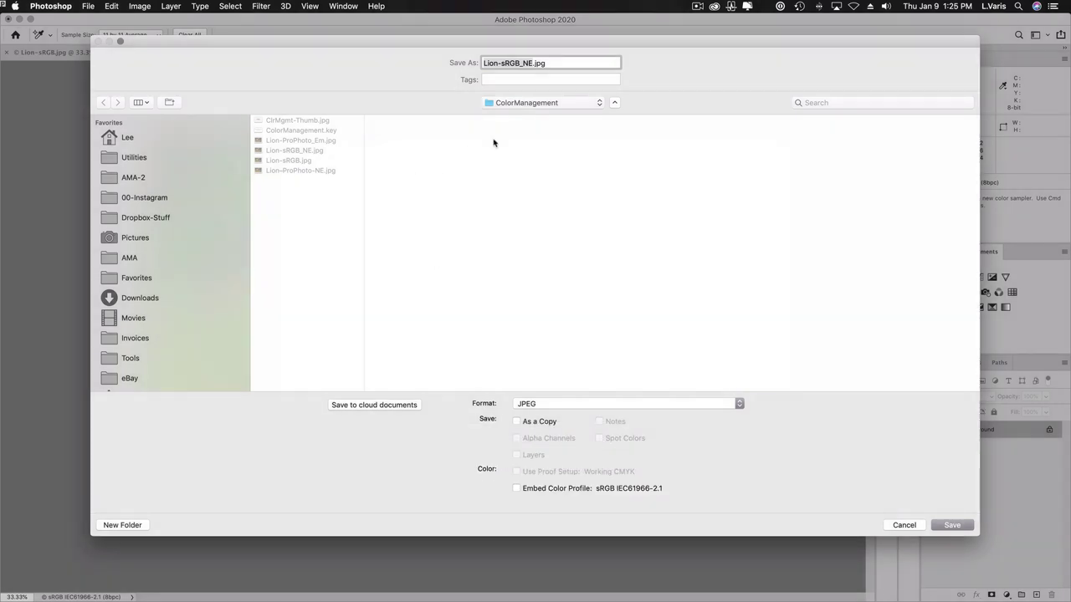
pyautogui.click(903, 525)
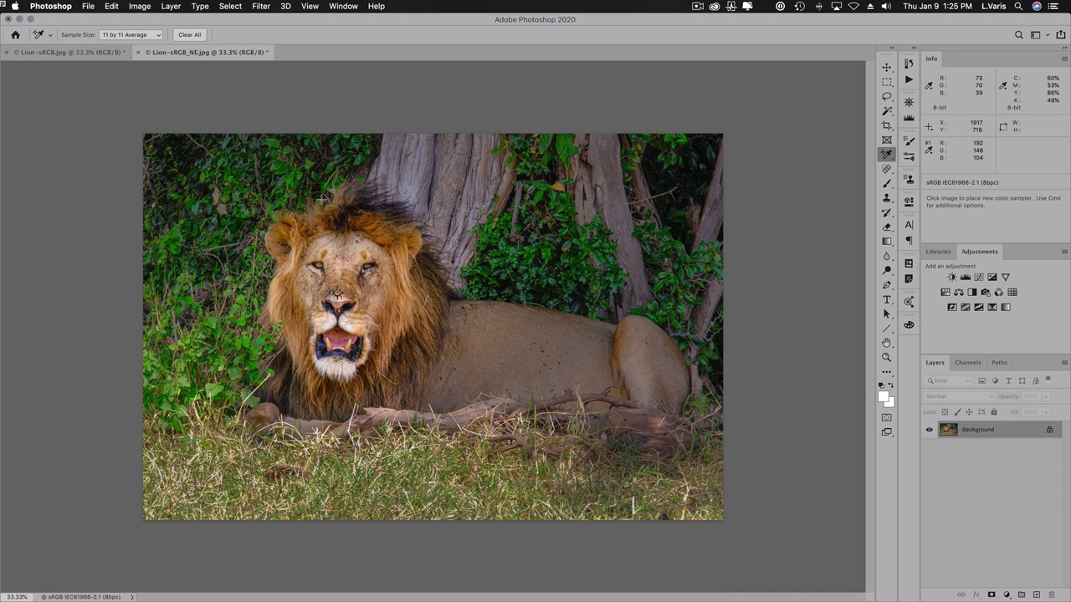
# Review the CMYK and Gray working space choices in the Color Settings, keeping U.S. Web Coated (SWOP) v2 and Dot Gain 20%.
pyautogui.click(112, 6)
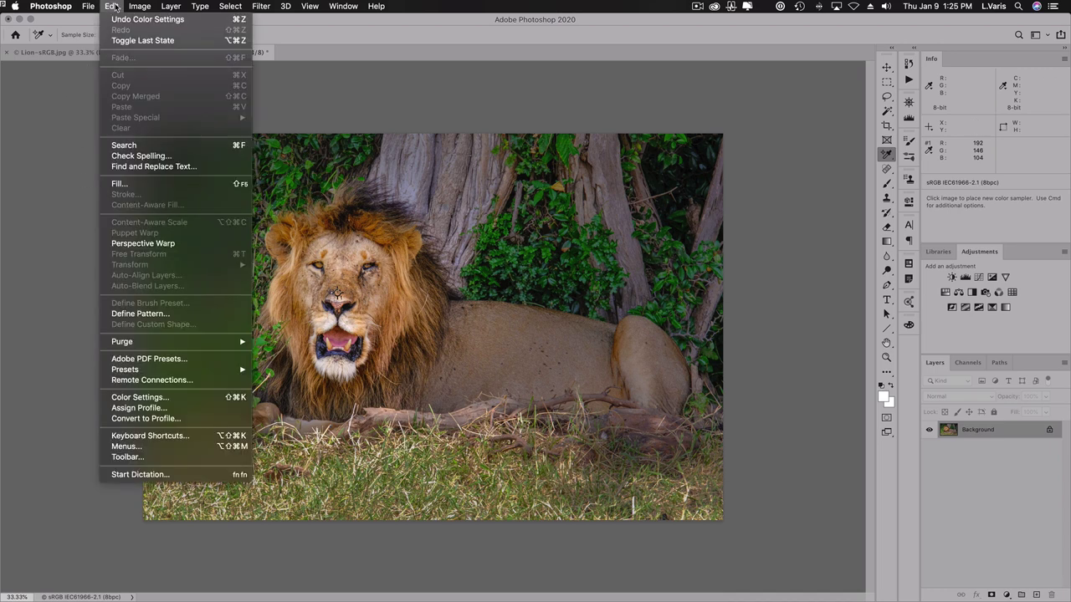
pyautogui.click(139, 398)
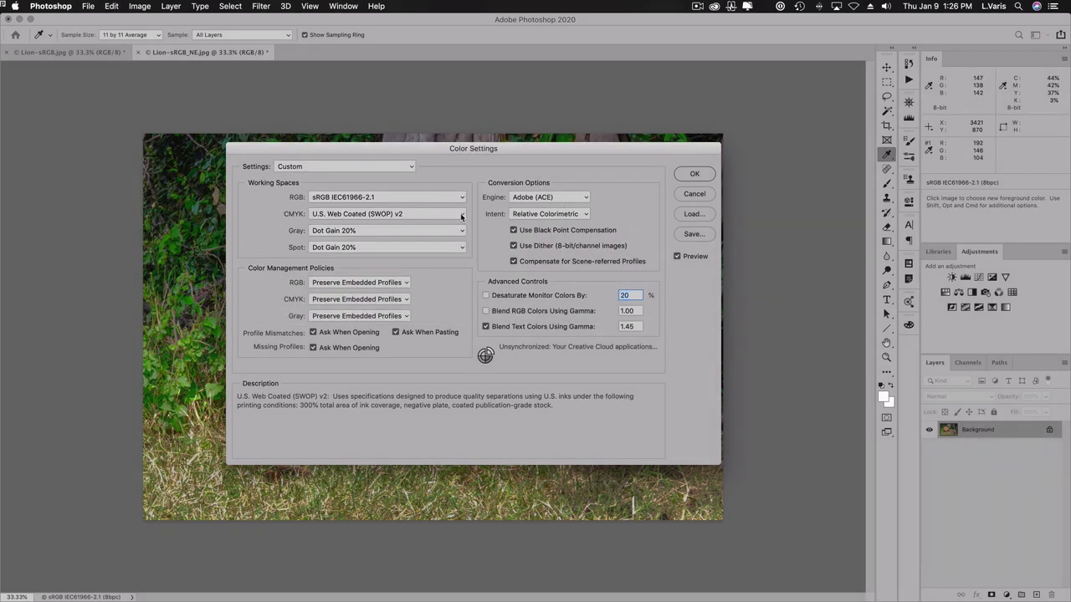
pyautogui.click(623, 206)
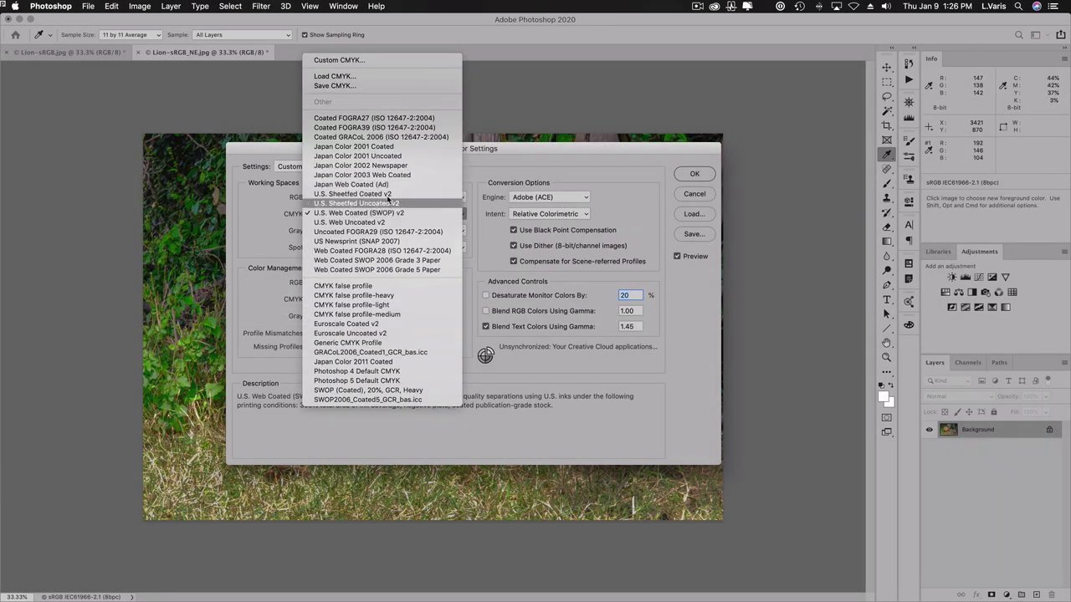
pyautogui.click(407, 217)
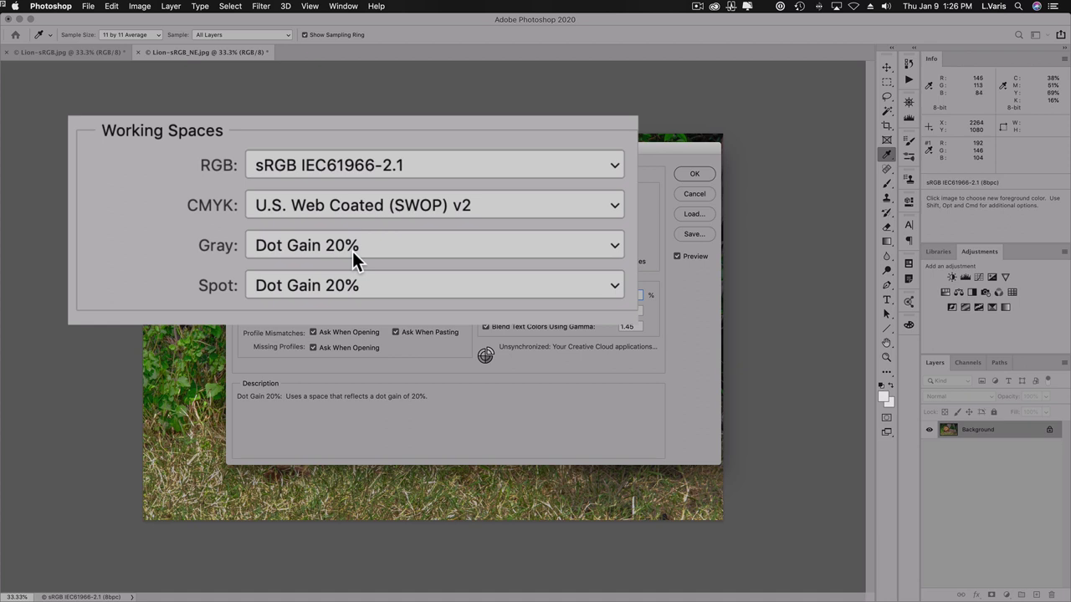
pyautogui.click(407, 242)
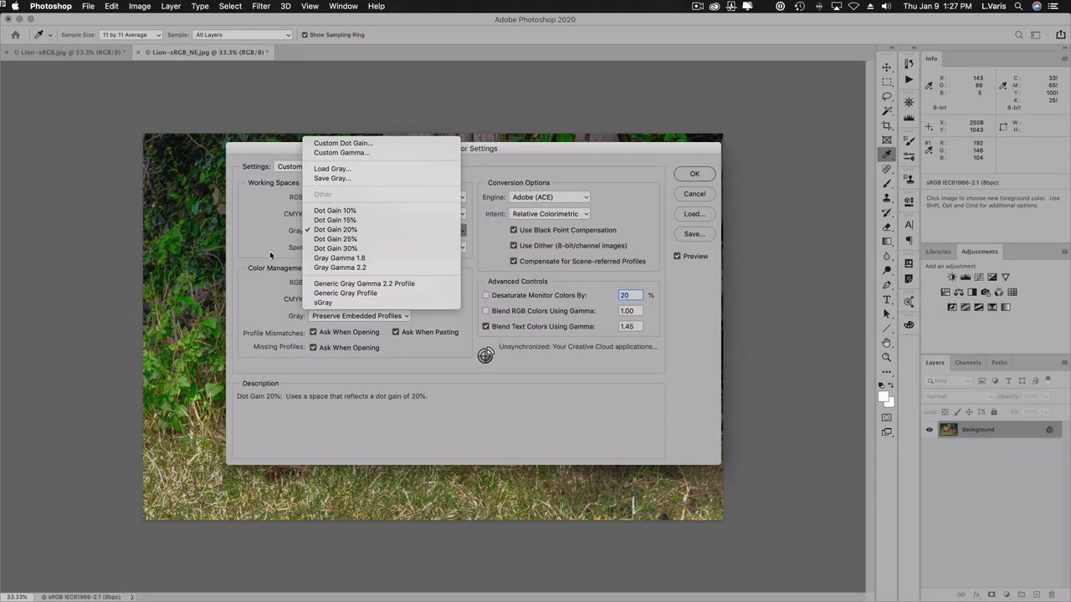
pyautogui.click(270, 255)
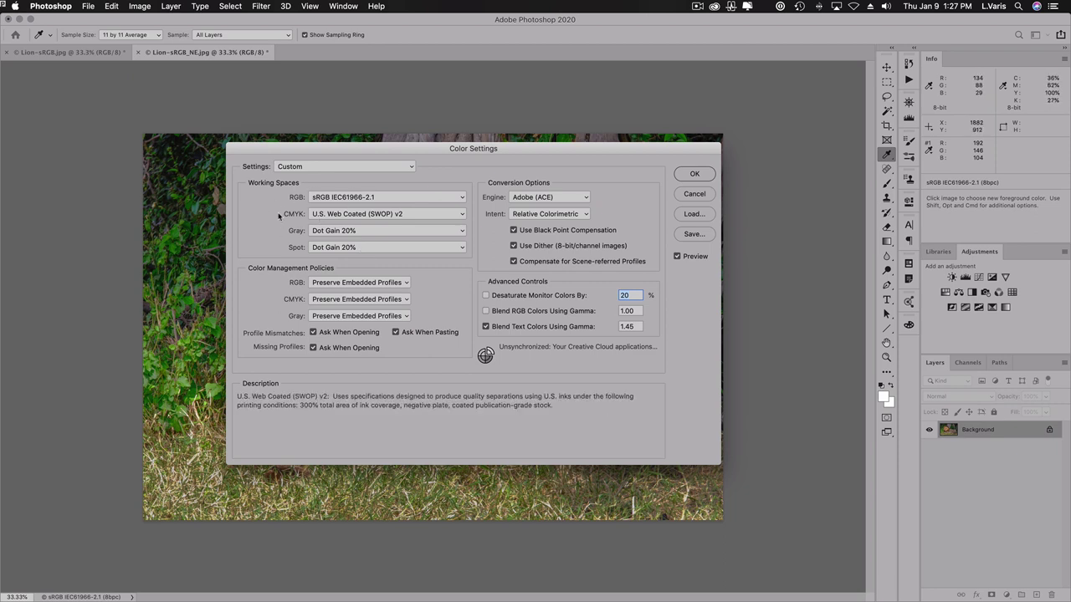
pyautogui.click(691, 174)
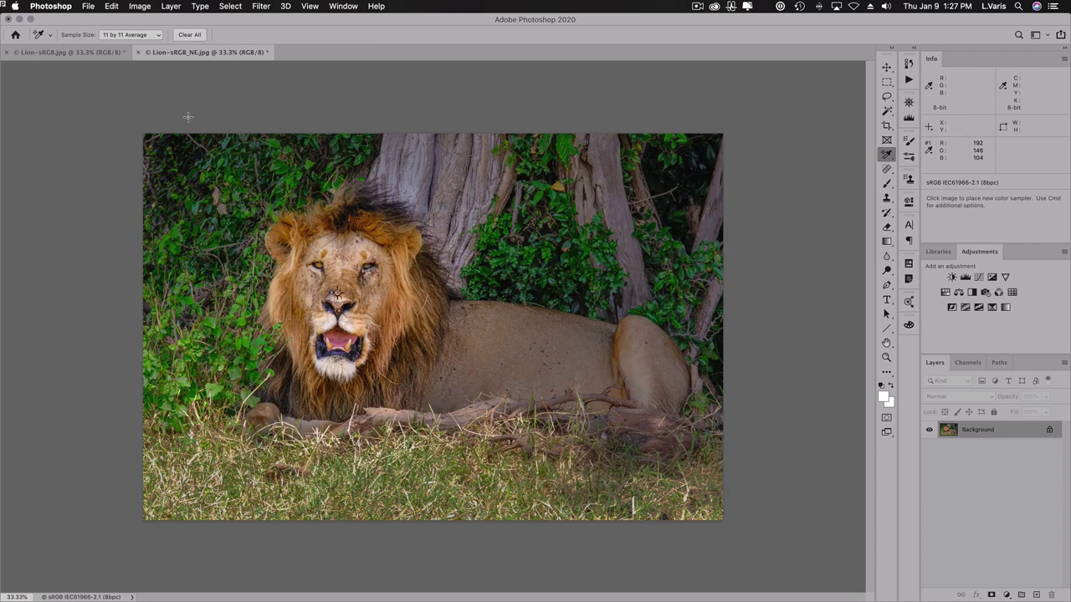
# Start converting Lion-sRGB_NE.jpg to CMYK Color mode to review the profile warning, and cancel the conversion.
pyautogui.click(140, 7)
pyautogui.moveTo(143, 19)
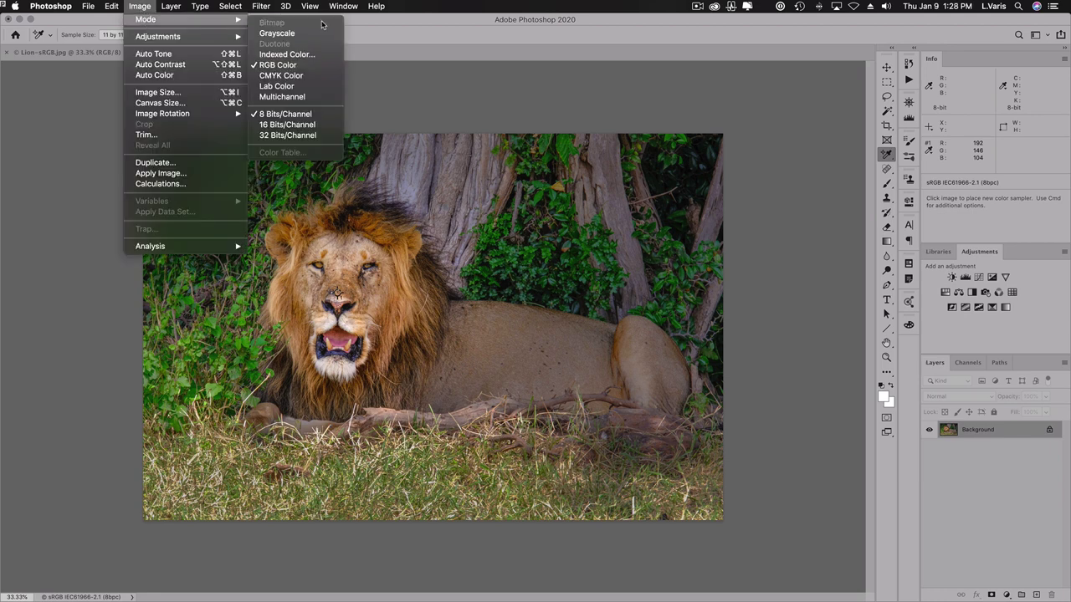
pyautogui.click(311, 78)
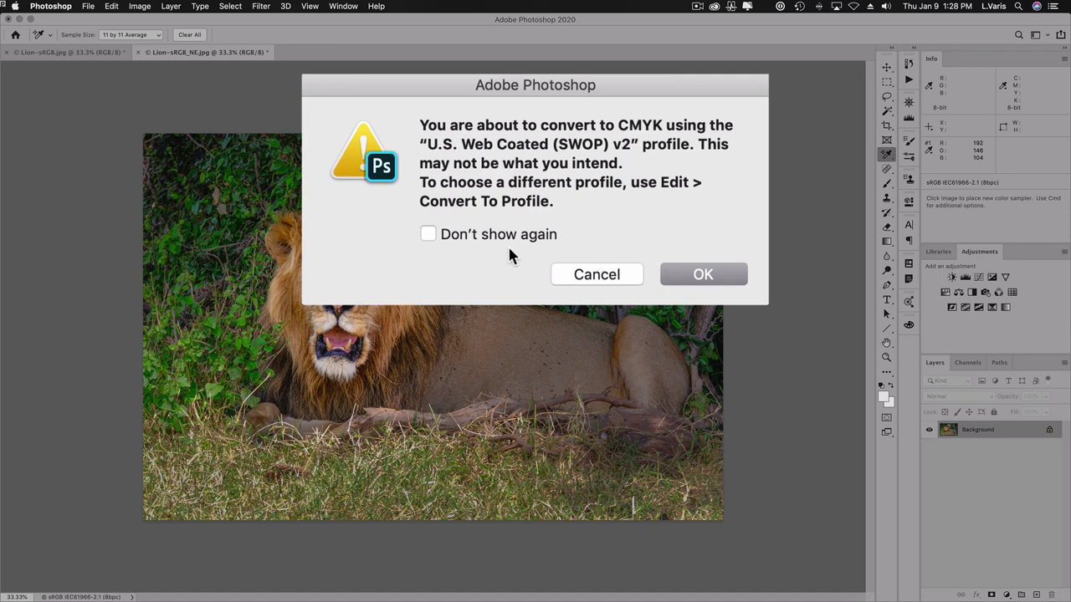
pyautogui.click(595, 278)
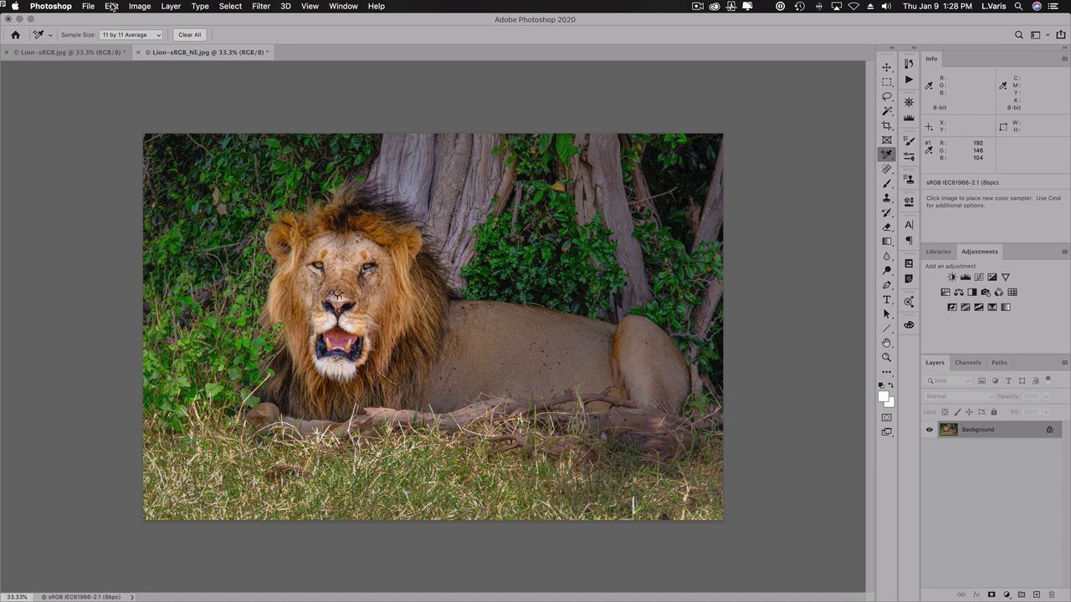
# Preview Lion-sRGB_NE.jpg converted to the Working Gray - Dot Gain 20% profile, and leave without converting.
pyautogui.click(112, 6)
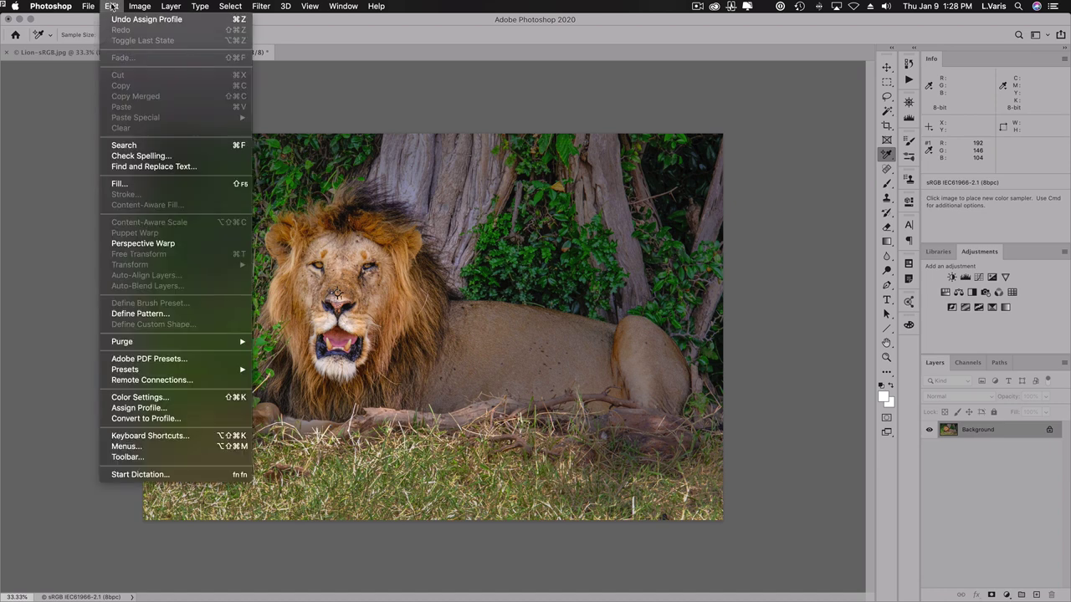
pyautogui.click(146, 418)
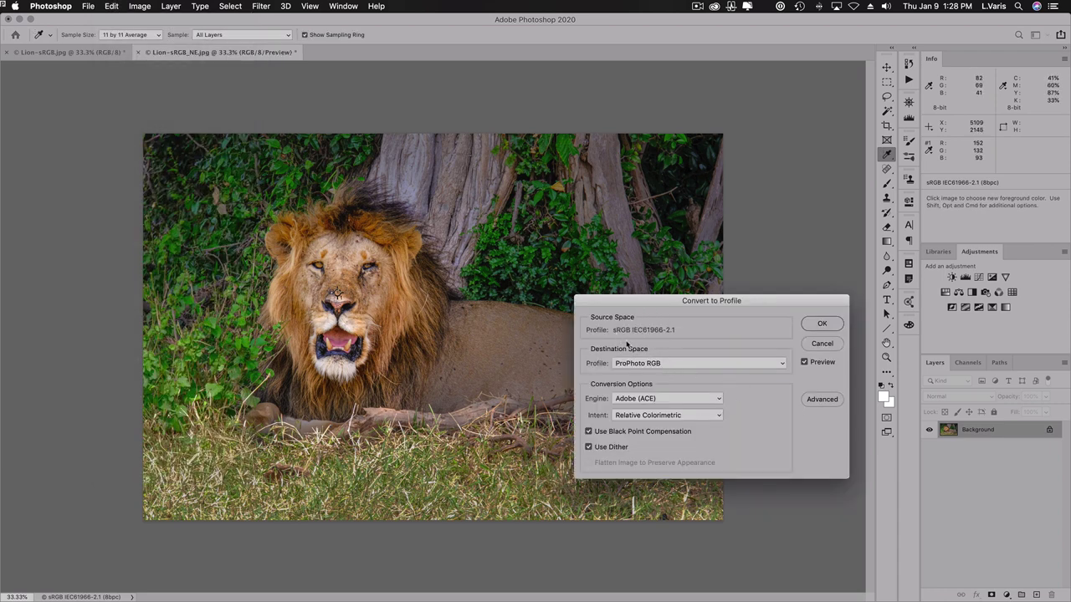
pyautogui.click(672, 363)
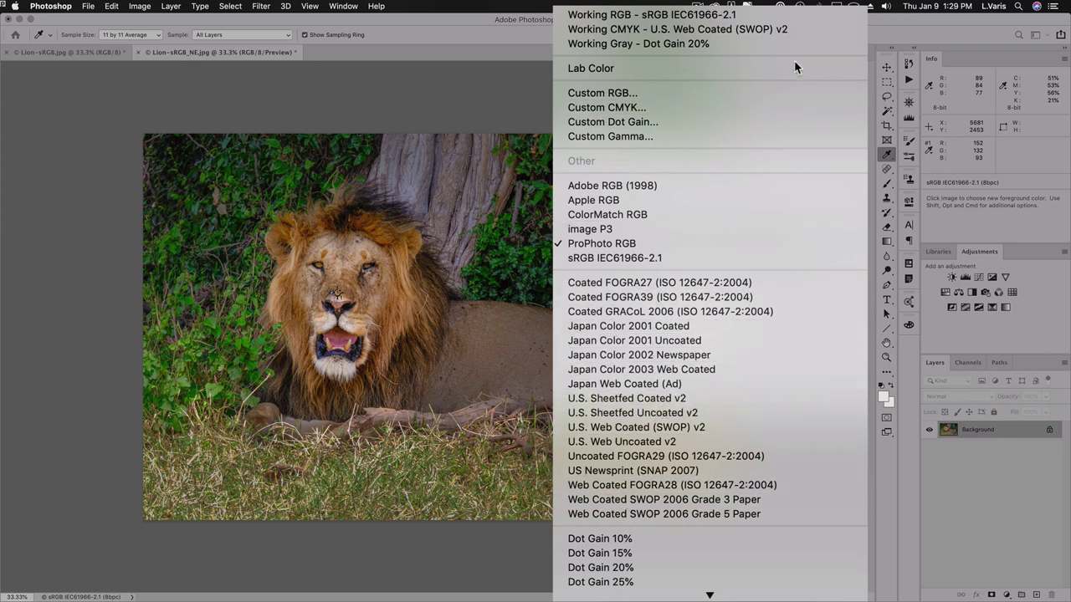
pyautogui.click(850, 43)
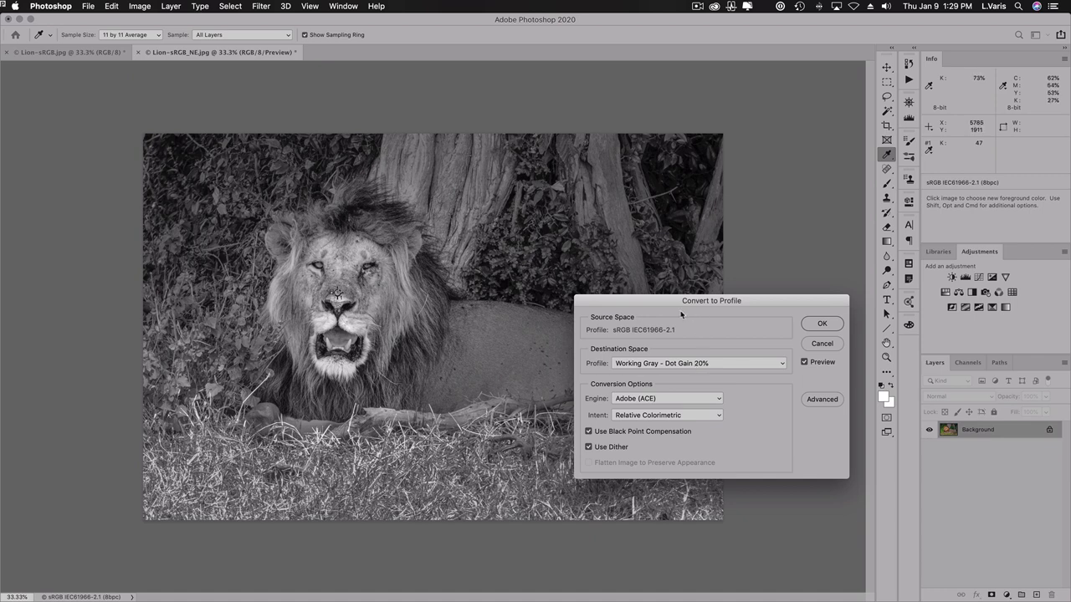
pyautogui.click(818, 346)
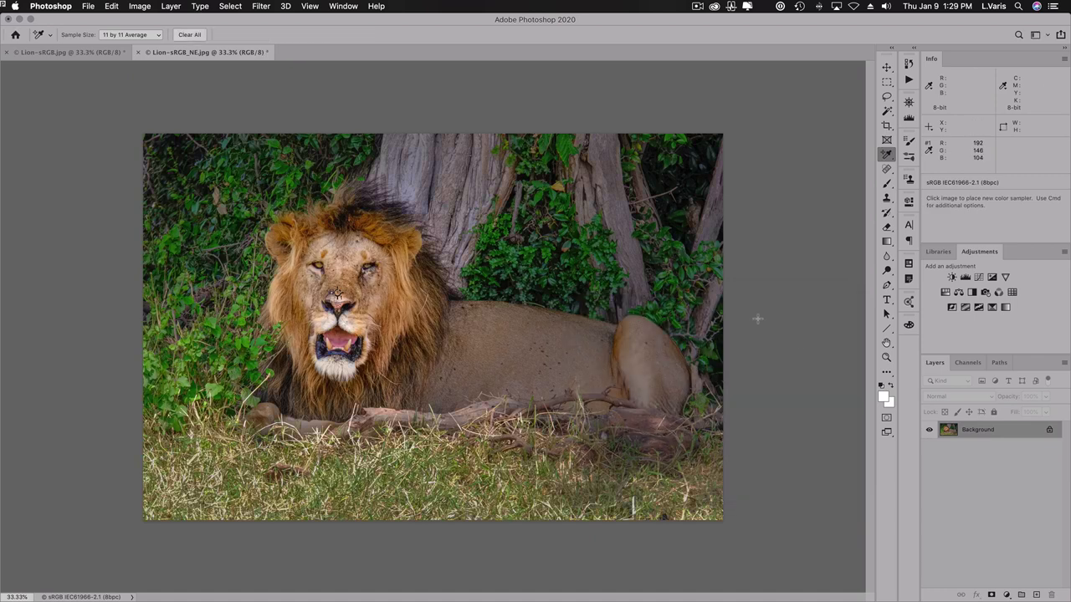
# Convert Lion-sRGB_NE.jpg to Grayscale mode, discarding the color information, and undo the conversion after inspecting the channels.
pyautogui.click(140, 8)
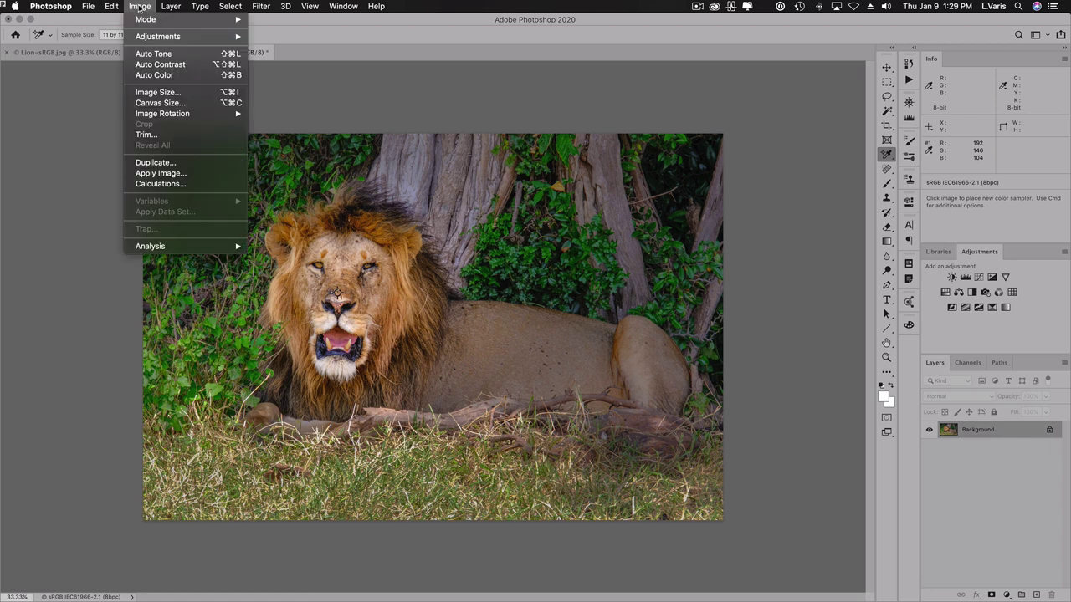
pyautogui.moveTo(142, 19)
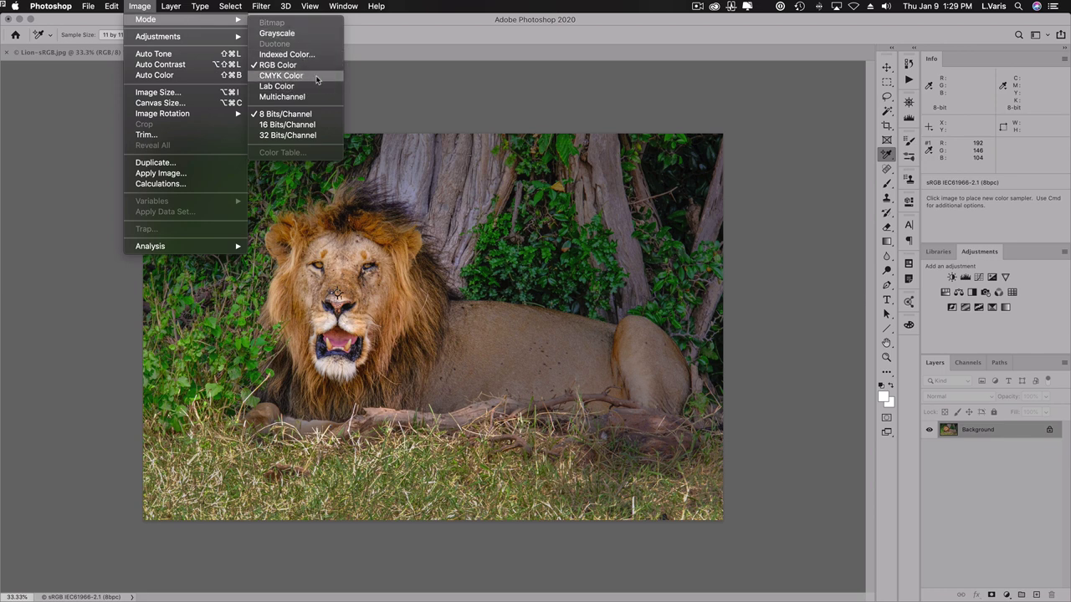
pyautogui.click(288, 34)
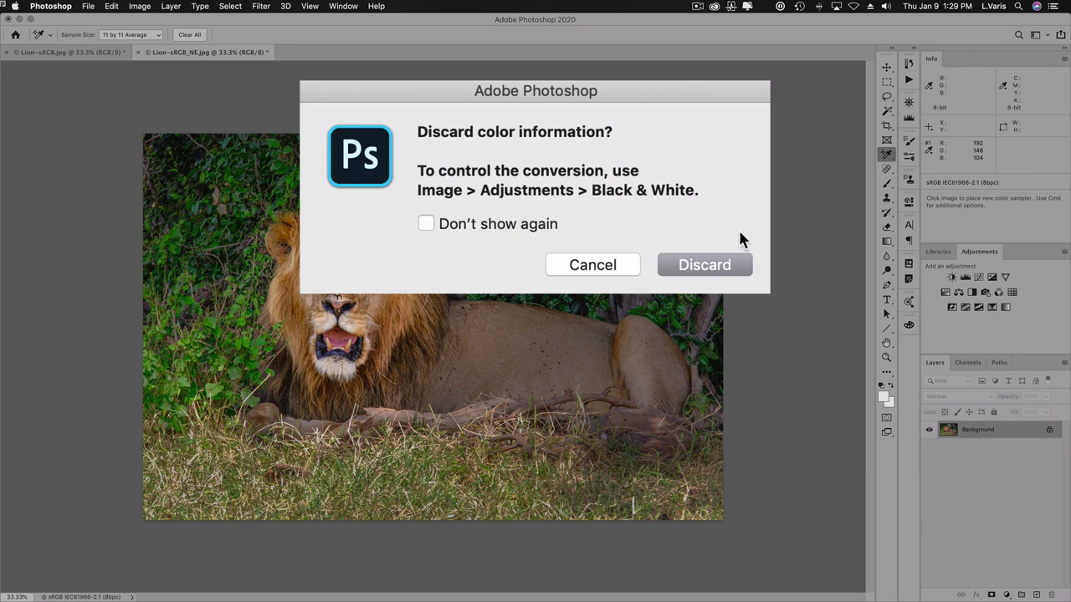
pyautogui.click(696, 266)
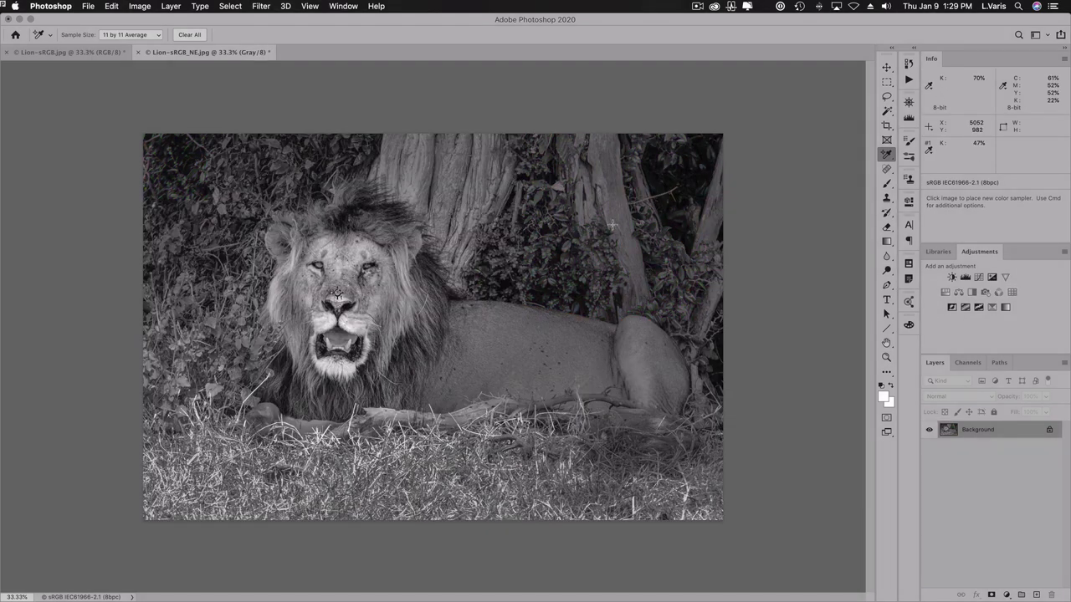
pyautogui.click(967, 363)
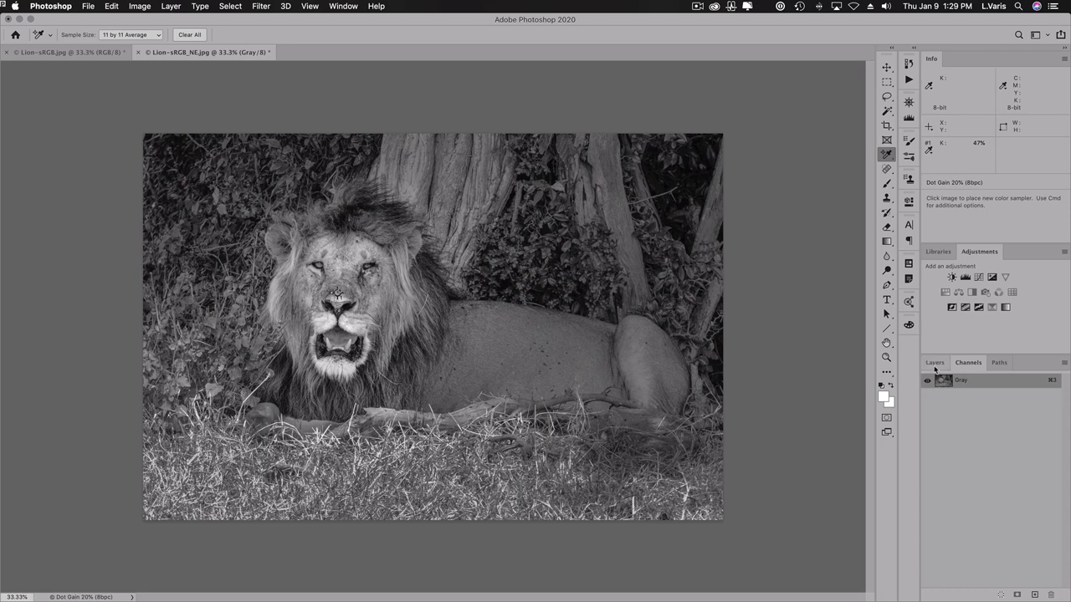
pyautogui.click(934, 364)
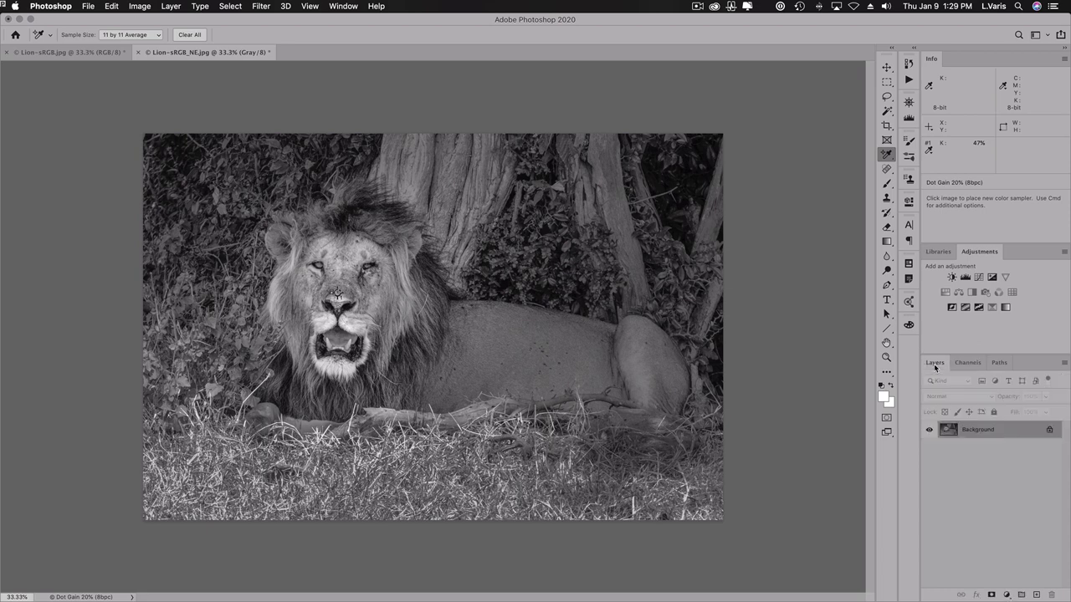
pyautogui.press('super+z')
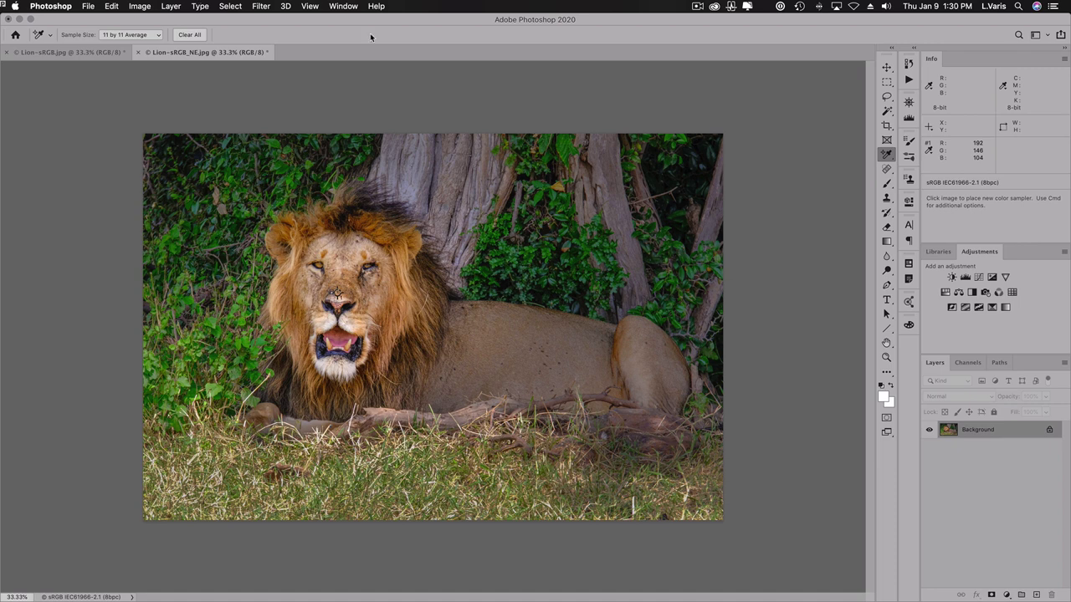
# In the Color Settings, set the RGB working space to ProPhoto RGB and the Gray working space to Gray Gamma 1.8.
pyautogui.click(111, 6)
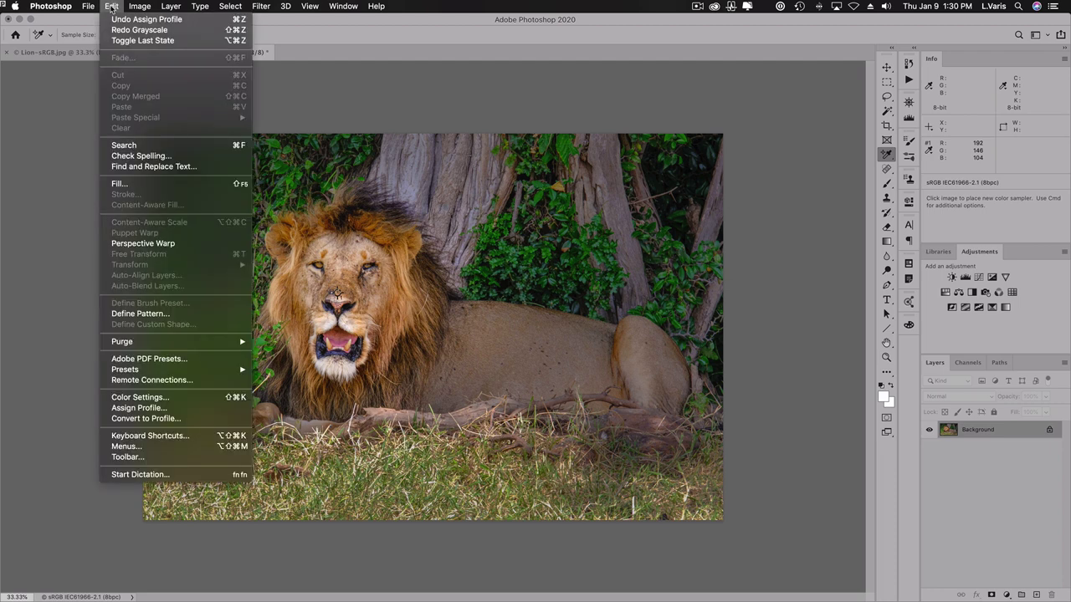
pyautogui.click(139, 398)
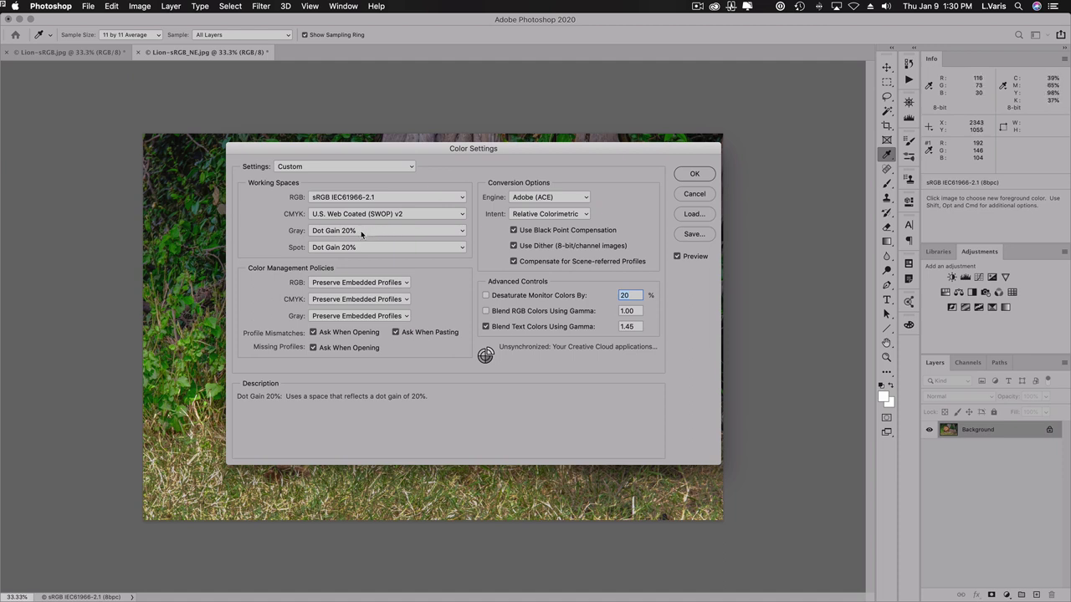
pyautogui.click(408, 198)
pyautogui.click(410, 191)
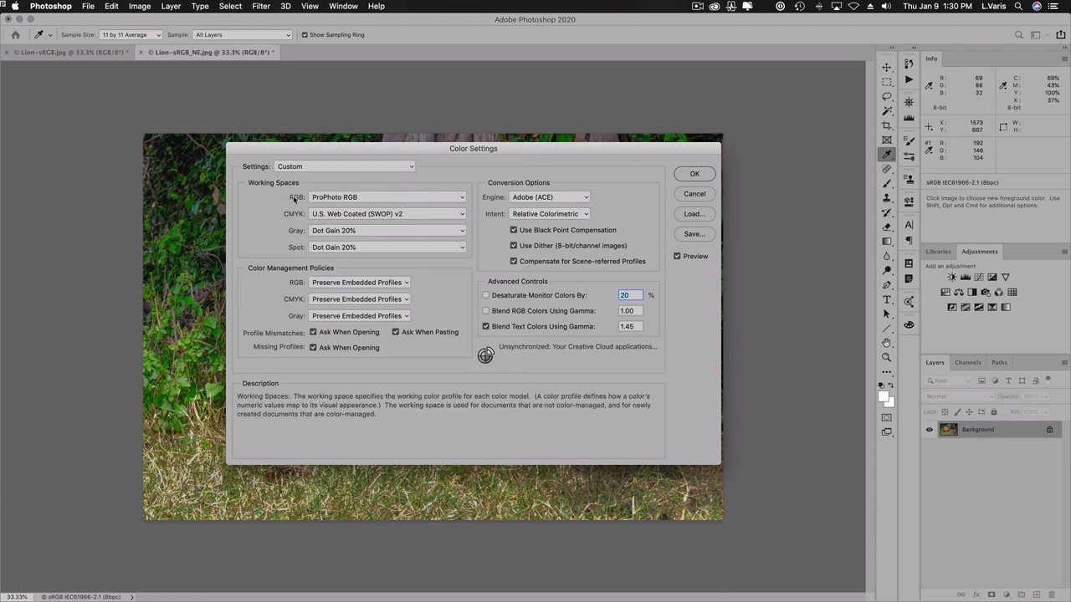
pyautogui.click(366, 231)
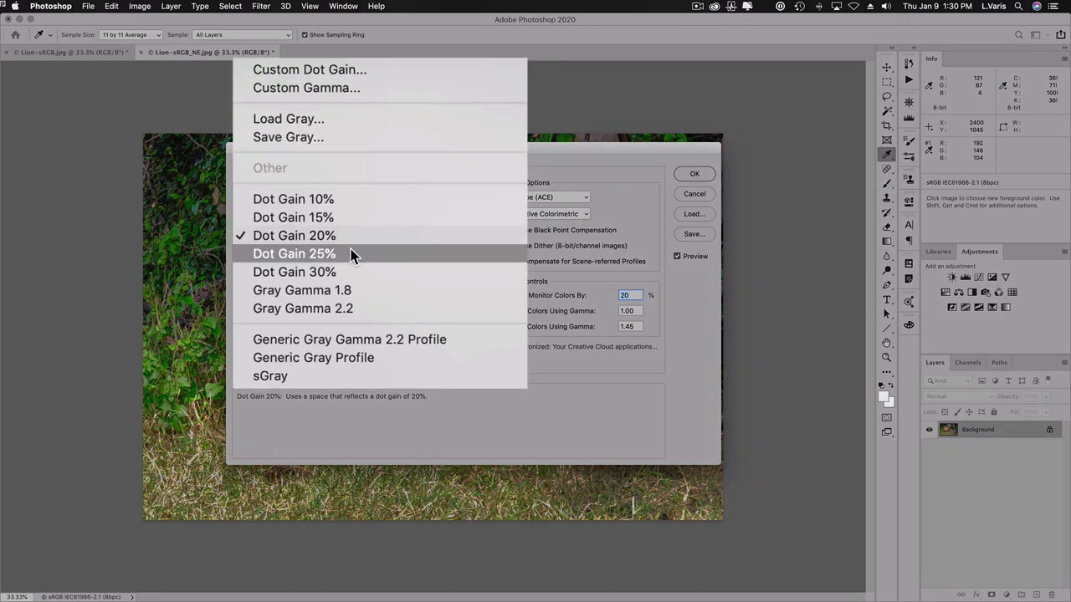
pyautogui.click(371, 289)
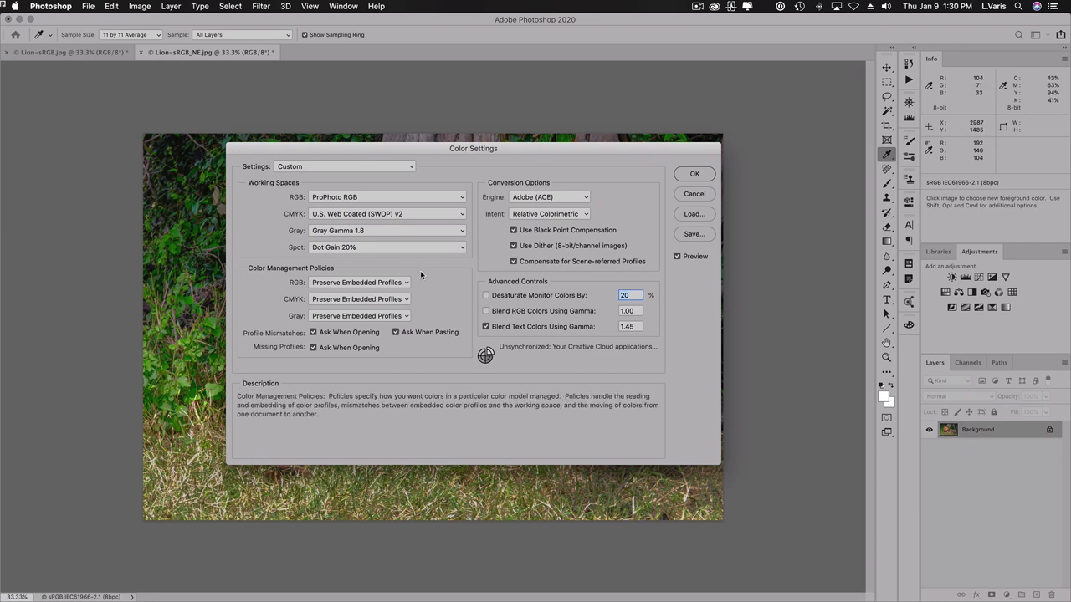
# Set the RGB working space to sRGB IEC61966-2.1 and the Gray working space to Gray Gamma 2.2, and apply the color settings.
pyautogui.click(373, 198)
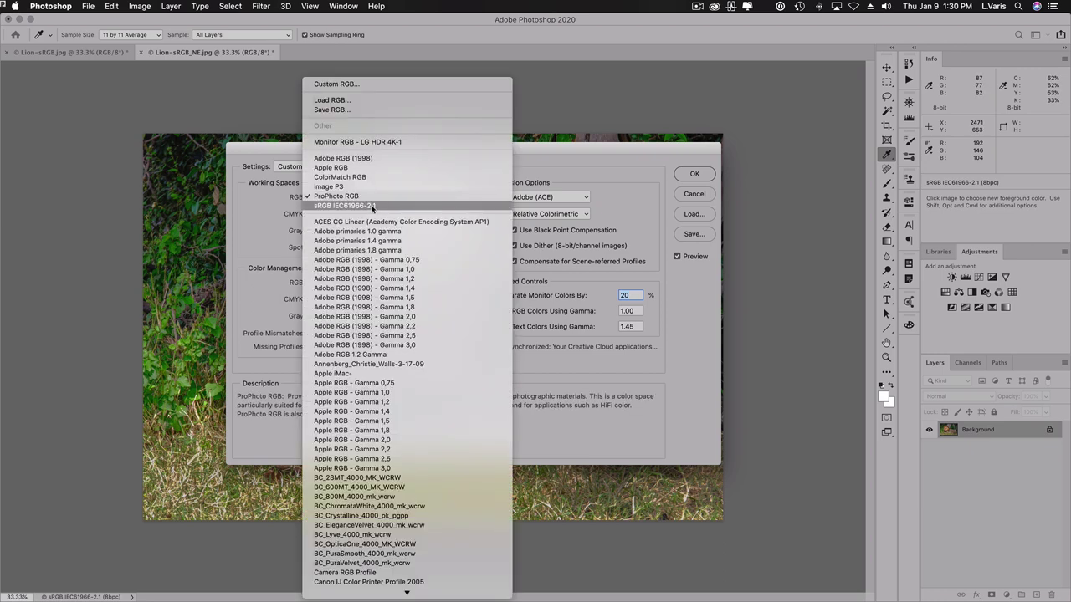
pyautogui.click(372, 207)
pyautogui.click(364, 231)
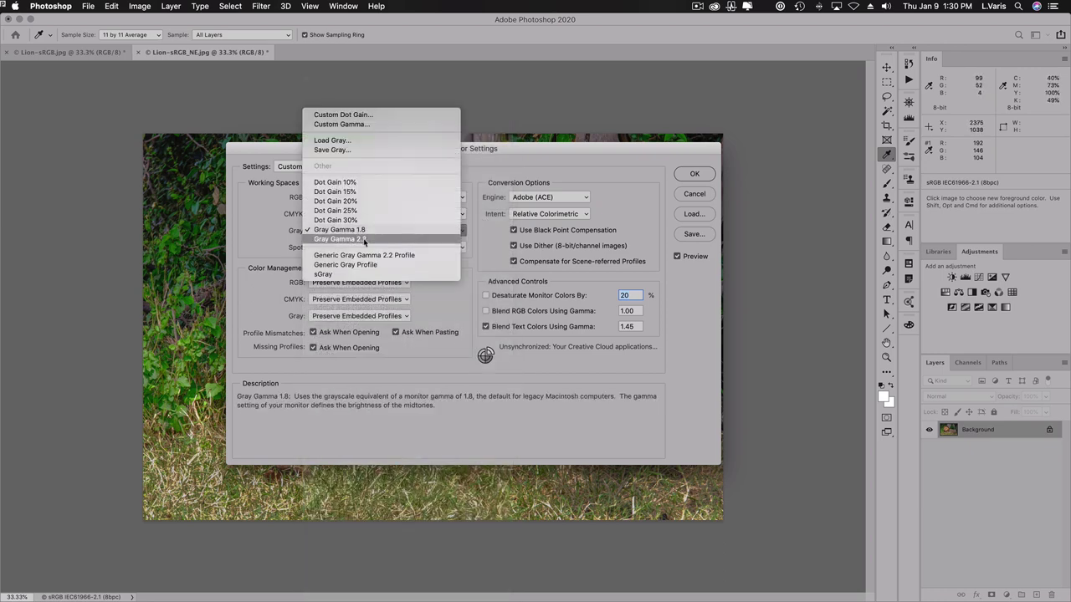
pyautogui.click(364, 240)
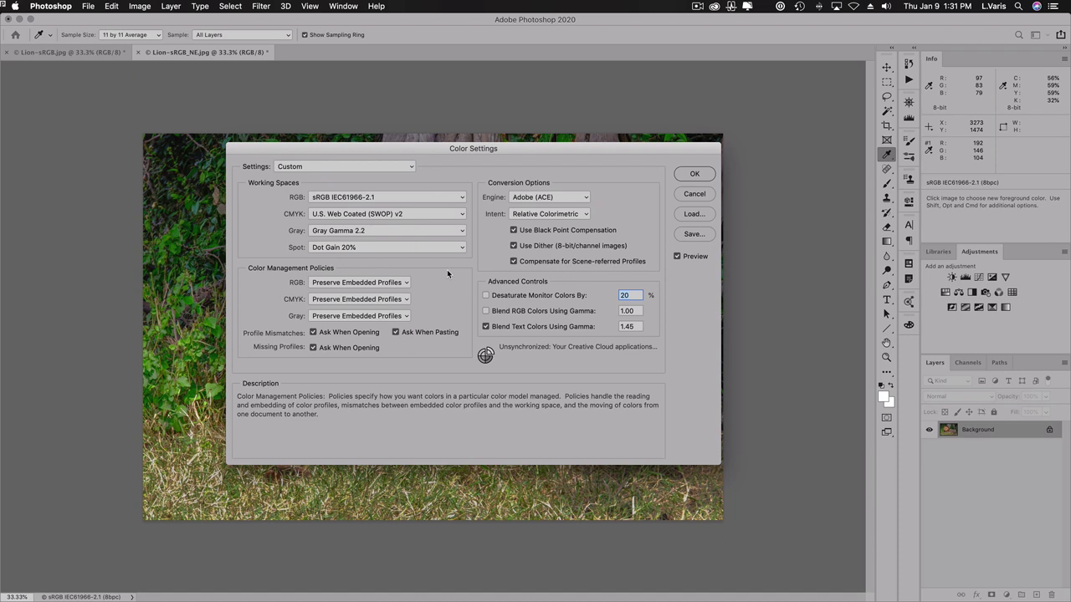
pyautogui.click(690, 174)
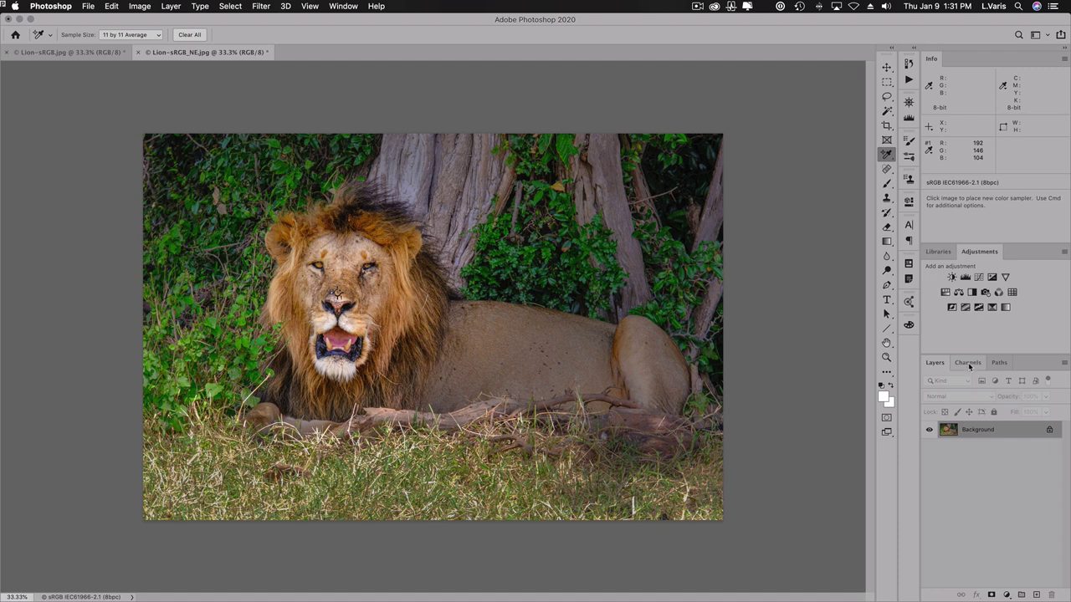
# Add a Solid Color fill layer in black (000000) above the Background layer of Lion-sRGB_NE.jpg.
pyautogui.click(1006, 594)
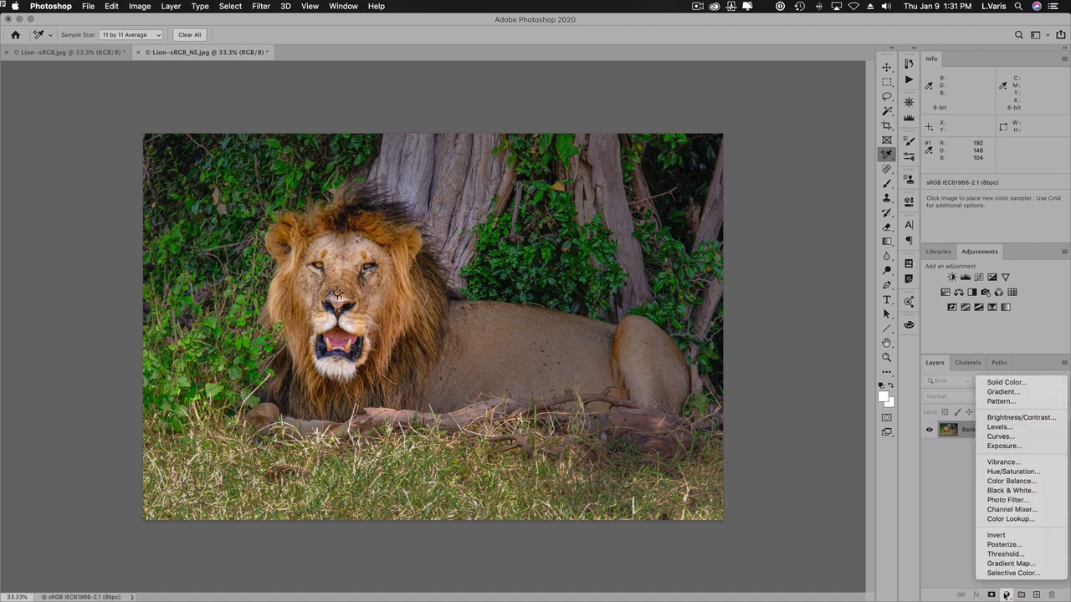
pyautogui.click(998, 383)
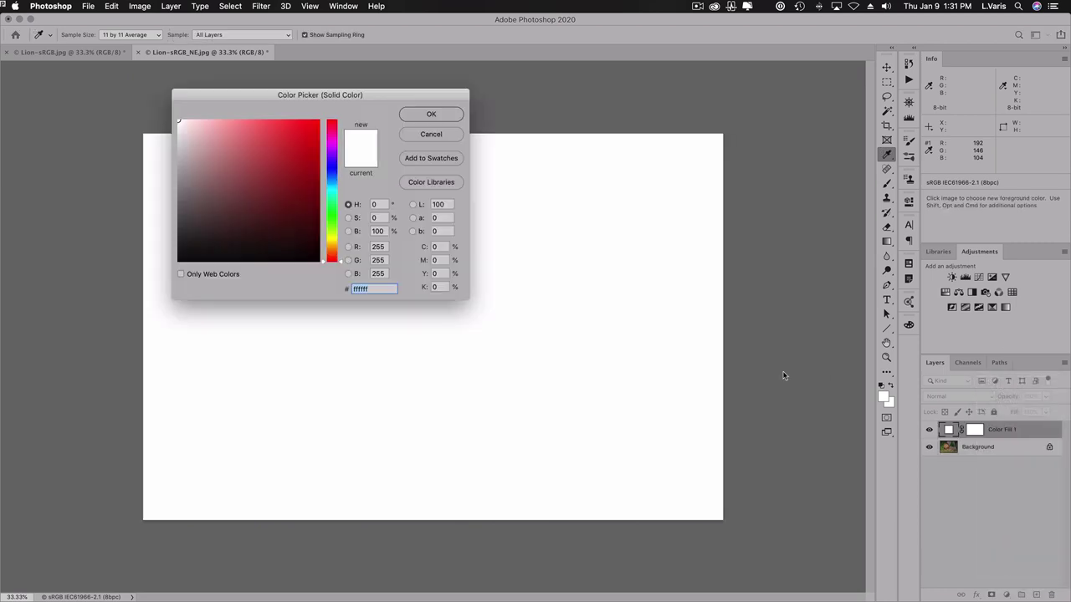
pyautogui.moveTo(186, 256); pyautogui.dragTo(142, 269)
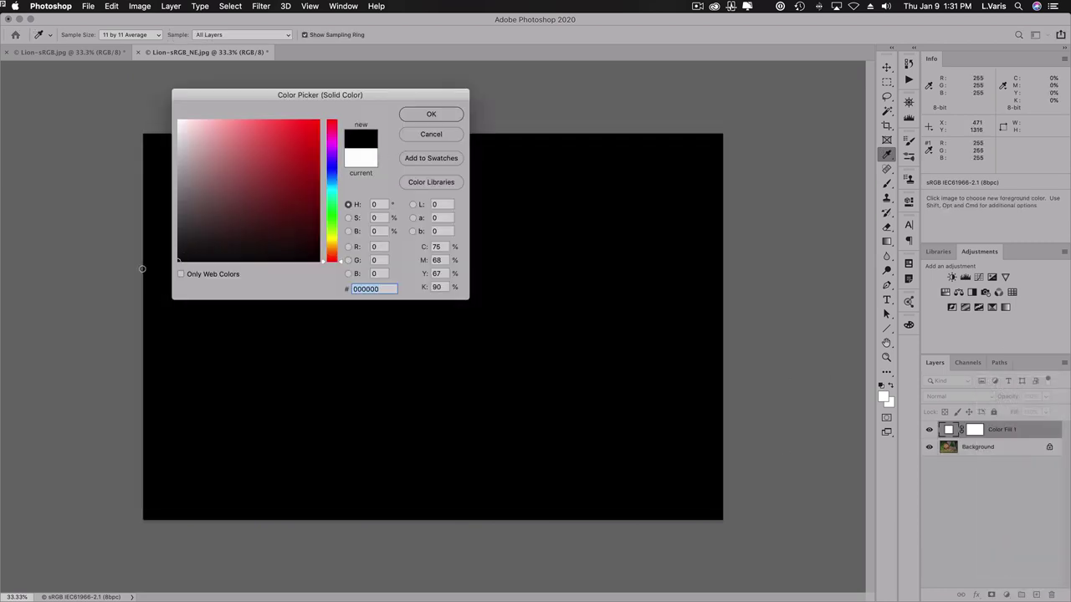
pyautogui.click(415, 119)
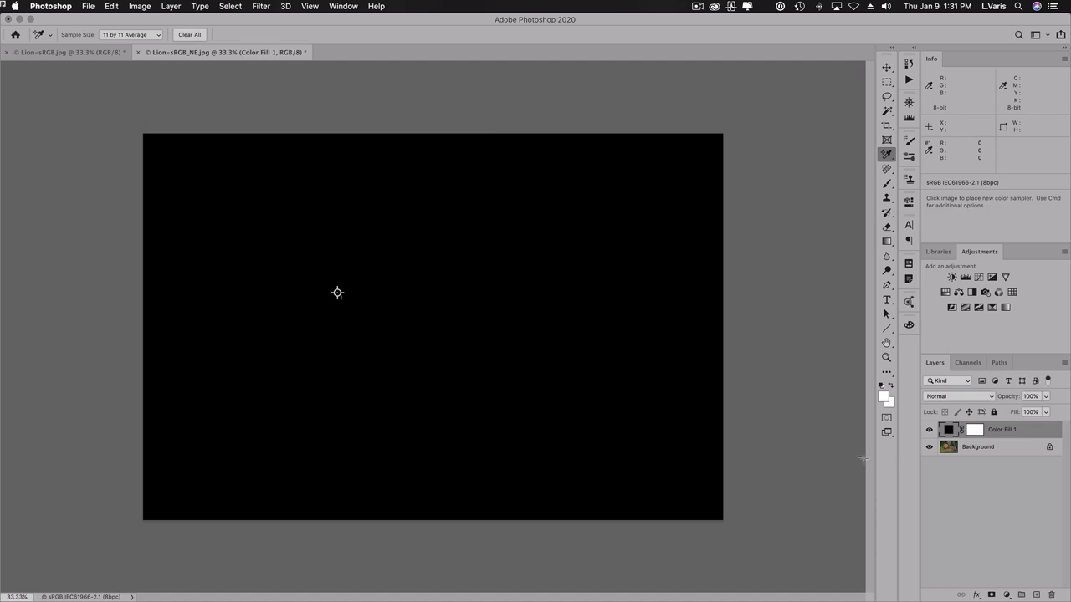
# Hide the black Solid Color fill layer and load the RGB composite channel's luminosity as a selection.
pyautogui.click(927, 430)
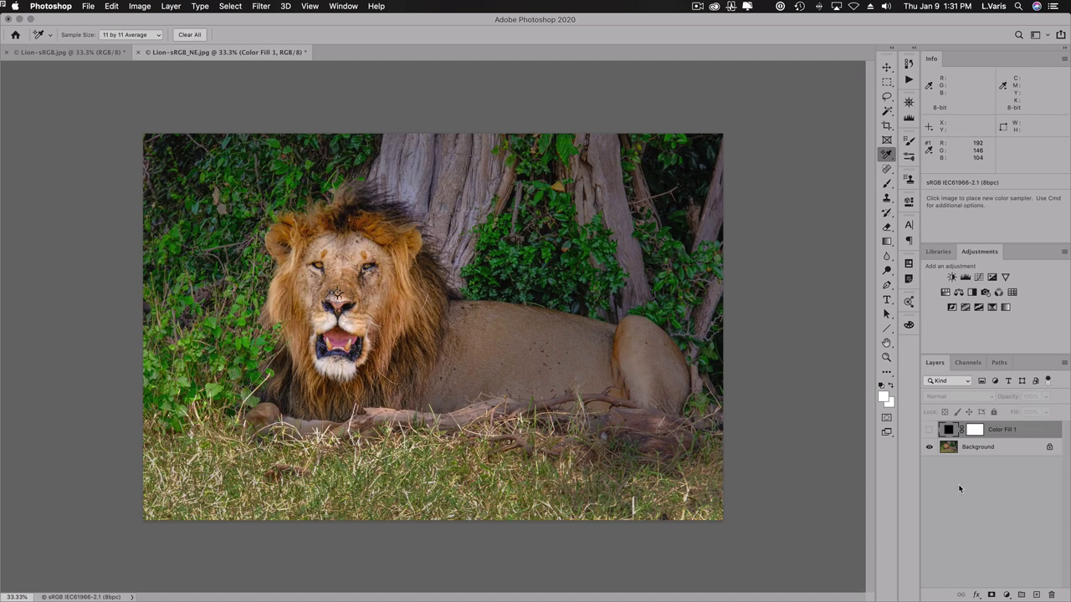
pyautogui.click(1007, 595)
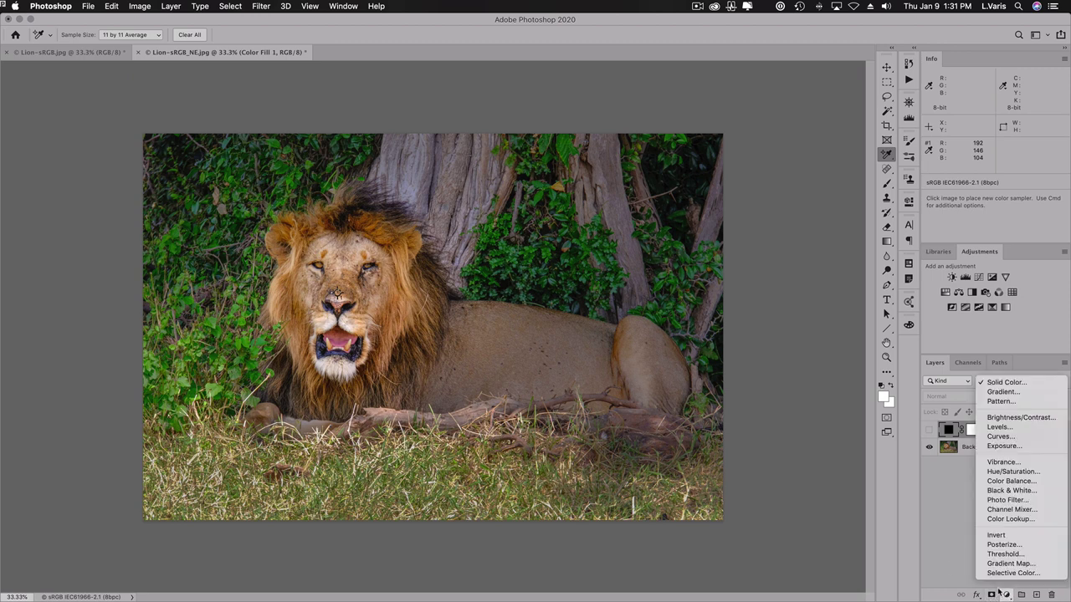
pyautogui.click(949, 564)
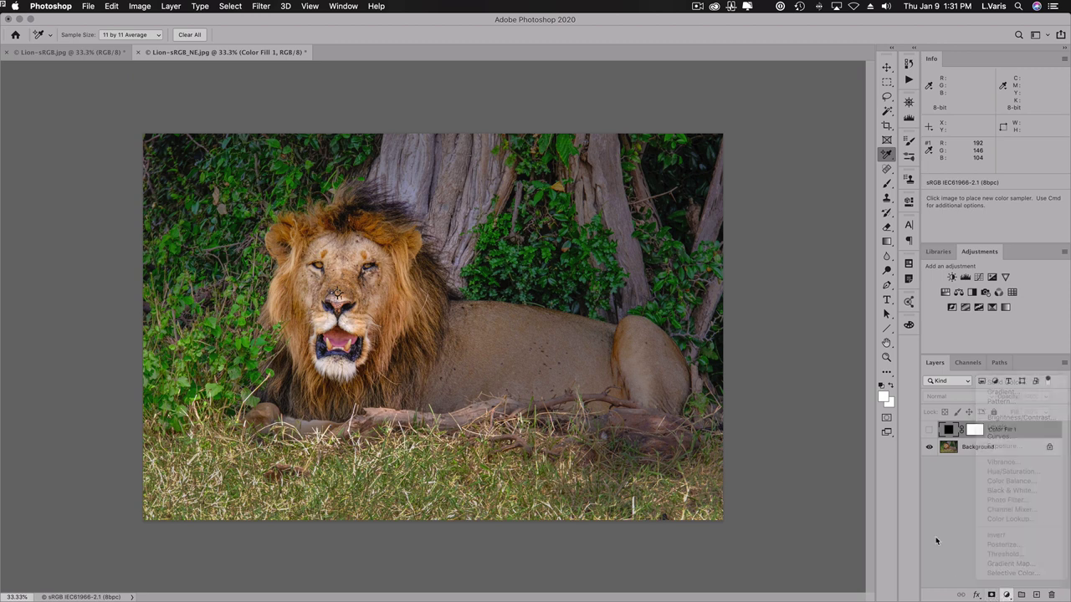
pyautogui.click(968, 363)
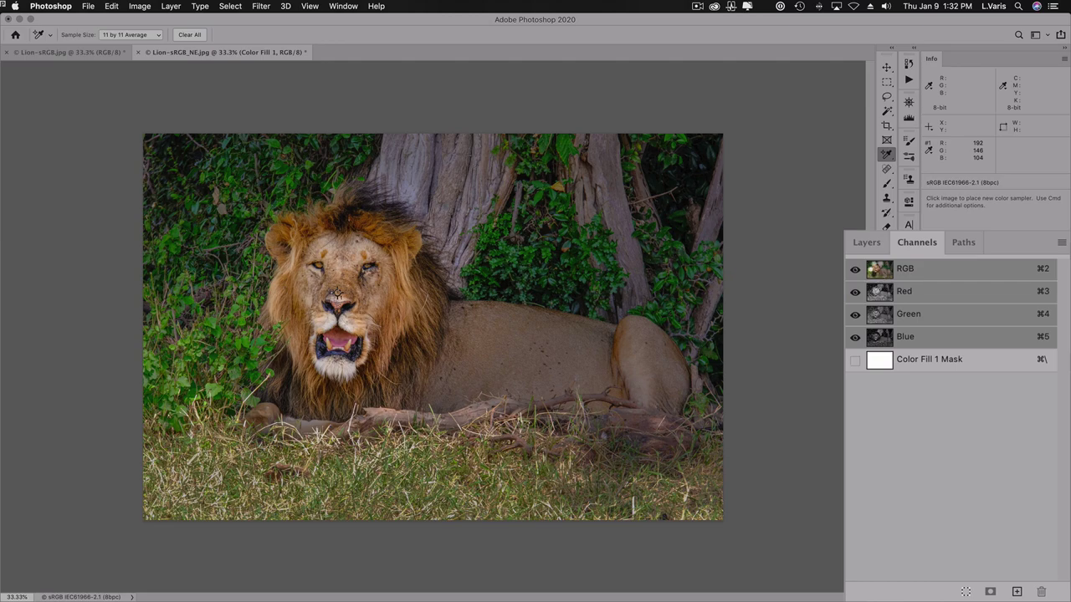
pyautogui.keyDown('super'); pyautogui.click(878, 274); pyautogui.keyUp('super')
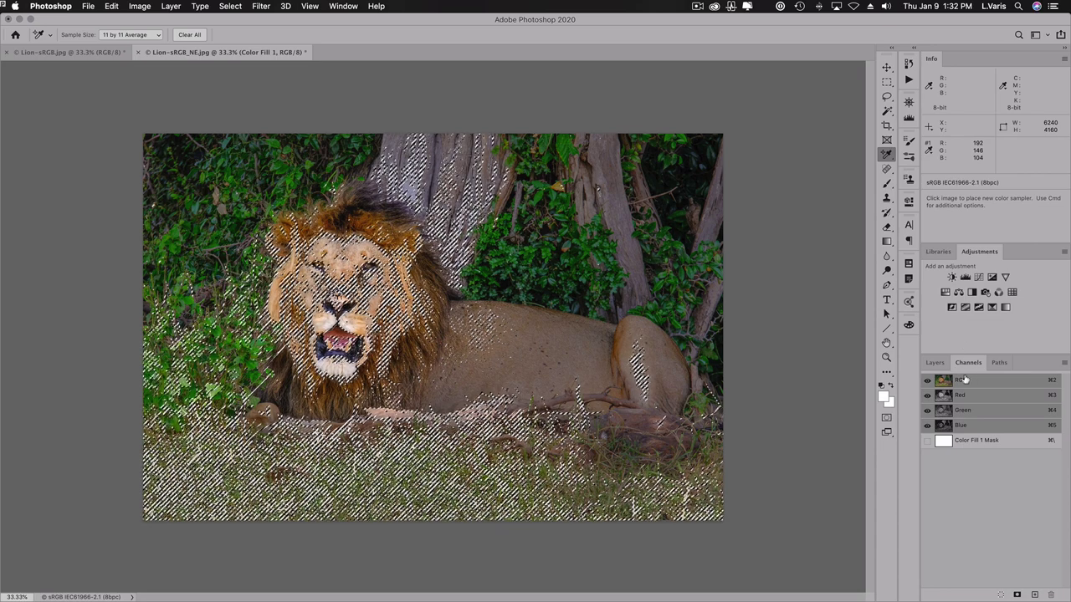
# Show the black fill layer again and add a white (ffffff) Solid Color fill layer above it, masked by the luminosity selection.
pyautogui.click(934, 362)
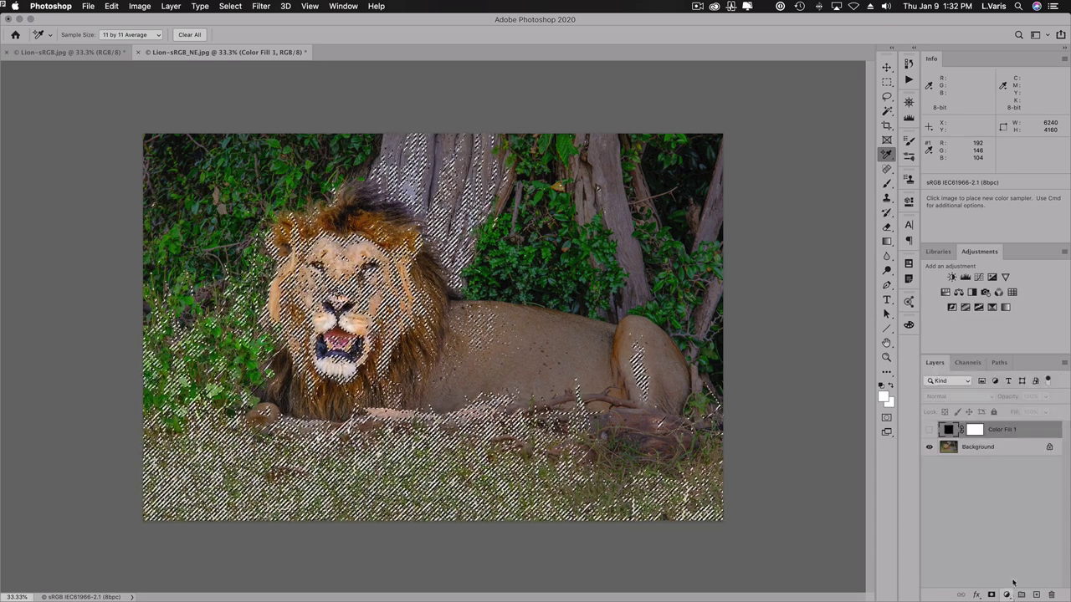
pyautogui.click(929, 429)
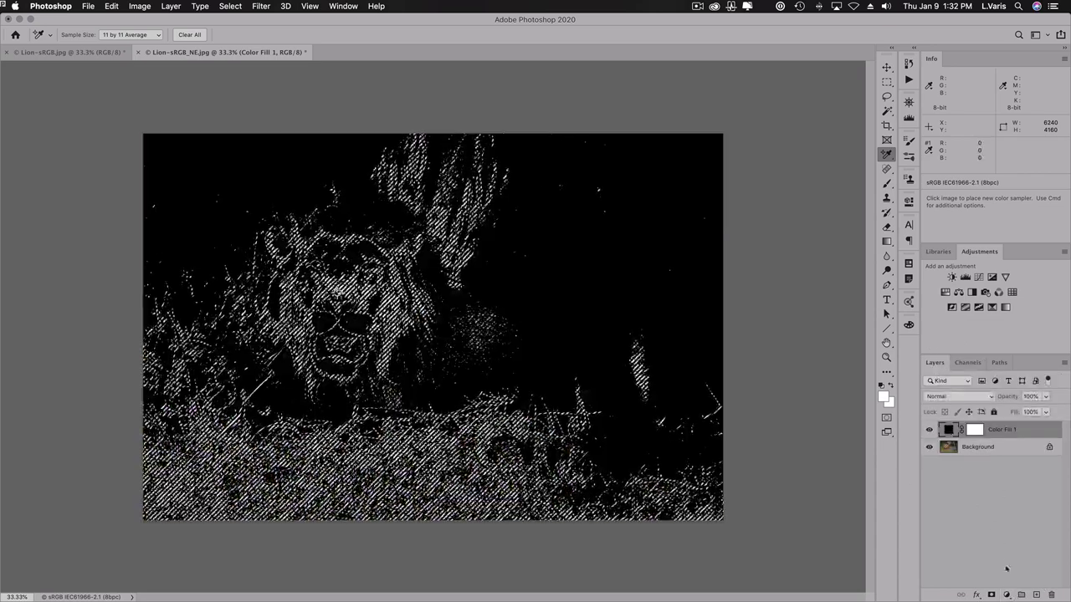
pyautogui.click(1007, 594)
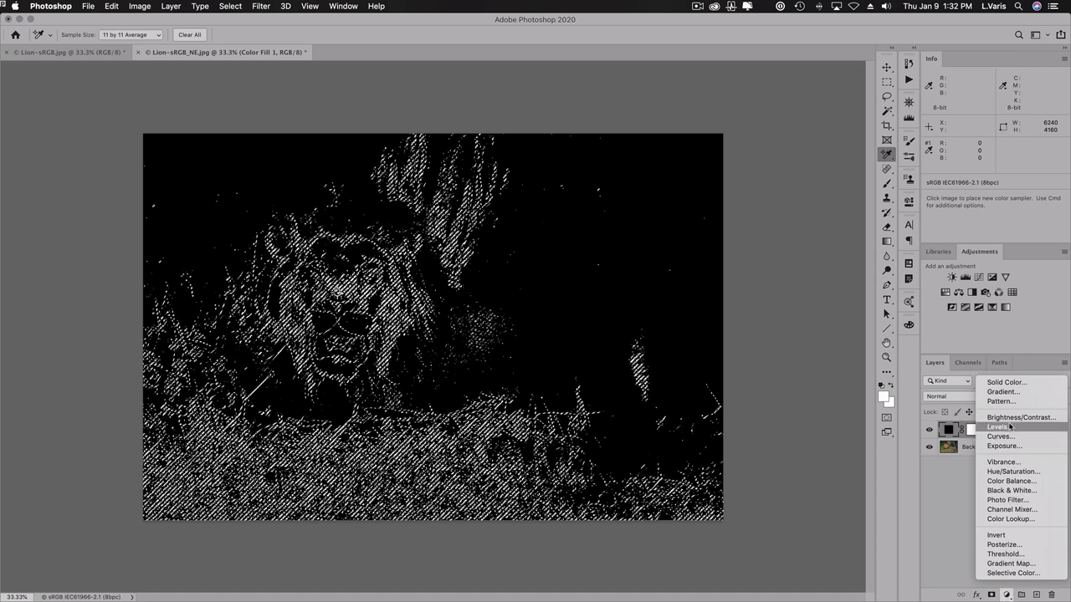
pyautogui.click(1009, 383)
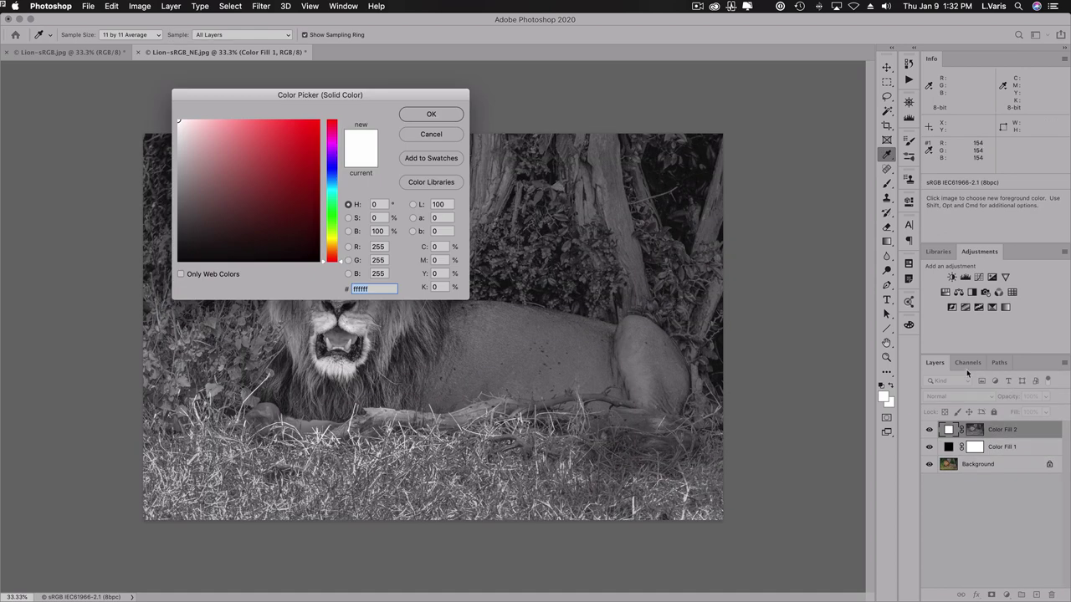
pyautogui.click(418, 115)
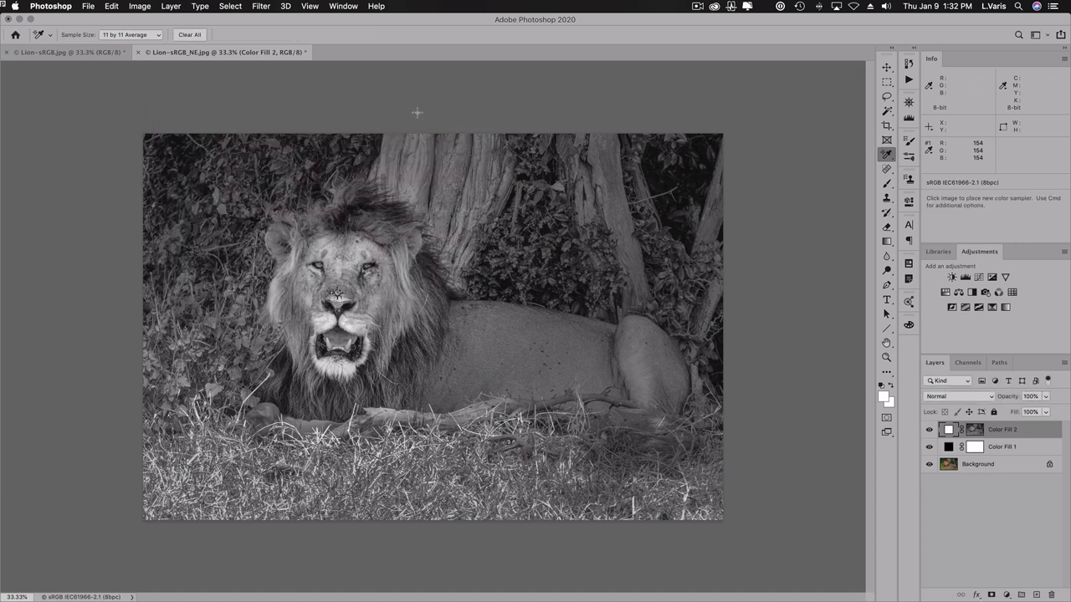
# Compare the grayscale rendition with the original color image by toggling the fill layers' visibility, and inspect the channels.
pyautogui.click(929, 430)
pyautogui.click(929, 430)
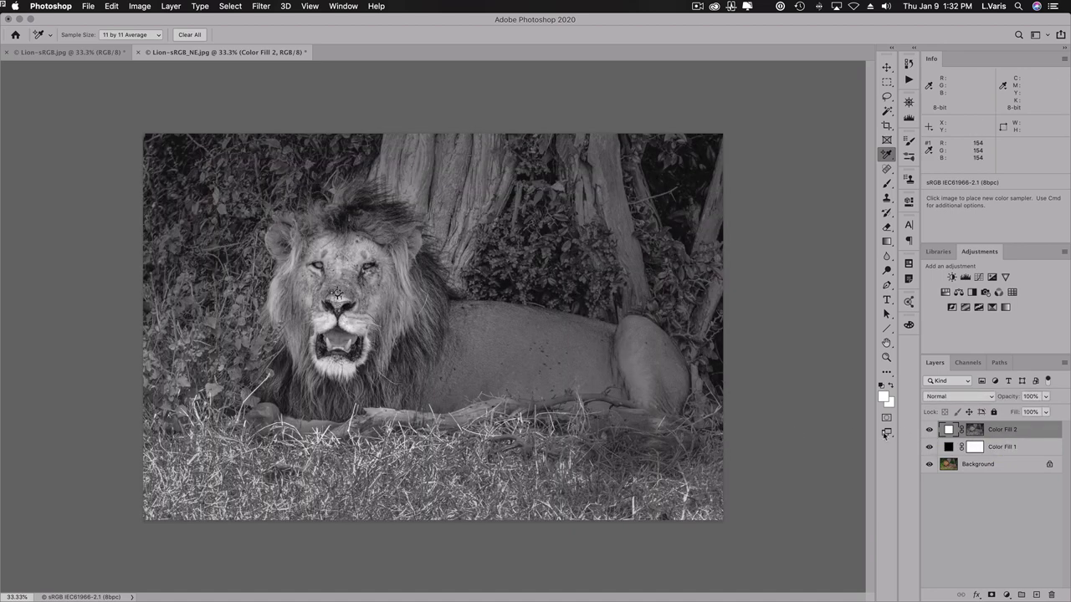
pyautogui.click(968, 364)
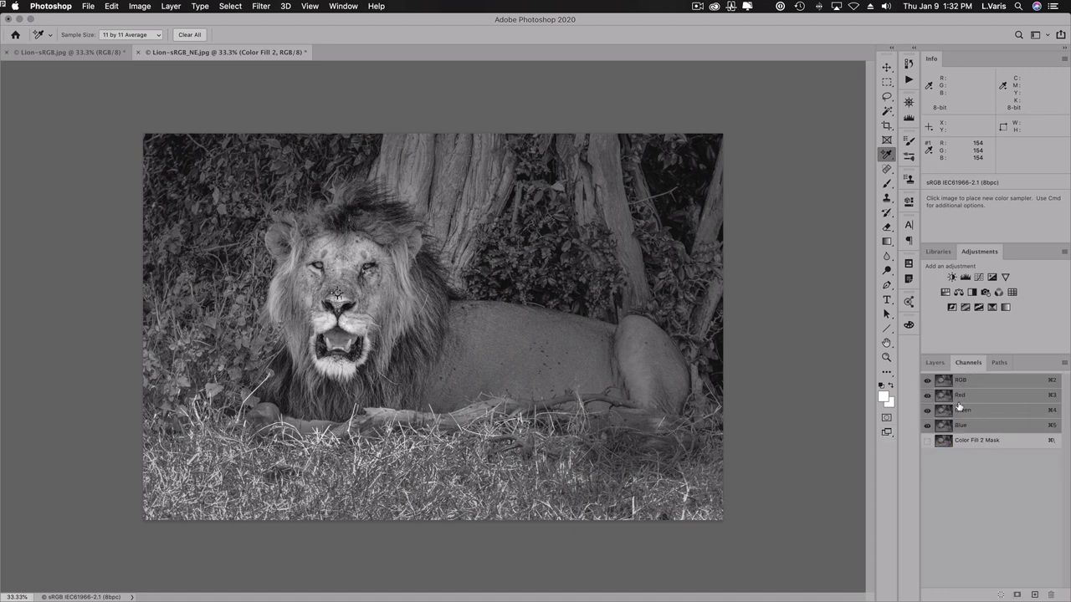
pyautogui.click(935, 363)
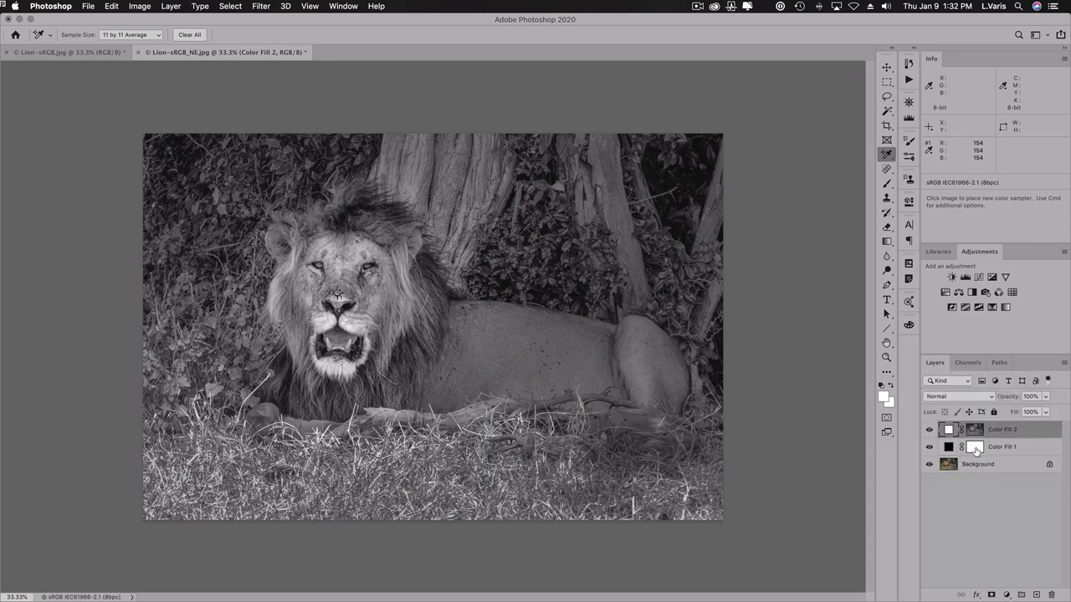
pyautogui.keyDown('alt'); pyautogui.click(928, 463); pyautogui.keyUp('alt')
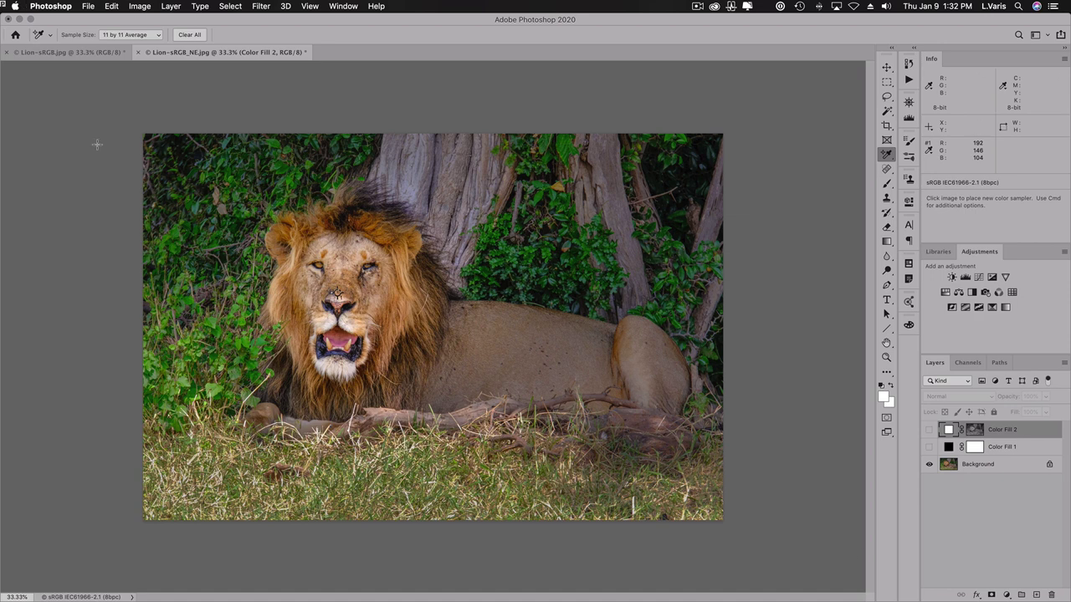
pyautogui.click(929, 446)
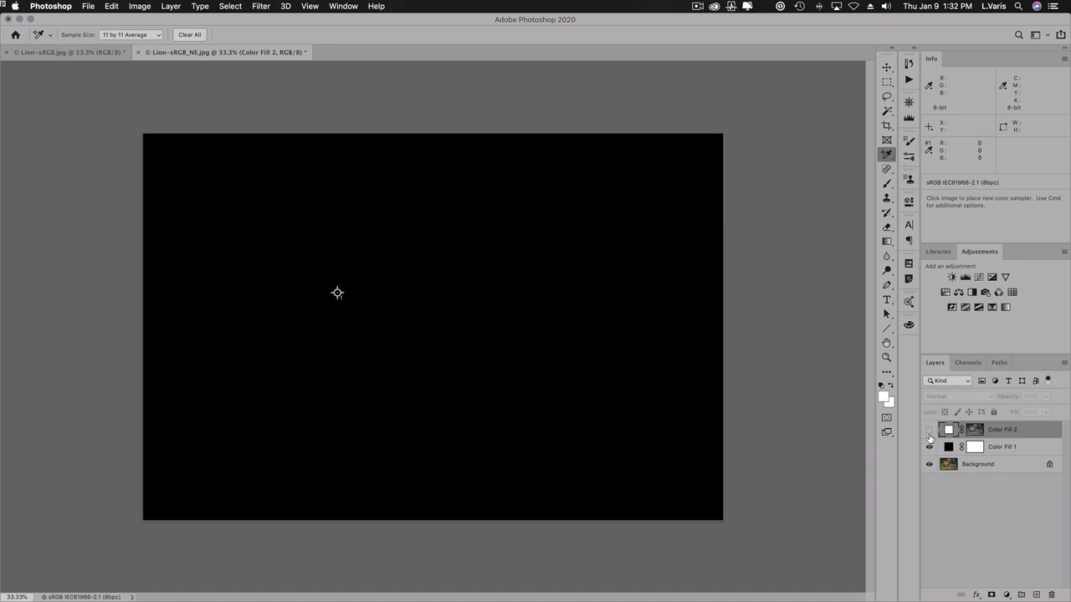
pyautogui.click(928, 429)
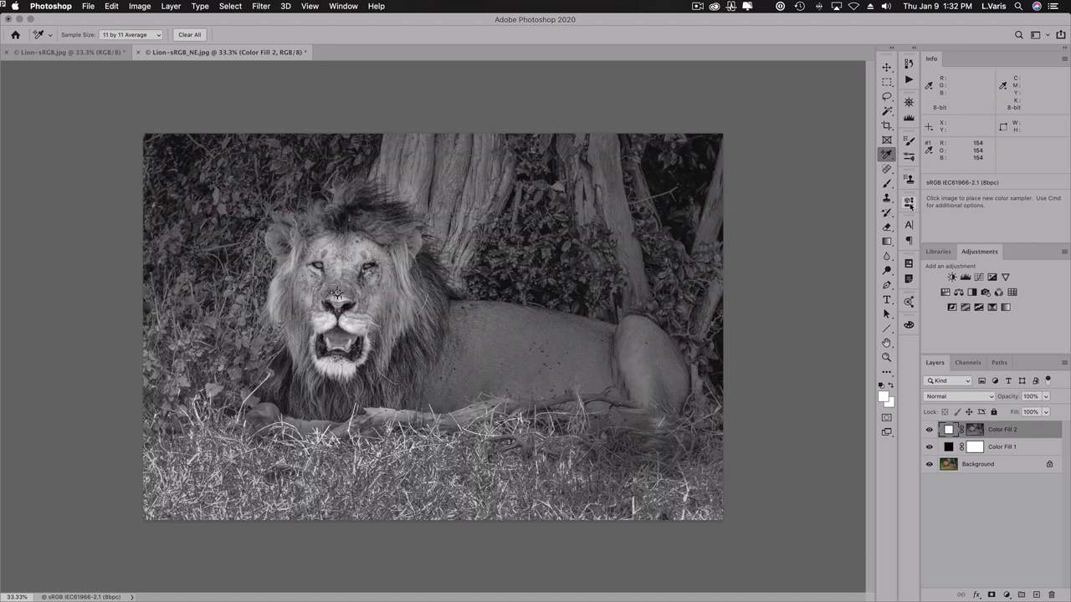
# Create a layer comp named sRGB-GG2.2 that records the current layer visibility.
pyautogui.click(909, 263)
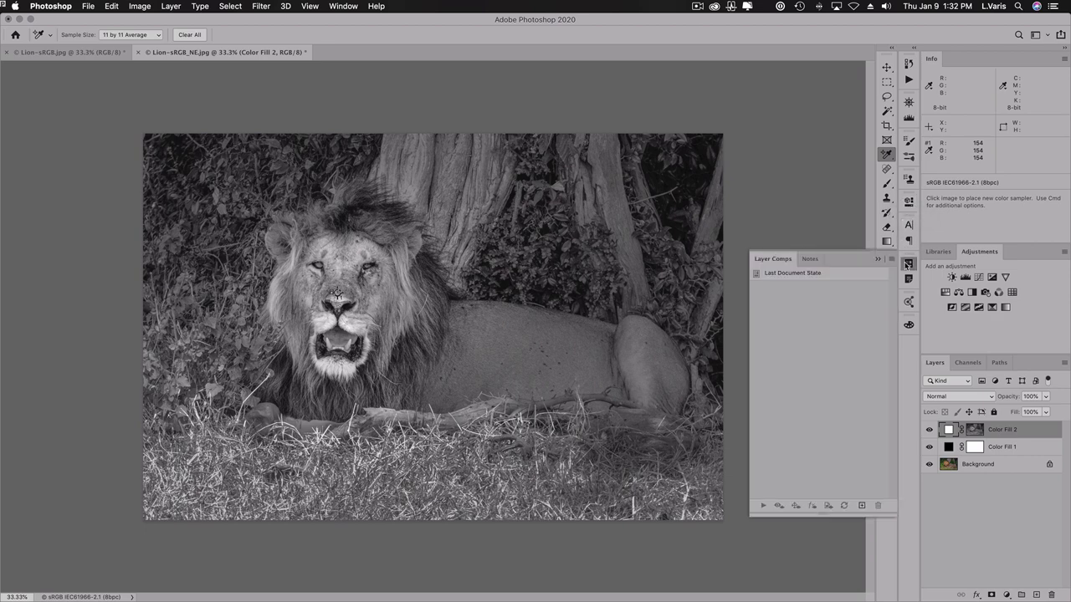
pyautogui.click(861, 506)
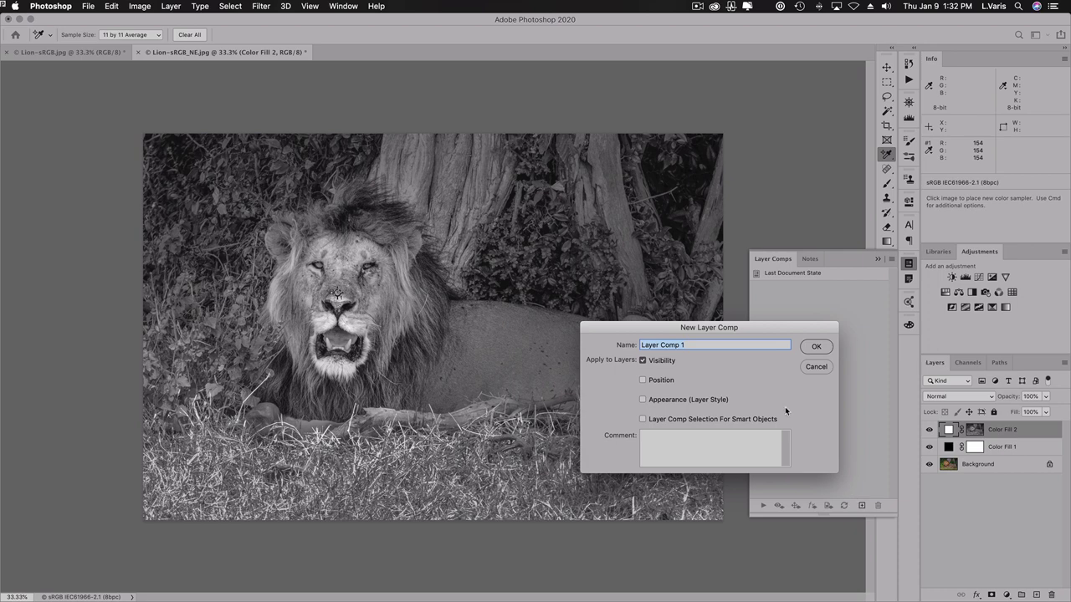
pyautogui.write('S')
pyautogui.click(809, 351)
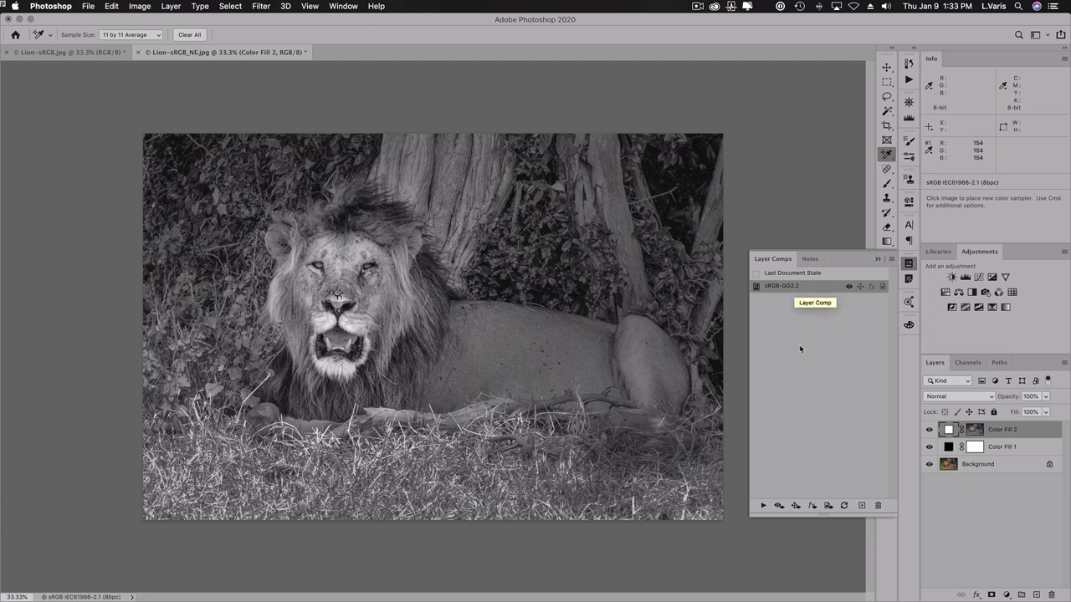
# Hide both Solid Color fill layers, then set the Gray working space to Dot Gain 30% and apply the color settings.
pyautogui.moveTo(928, 429); pyautogui.dragTo(928, 446)
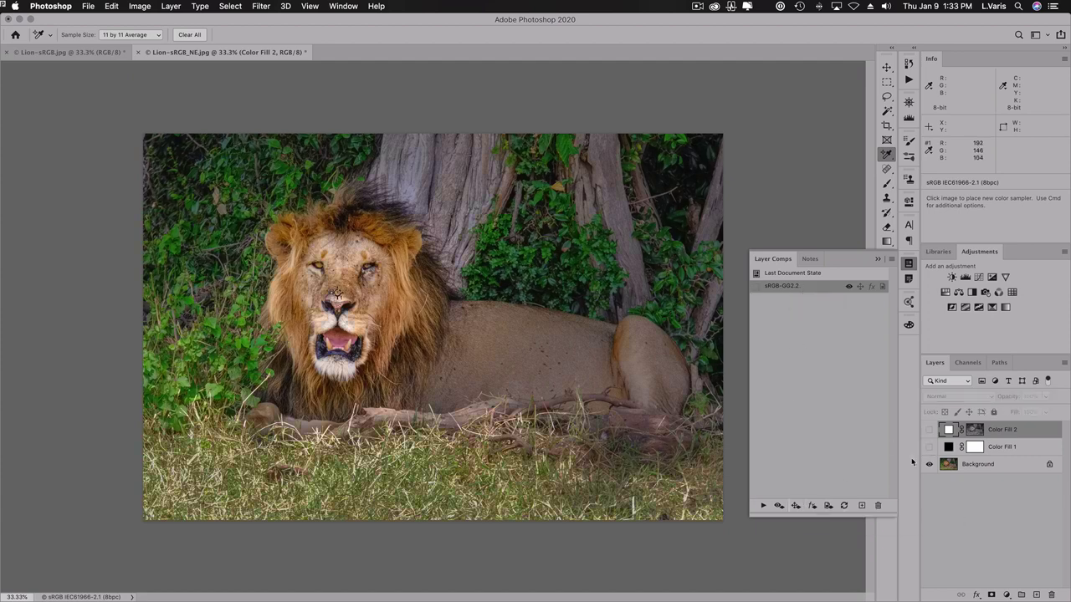
pyautogui.click(110, 7)
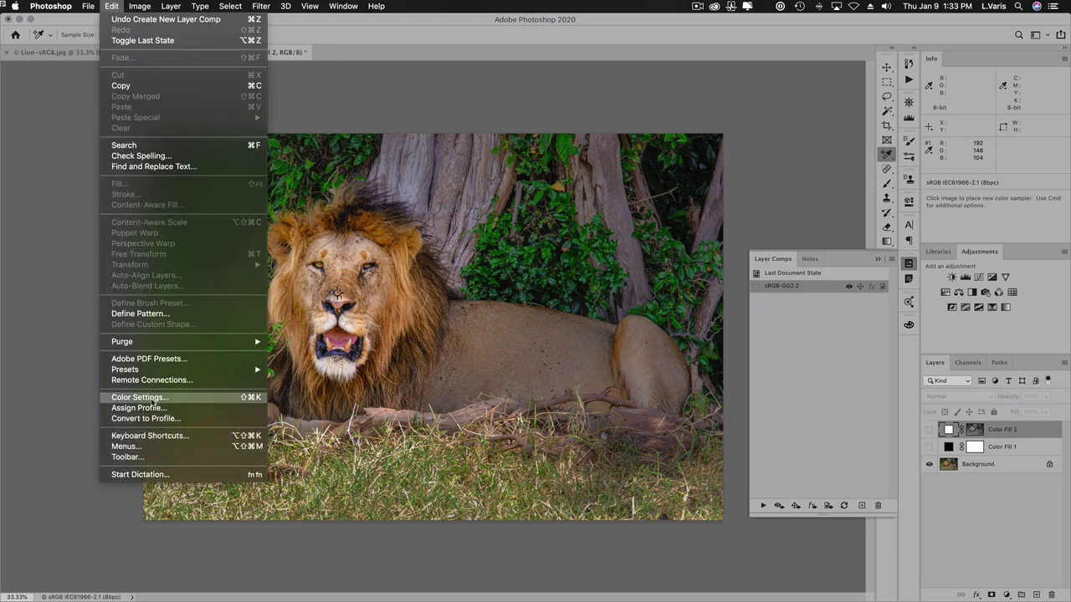
pyautogui.click(152, 401)
pyautogui.moveTo(339, 235)
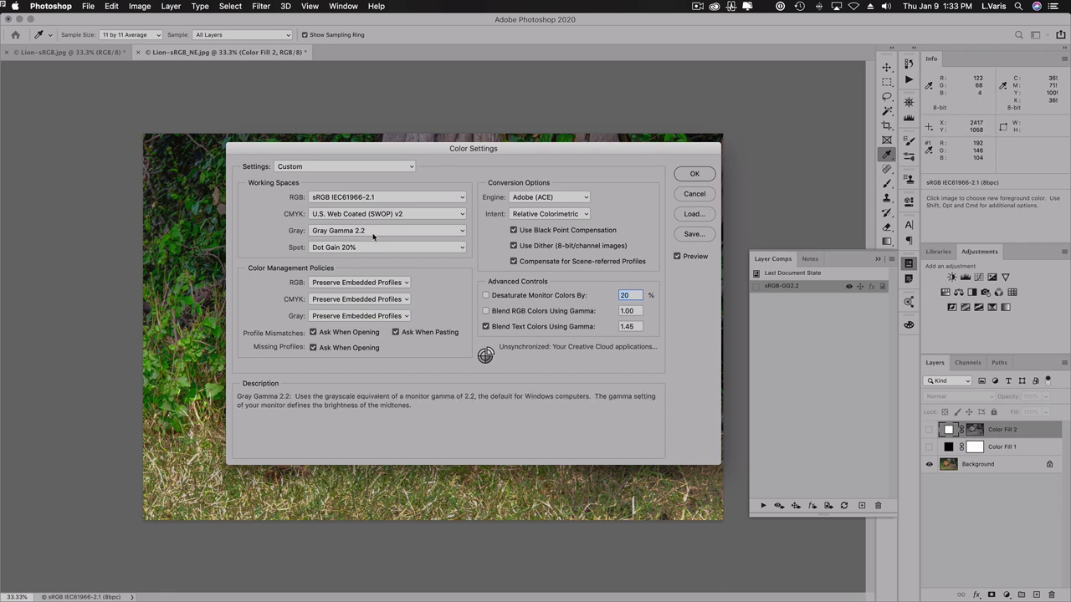
pyautogui.click(373, 234)
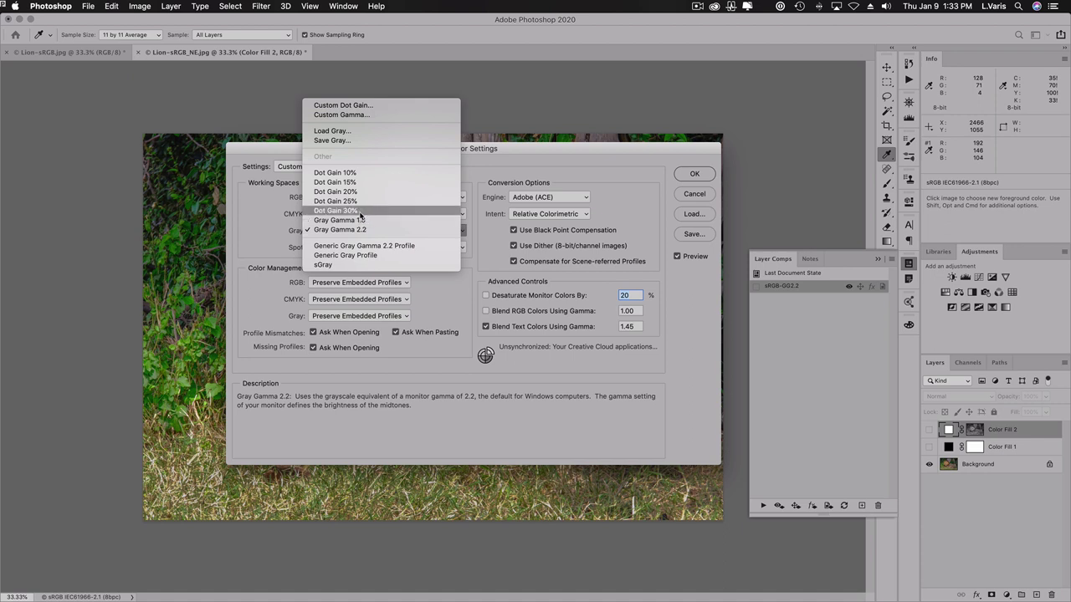
pyautogui.click(360, 212)
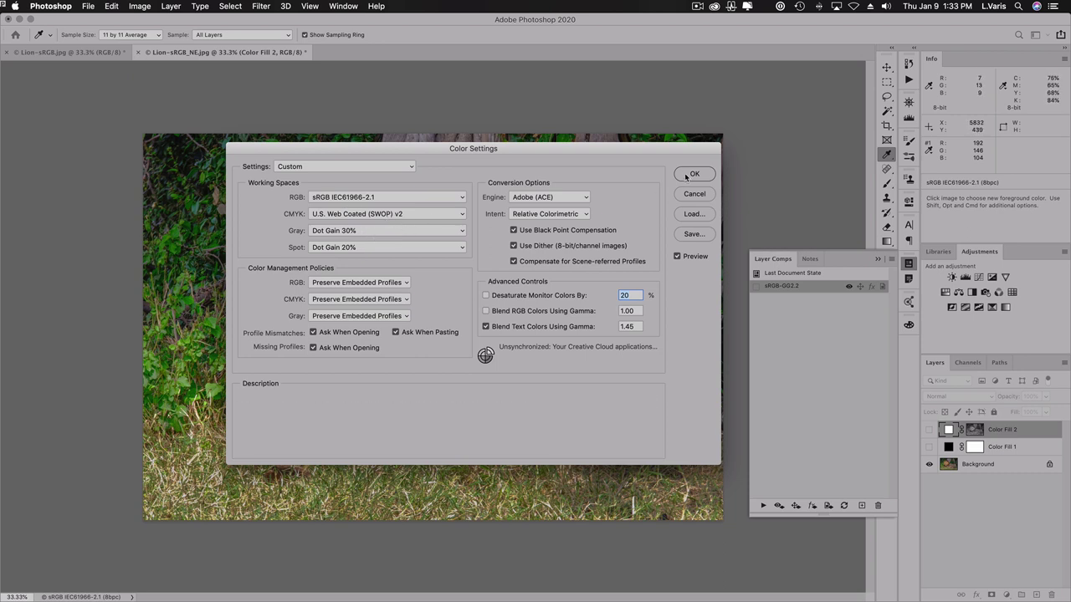
pyautogui.click(142, 6)
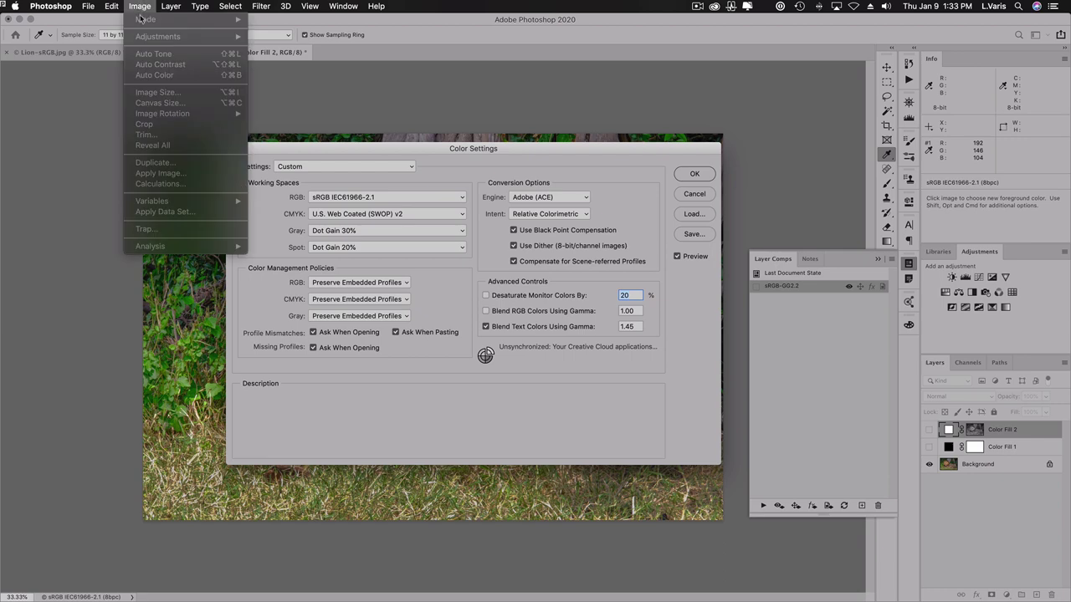
pyautogui.click(138, 14)
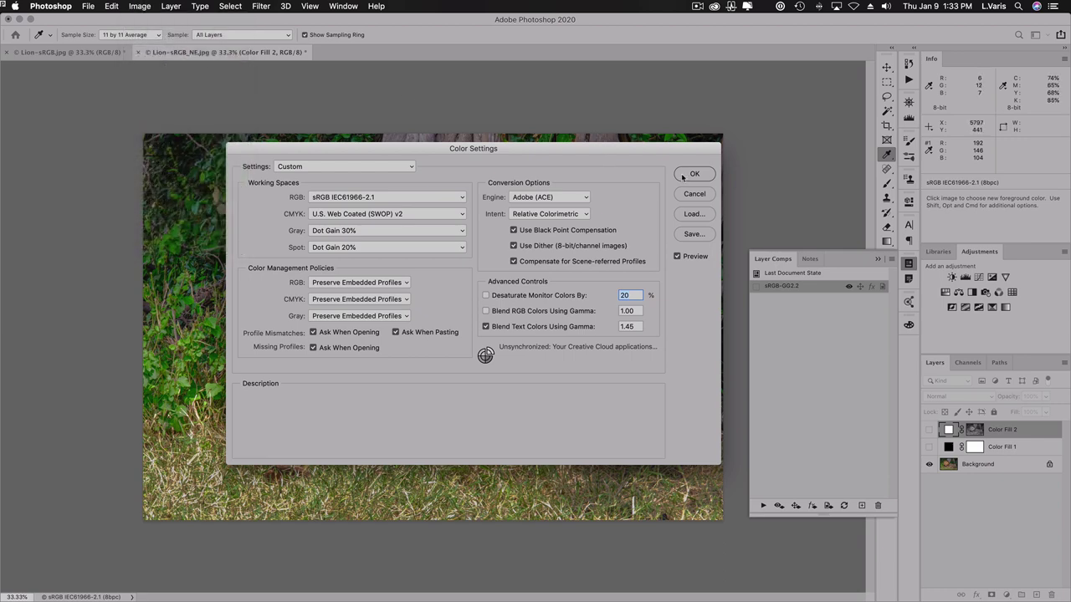
pyautogui.click(695, 173)
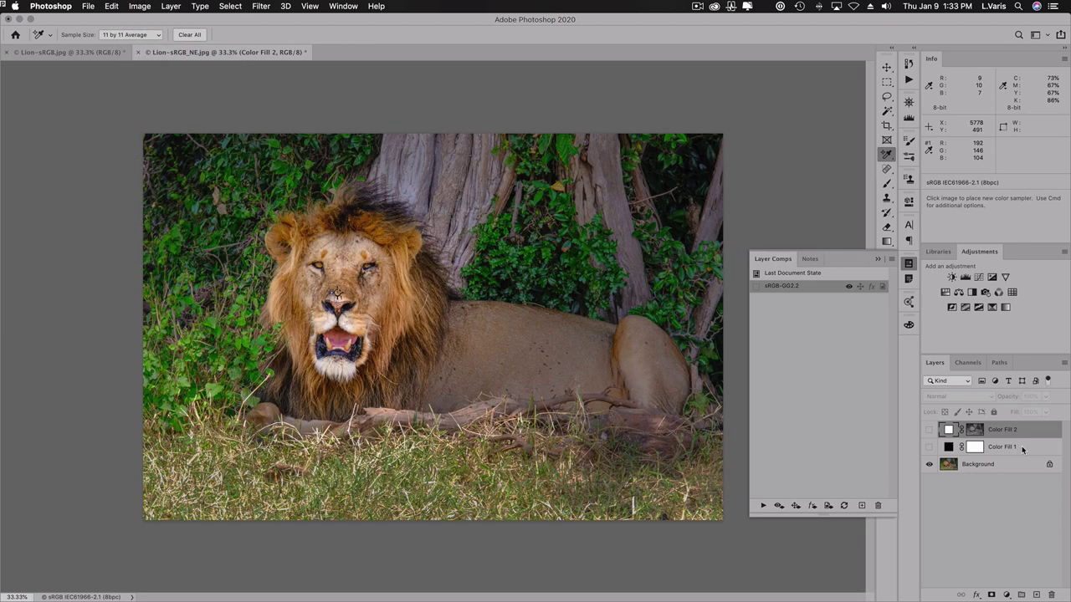
# With the RGB composite channel loaded as a selection and the black fill layer shown, add a white (ffffff) Solid Color fill layer above Color Fill 2.
pyautogui.click(967, 364)
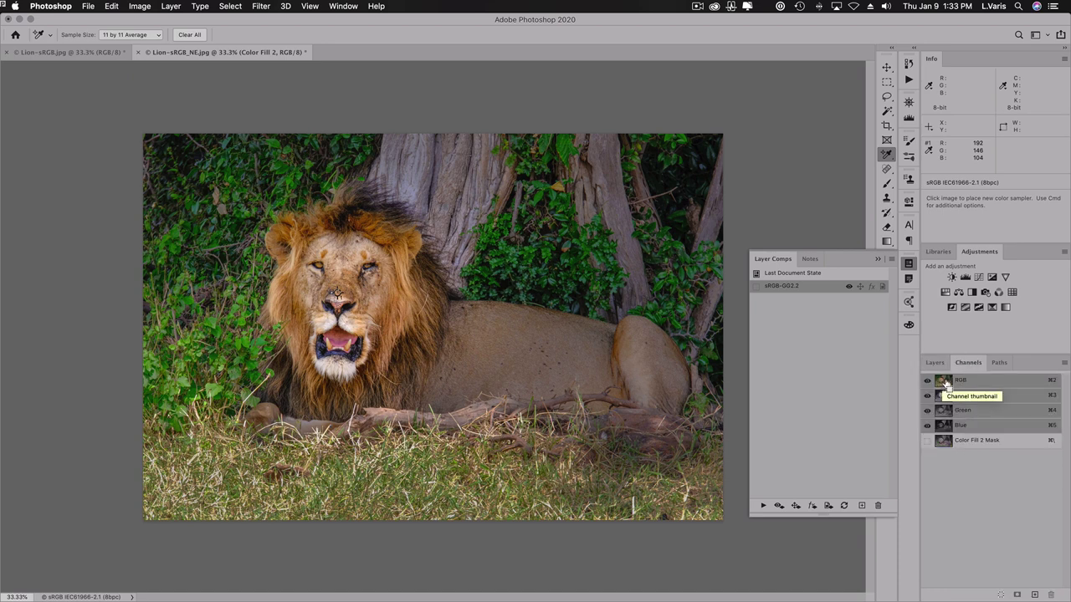
pyautogui.keyDown('super'); pyautogui.click(942, 385); pyautogui.keyUp('super')
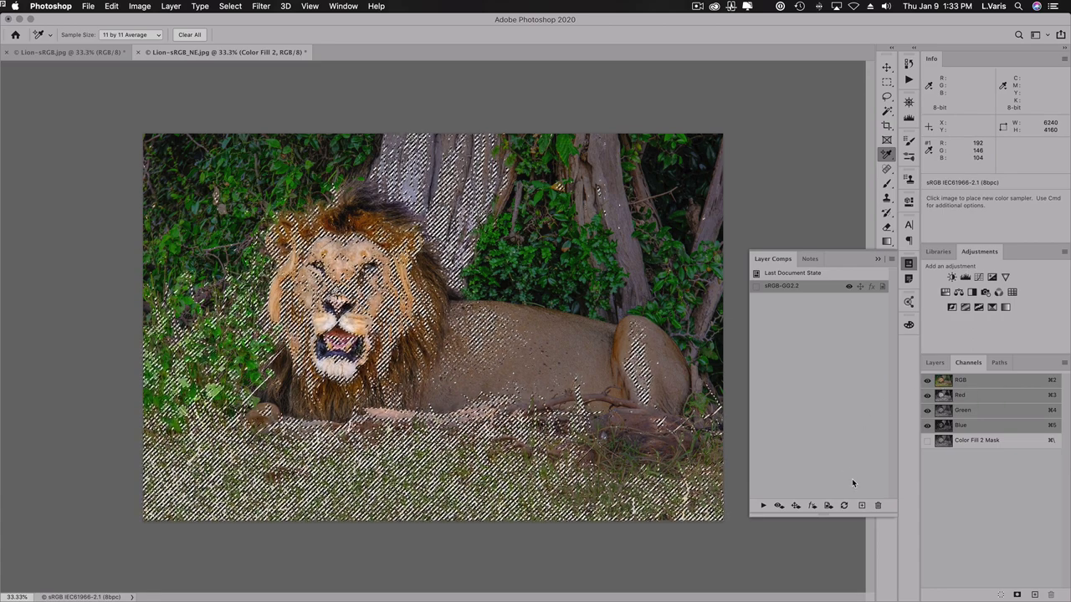
pyautogui.click(937, 363)
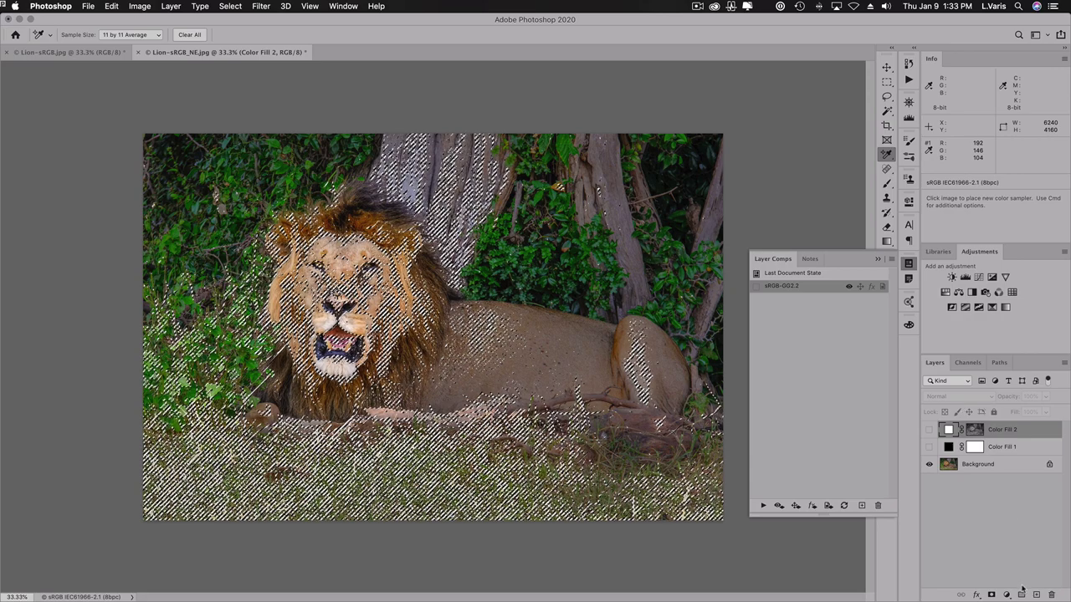
pyautogui.click(927, 448)
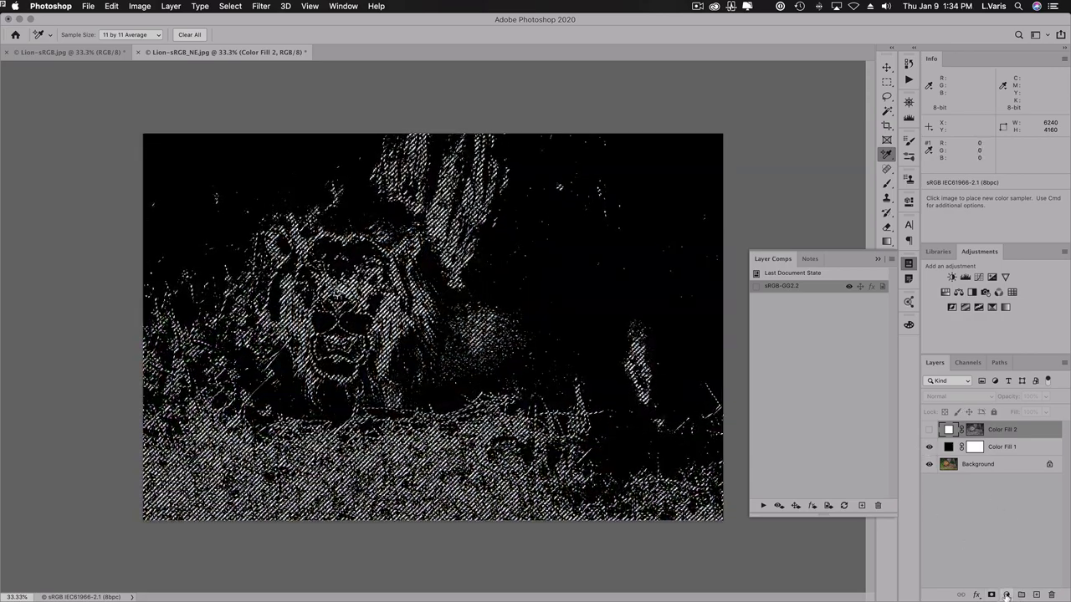
pyautogui.click(1006, 596)
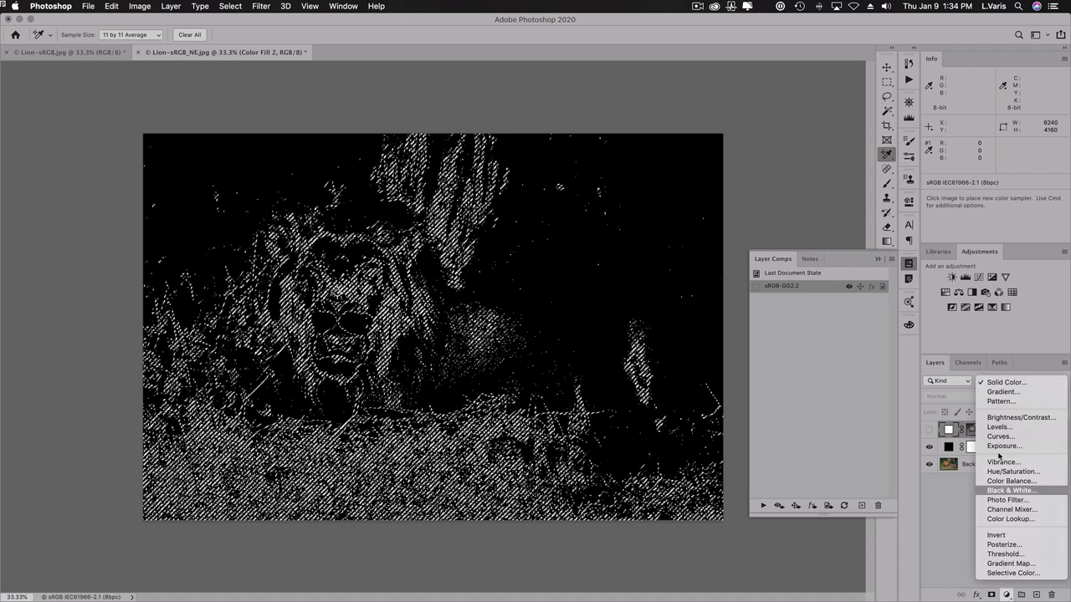
pyautogui.click(997, 383)
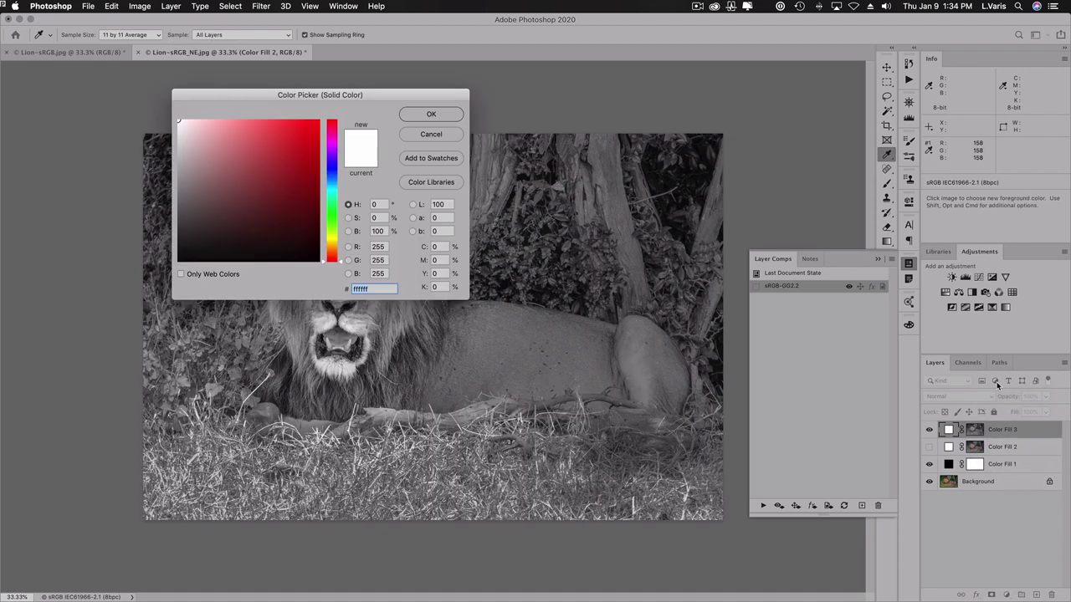
pyautogui.click(410, 114)
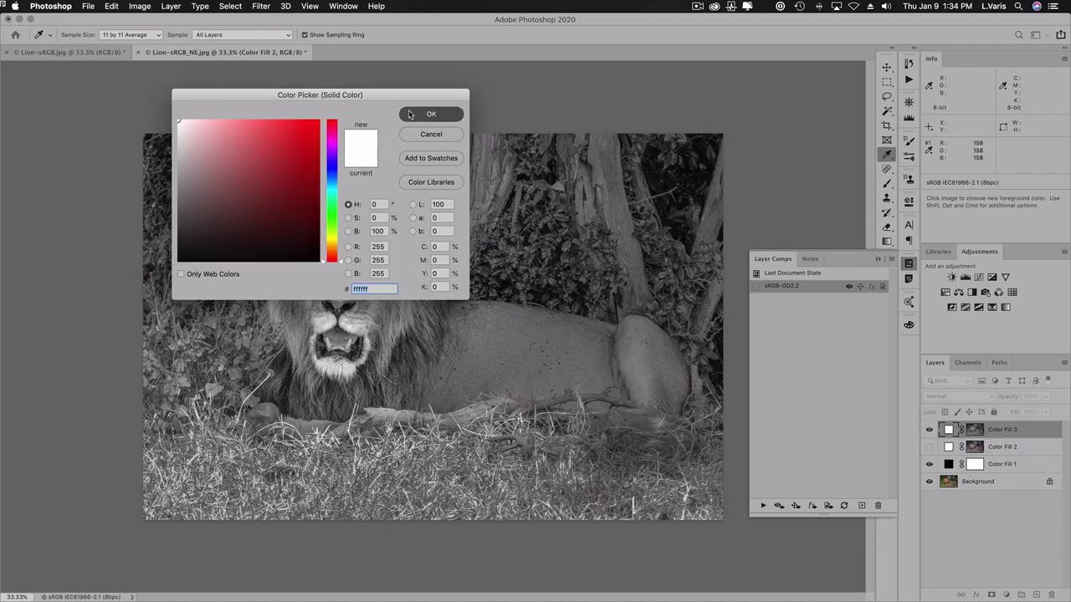
# Create a layer comp named sRGB dot 30 that records the current layer visibility.
pyautogui.click(861, 506)
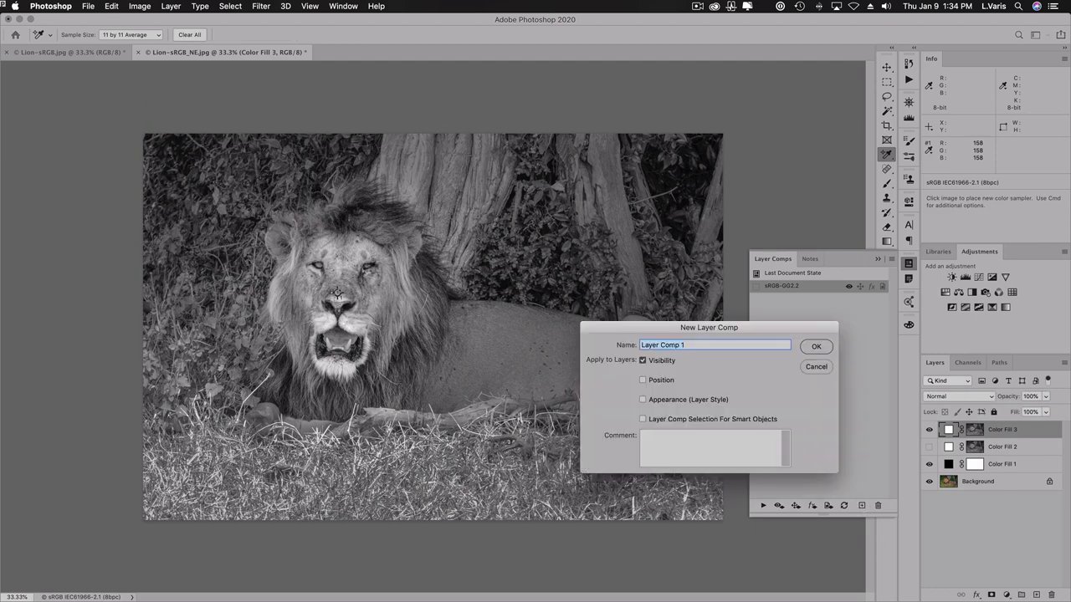
pyautogui.write('sRGB dot 30')
pyautogui.click(814, 347)
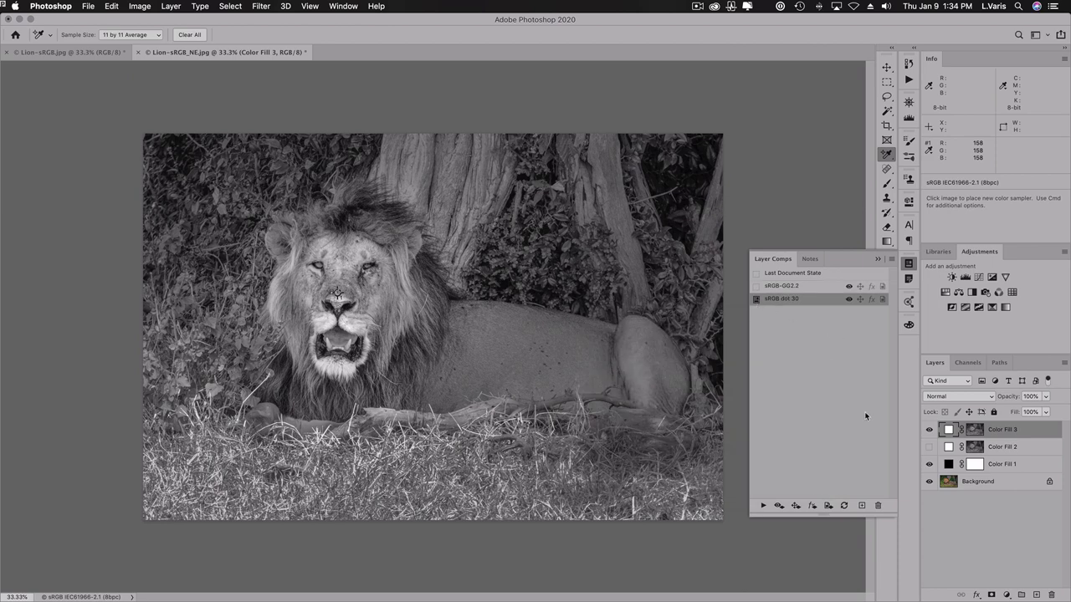
# Compare the sRGB-GG2.2 and sRGB dot 30 layer comps by applying them alternately.
pyautogui.click(756, 286)
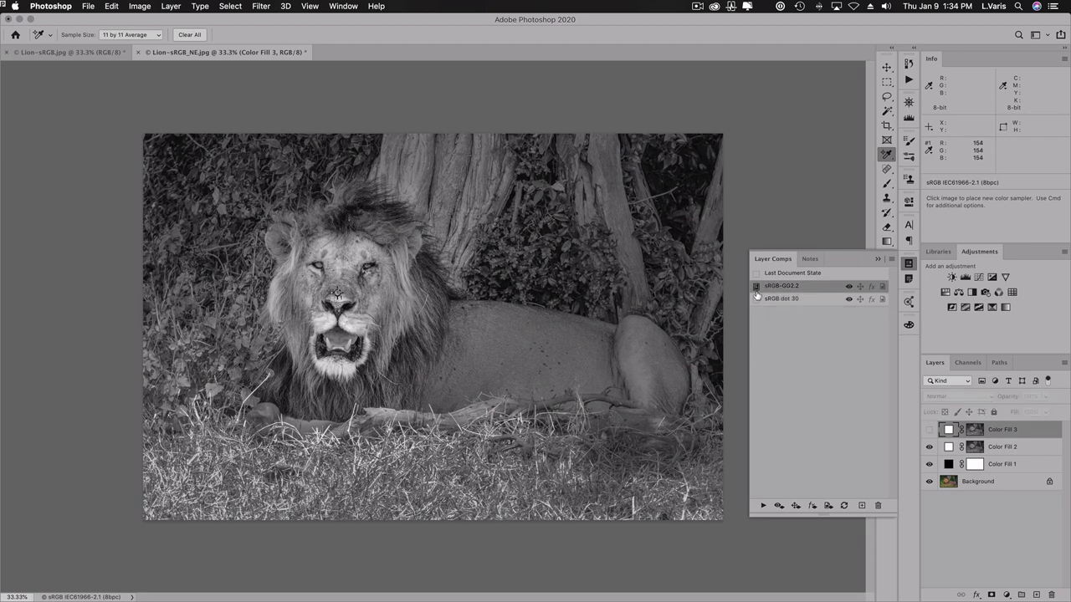
pyautogui.click(757, 300)
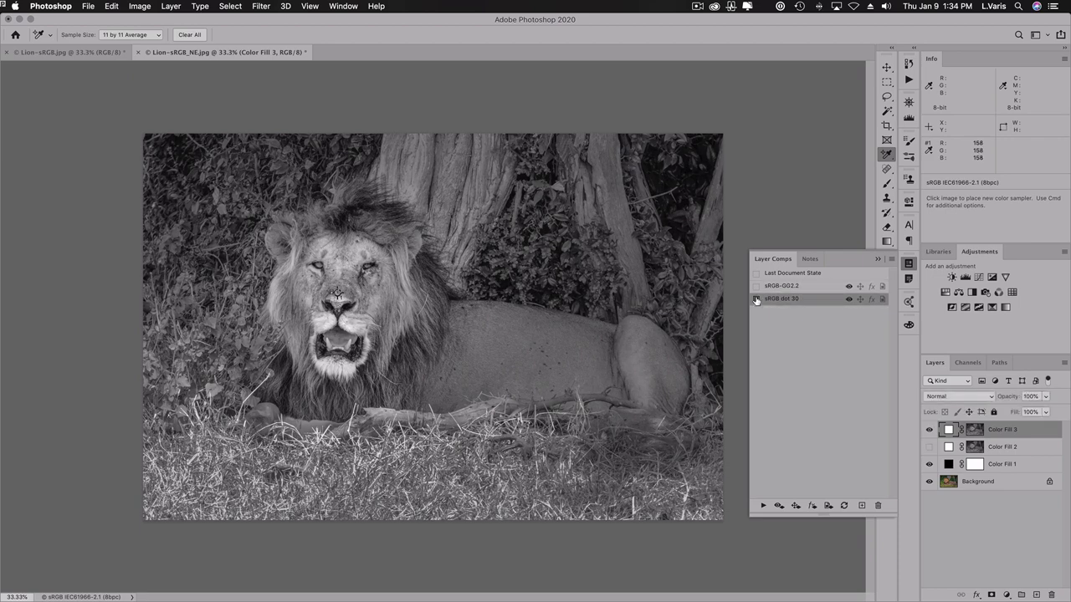
pyautogui.click(756, 286)
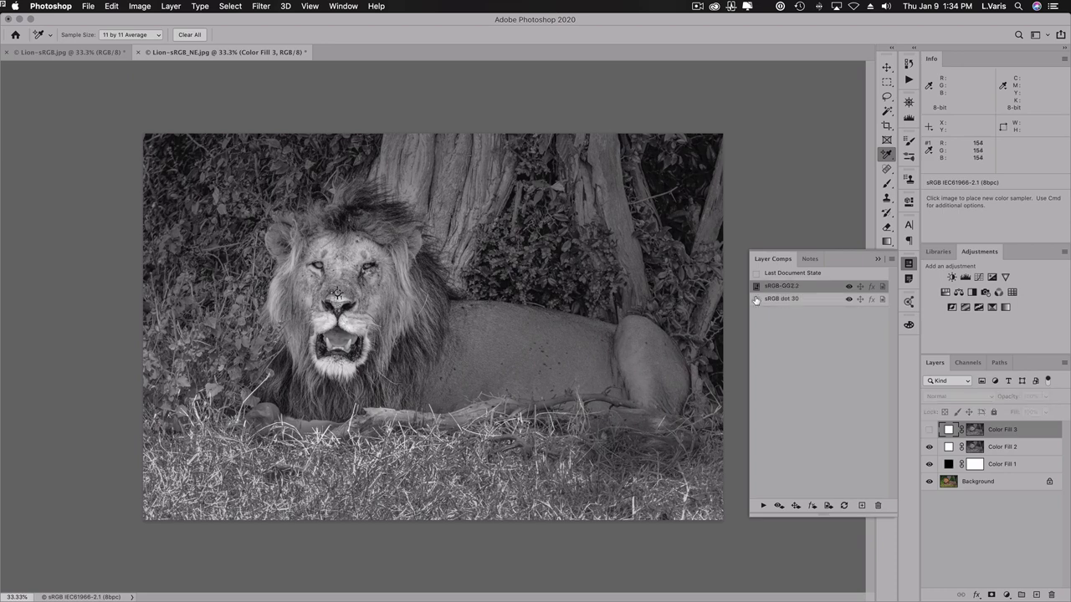
pyautogui.click(757, 299)
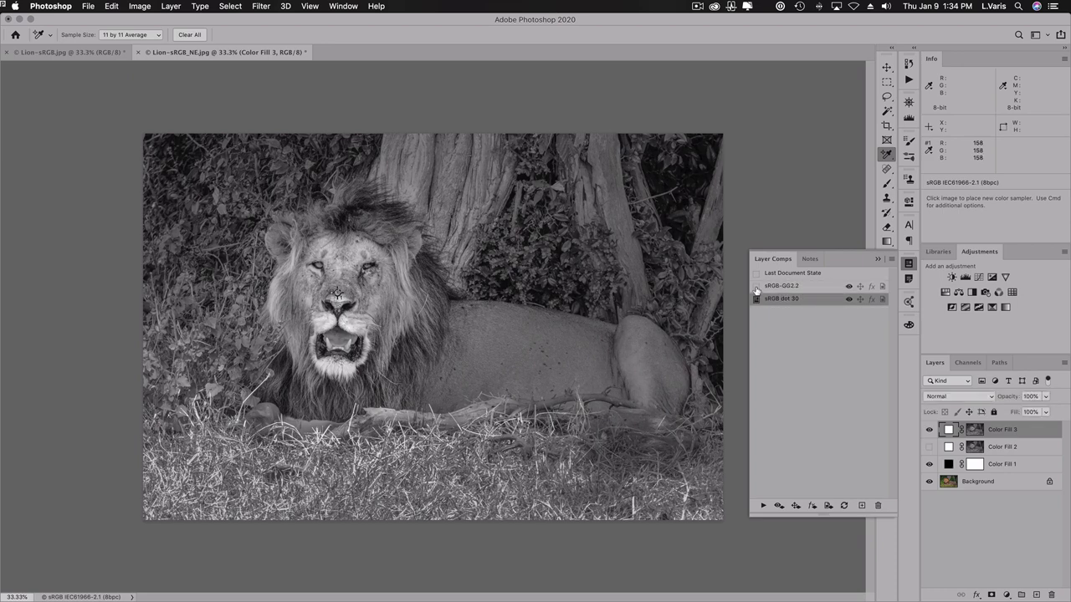
pyautogui.click(756, 287)
pyautogui.click(757, 300)
# Hide the Color Fill 3 and Color Fill 1 layers, then set the Gray working space to Dot Gain 10% and apply the color settings.
pyautogui.click(928, 429)
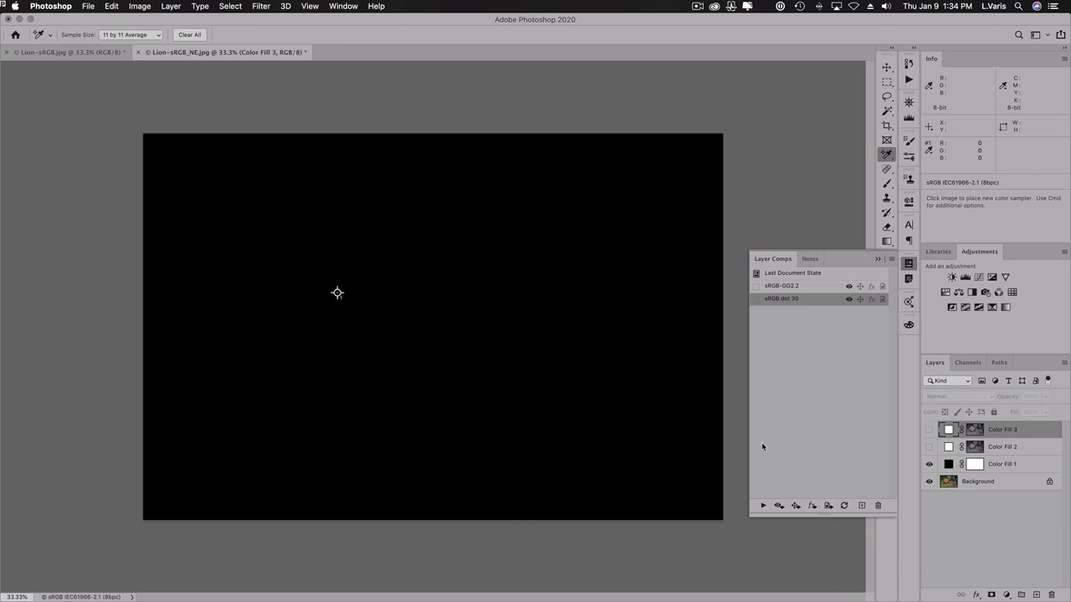
pyautogui.click(929, 463)
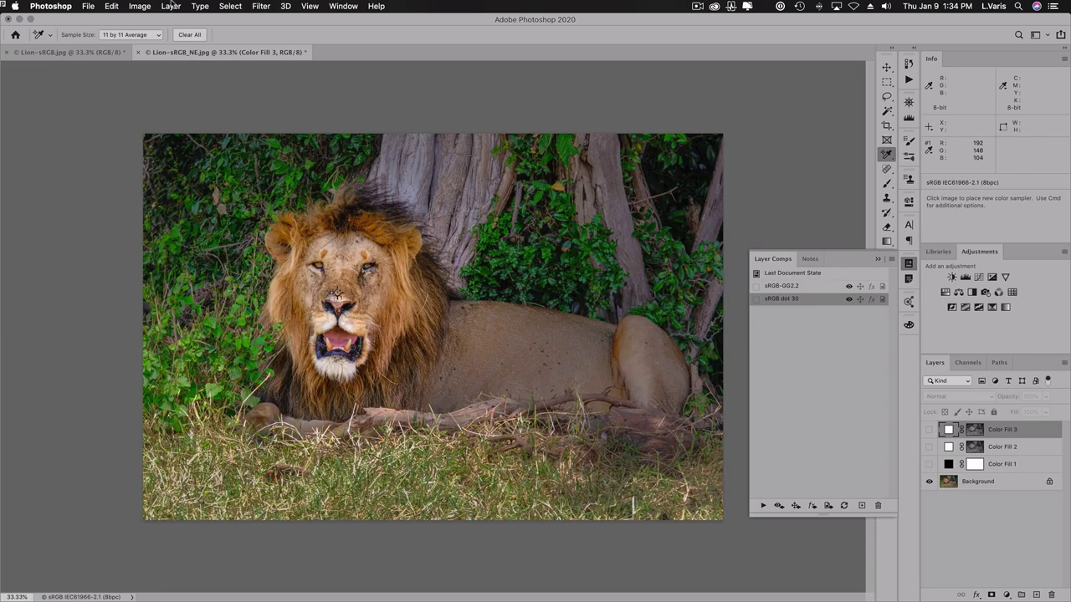
pyautogui.click(117, 8)
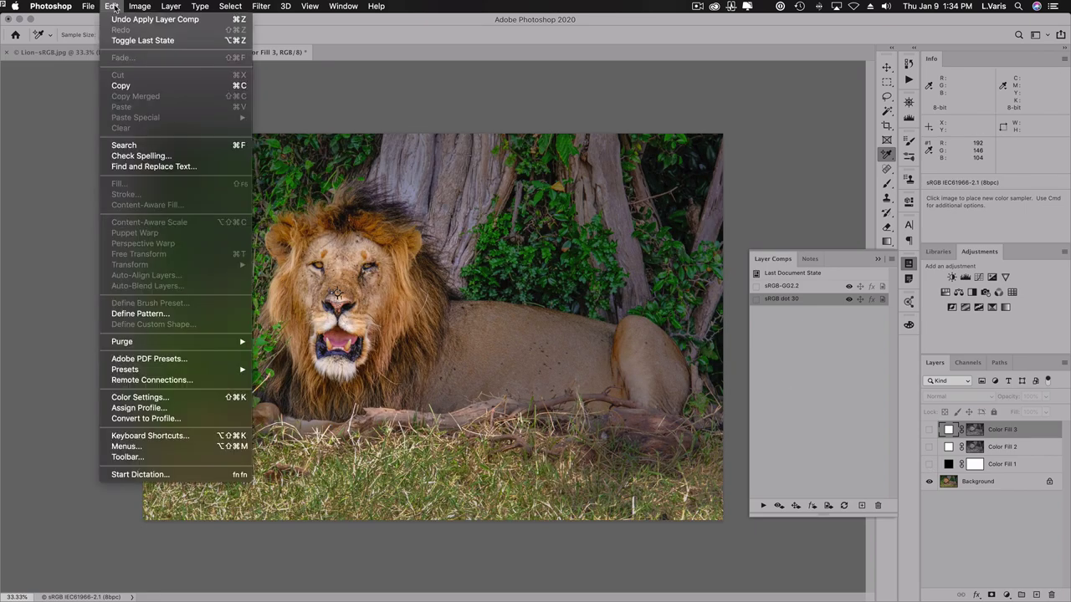
pyautogui.click(147, 401)
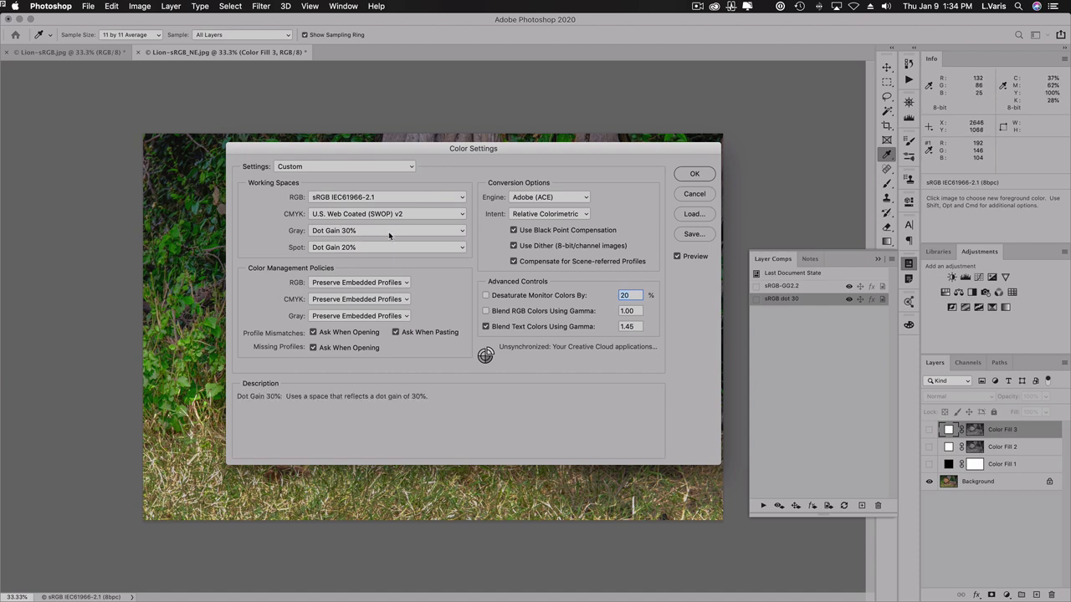
pyautogui.click(389, 234)
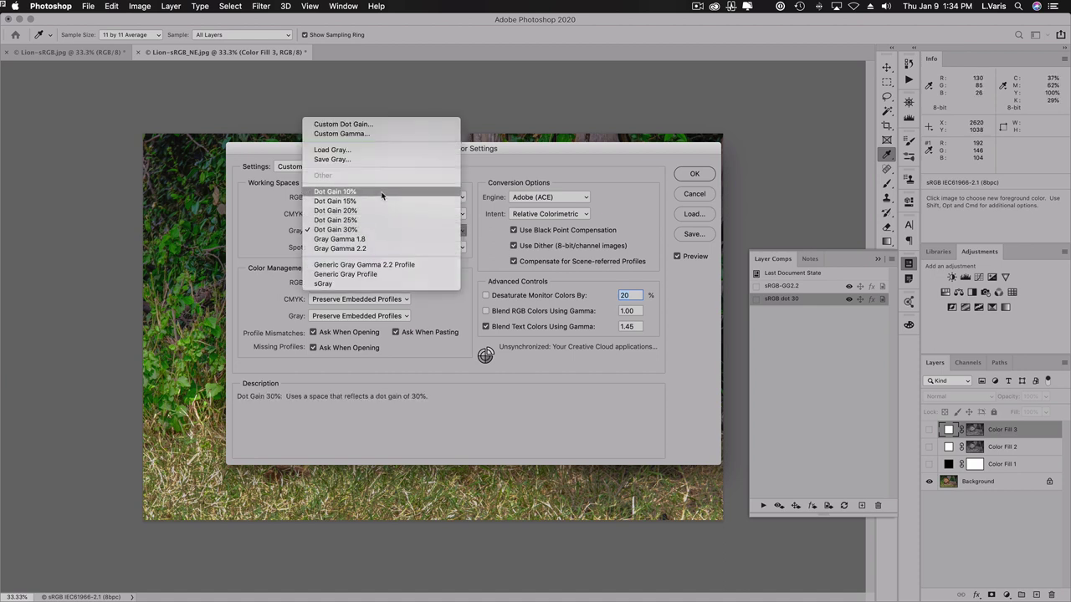
pyautogui.click(382, 193)
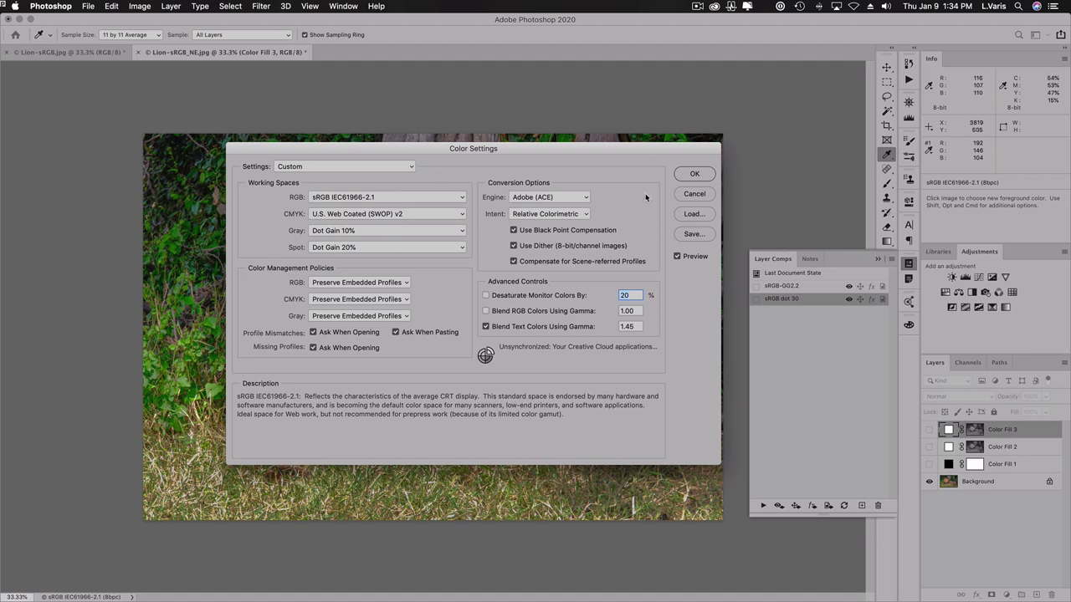
pyautogui.click(694, 174)
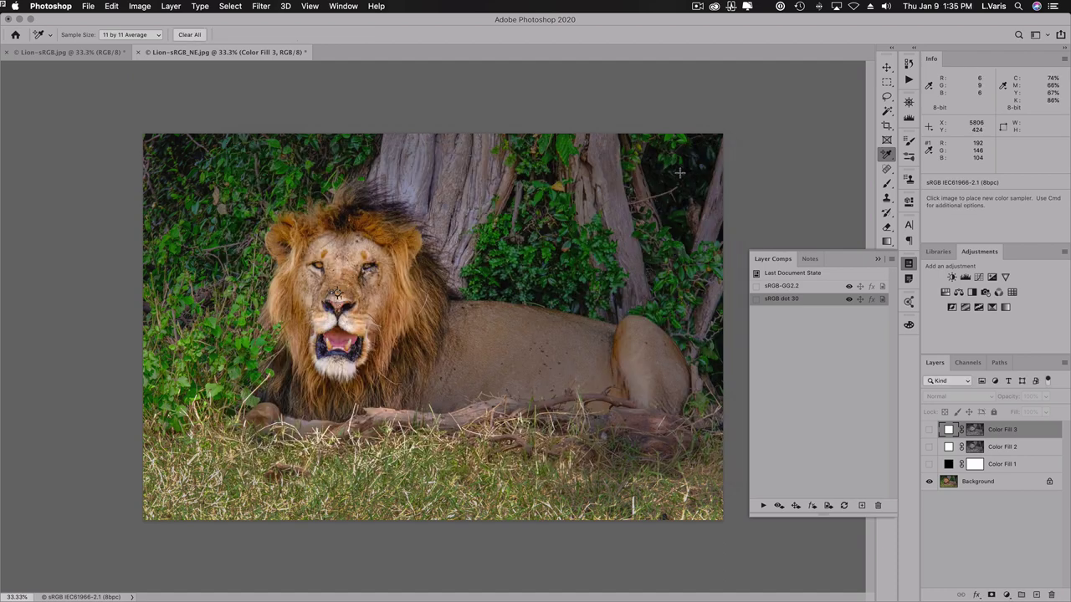
# With the RGB composite channel loaded as a selection and the black fill layer shown, add a white (ffffff) Solid Color fill layer above Color Fill 3.
pyautogui.click(968, 362)
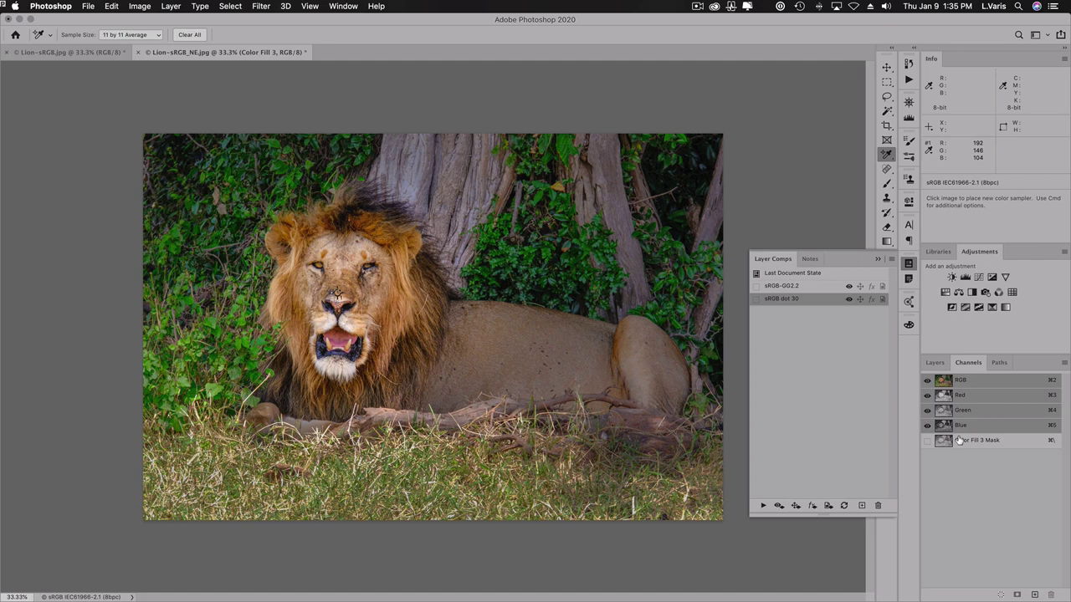
pyautogui.keyDown('super'); pyautogui.click(942, 383); pyautogui.keyUp('super')
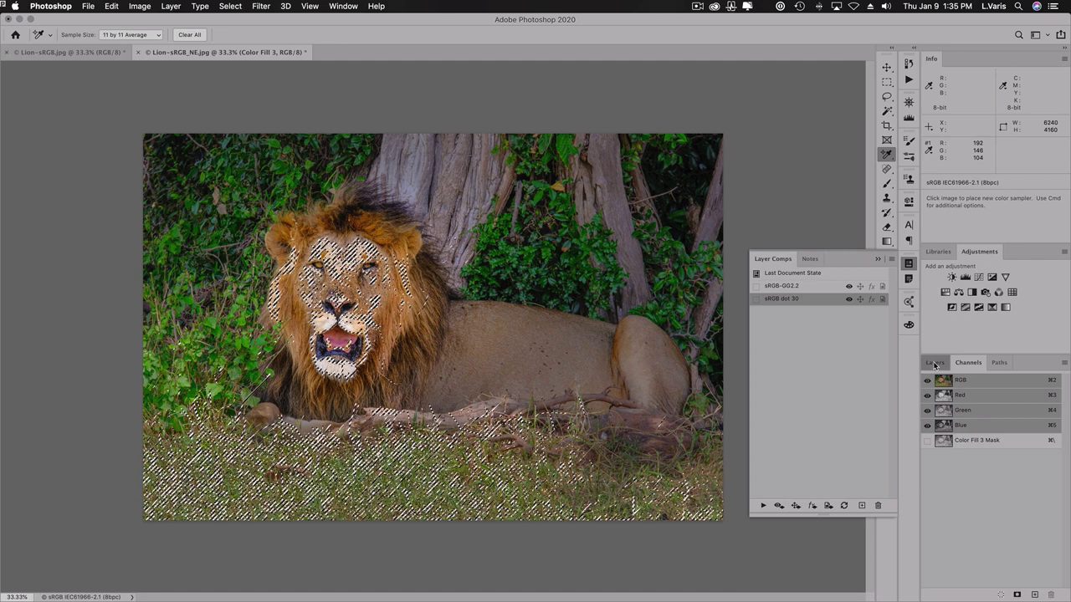
pyautogui.press('F7')
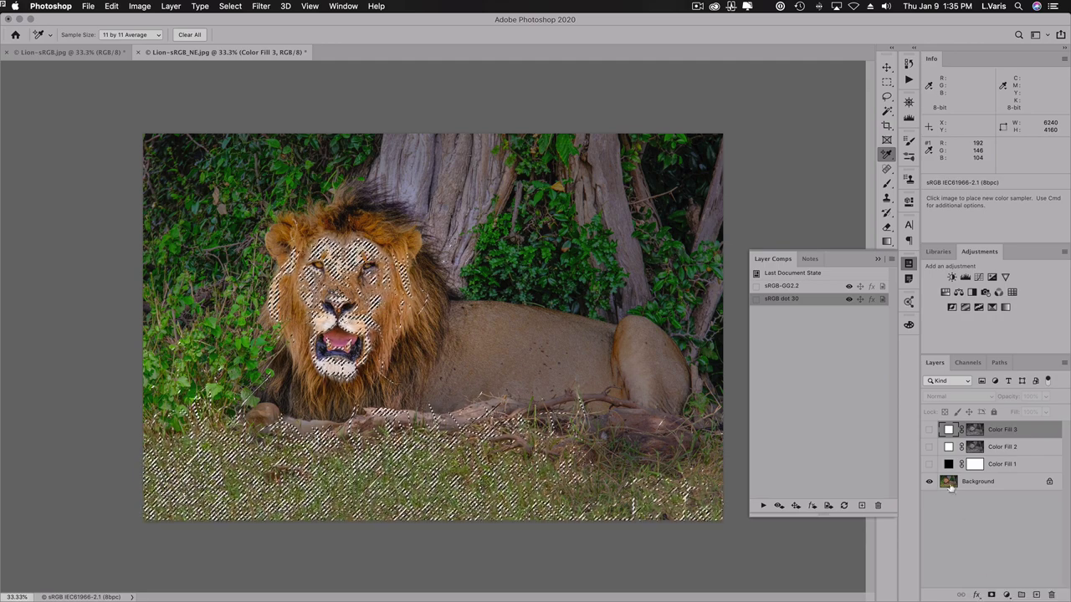
pyautogui.click(928, 467)
pyautogui.click(1006, 594)
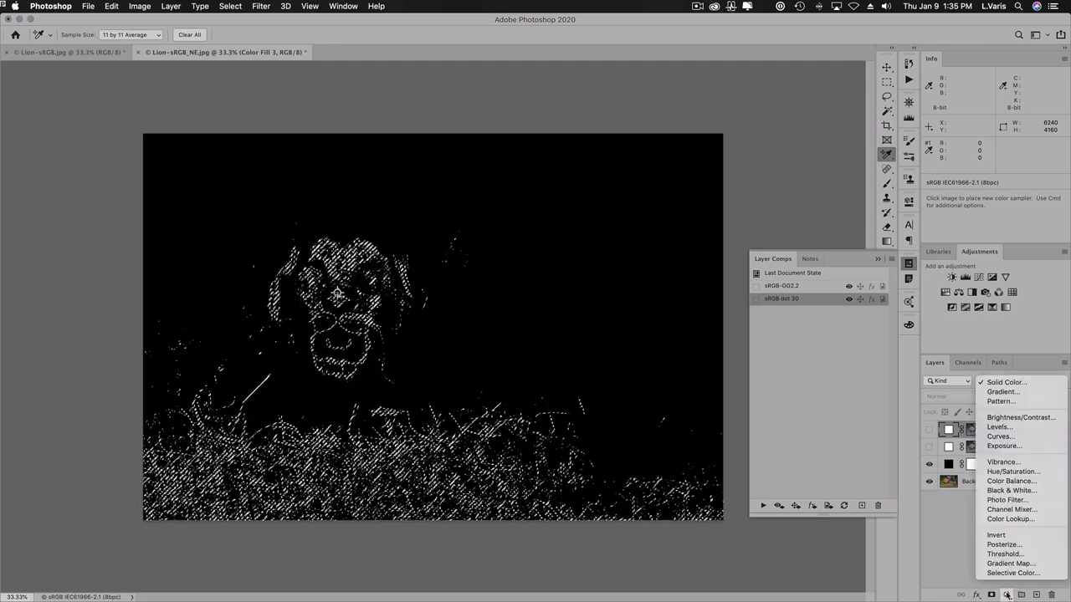
pyautogui.click(1019, 383)
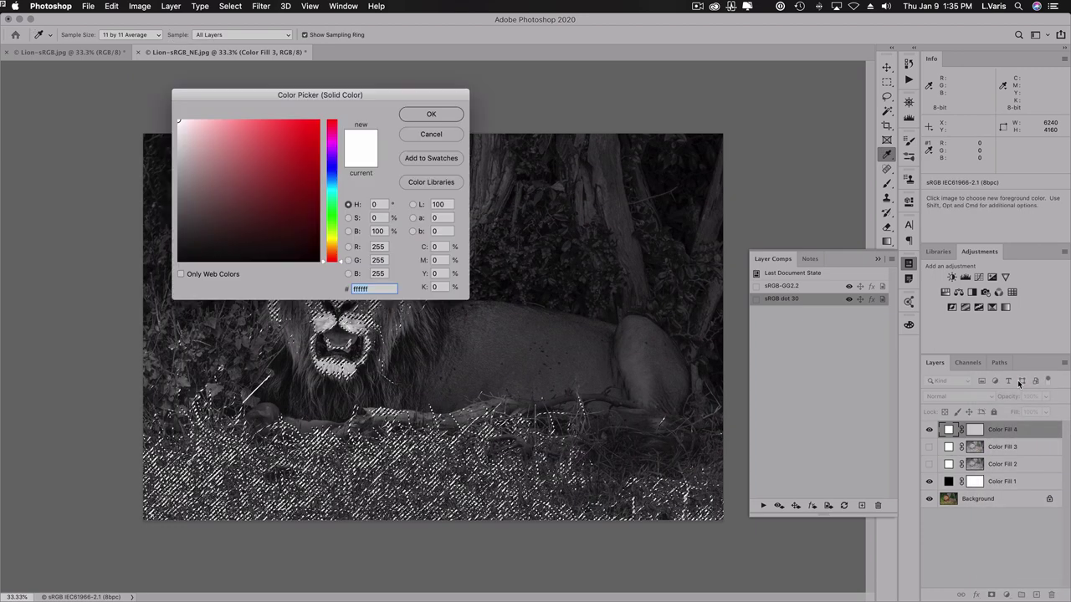
pyautogui.click(425, 115)
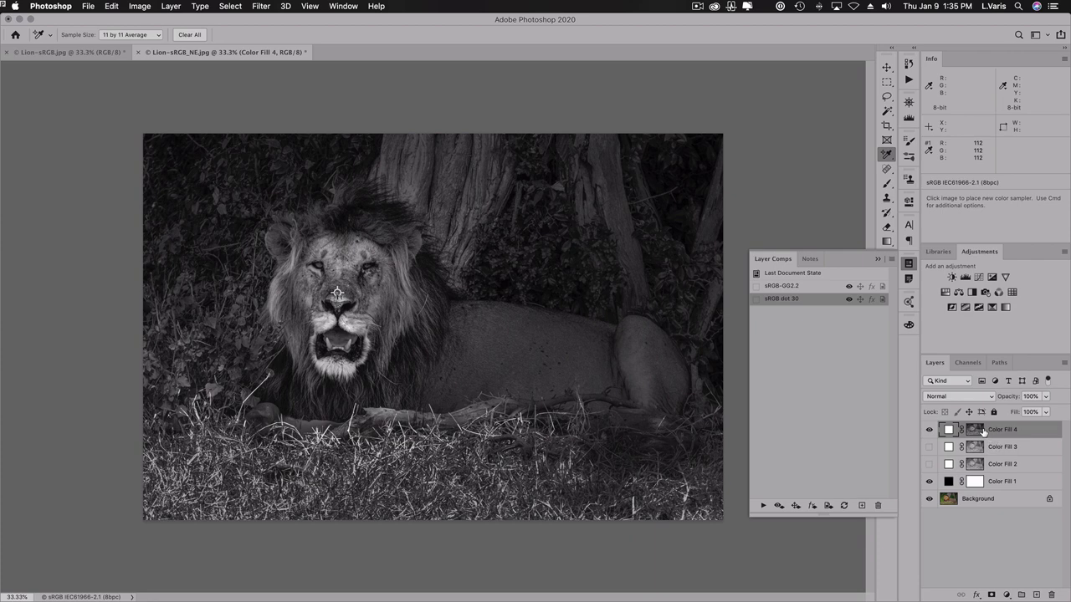
# Create a layer comp named sRGB dot 10 that records the current layer visibility.
pyautogui.click(861, 505)
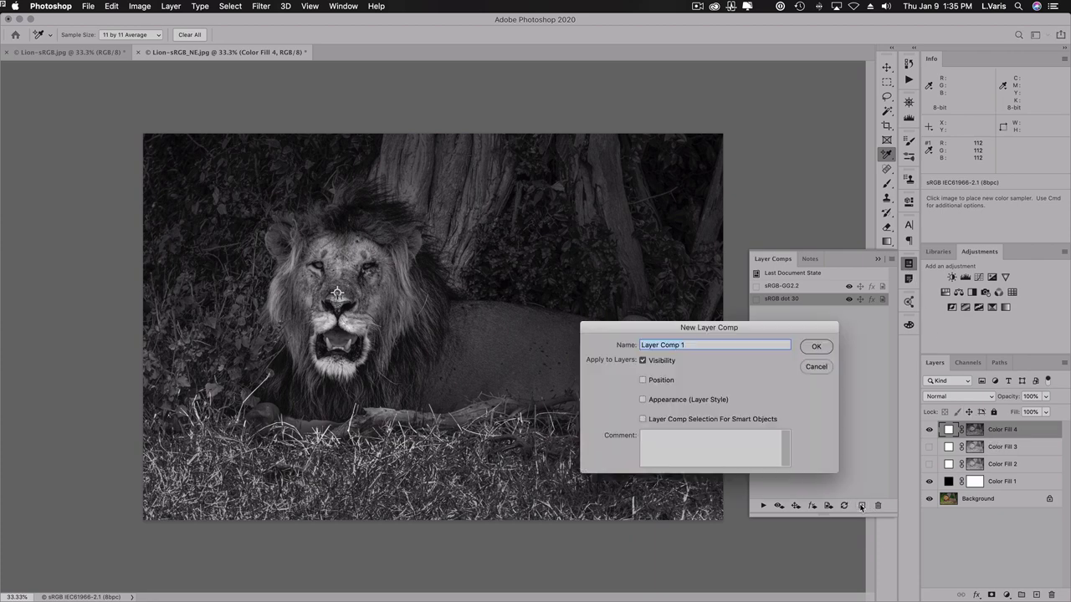
pyautogui.write('sRGB dot 10')
pyautogui.click(813, 346)
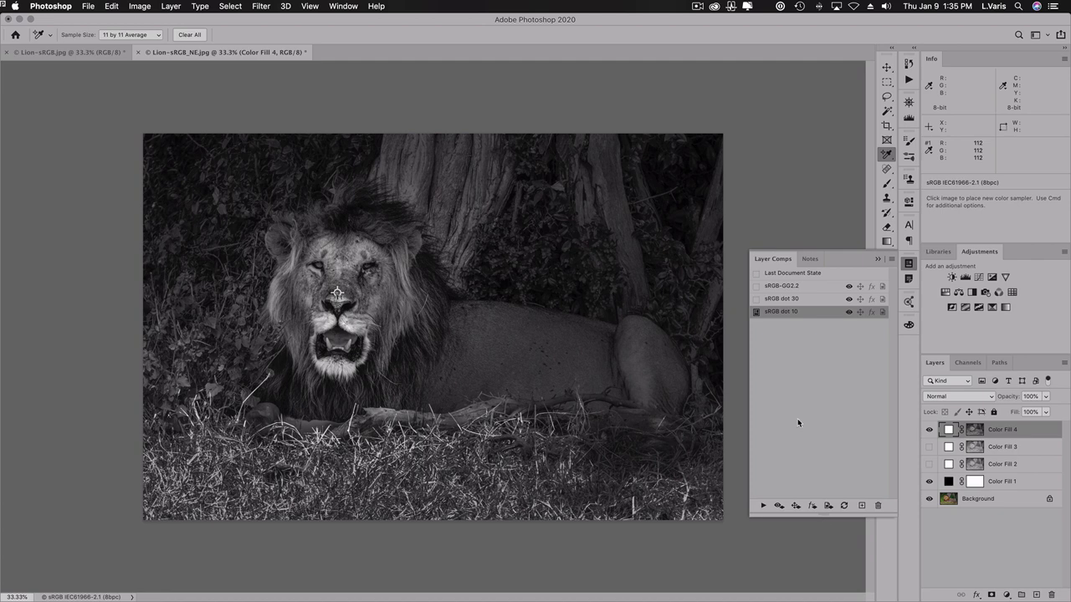
# Compare the three grayscale renditions by switching between the sRGB dot 30, sRGB-GG2.2 and sRGB dot 10 layer comps.
pyautogui.click(755, 299)
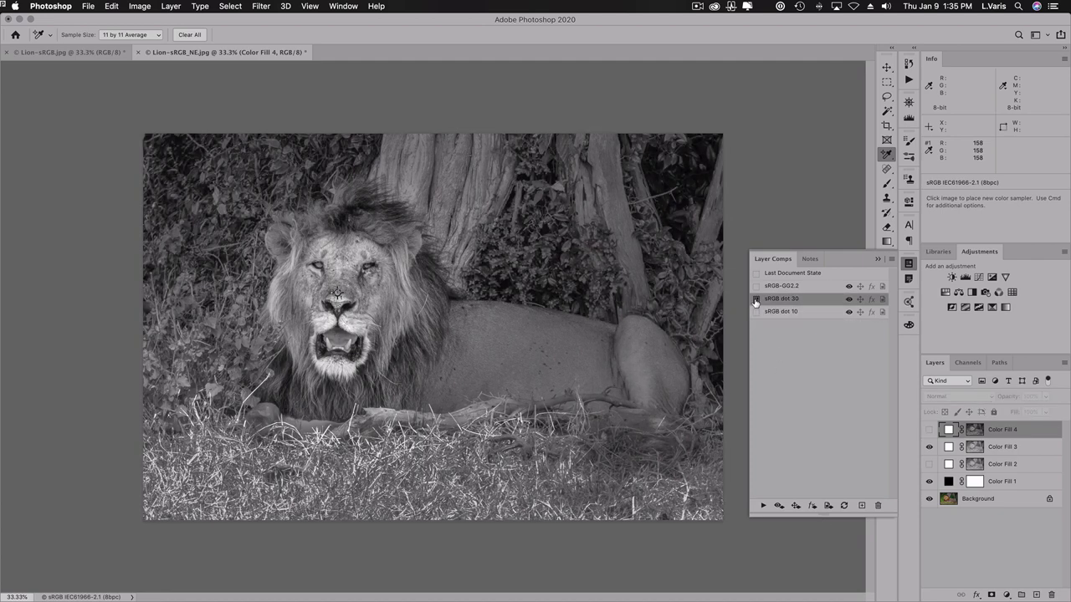
pyautogui.click(755, 287)
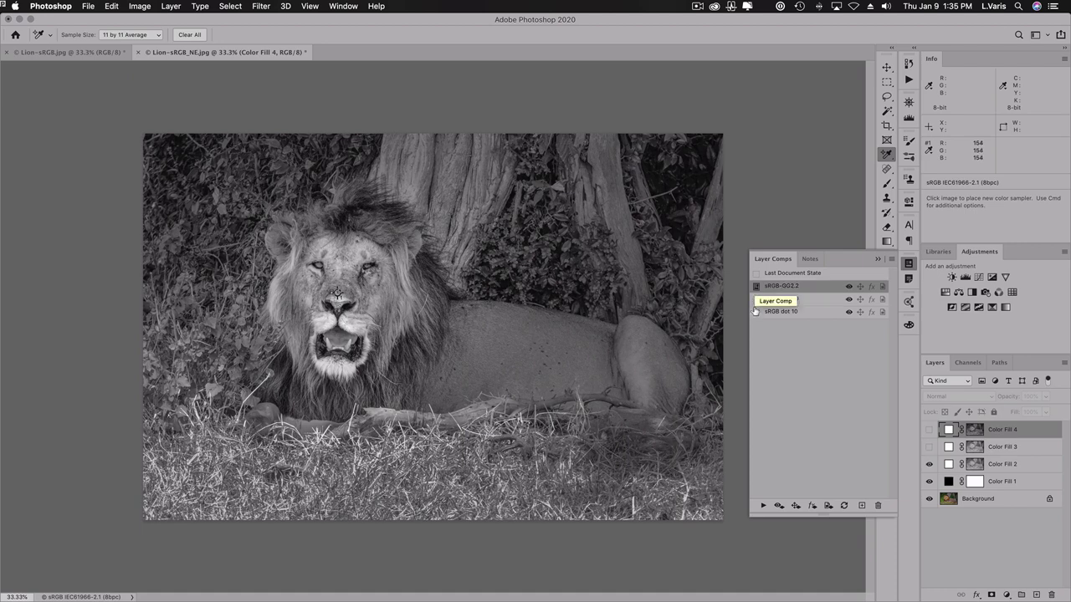
pyautogui.click(755, 312)
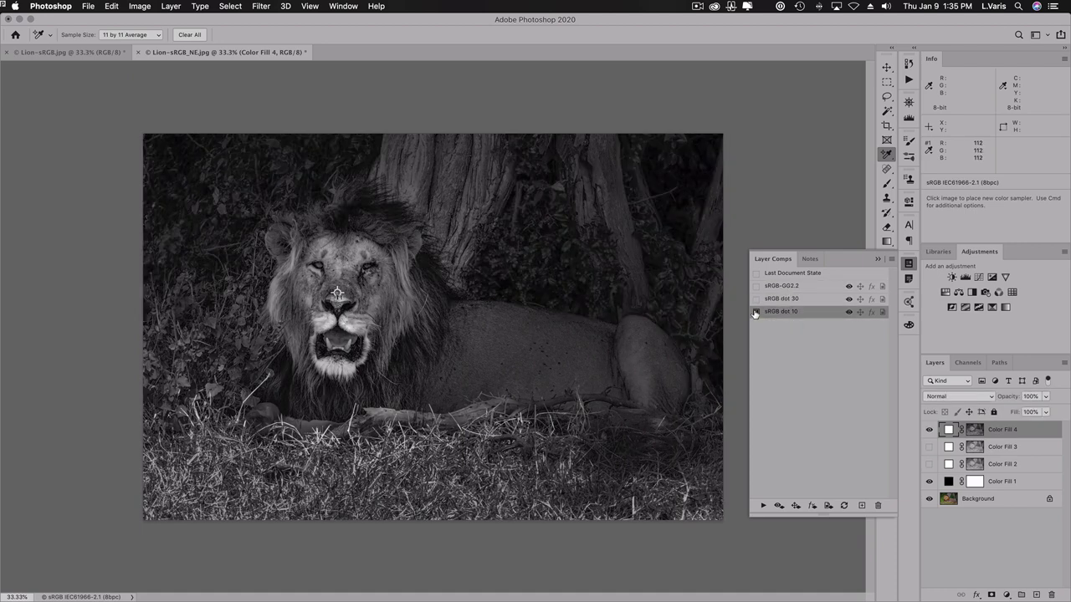
pyautogui.click(755, 299)
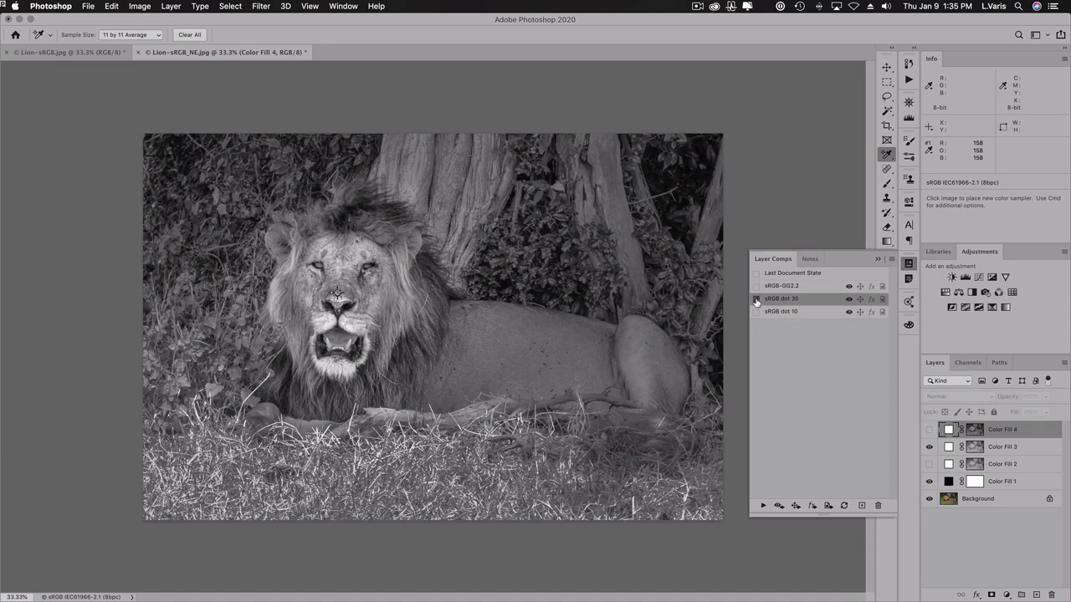
pyautogui.click(755, 286)
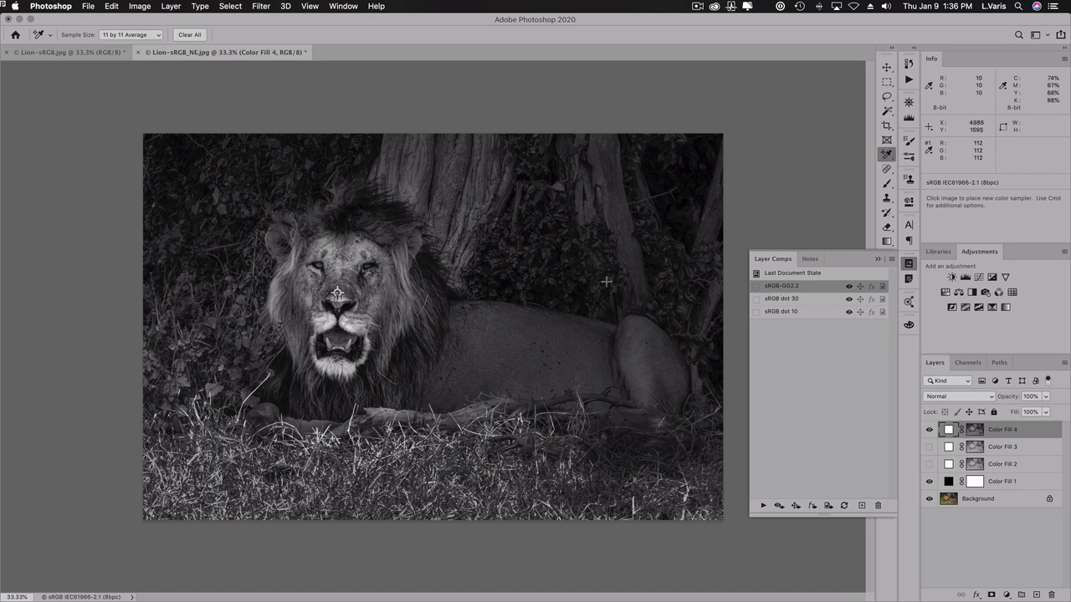
pyautogui.click(756, 286)
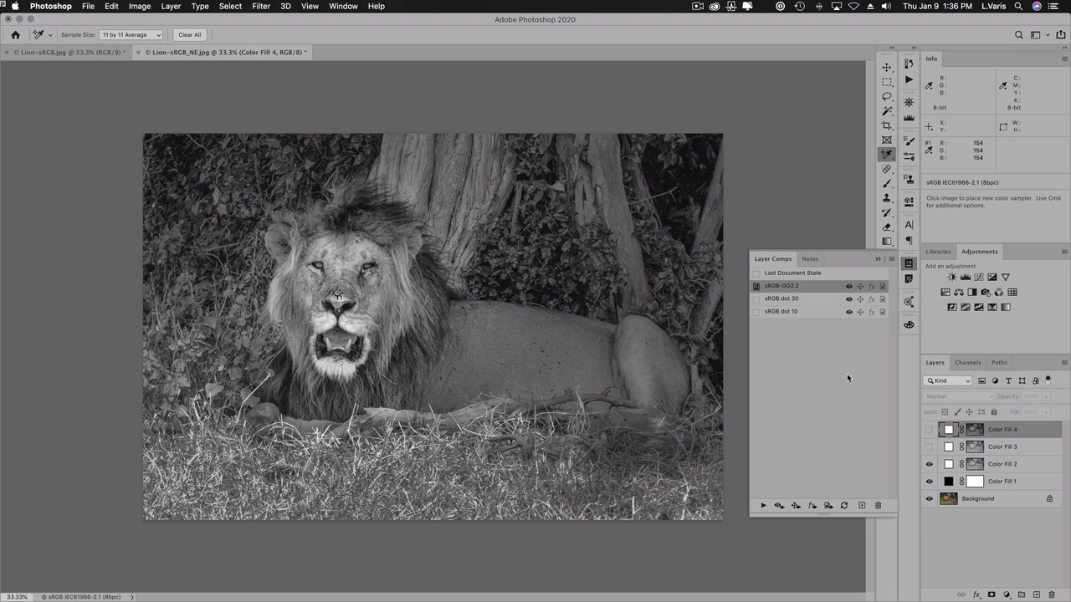
# Hide the visible fill layers, examine the Red, Green and Blue channels individually, and return to the RGB composite.
pyautogui.click(928, 463)
pyautogui.click(928, 481)
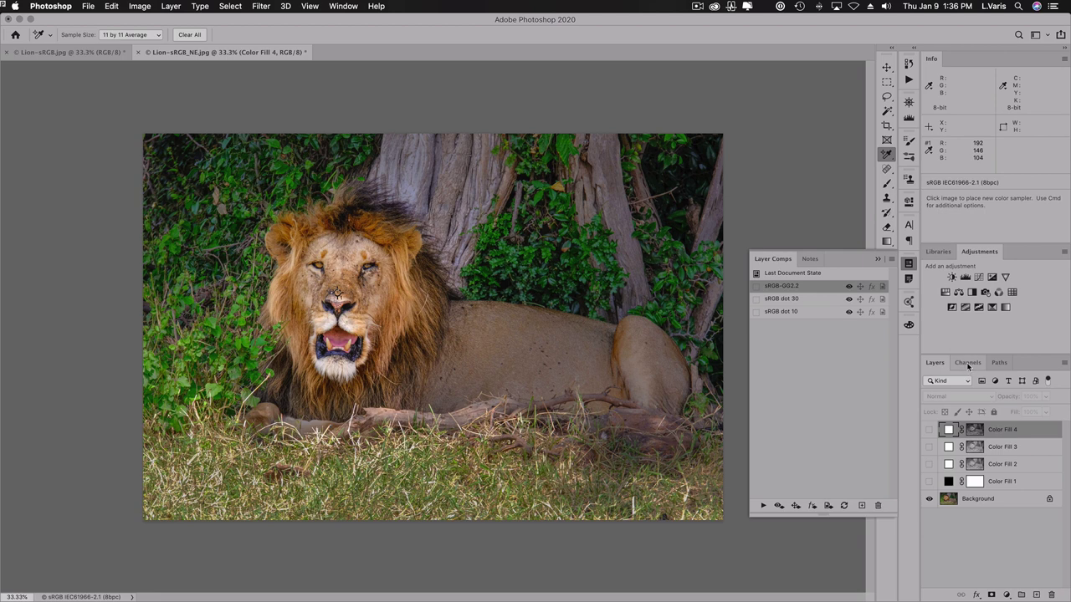
pyautogui.click(967, 363)
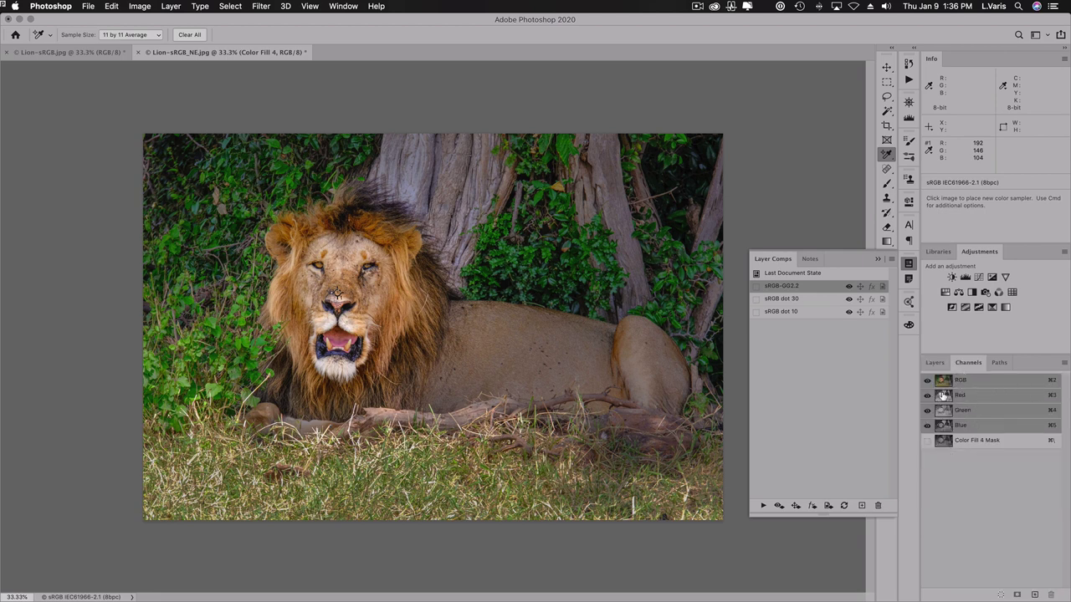
pyautogui.click(943, 395)
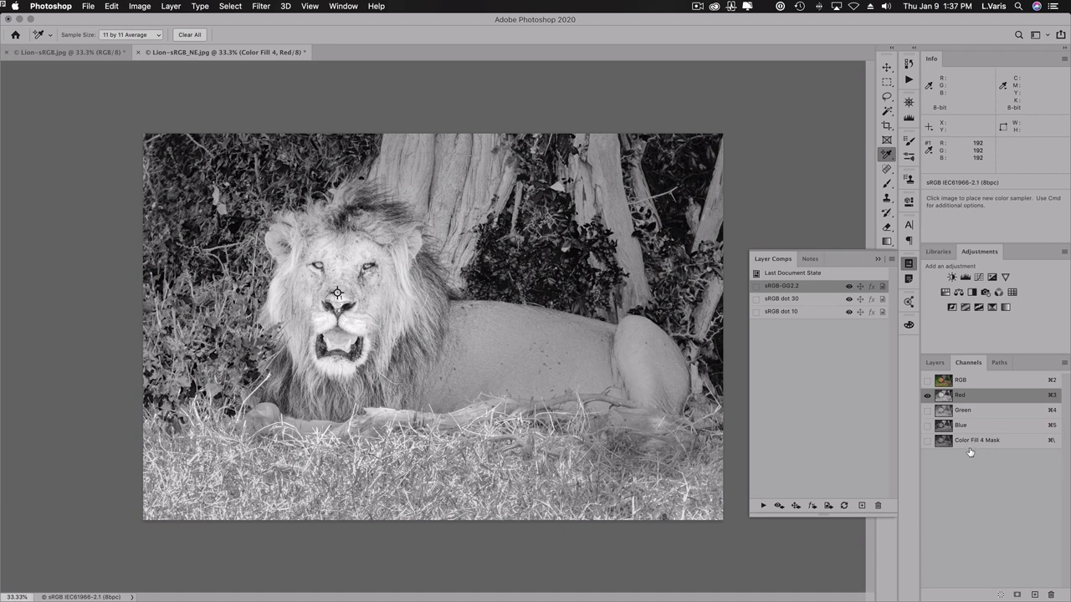
pyautogui.click(943, 412)
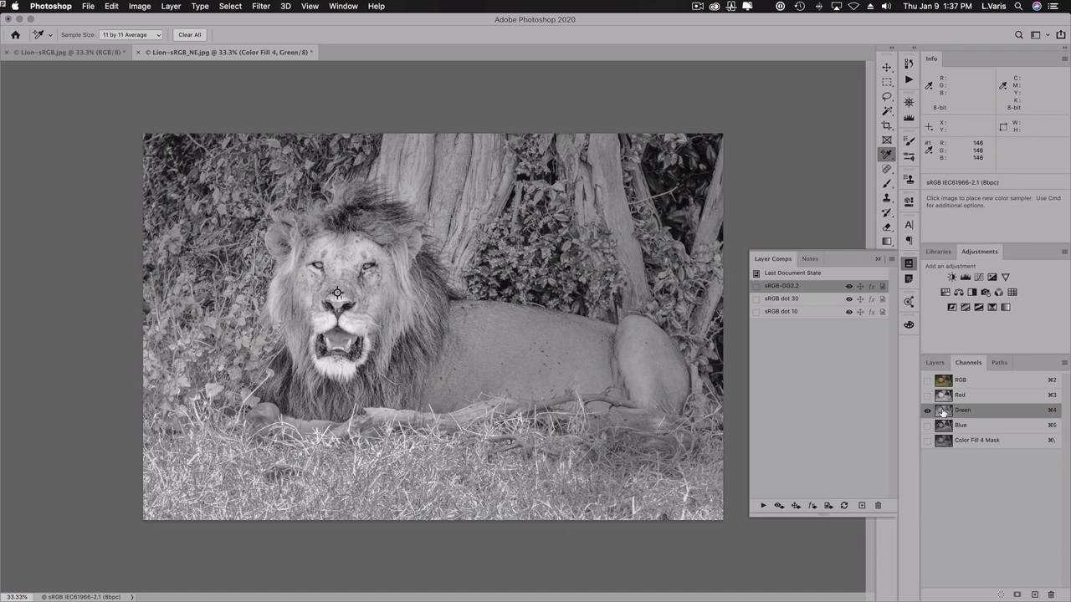
pyautogui.click(942, 426)
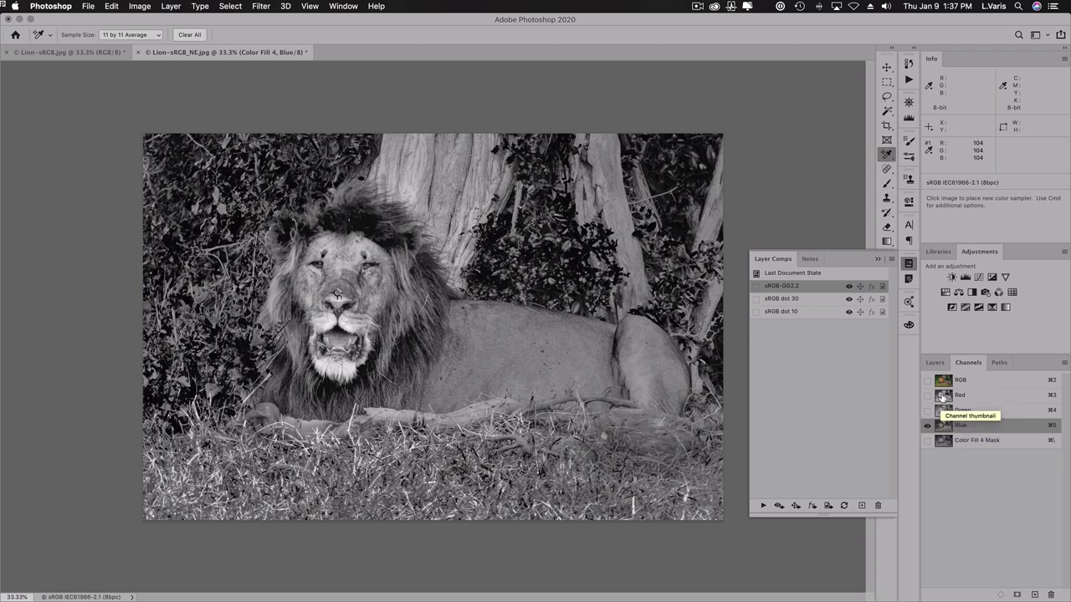
pyautogui.click(943, 398)
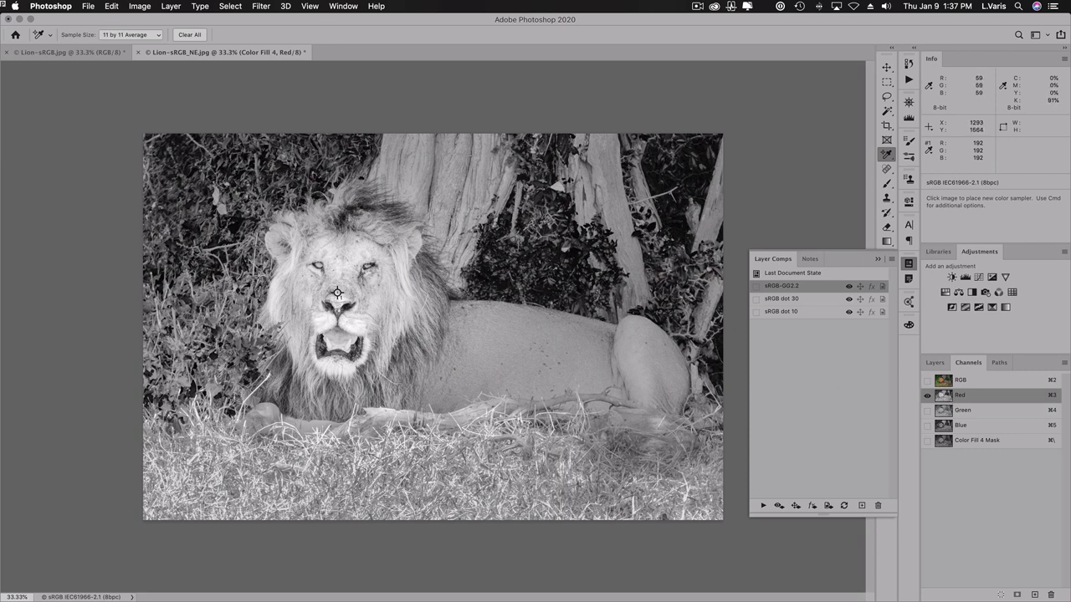
pyautogui.click(942, 413)
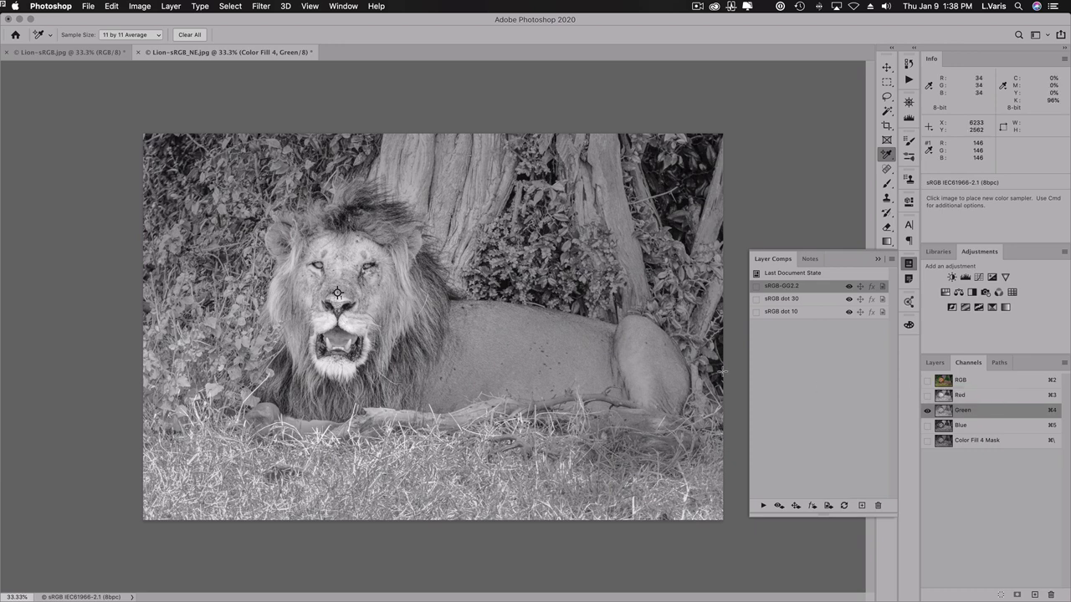
pyautogui.click(942, 381)
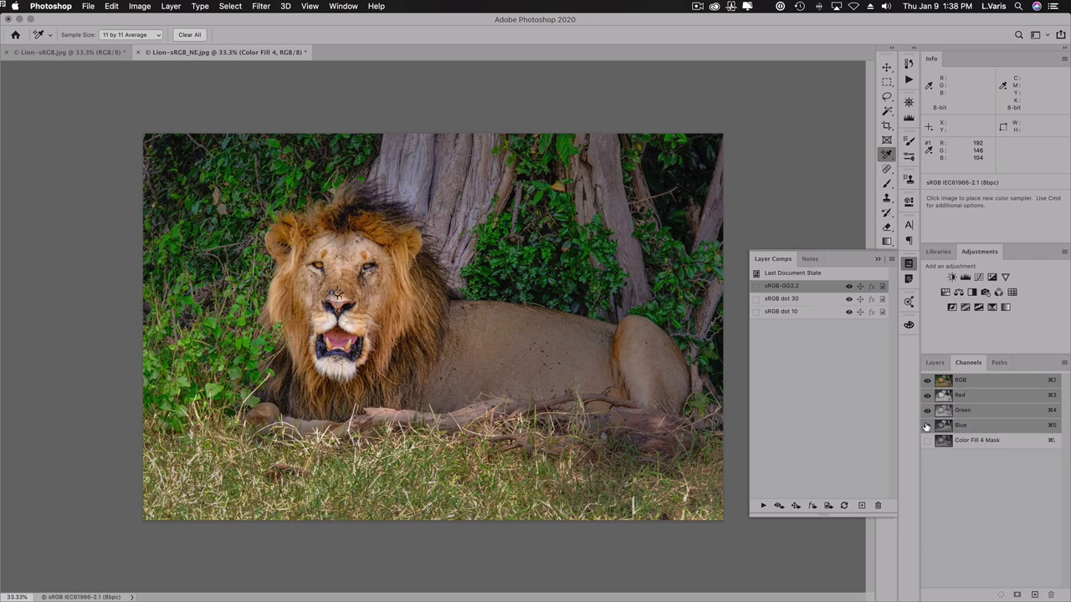
# Check which Gray working space is set in Color Settings and close the dialog.
pyautogui.click(933, 364)
pyautogui.click(111, 7)
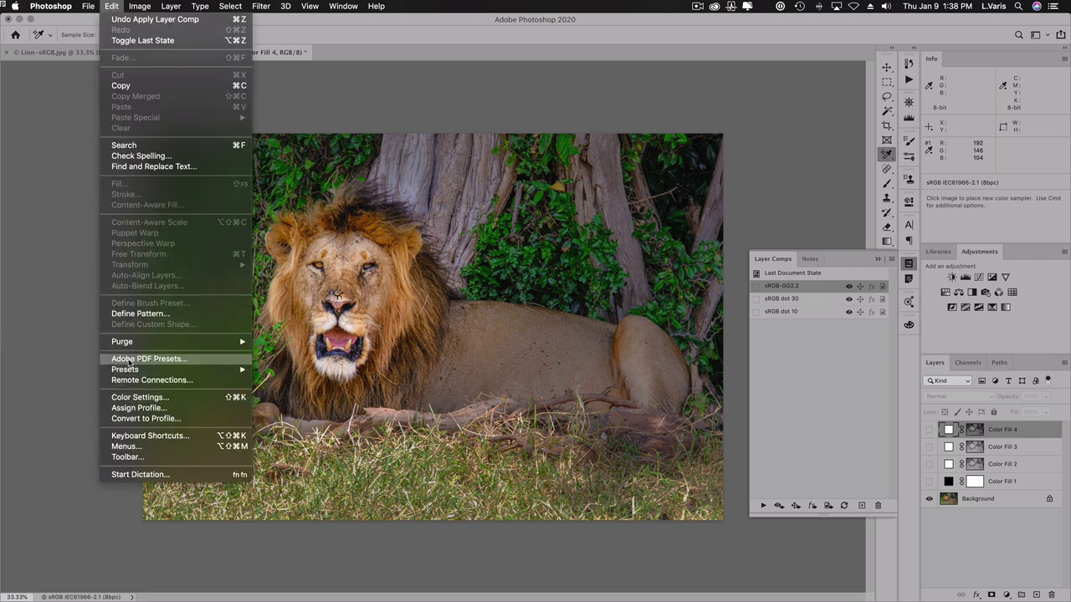
pyautogui.click(140, 397)
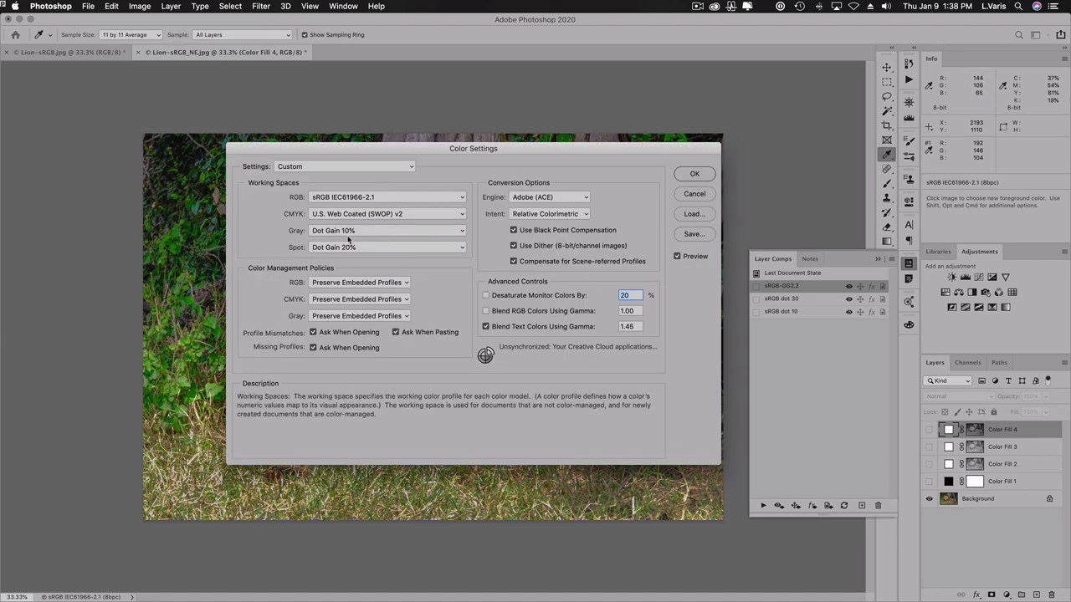
pyautogui.click(685, 175)
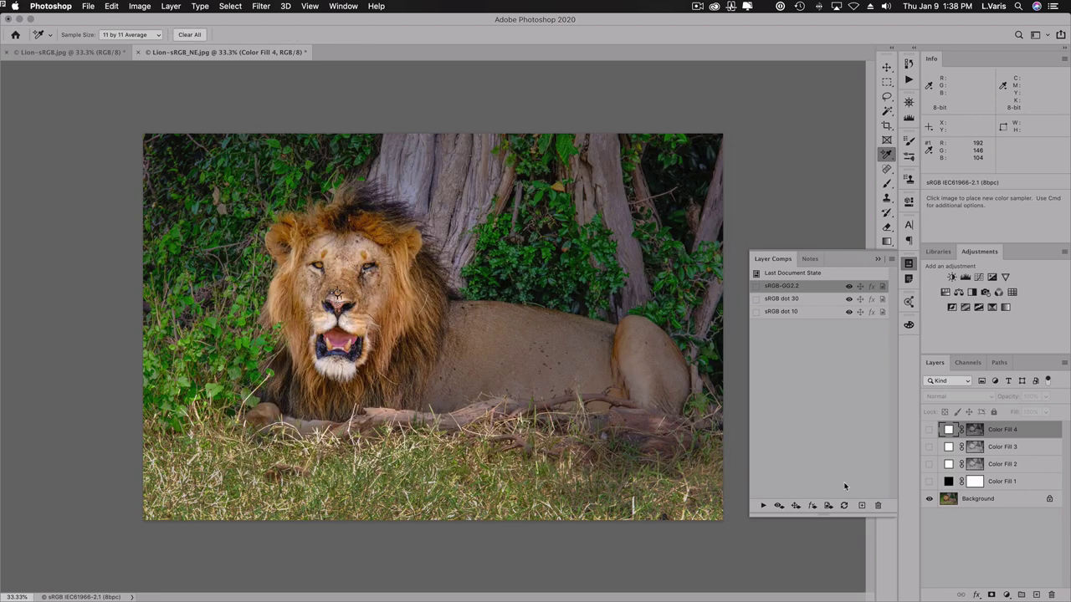
# Load the Red channel as a selection, show the black fill layer, and add a white (ffffff) Solid Color fill layer above Color Fill 4.
pyautogui.click(964, 363)
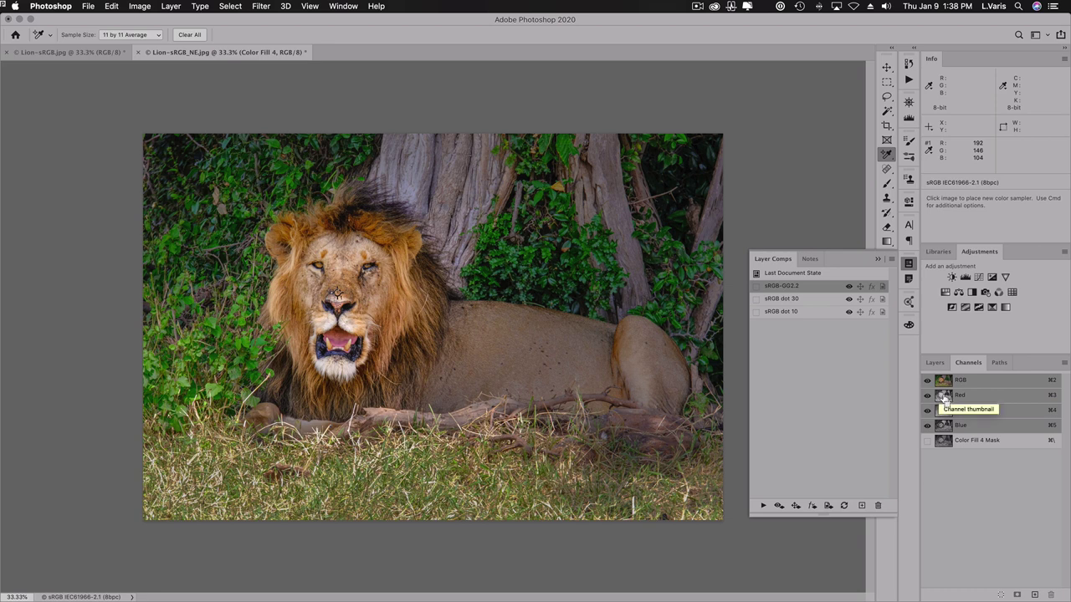
pyautogui.keyDown('super'); pyautogui.click(943, 400); pyautogui.keyUp('super')
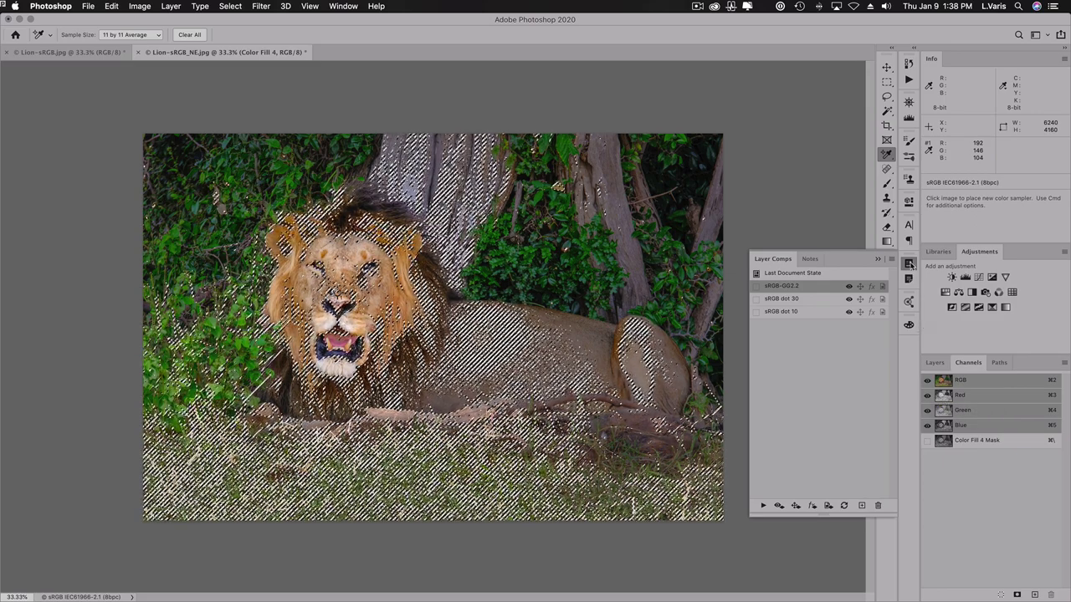
pyautogui.click(931, 363)
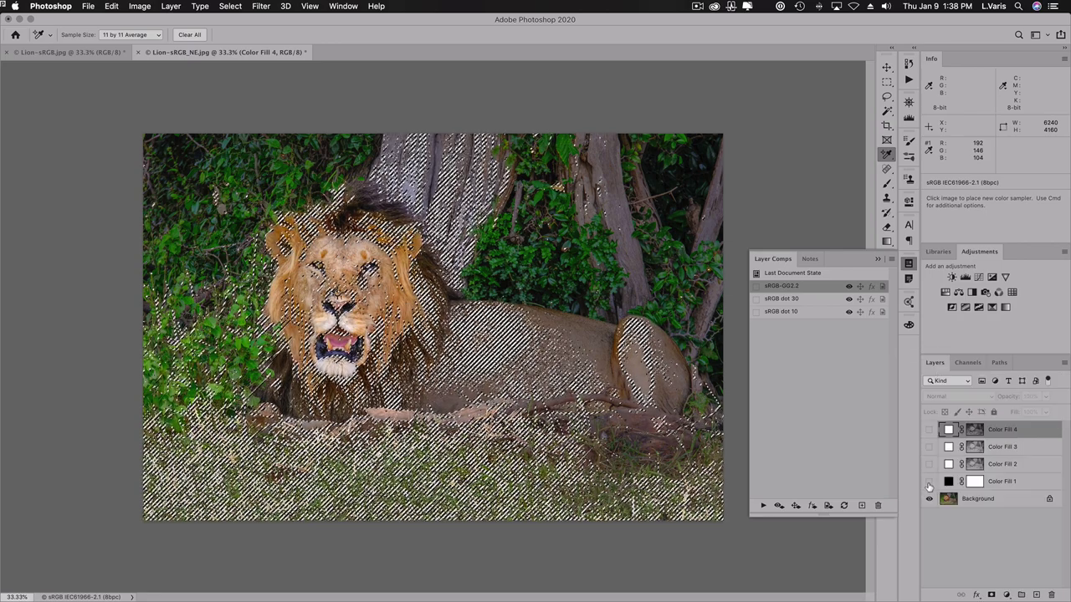
pyautogui.click(928, 482)
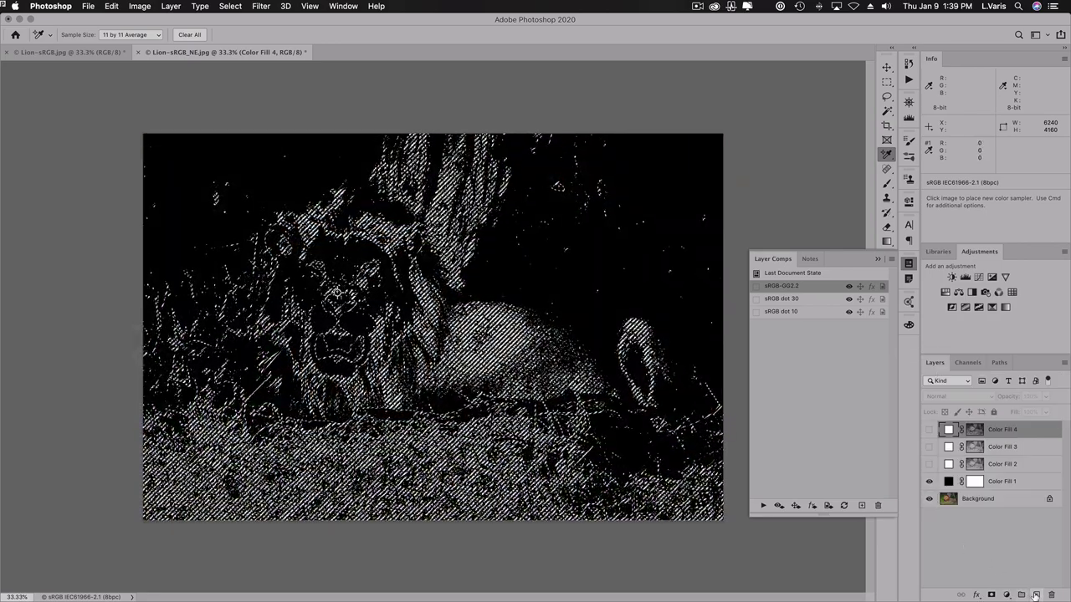
pyautogui.click(1006, 595)
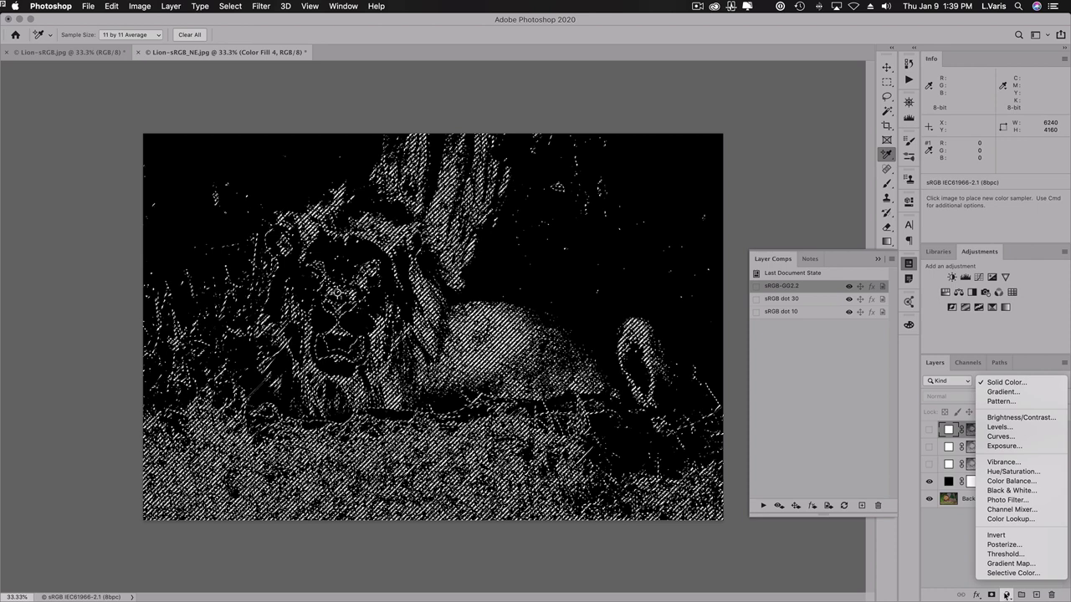
pyautogui.click(1004, 383)
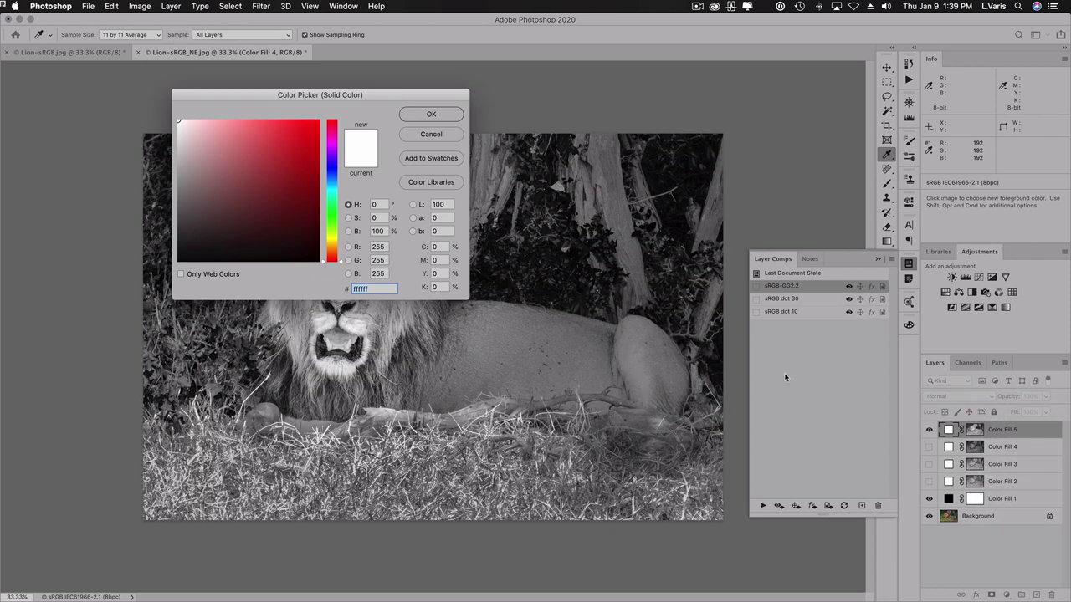
pyautogui.click(427, 114)
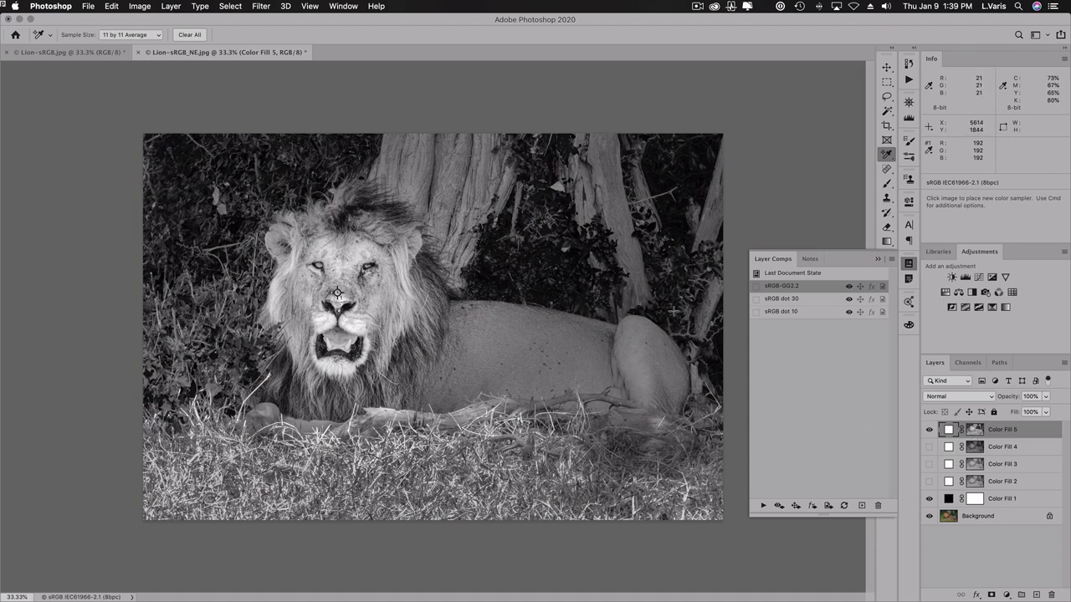
# Create a layer comp named sRGB-red channel that records the current layer visibility.
pyautogui.click(861, 505)
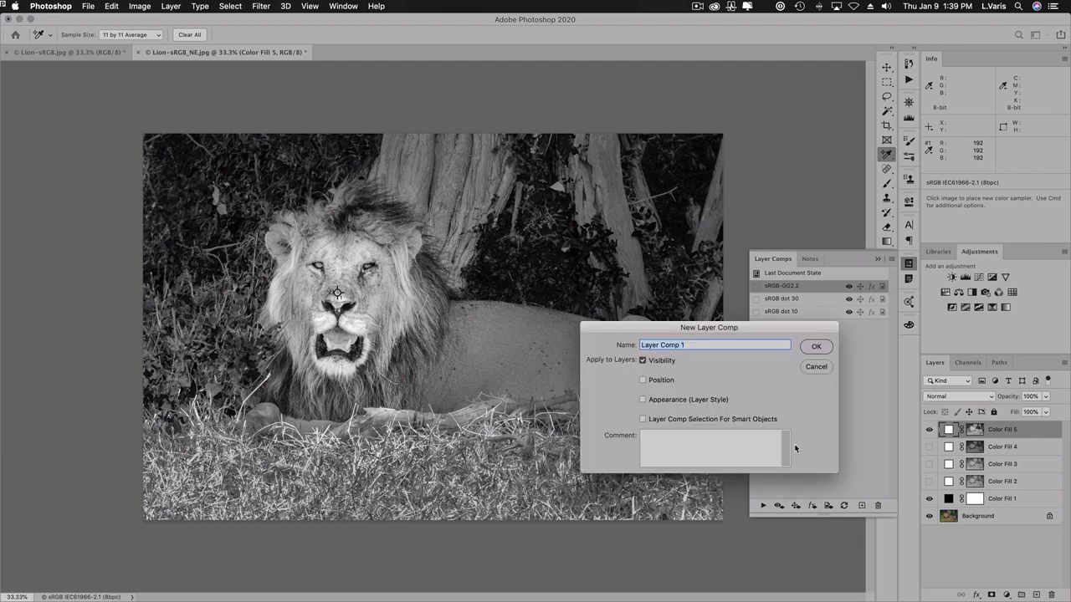
pyautogui.write('sRGB-red channel')
pyautogui.click(808, 348)
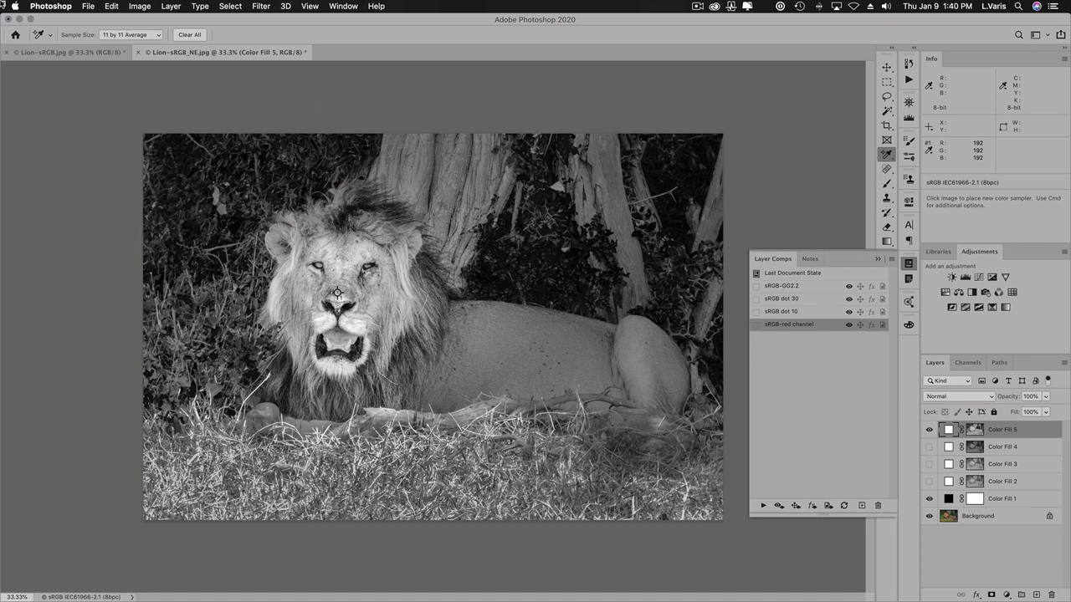
# Set the Gray working space to Dot Gain 30% in Color Settings, and collapse the layer comps list.
pyautogui.click(112, 7)
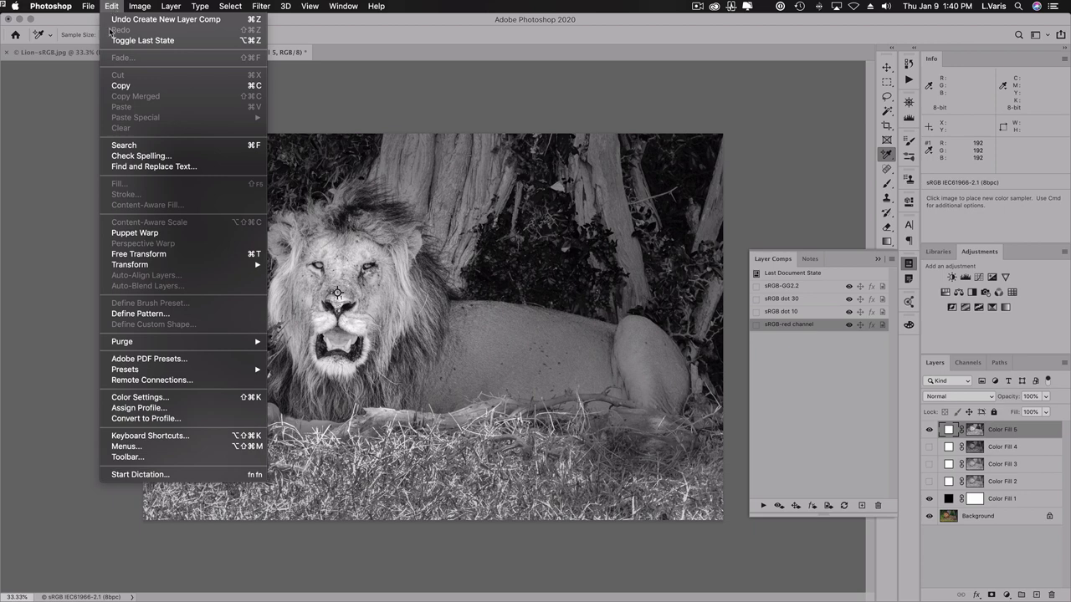
pyautogui.click(143, 399)
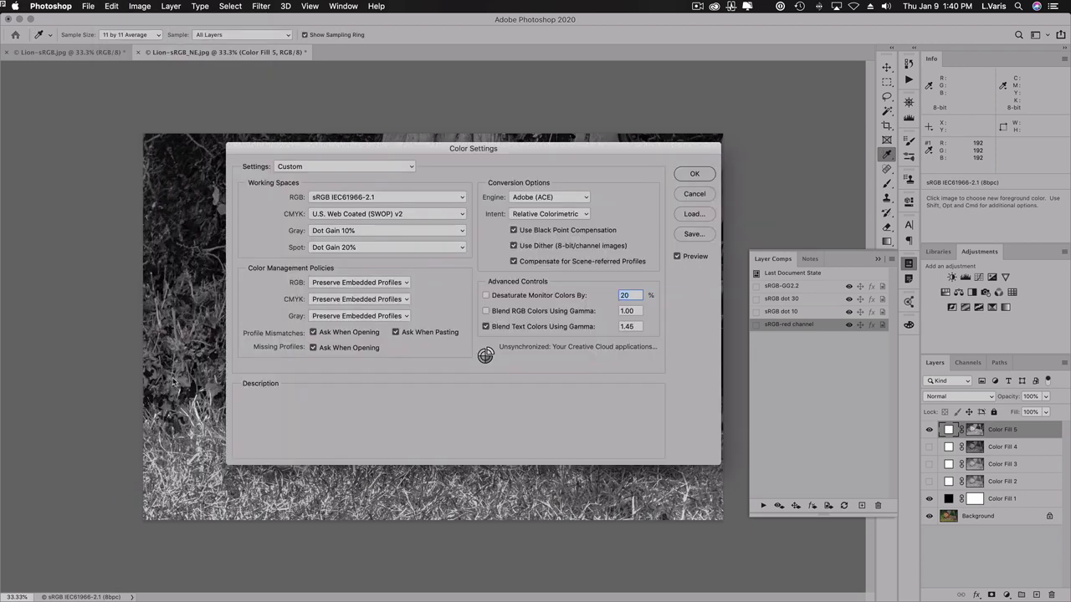
pyautogui.click(380, 231)
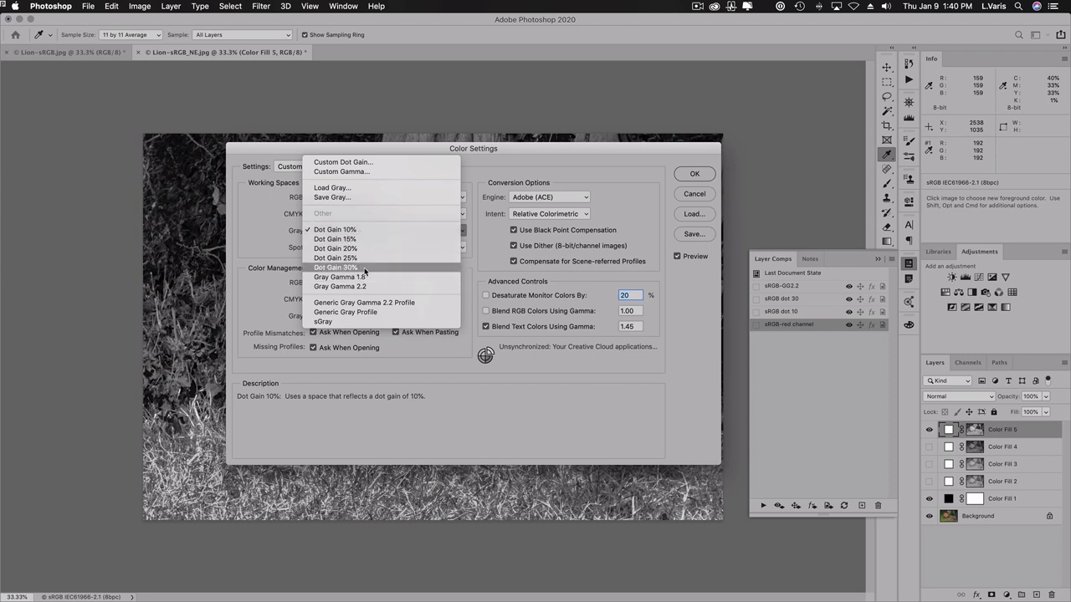
pyautogui.click(365, 268)
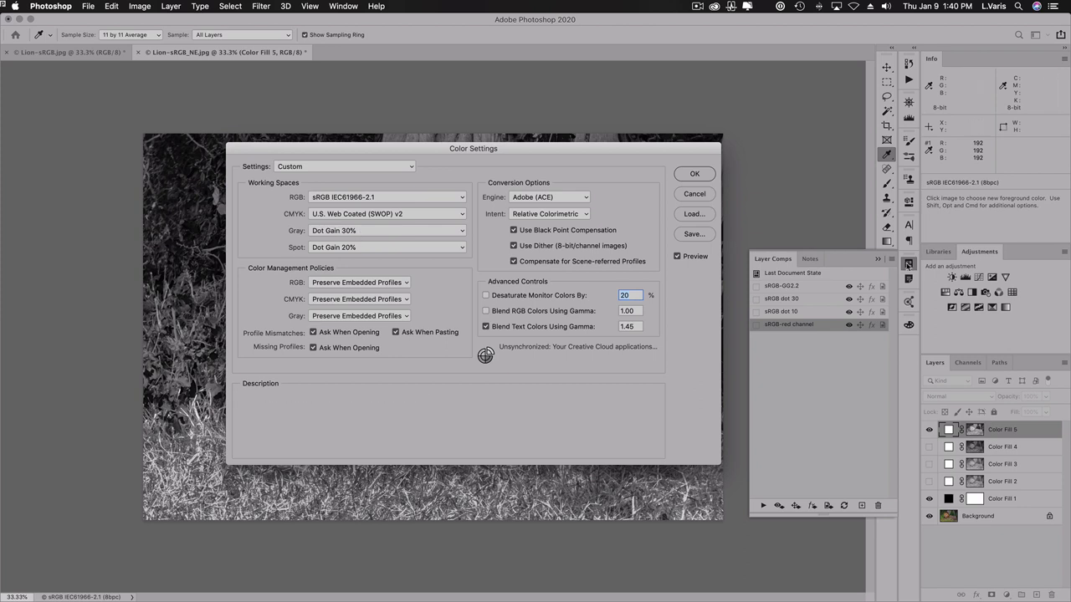
pyautogui.click(908, 264)
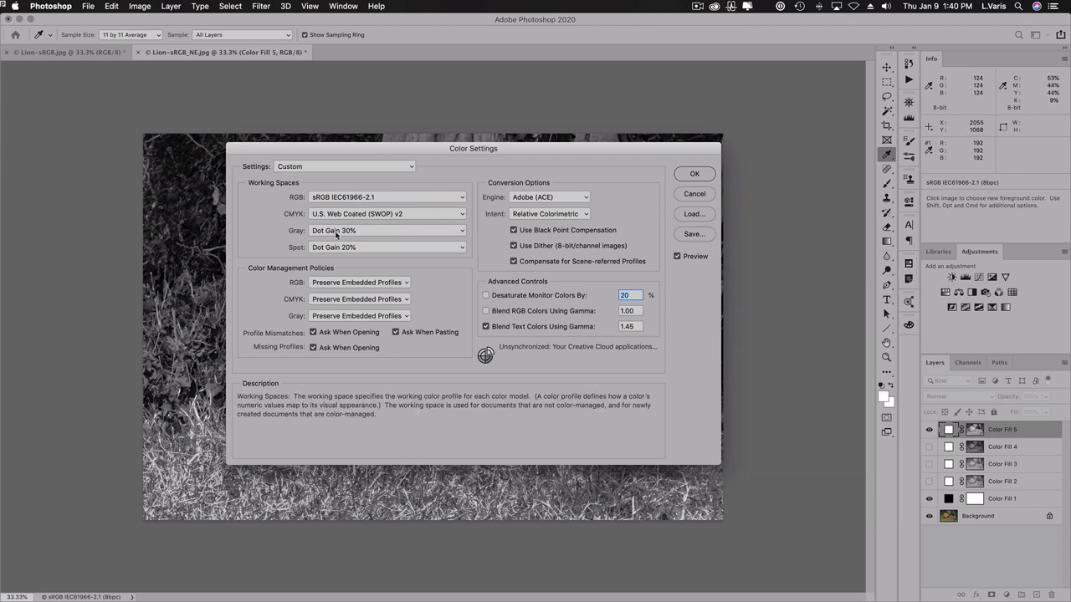
pyautogui.click(694, 173)
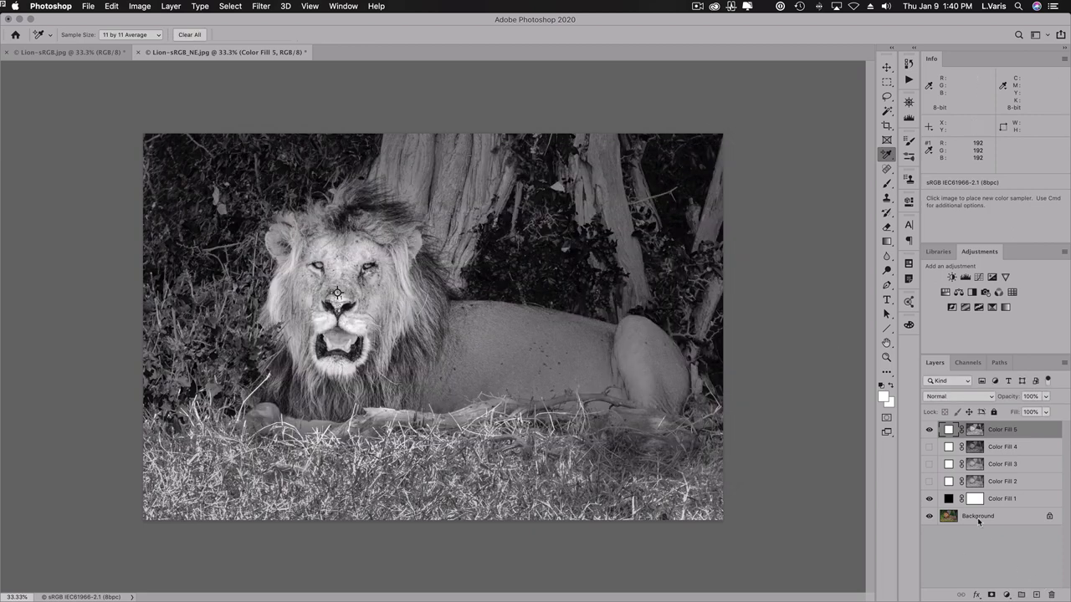
# Hide the Color Fill 5 and Color Fill 1 layers and load the Red channel as a selection.
pyautogui.click(928, 430)
pyautogui.click(928, 499)
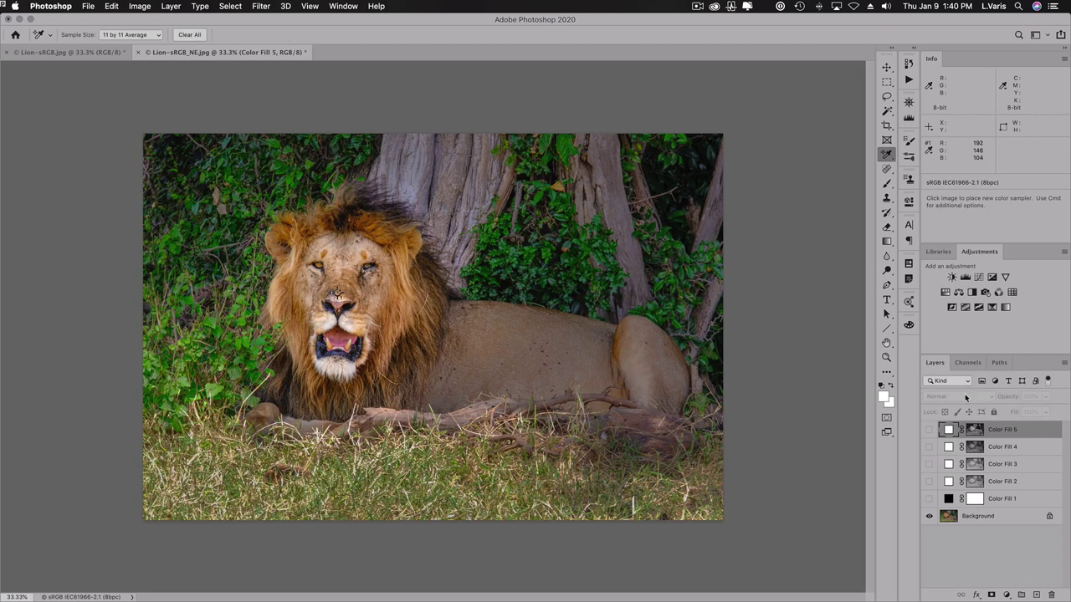
pyautogui.click(968, 363)
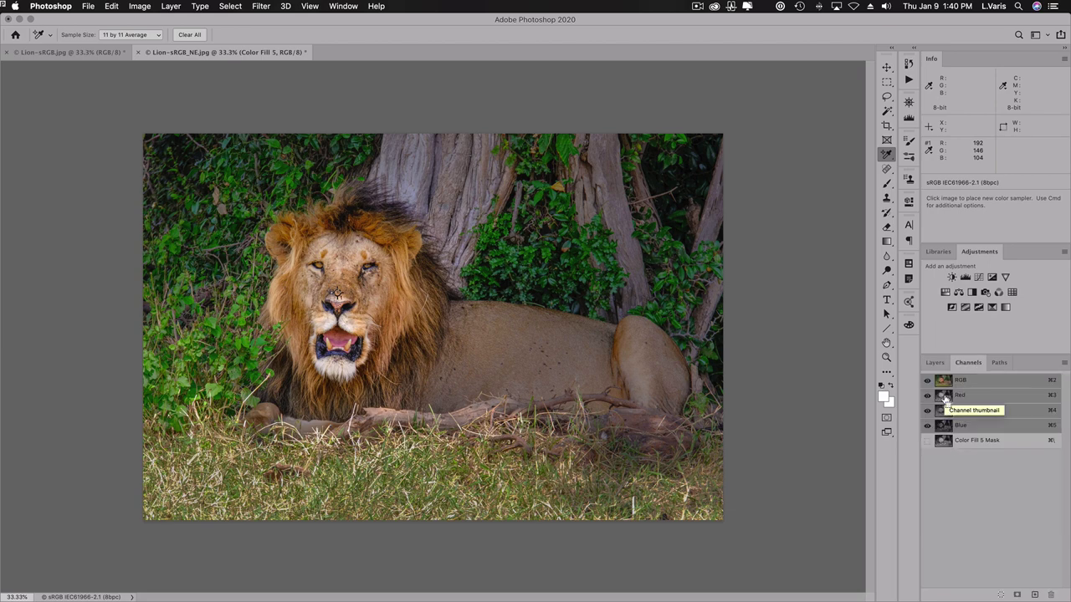
pyautogui.keyDown('super'); pyautogui.click(946, 398); pyautogui.keyUp('super')
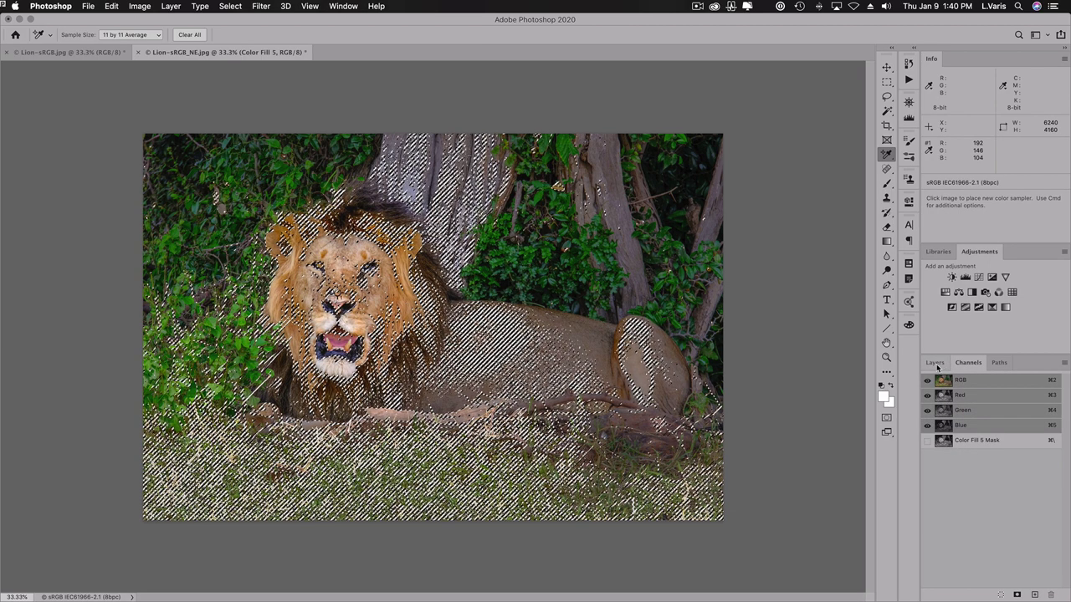
# Show the black fill layer and add a white (ffffff) Solid Color fill layer above Color Fill 5, masked by the active selection.
pyautogui.press('F7')
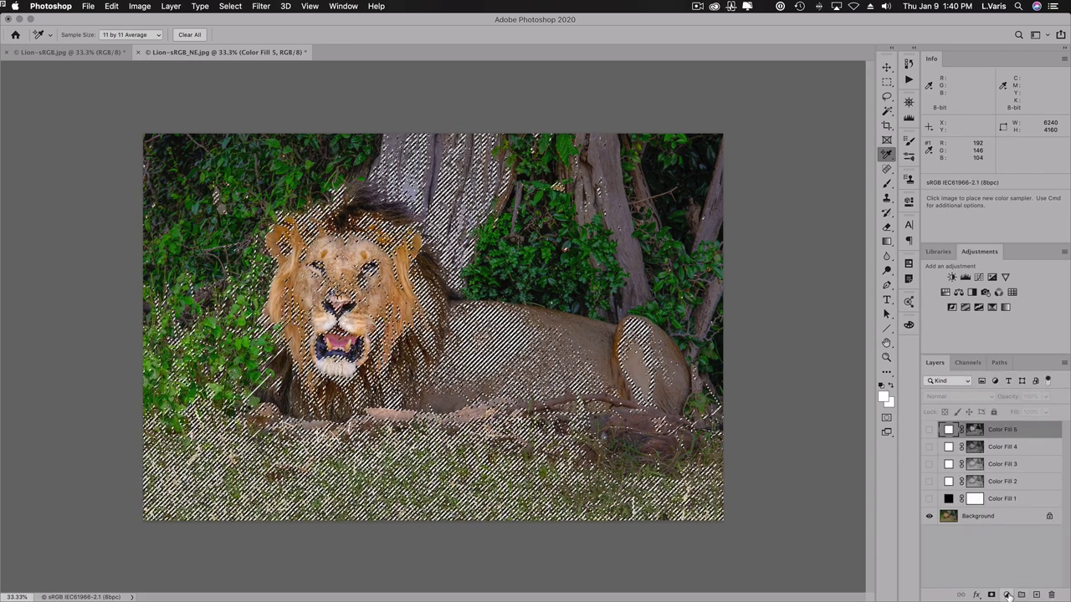
pyautogui.click(929, 499)
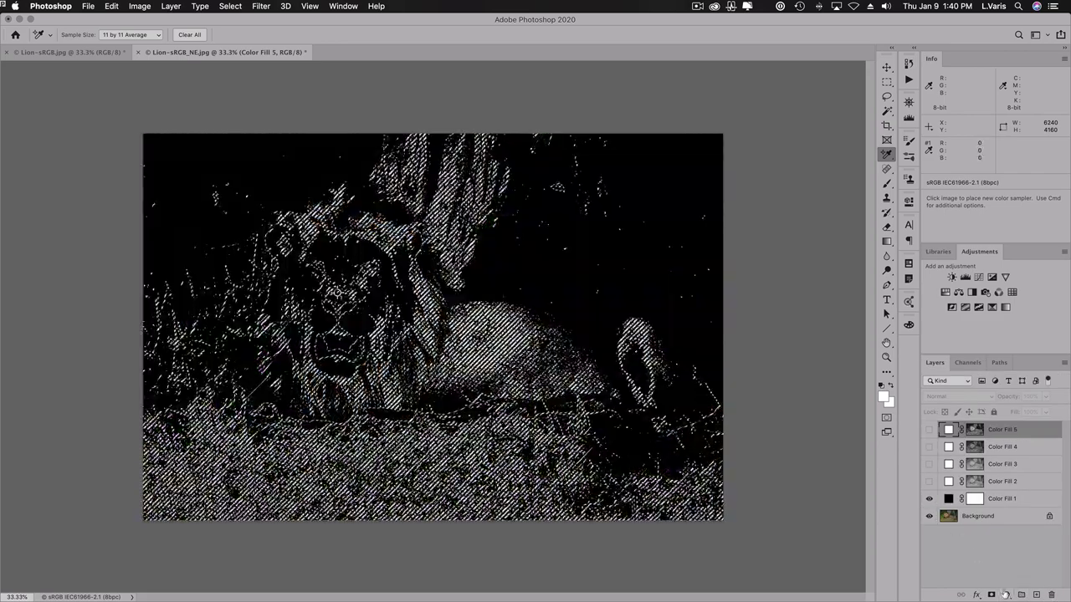
pyautogui.click(1008, 595)
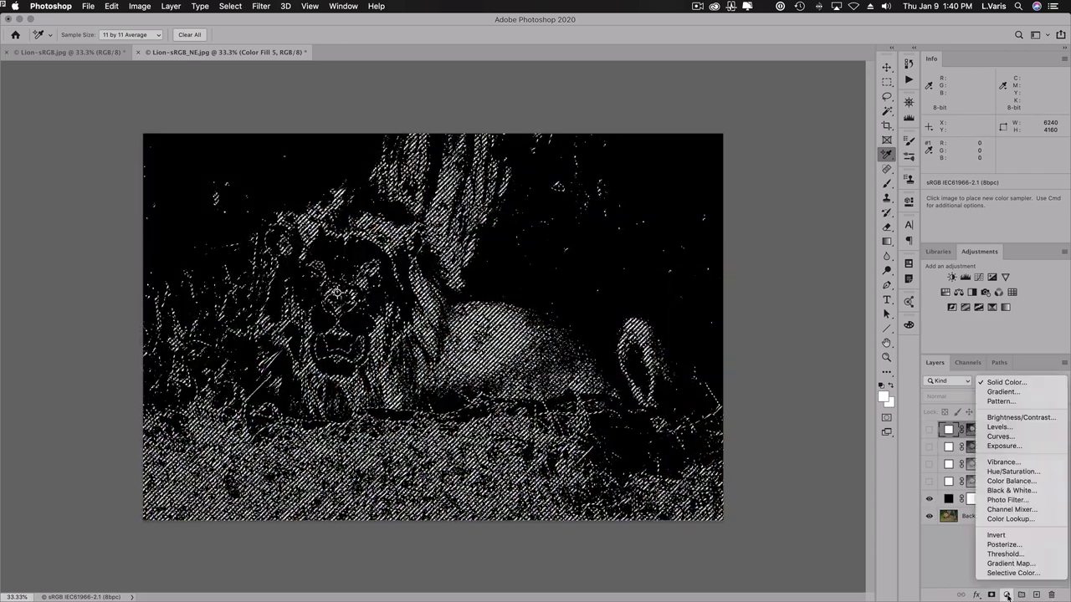
pyautogui.click(996, 381)
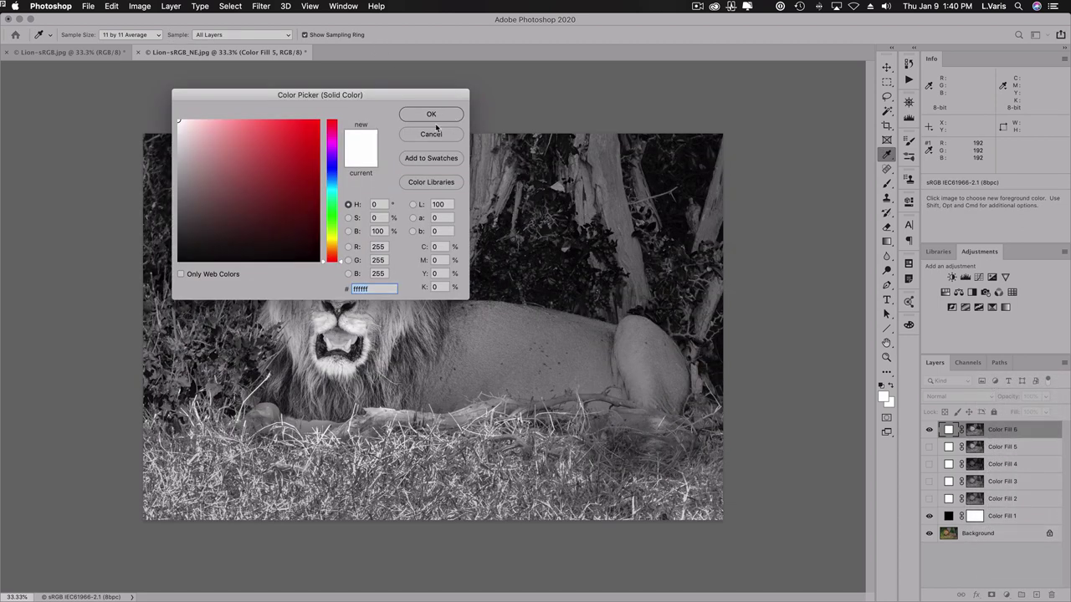
pyautogui.click(429, 114)
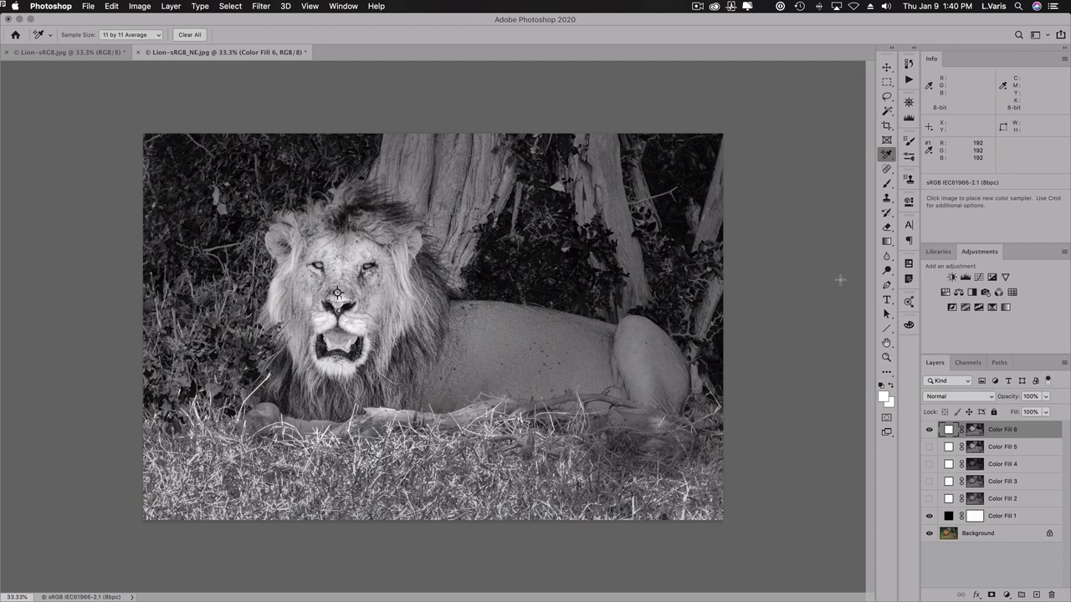
# Create a layer comp named sRGB-Red ch dot 10 that records the current layer visibility.
pyautogui.click(908, 263)
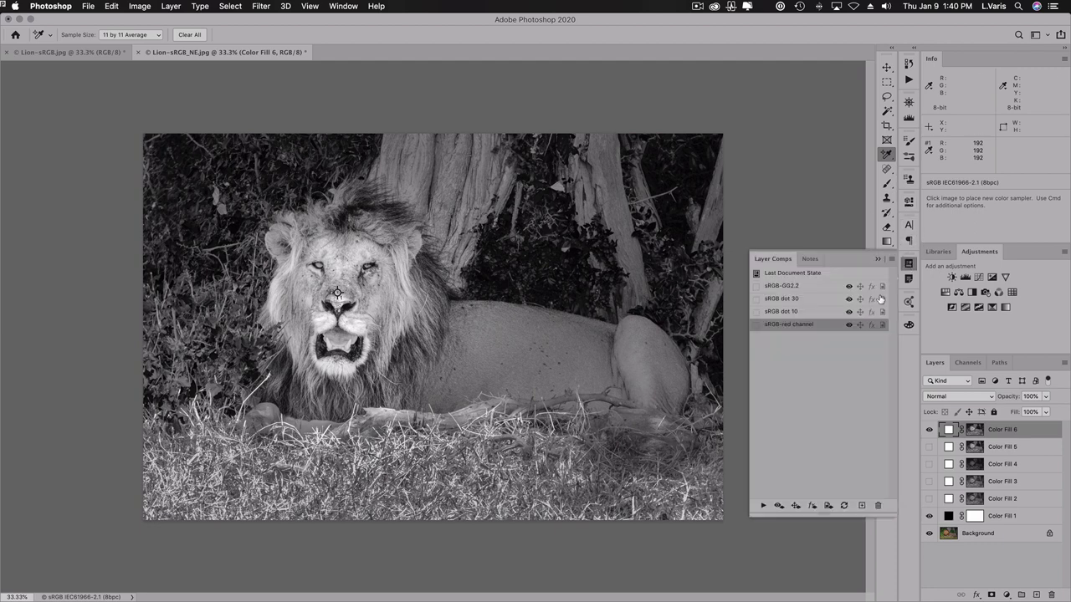
pyautogui.click(863, 507)
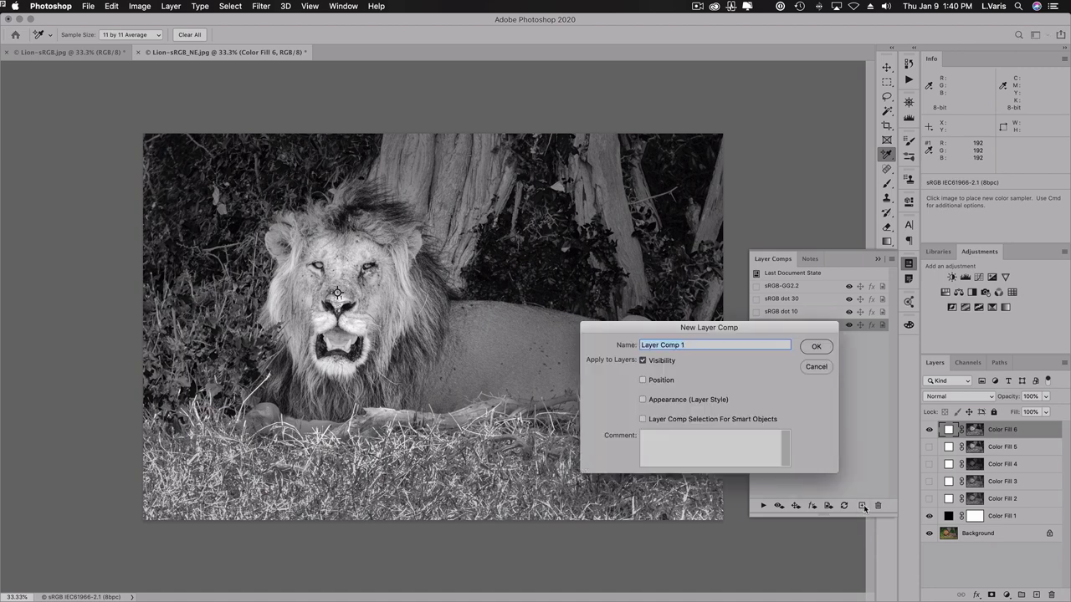
pyautogui.write('sRGB-Red ch dot 10')
pyautogui.click(815, 346)
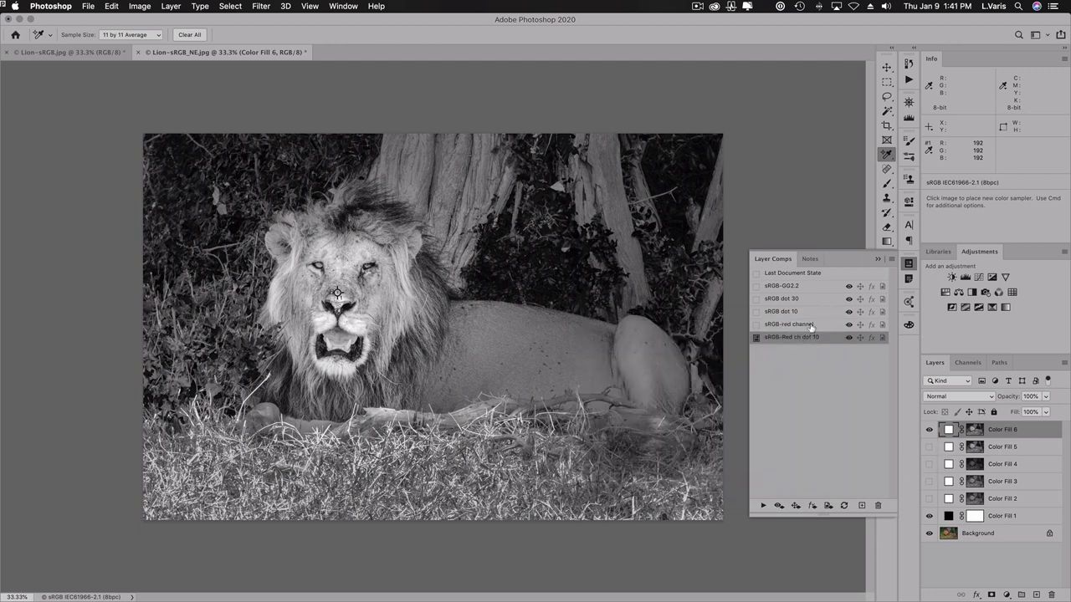
# Rename the sRGB-red channel layer comp as sRGB-red channel - dot 30.
pyautogui.doubleClick(811, 326)
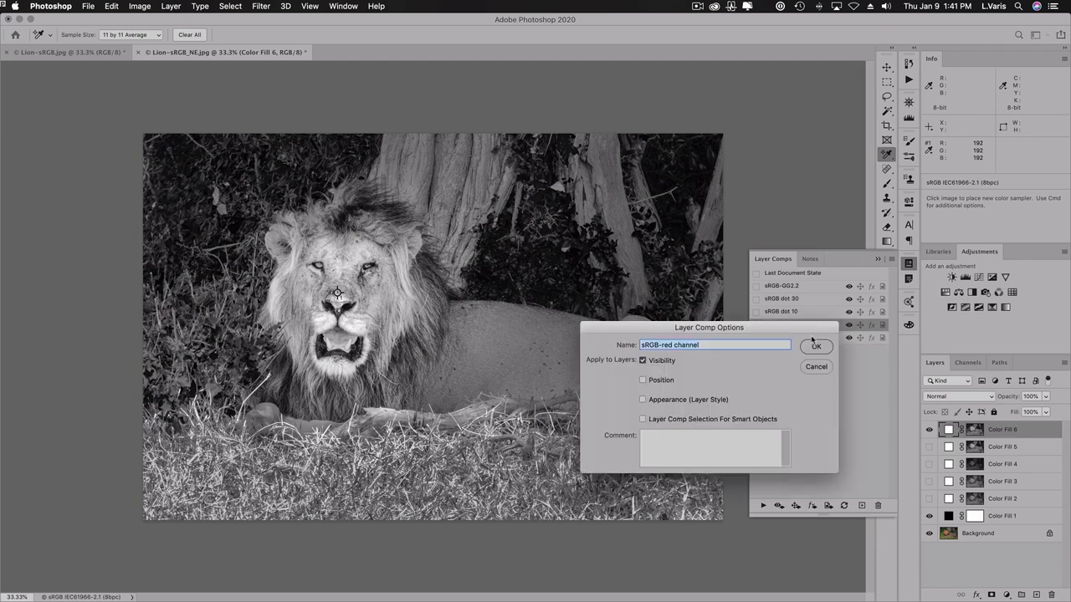
pyautogui.click(707, 345)
pyautogui.click(815, 346)
# Compare the two red-channel renditions by switching between the sRGB-red channel - dot 30 and sRGB-Red ch dot 10 layer comps.
pyautogui.click(755, 324)
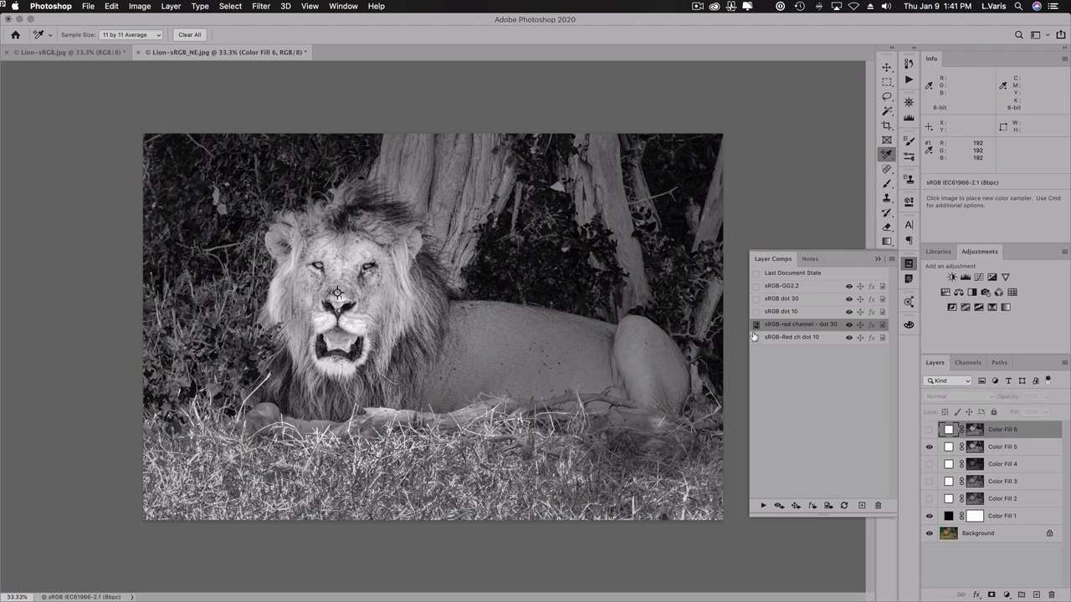
pyautogui.click(756, 337)
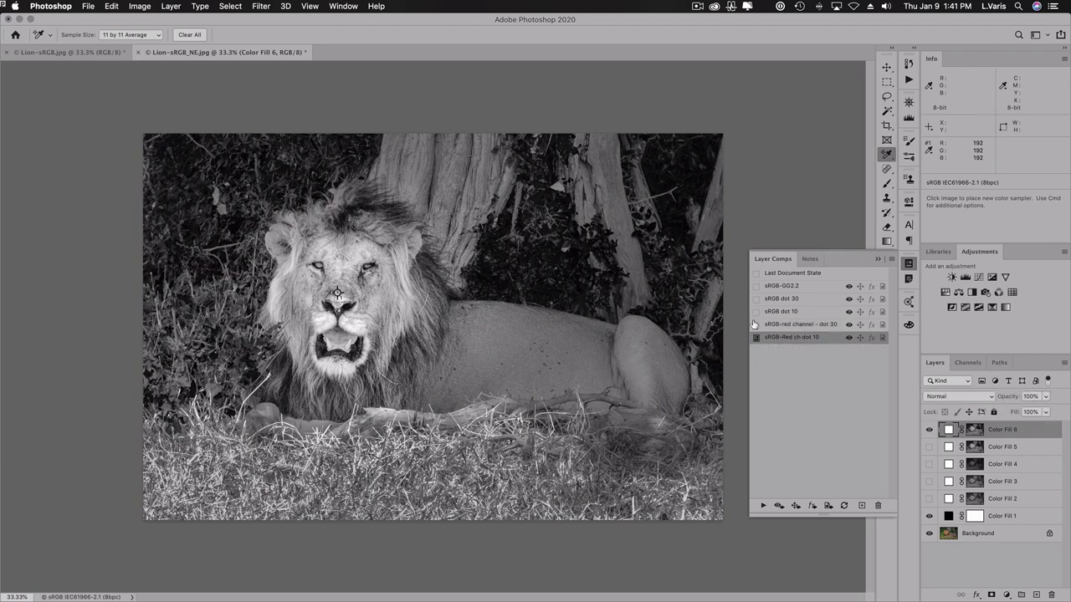
pyautogui.click(755, 325)
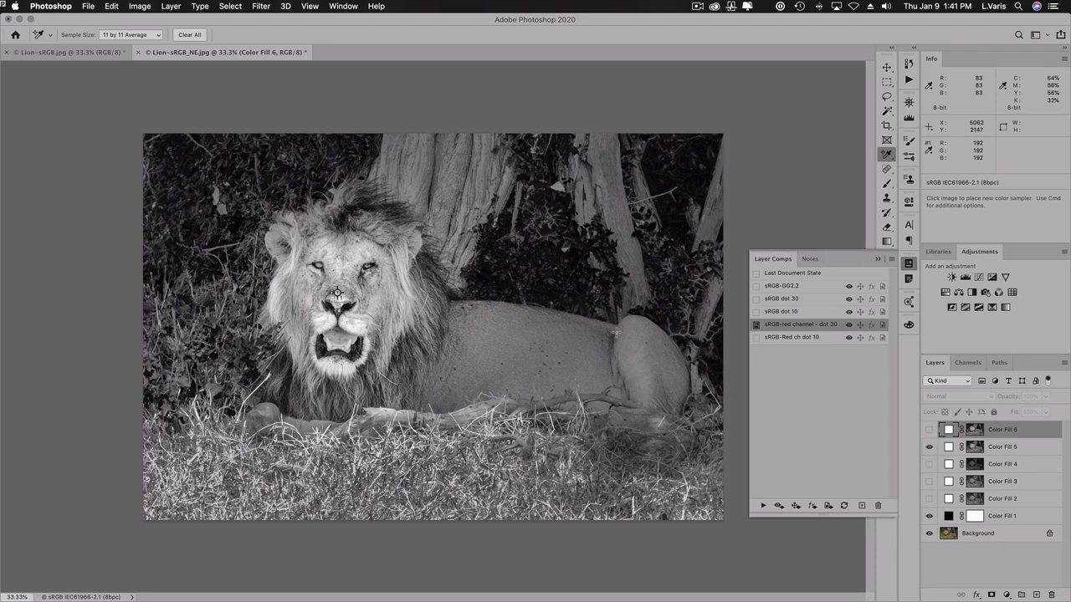
pyautogui.click(757, 338)
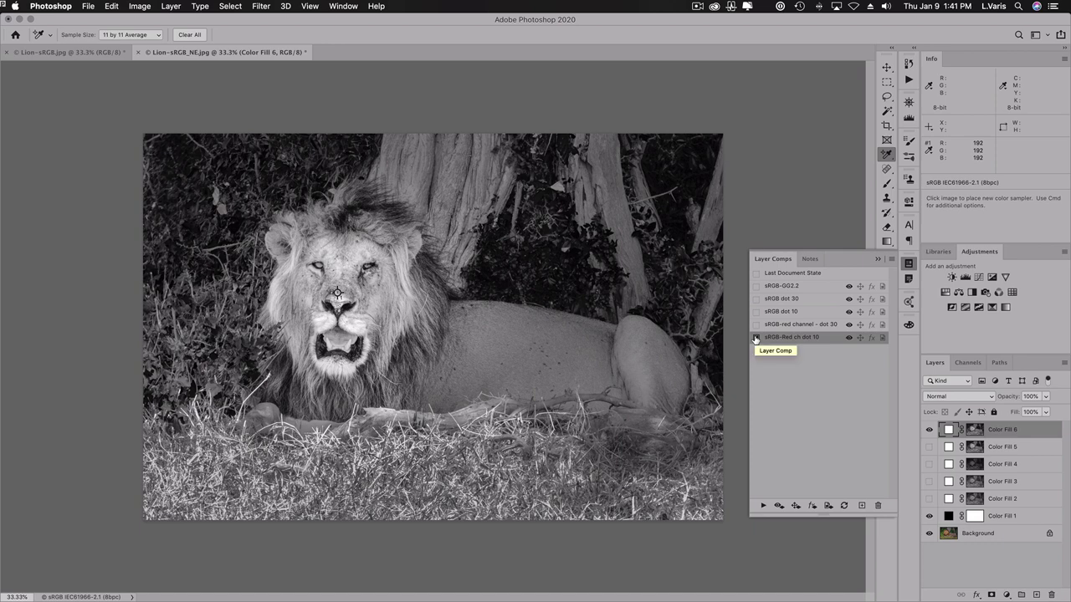
pyautogui.click(755, 338)
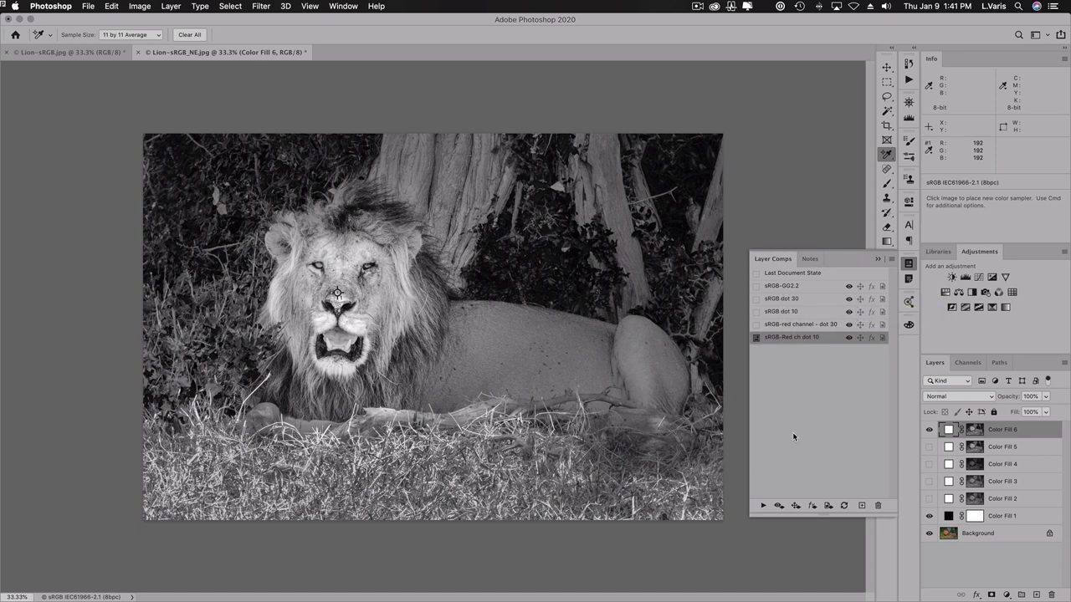
# Hide the Color Fill 6 layer and the black Color Fill 1 layer to reveal the original color photo.
pyautogui.click(967, 365)
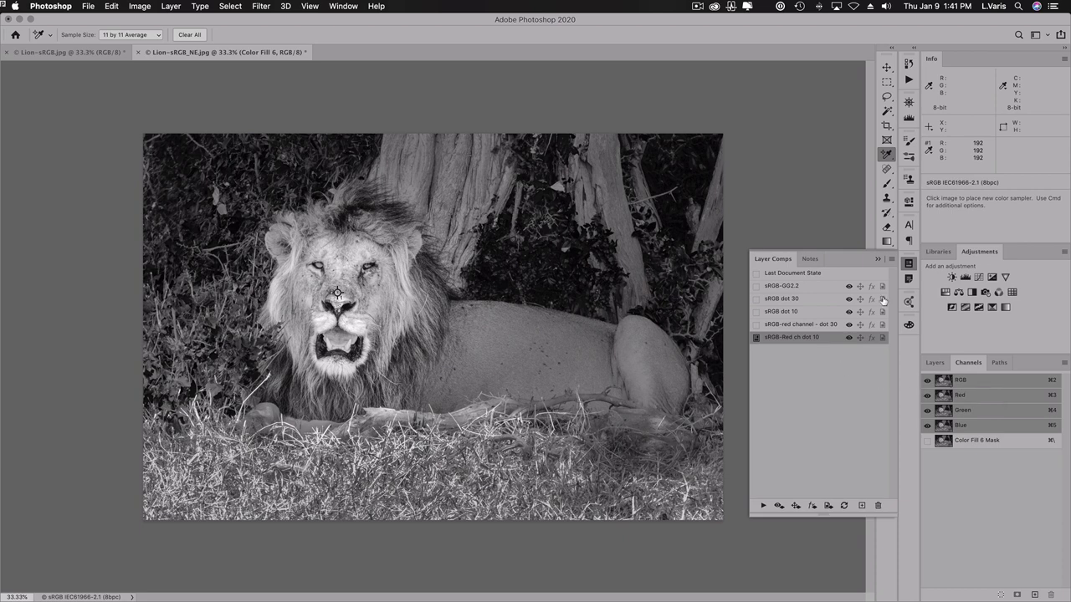
pyautogui.click(935, 362)
pyautogui.click(929, 431)
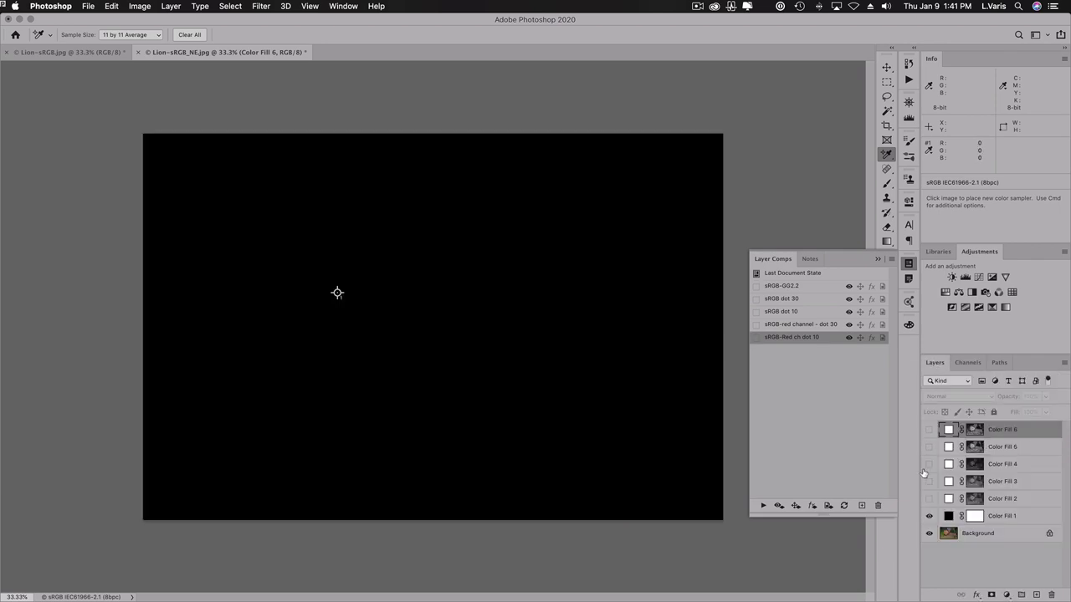
pyautogui.click(929, 516)
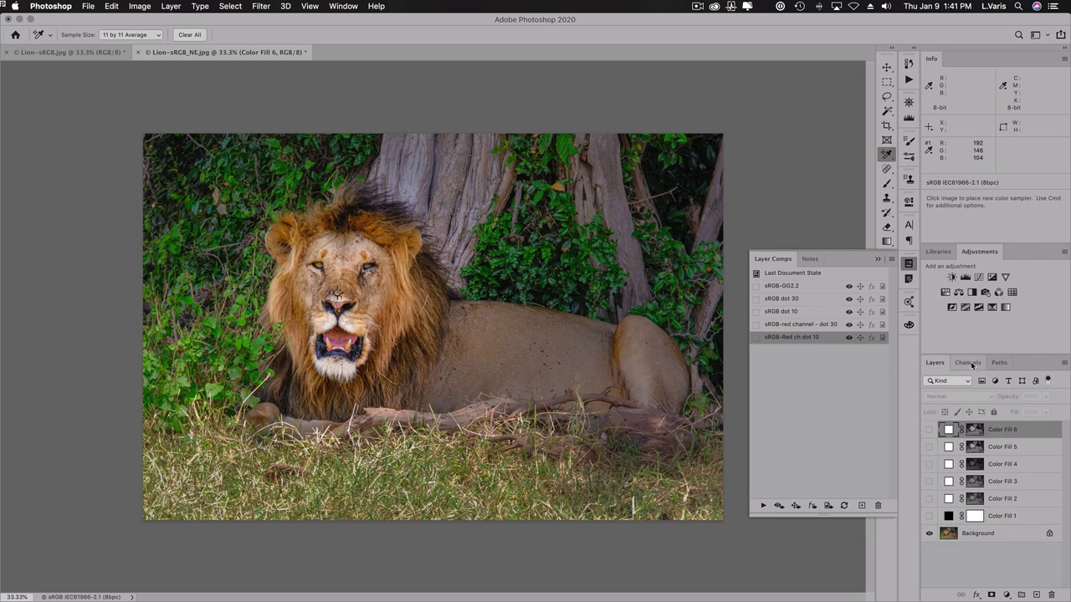
pyautogui.click(967, 363)
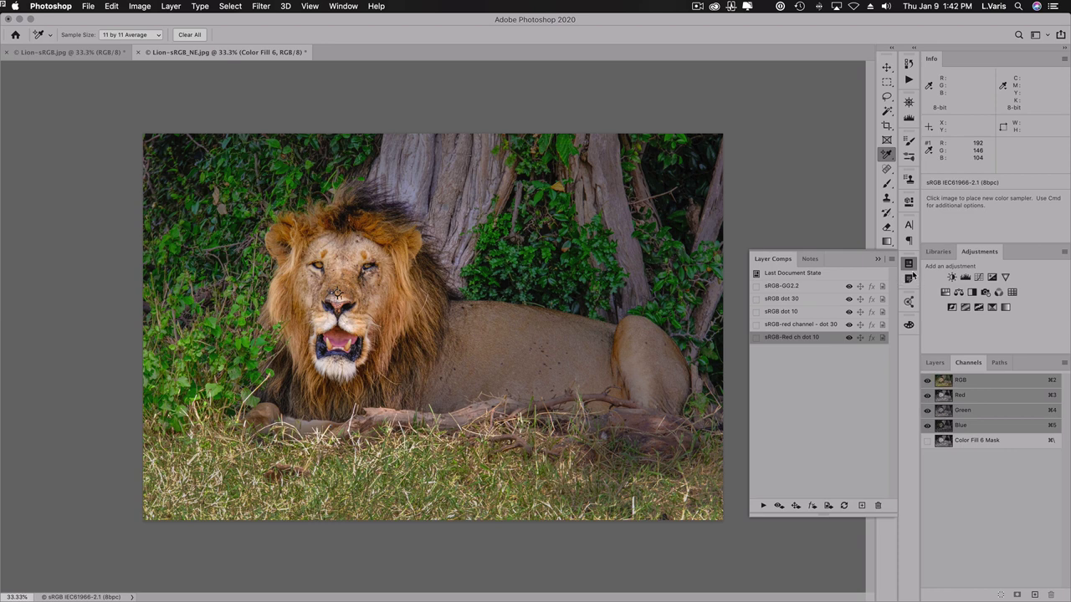
pyautogui.click(934, 363)
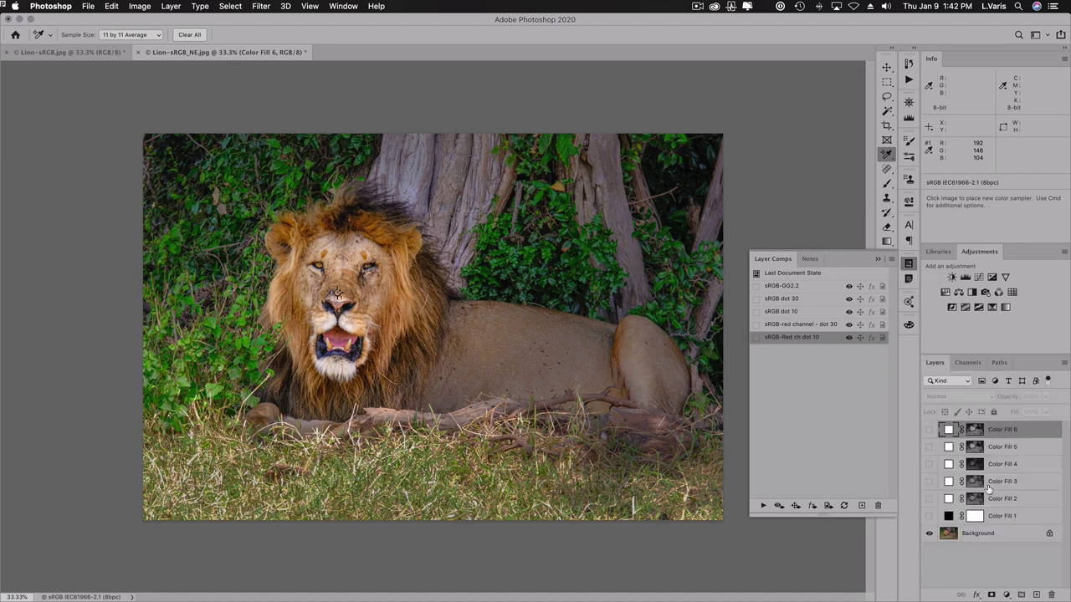
# Add a white Solid Color fill layer above Color Fill 6.
pyautogui.click(1007, 594)
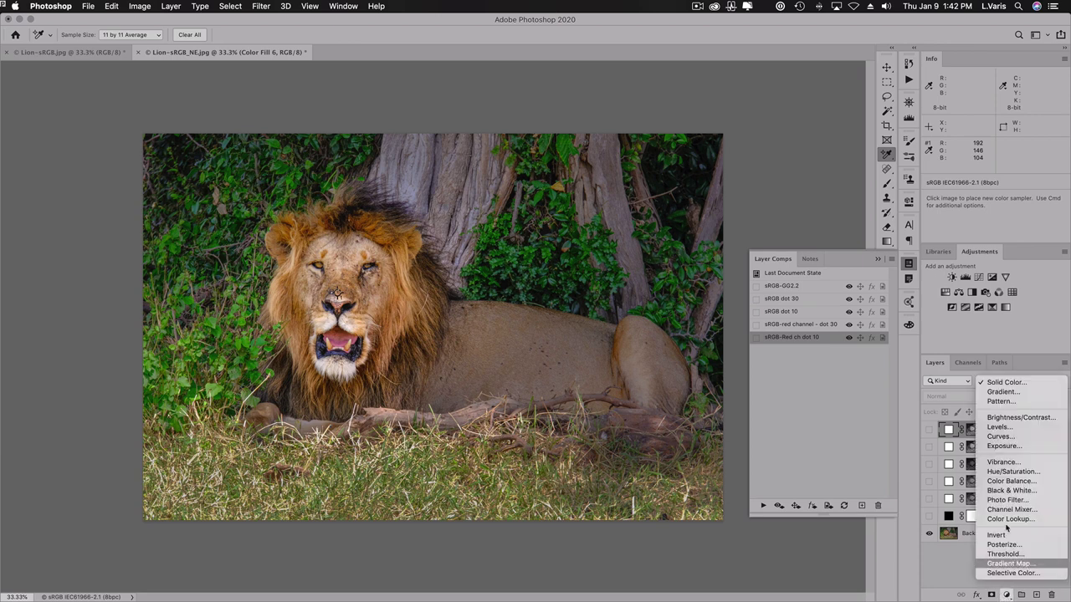
pyautogui.click(1001, 382)
pyautogui.click(418, 117)
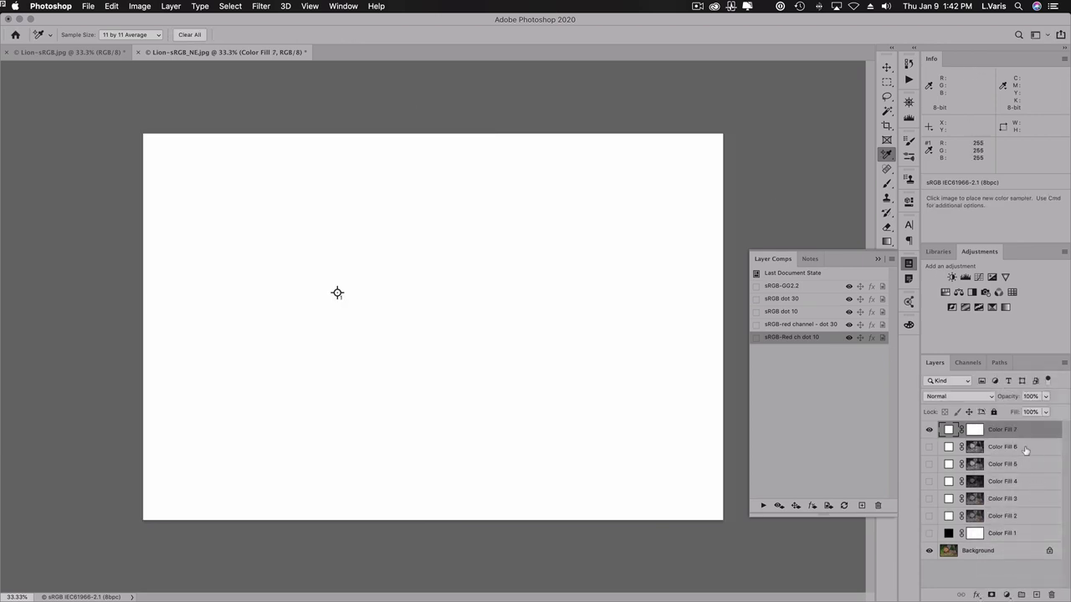
# Apply the Background layer's Red channel to the Color Fill 7 mask with Apply Image, using Multiply blending at 100% opacity.
pyautogui.click(975, 430)
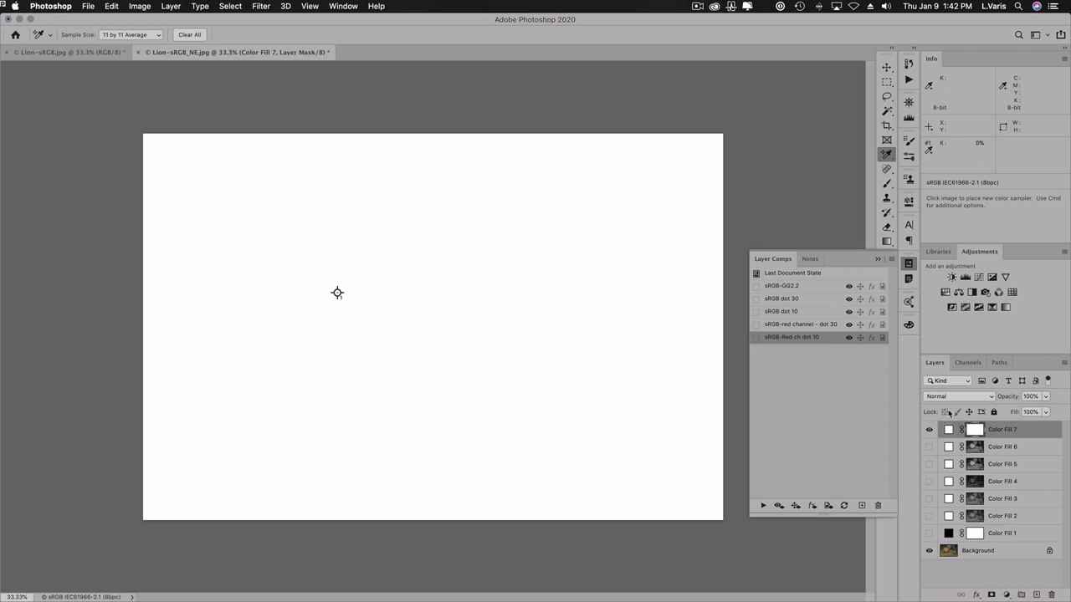
pyautogui.click(138, 6)
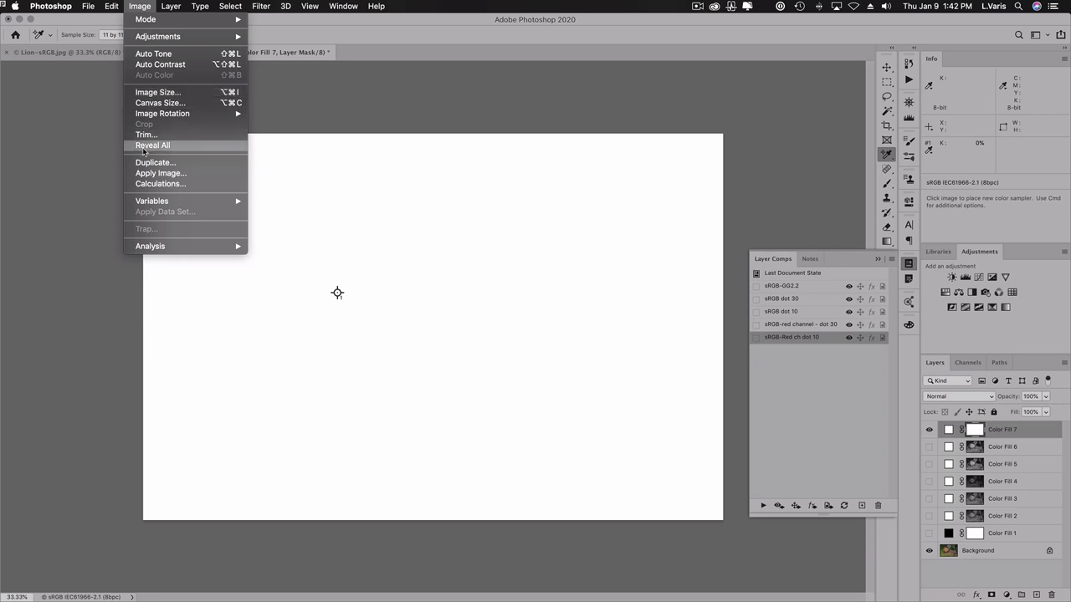
pyautogui.click(188, 176)
pyautogui.click(561, 83)
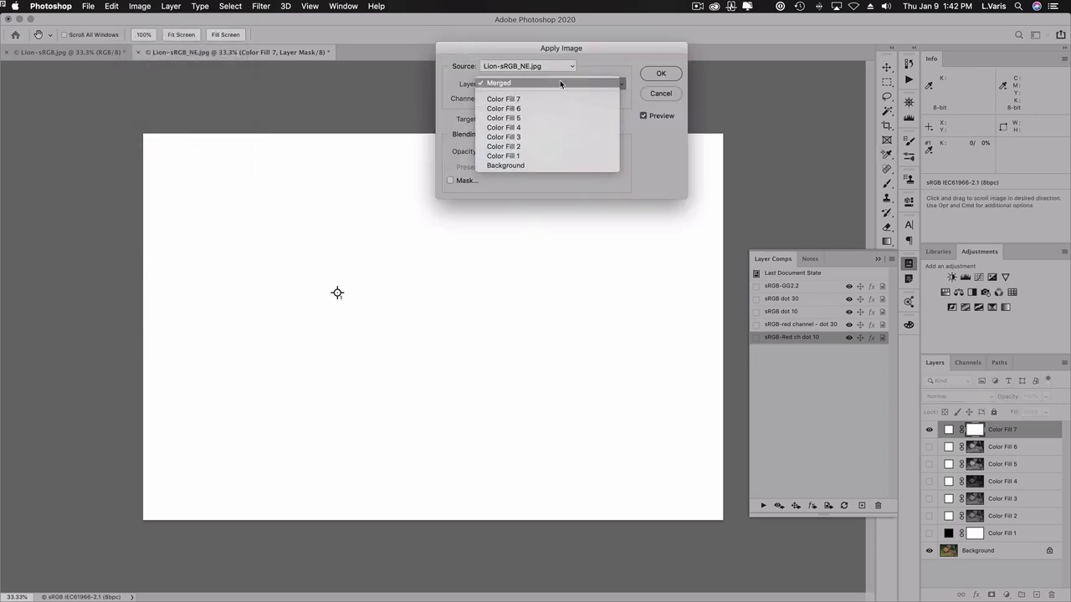
pyautogui.click(560, 83)
pyautogui.click(513, 84)
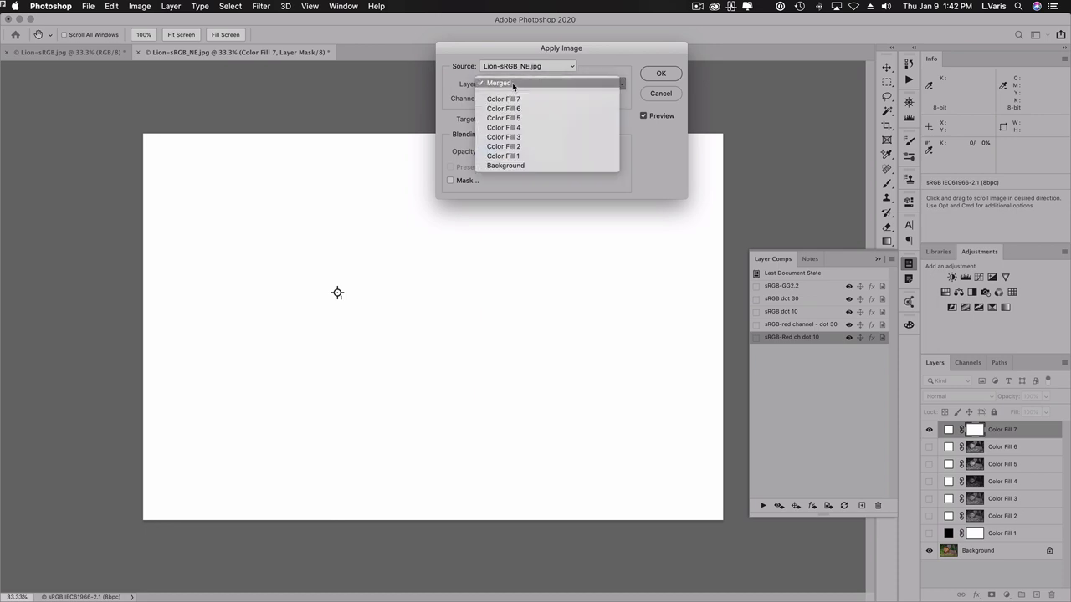
pyautogui.click(510, 165)
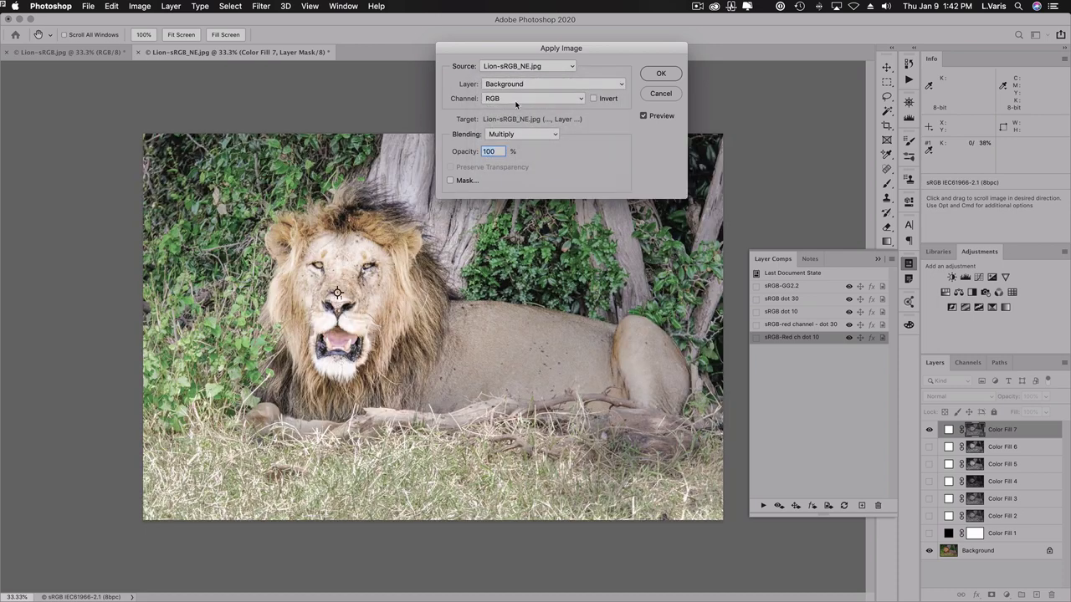
pyautogui.click(515, 99)
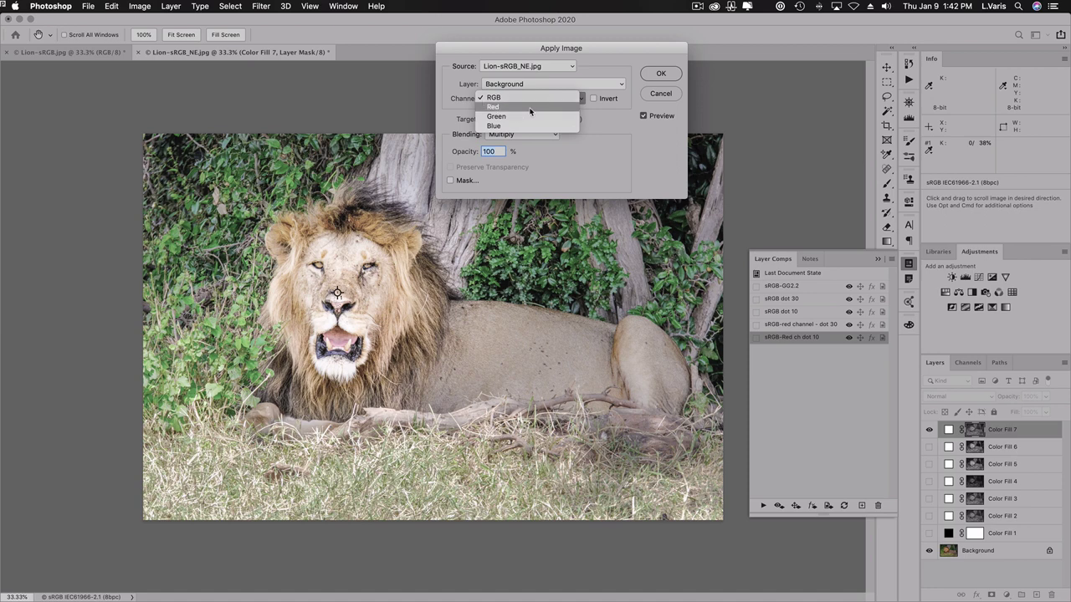
pyautogui.click(515, 111)
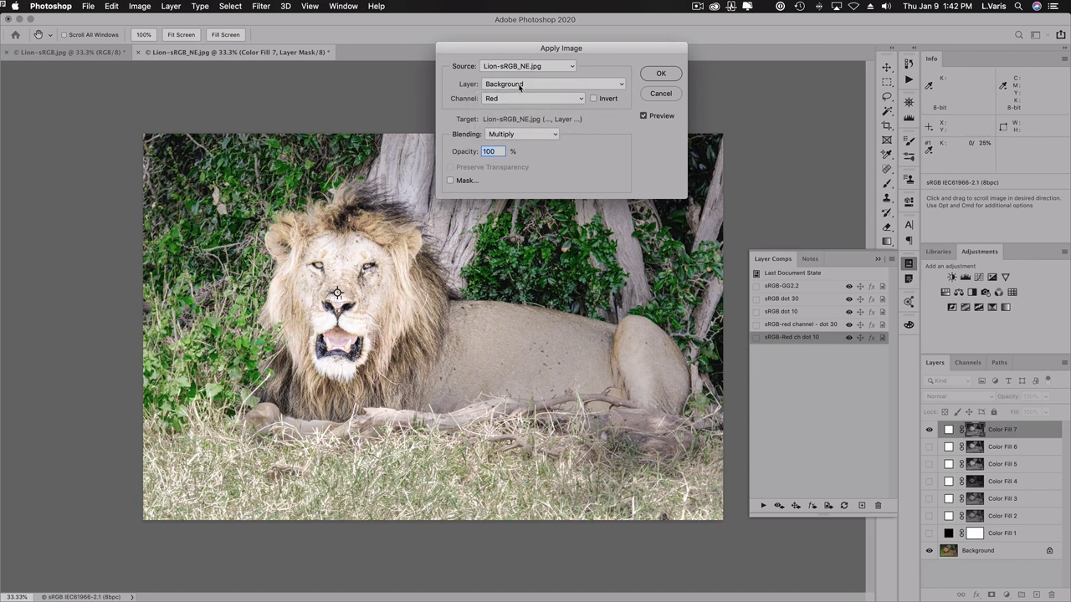
pyautogui.click(659, 73)
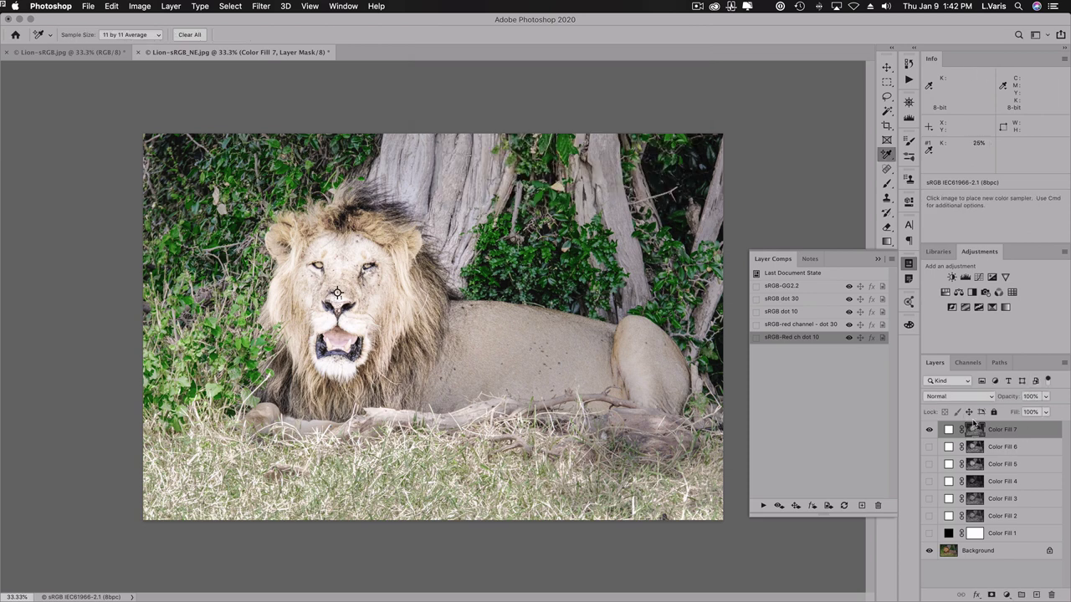
# Show the black Color Fill 1 layer and compare the rendition with the sRGB-Red ch dot 10 and sRGB-red channel - dot 30 comps.
pyautogui.click(928, 534)
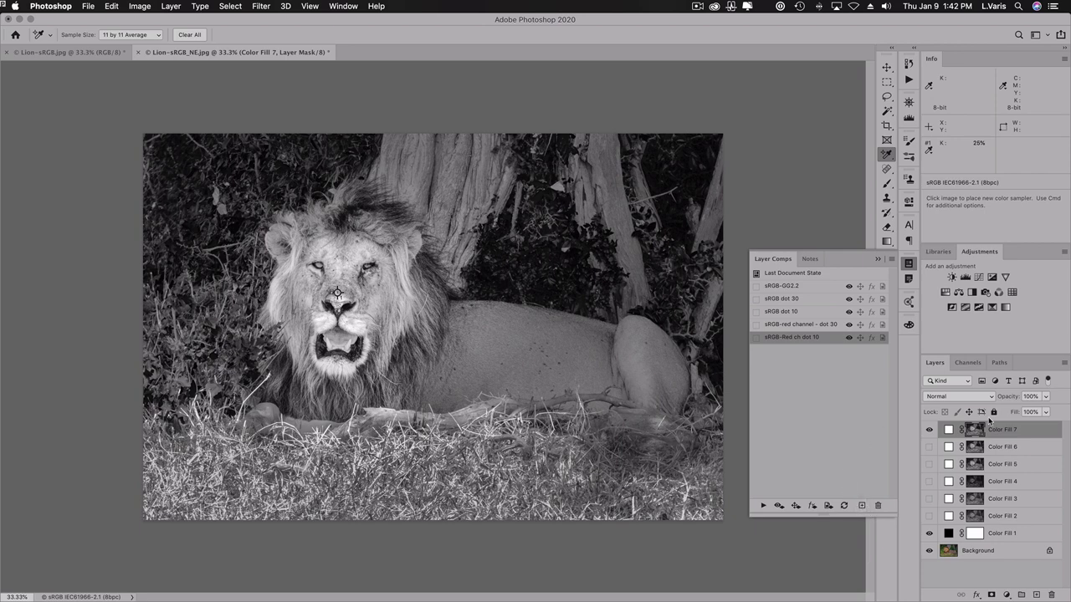
pyautogui.click(755, 338)
pyautogui.click(756, 324)
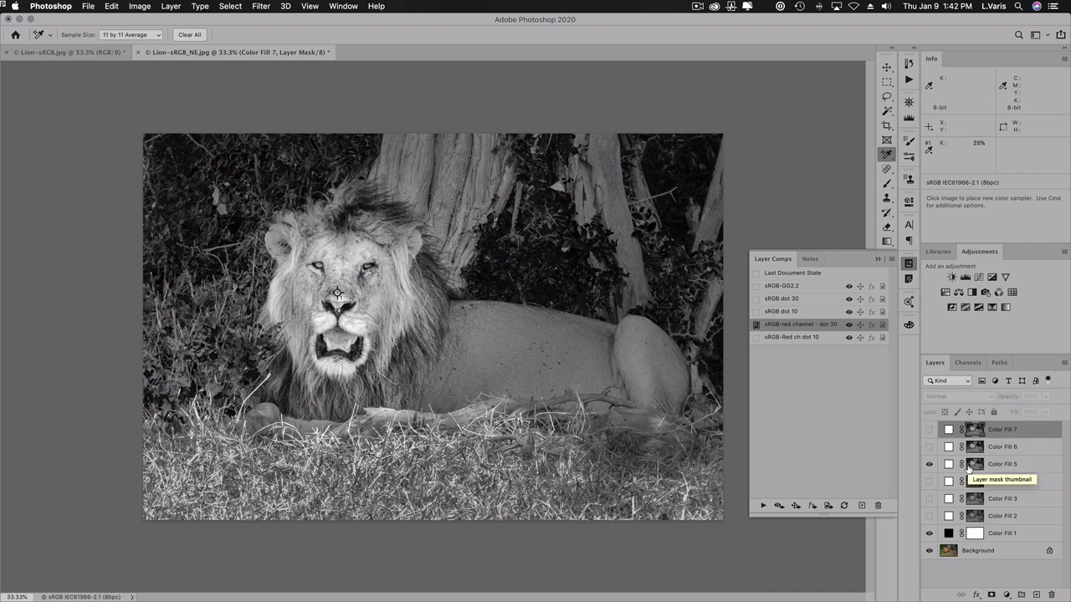
# Put away the layer comps, hide Color Fill 5 and the black Color Fill 1 layer, and display the photo's channels.
pyautogui.click(908, 266)
pyautogui.click(928, 464)
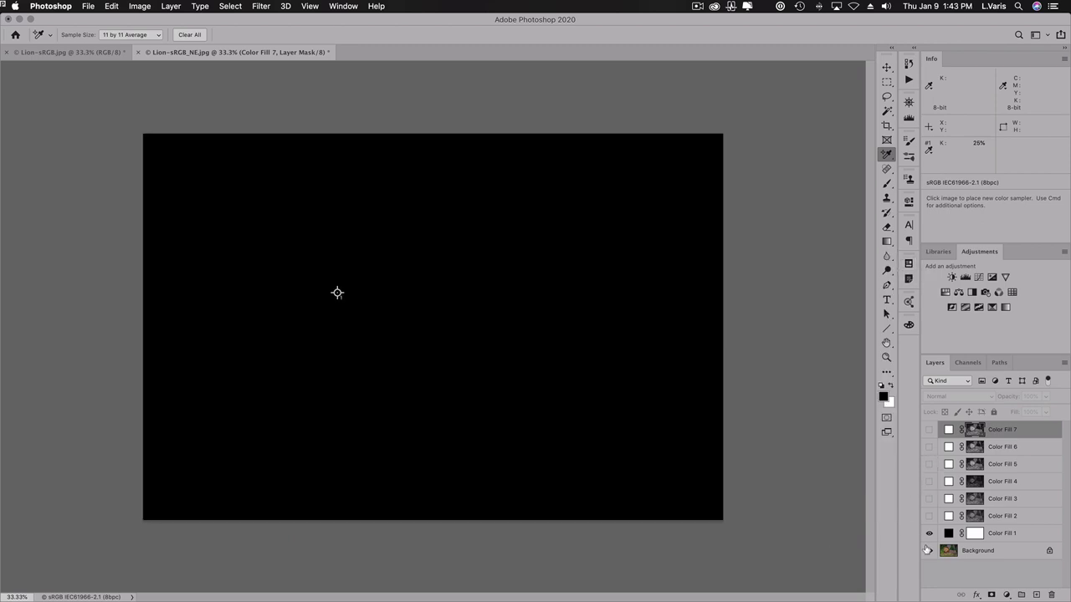
pyautogui.click(928, 551)
pyautogui.click(928, 533)
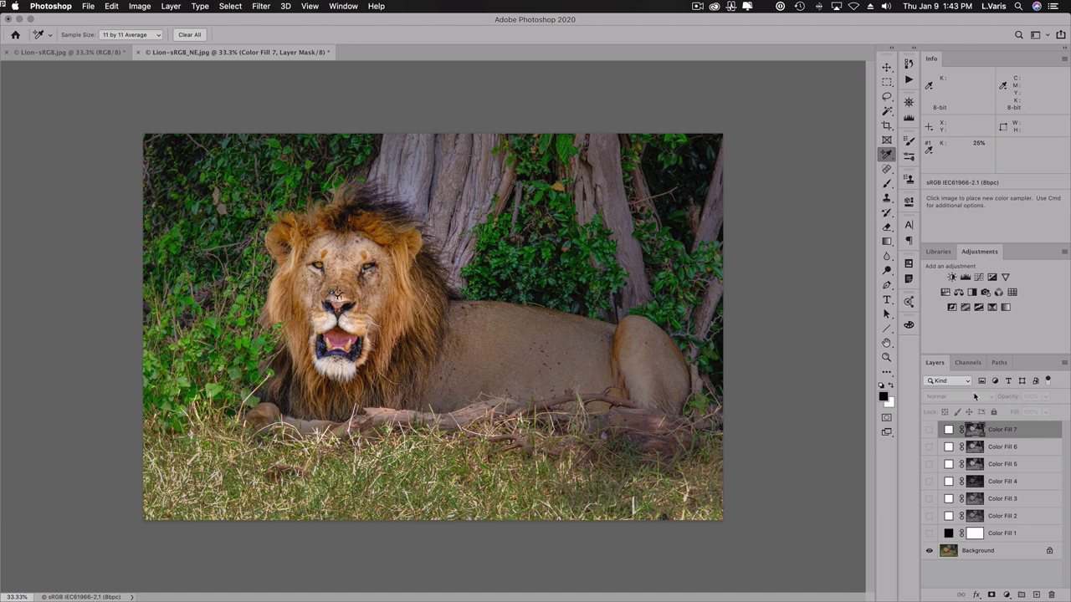
pyautogui.click(968, 362)
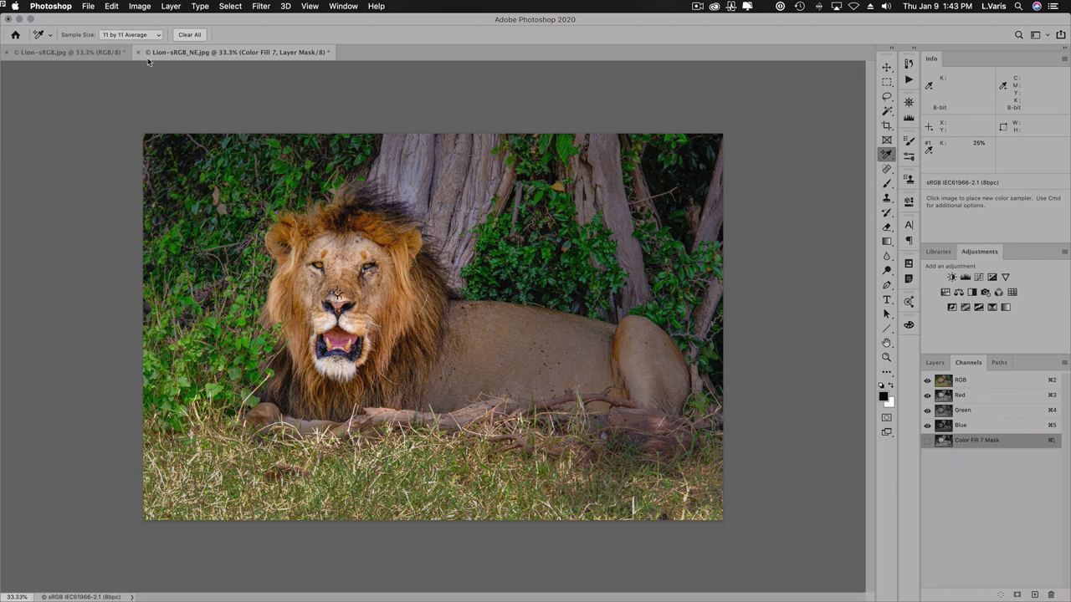
# Open Color Settings and set the Gray working space to Dot Gain 20%.
pyautogui.click(113, 7)
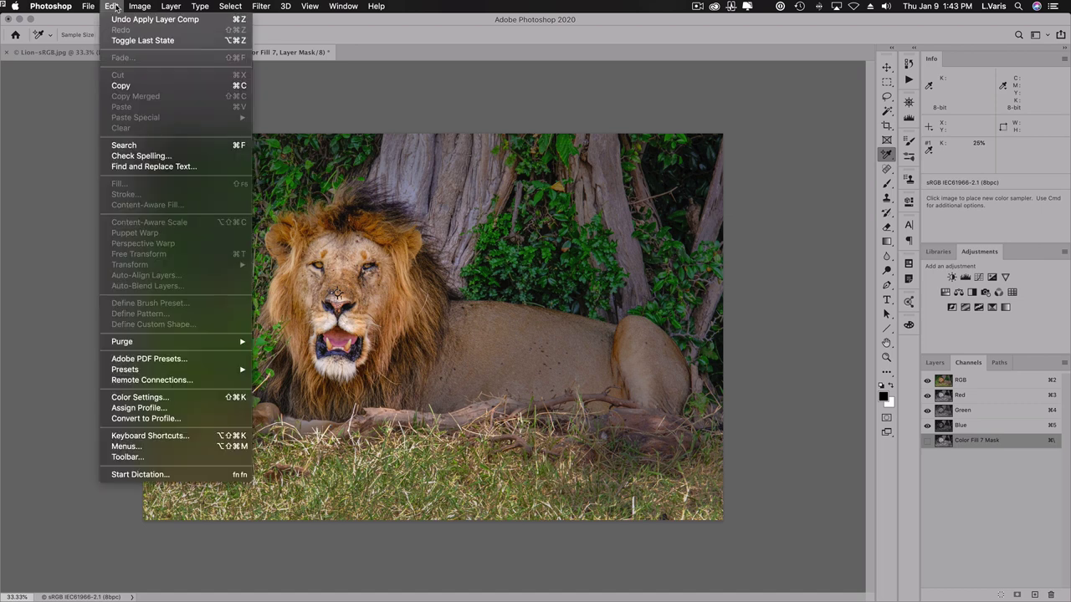
pyautogui.click(156, 398)
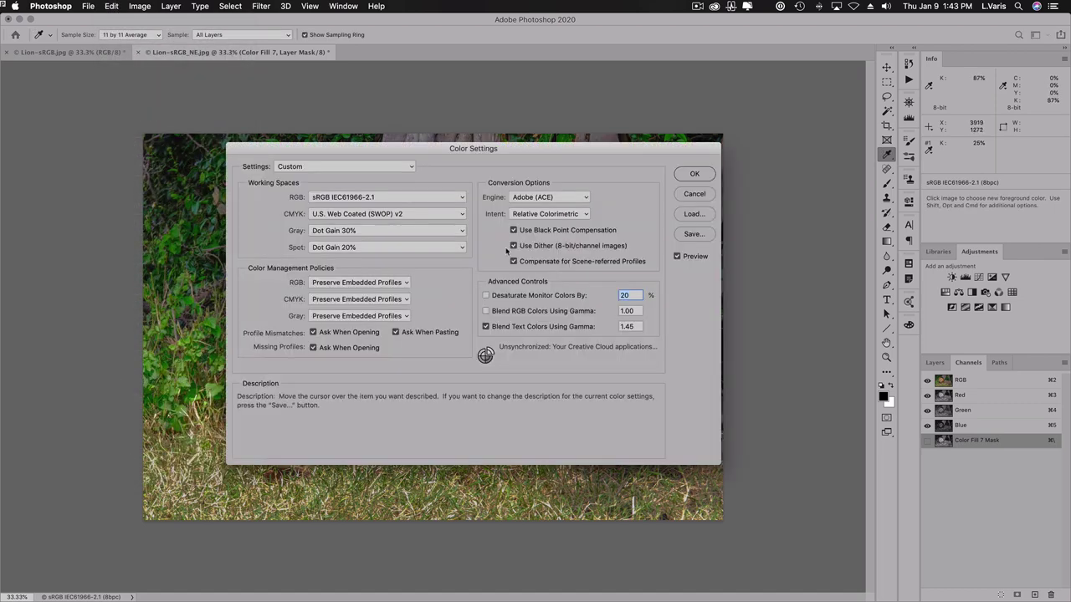
pyautogui.click(398, 230)
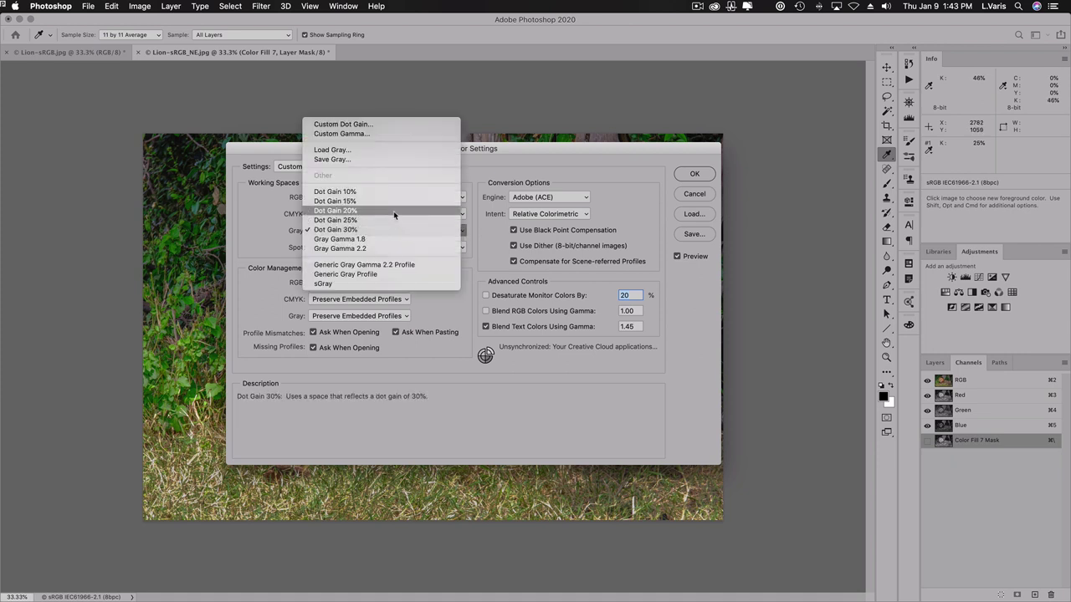
pyautogui.click(393, 211)
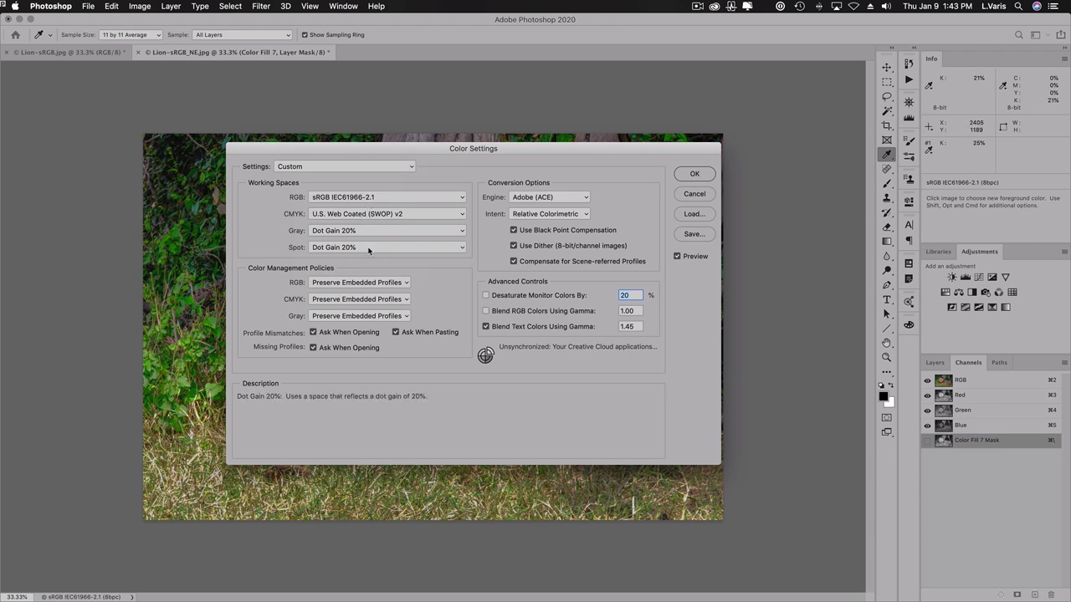
# Try Gray Gamma 2.2 as the Gray working space, and return it to Dot Gain 20%.
pyautogui.click(368, 231)
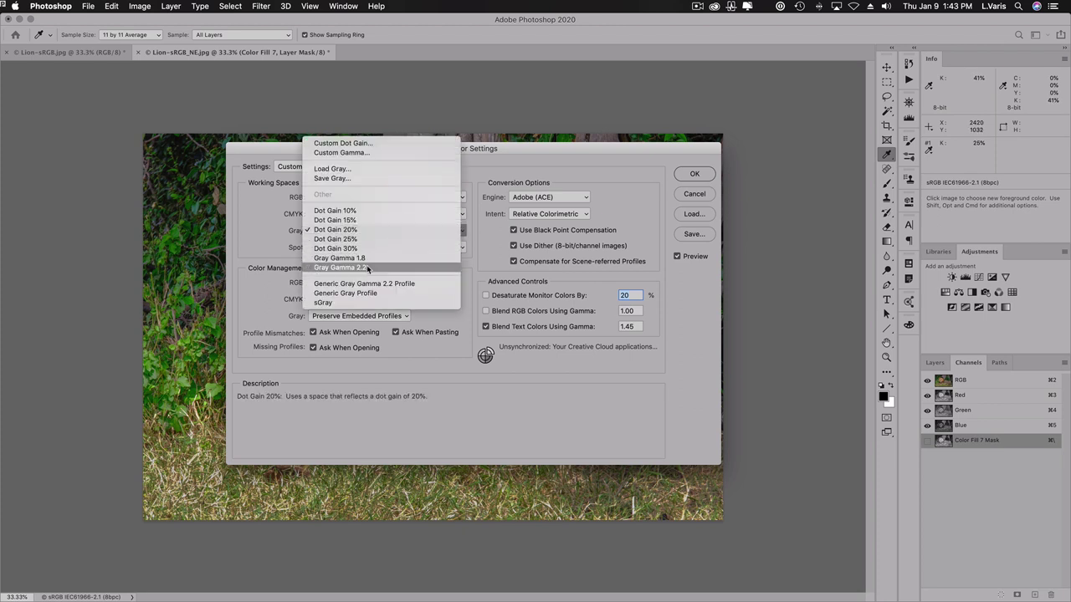
pyautogui.click(367, 269)
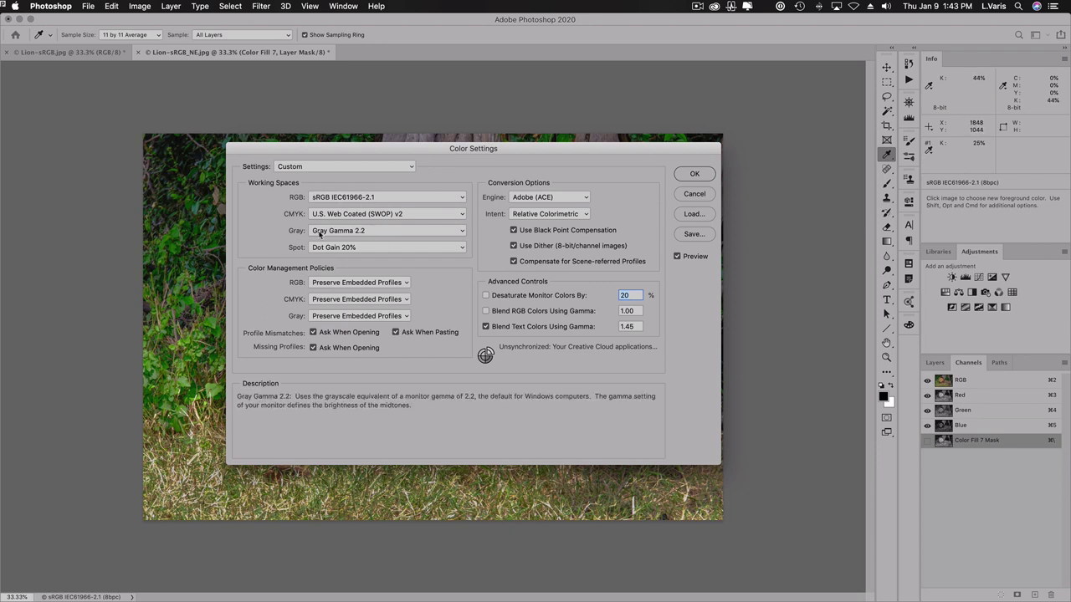
pyautogui.click(368, 231)
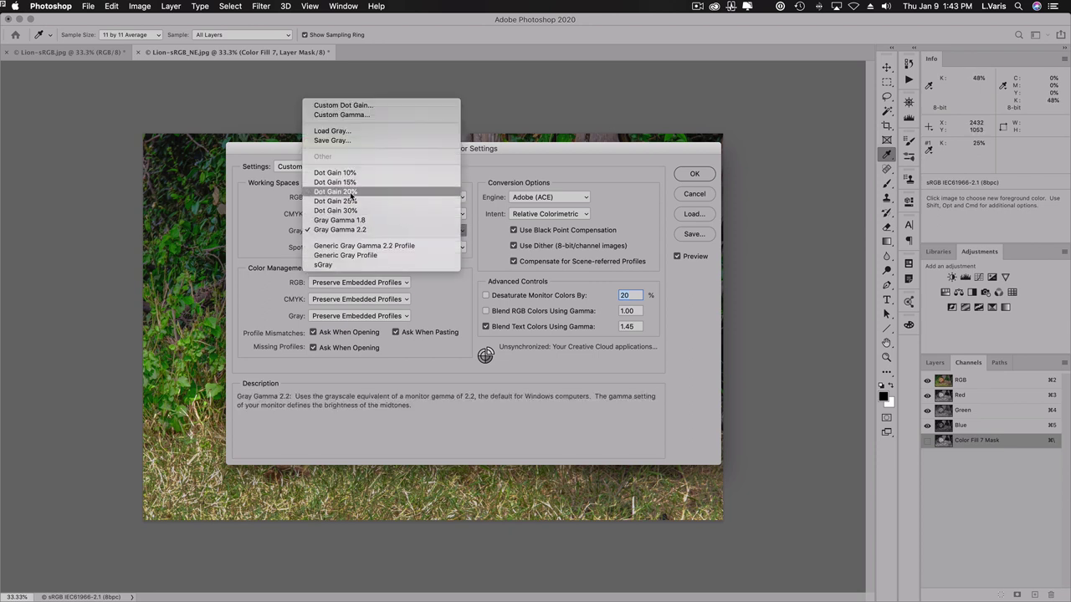
pyautogui.click(351, 193)
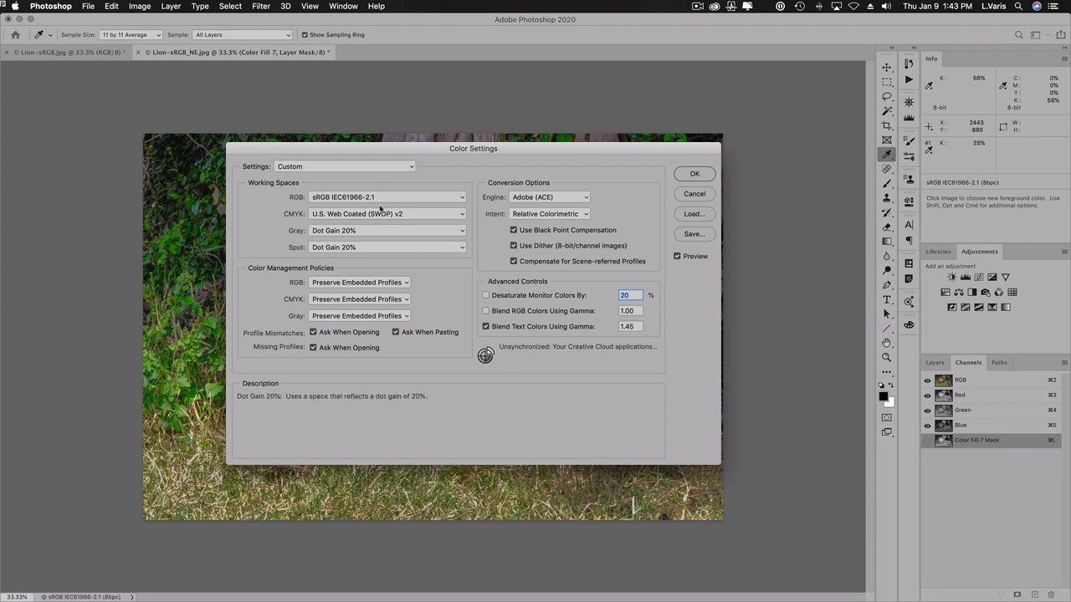
# Set the RGB working space to ProPhoto RGB and the Gray working space to Gray Gamma 1.8.
pyautogui.click(388, 194)
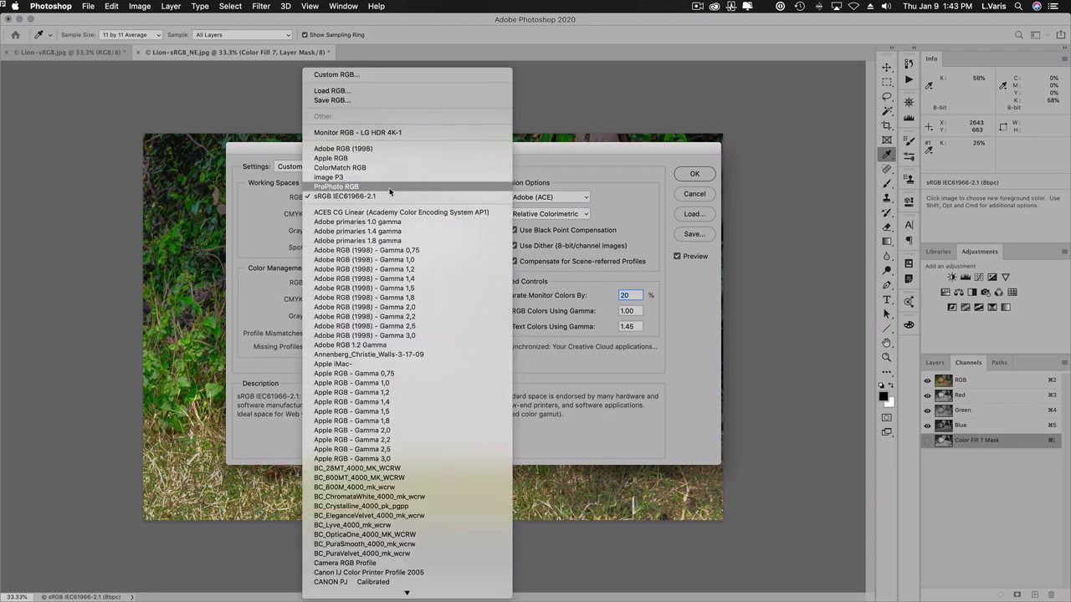
pyautogui.click(389, 188)
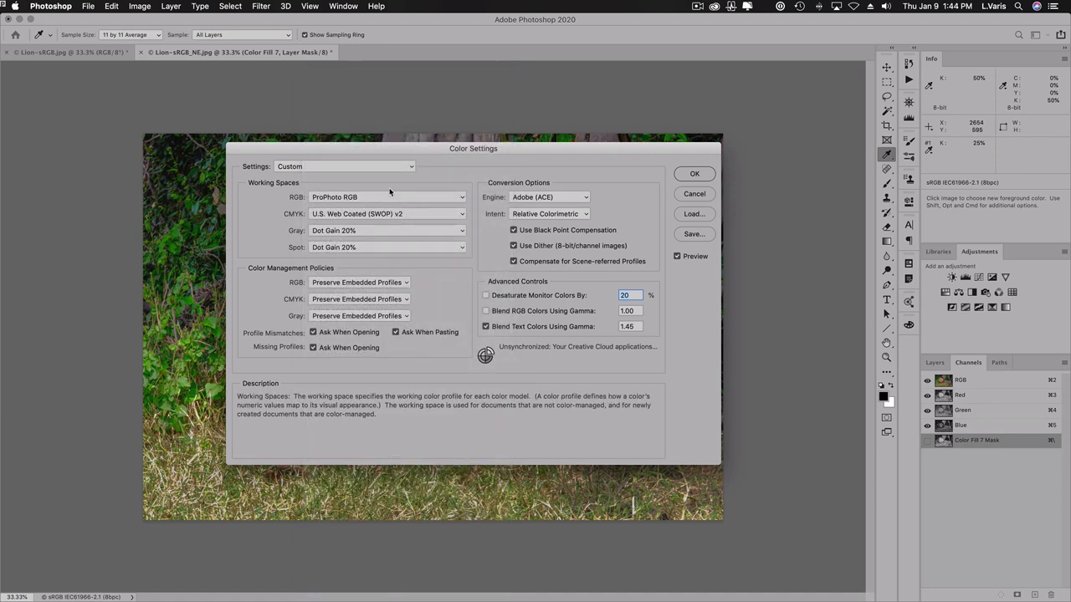
pyautogui.click(373, 232)
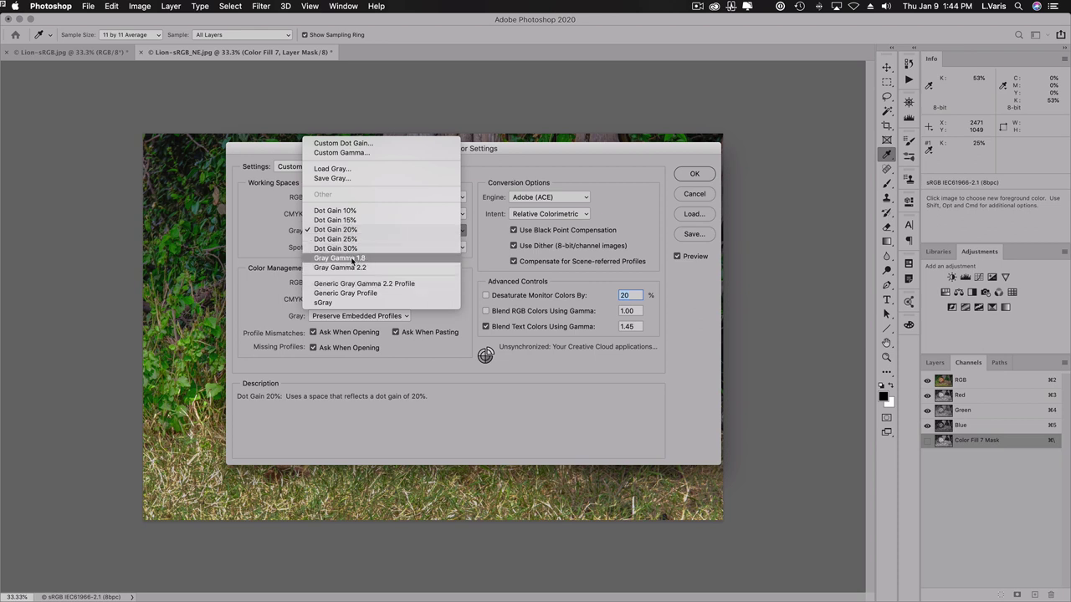
pyautogui.click(352, 260)
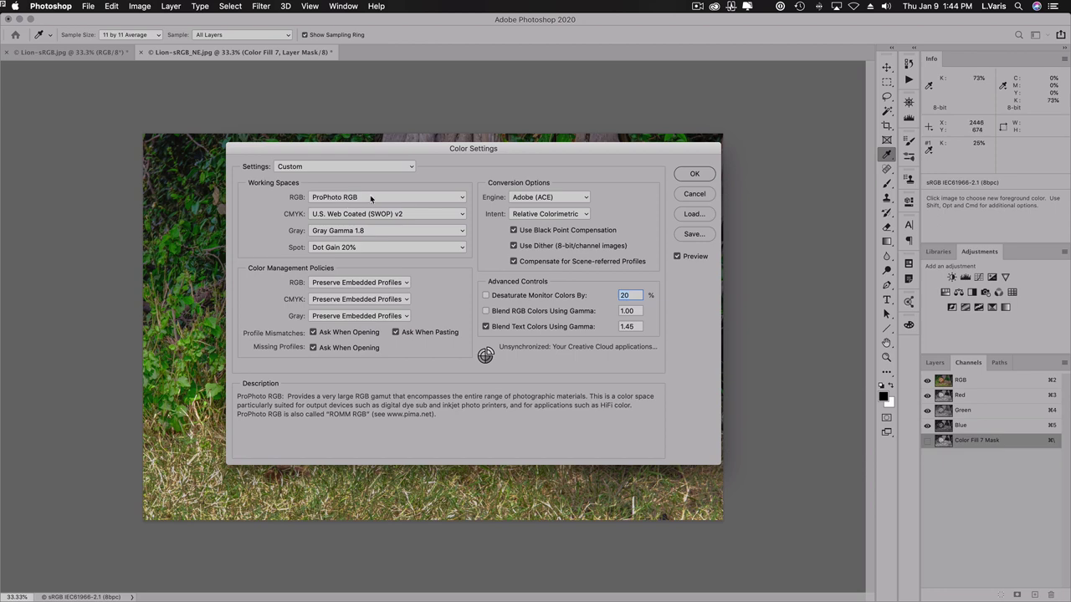
# Return the RGB working space to sRGB IEC61966-2.1 and load the North America General Purpose 2 color settings preset.
pyautogui.click(371, 198)
pyautogui.click(371, 206)
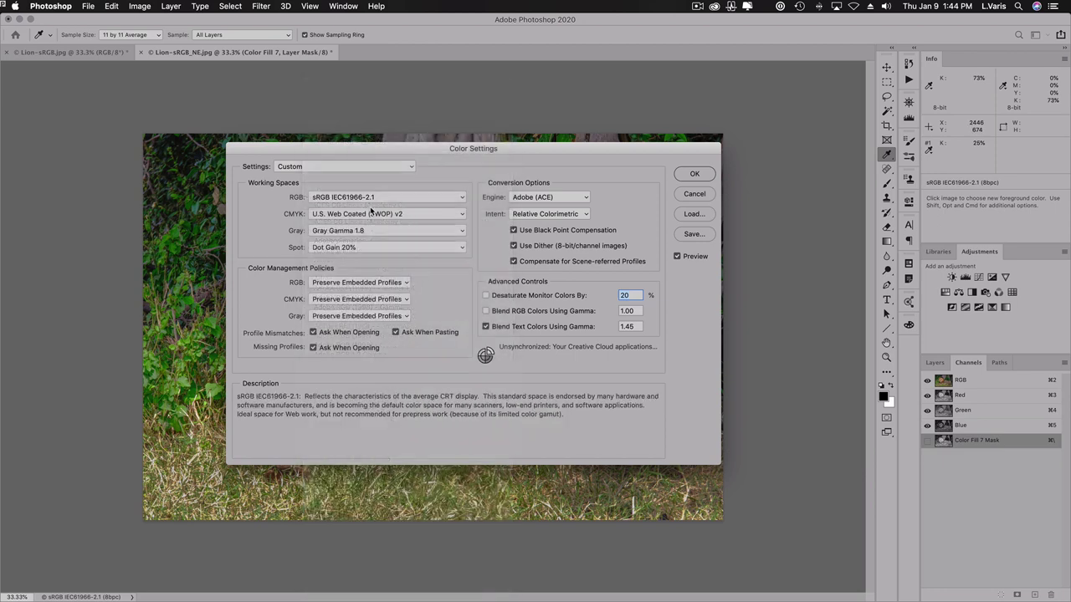
pyautogui.click(364, 166)
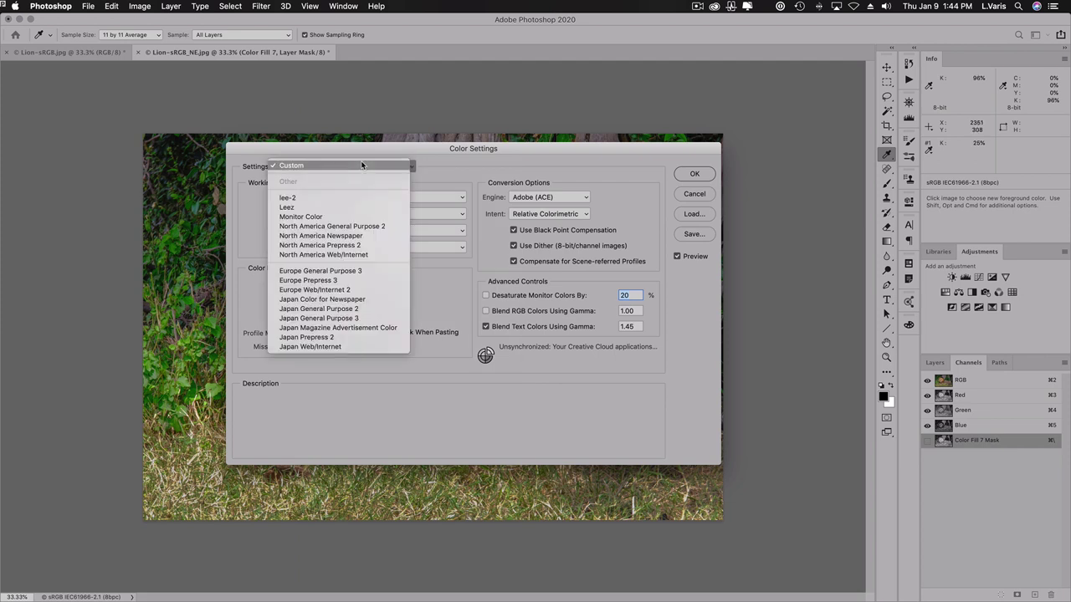
pyautogui.click(352, 227)
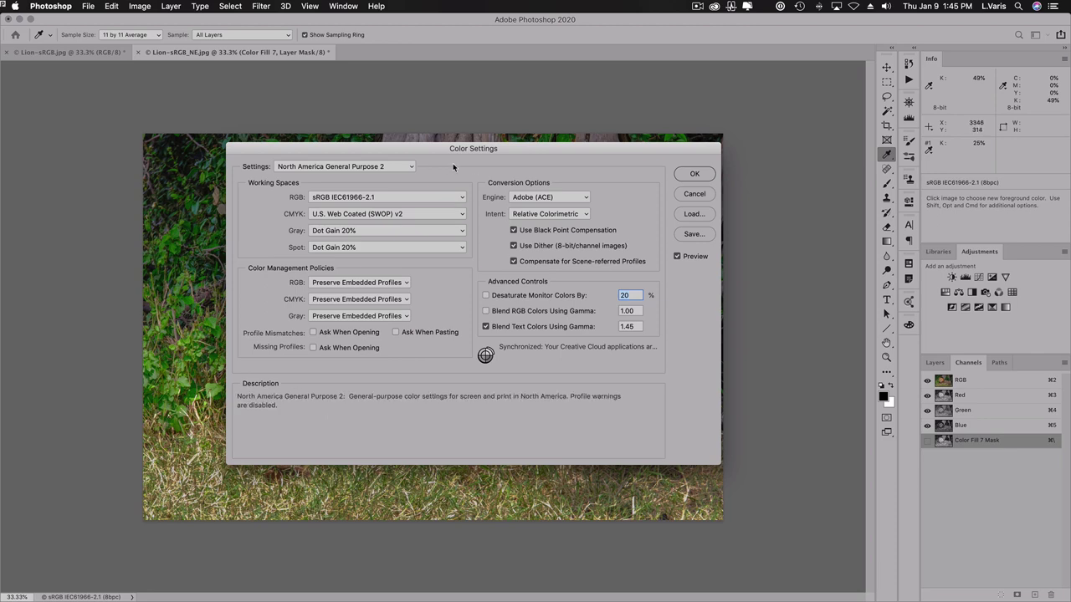
# Confirm the color settings, and switch to Lightroom Classic with its preferences closed.
pyautogui.click(691, 175)
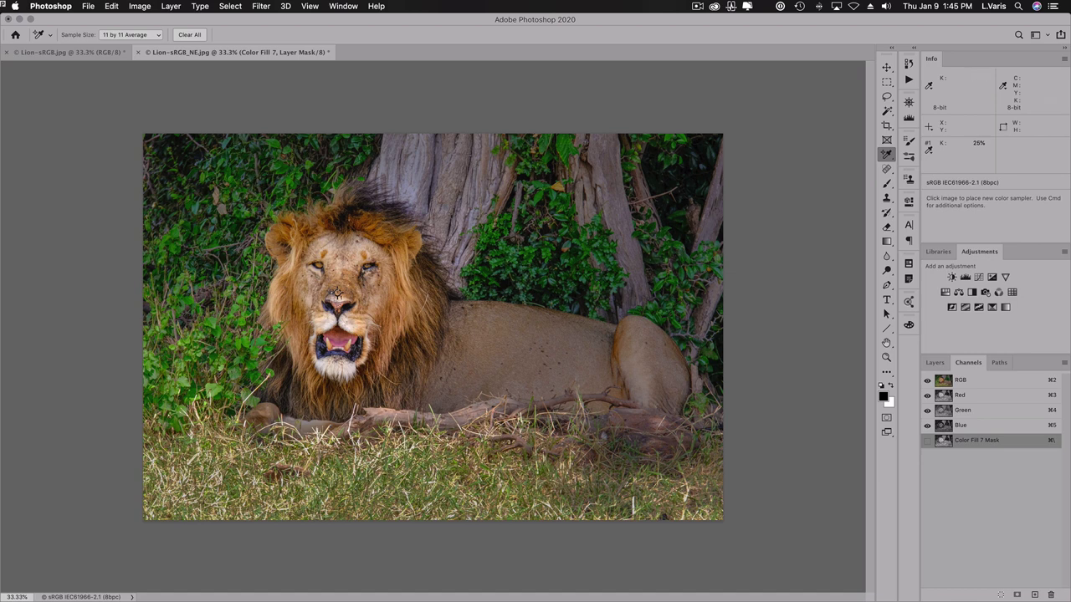
pyautogui.press('super+Tab')
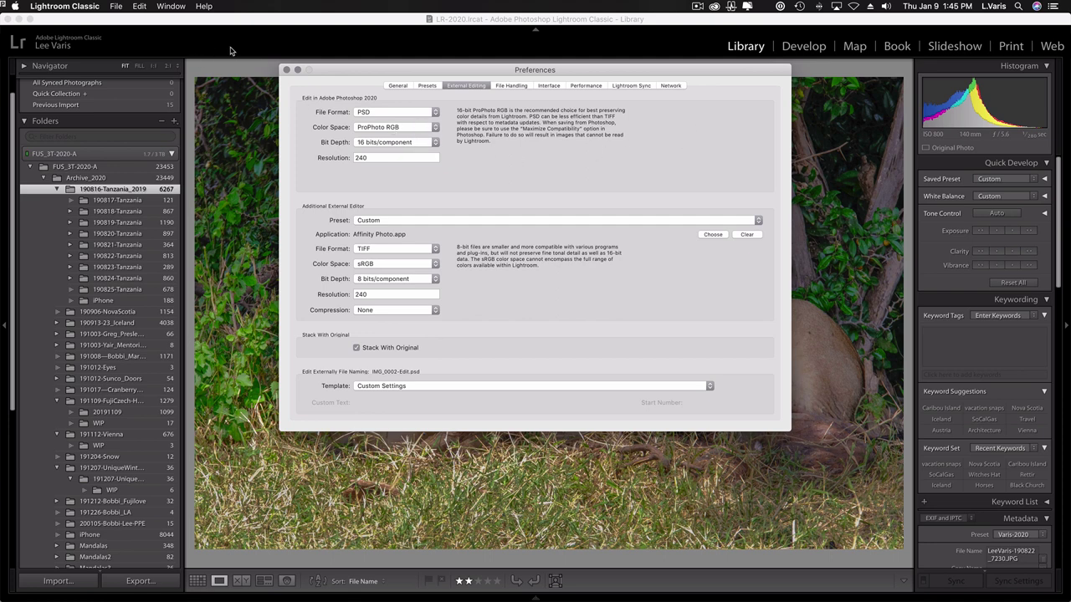
pyautogui.click(286, 69)
# Look at the external editors available under Edit In for the lion photo.
pyautogui.click(116, 6)
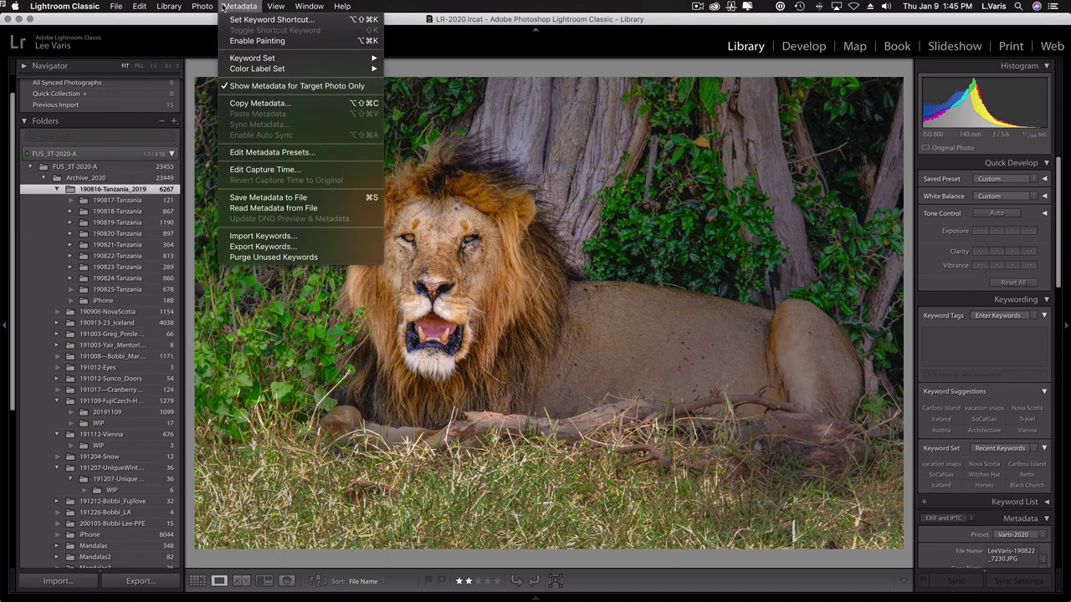
pyautogui.moveTo(204, 6)
pyautogui.moveTo(251, 102)
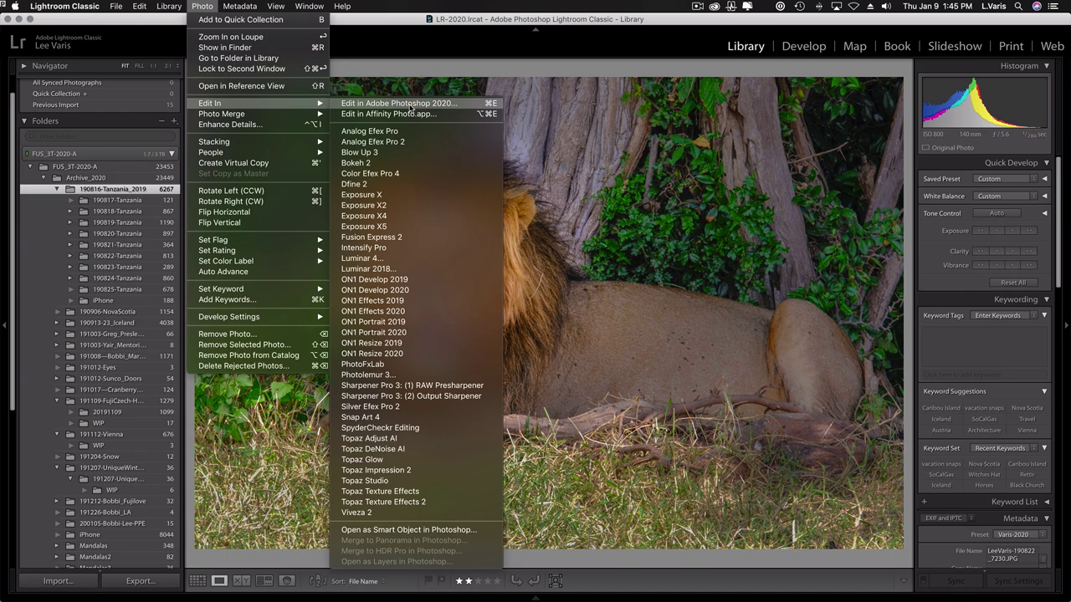
pyautogui.click(599, 160)
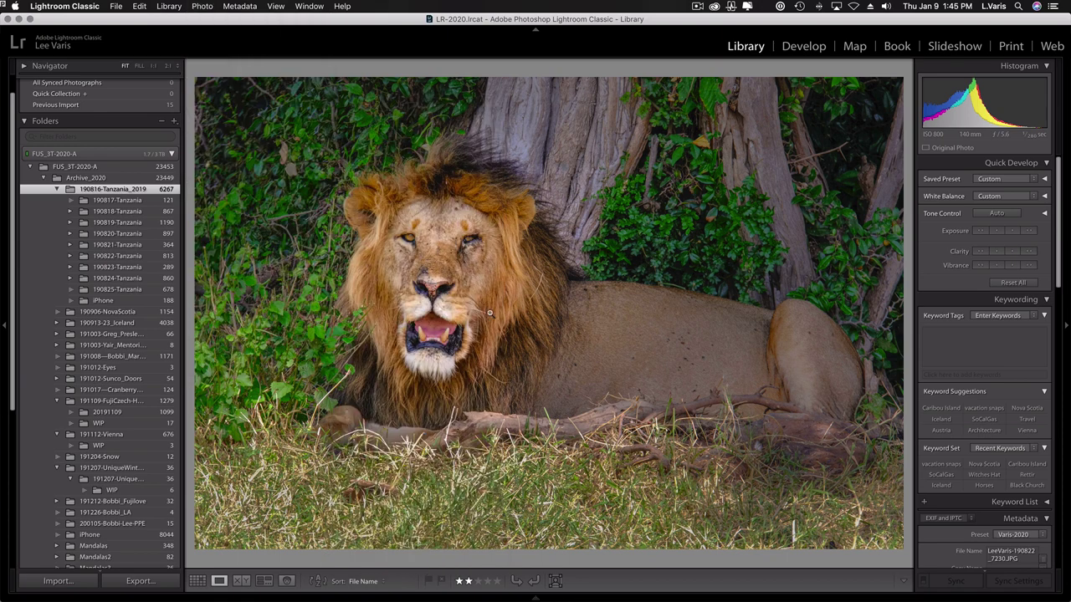
# In Lightroom Classic, set external editing in Photoshop 2020 to the sRGB color space and 8 bits/component.
pyautogui.moveTo(277, 599)
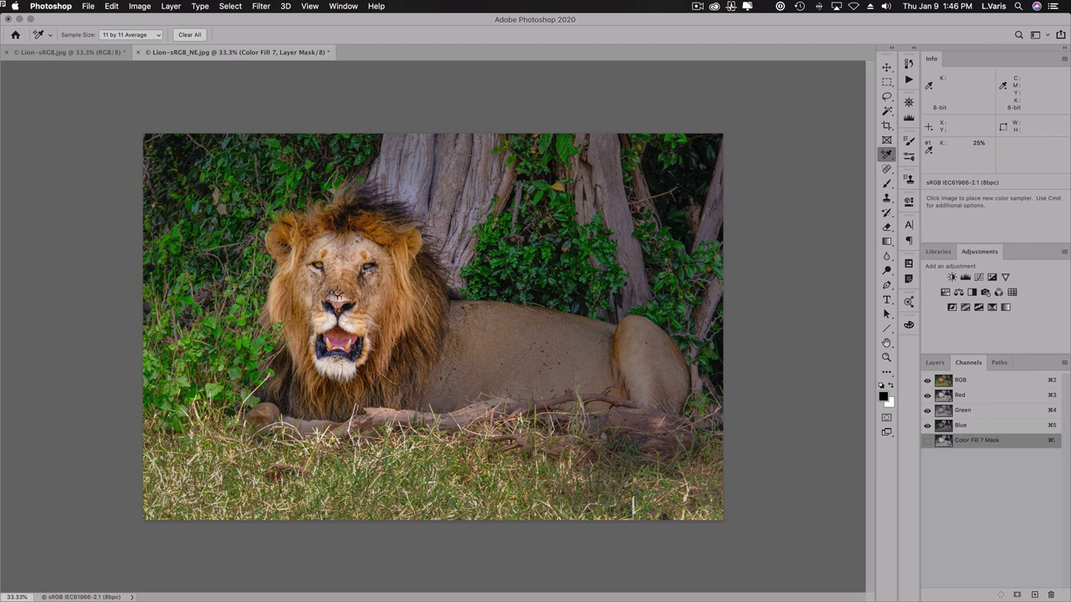
pyautogui.press('super+Tab')
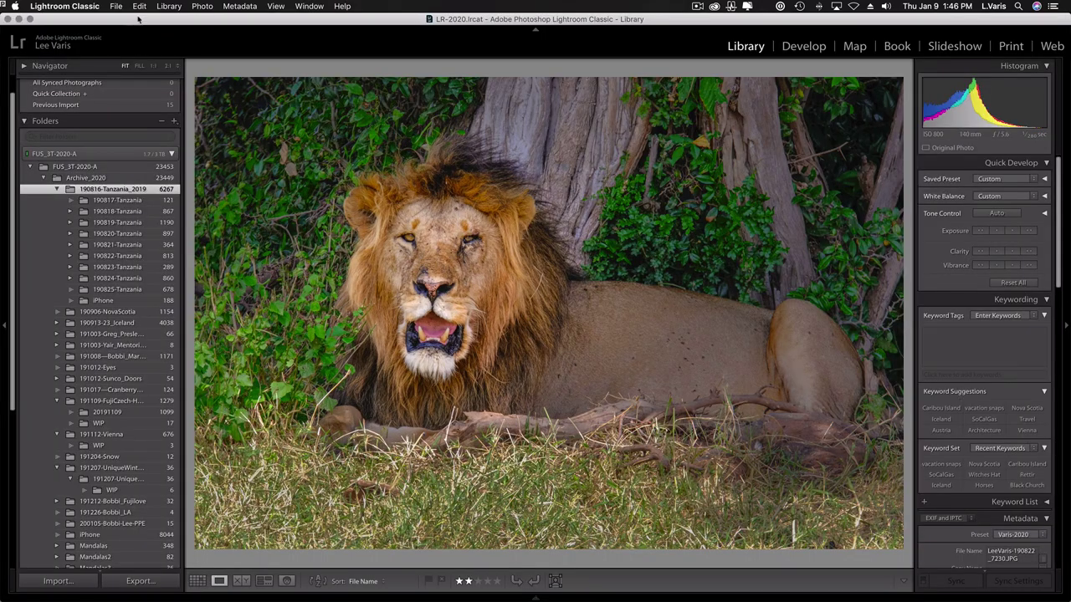
pyautogui.click(116, 6)
pyautogui.moveTo(64, 6)
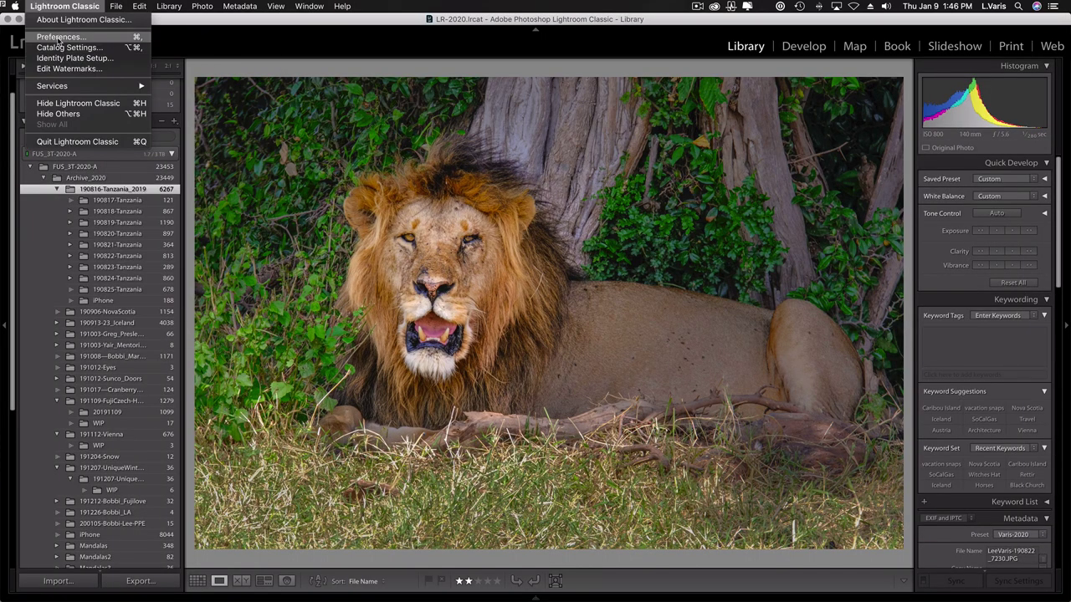
pyautogui.click(58, 38)
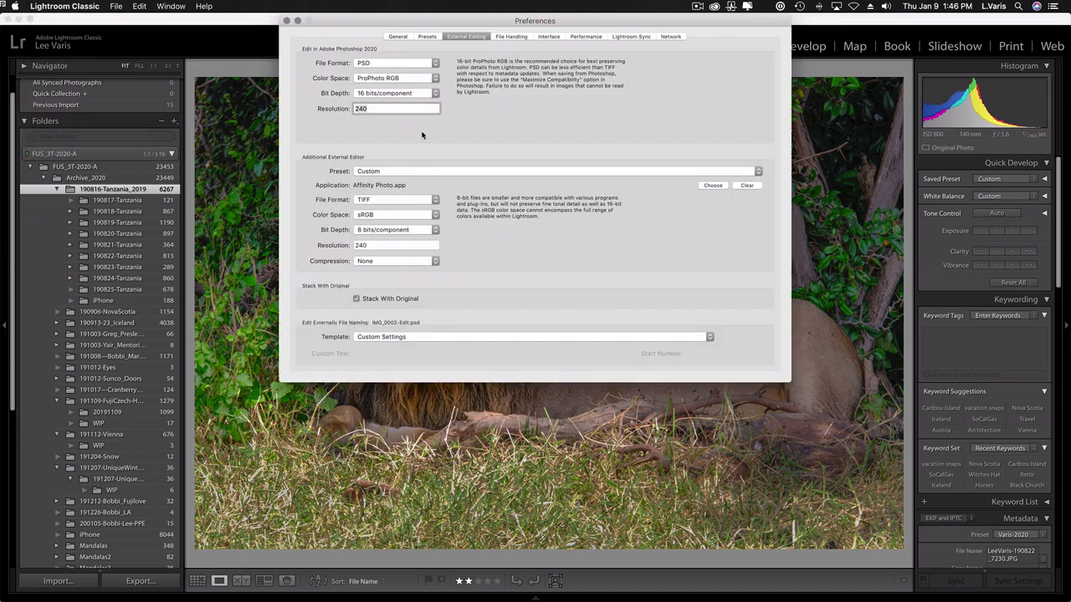
pyautogui.click(414, 78)
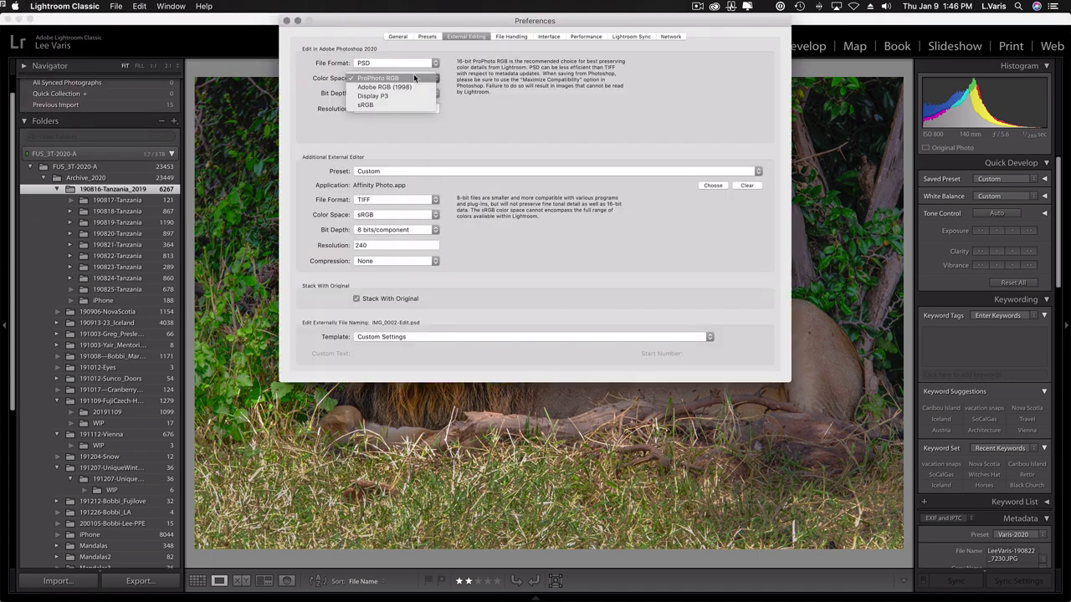
pyautogui.click(414, 105)
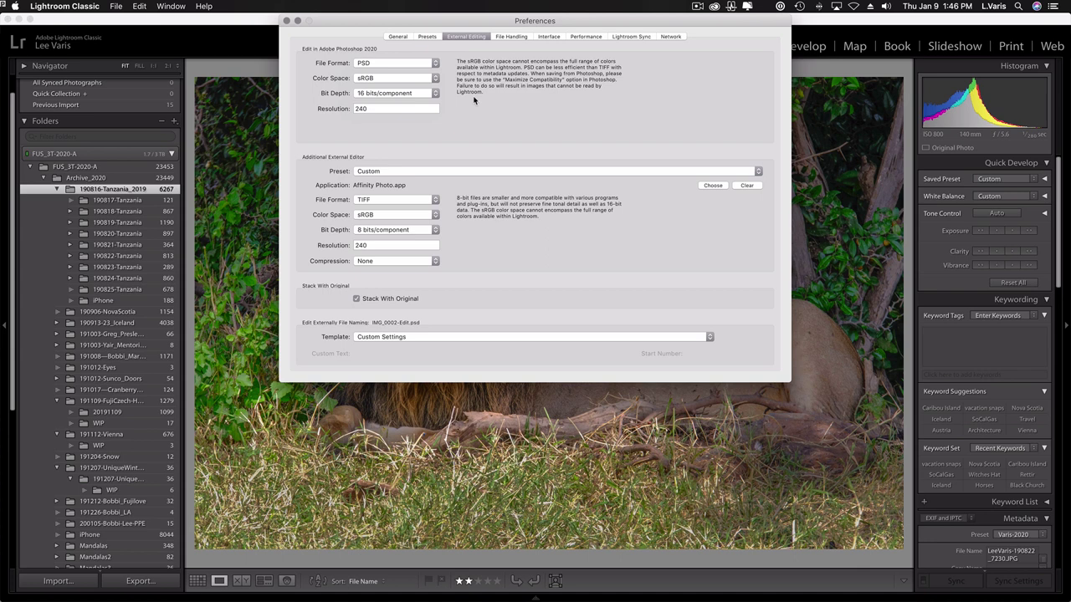
pyautogui.click(416, 93)
pyautogui.click(408, 103)
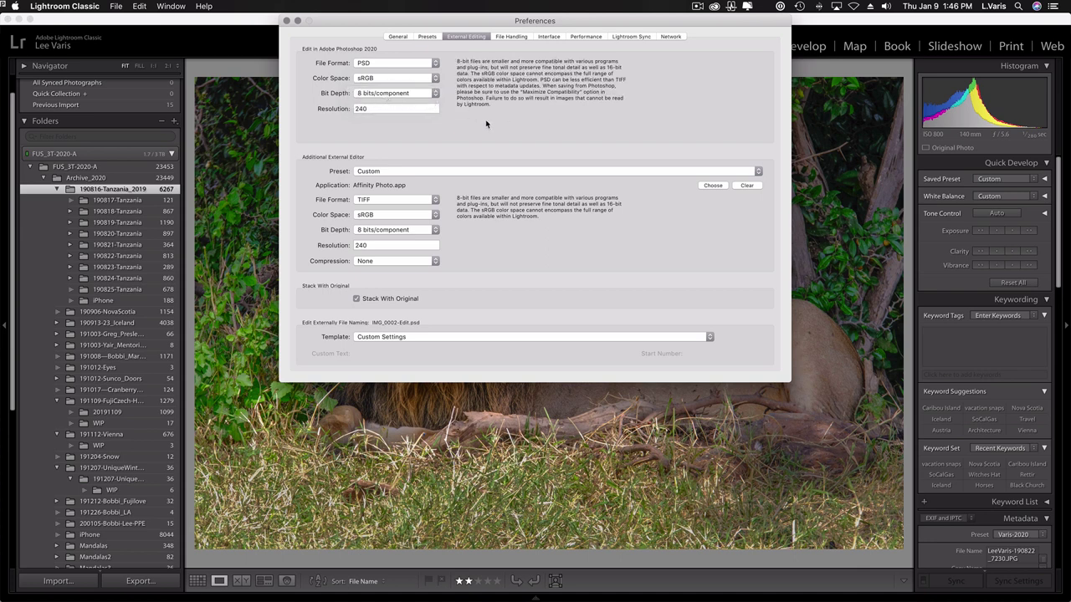
pyautogui.moveTo(418, 23); pyautogui.dragTo(381, 123)
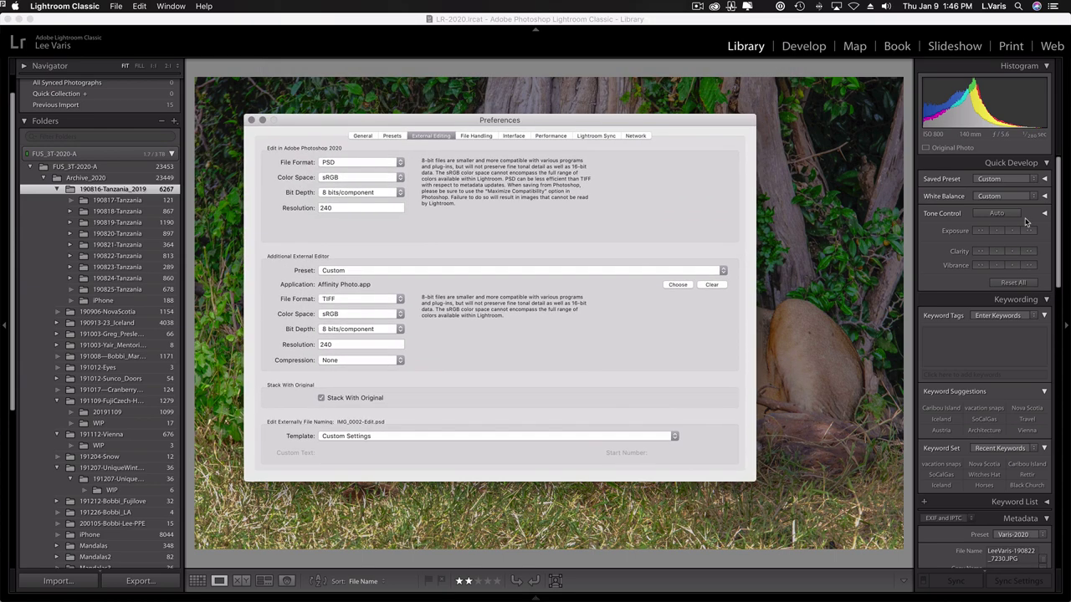
pyautogui.click(251, 121)
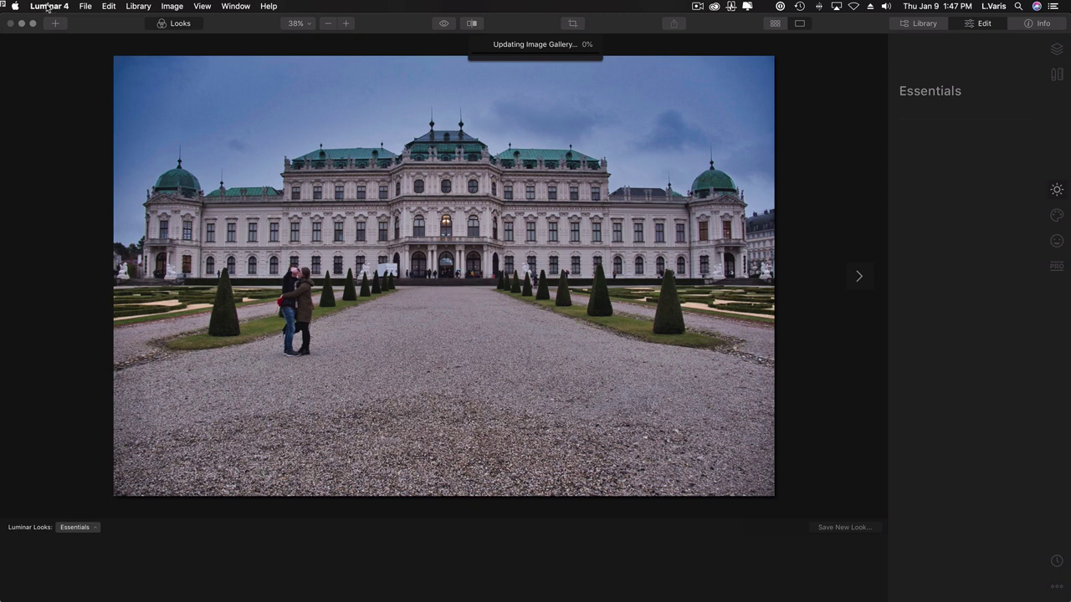
# Switch to Luminar 4 and check its preferences for color space settings.
pyautogui.click(48, 7)
pyautogui.click(48, 7)
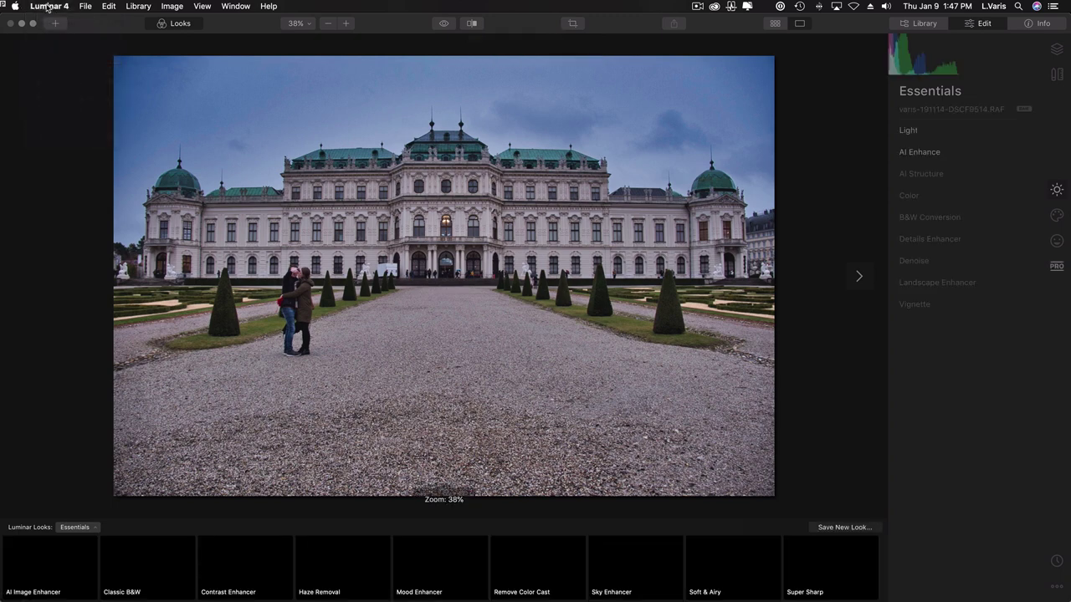
pyautogui.click(48, 7)
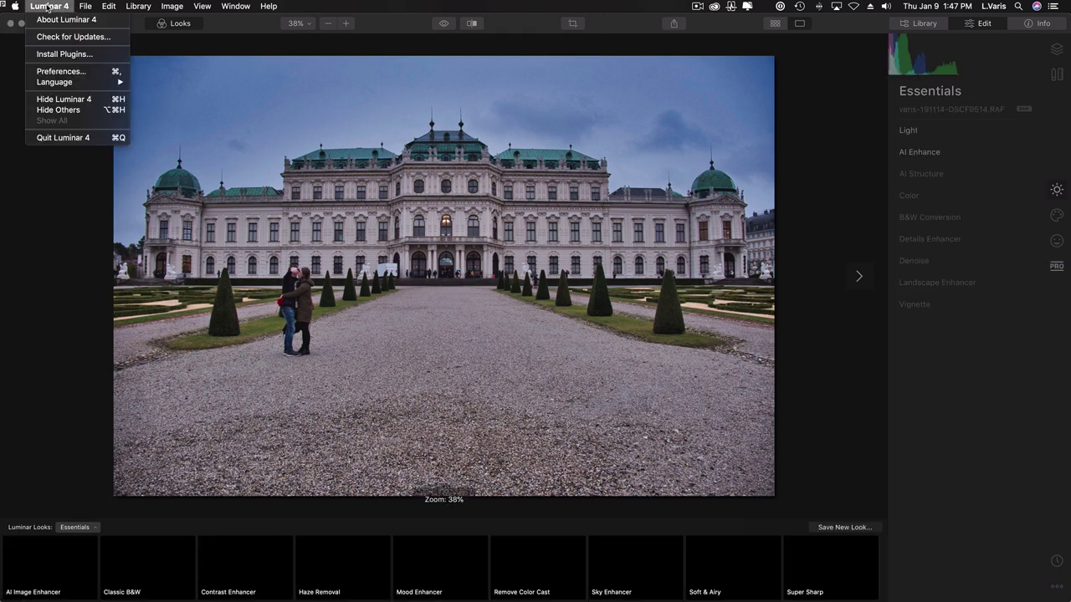
pyautogui.click(50, 73)
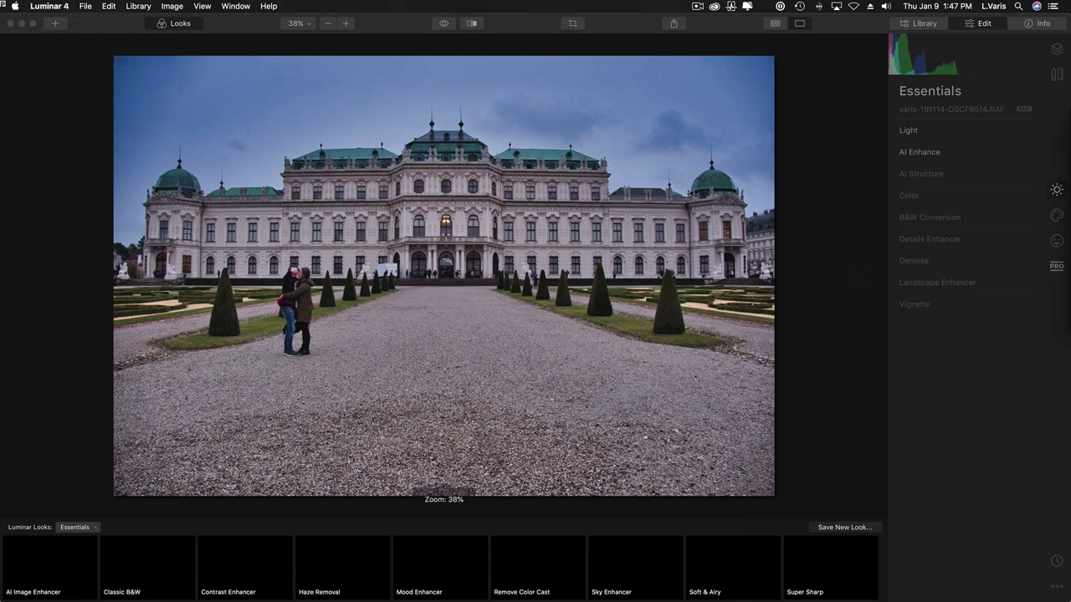
pyautogui.moveTo(957, 119); pyautogui.dragTo(476, 121)
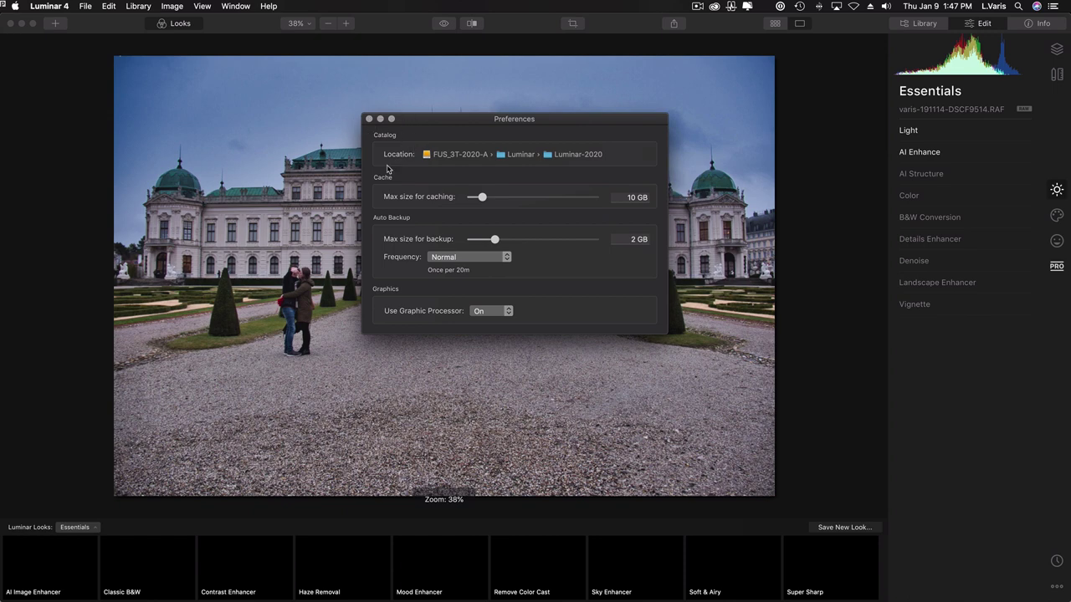
pyautogui.click(369, 120)
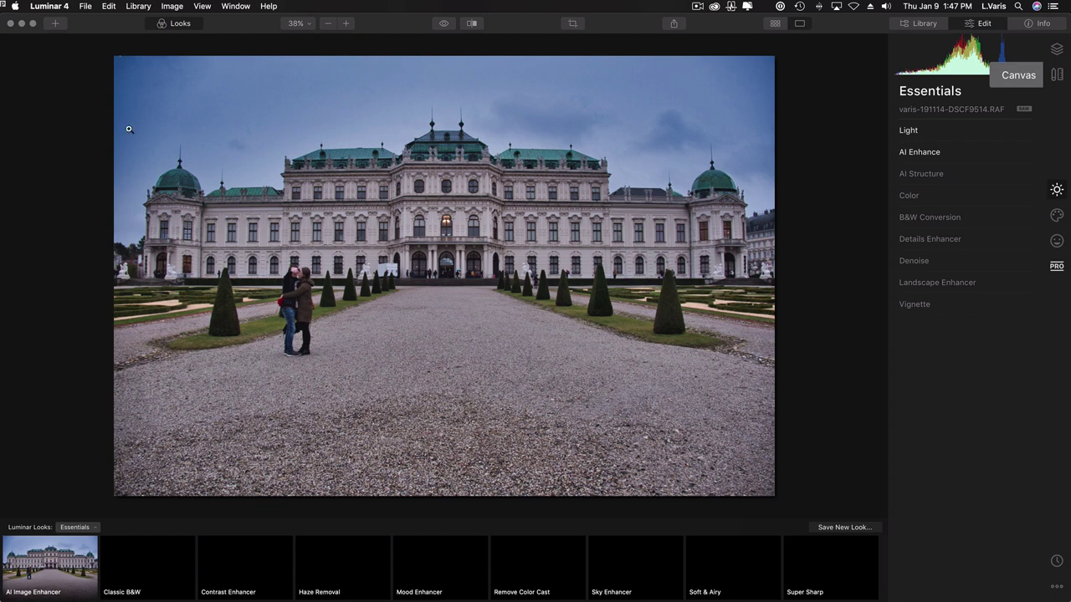
# Examine the color space choices in the export options for the palace photo, leaving without exporting.
pyautogui.click(85, 6)
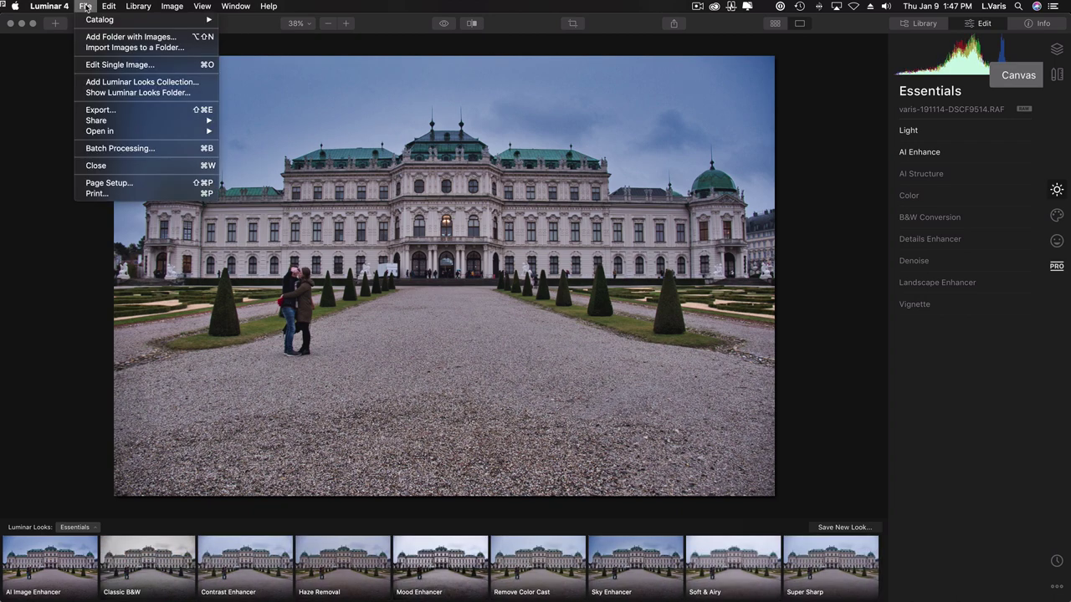
pyautogui.click(89, 112)
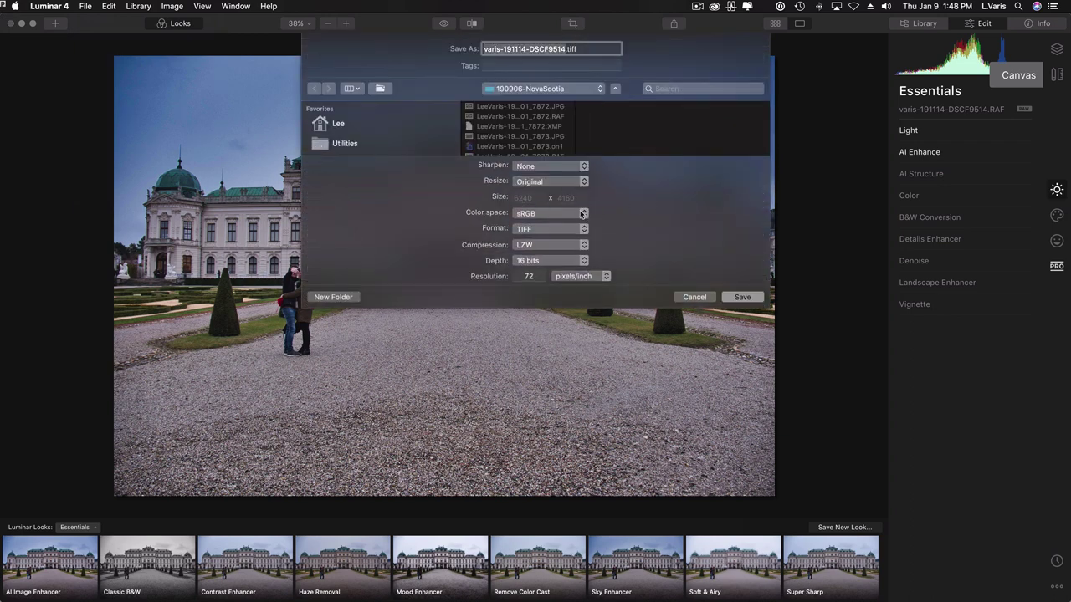
pyautogui.click(582, 214)
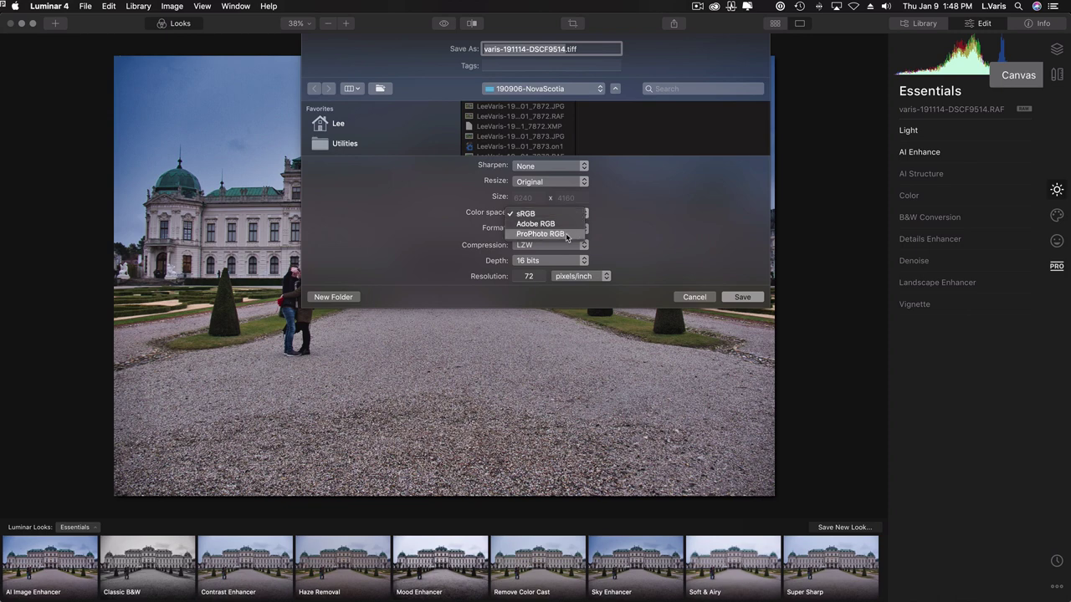
pyautogui.click(627, 224)
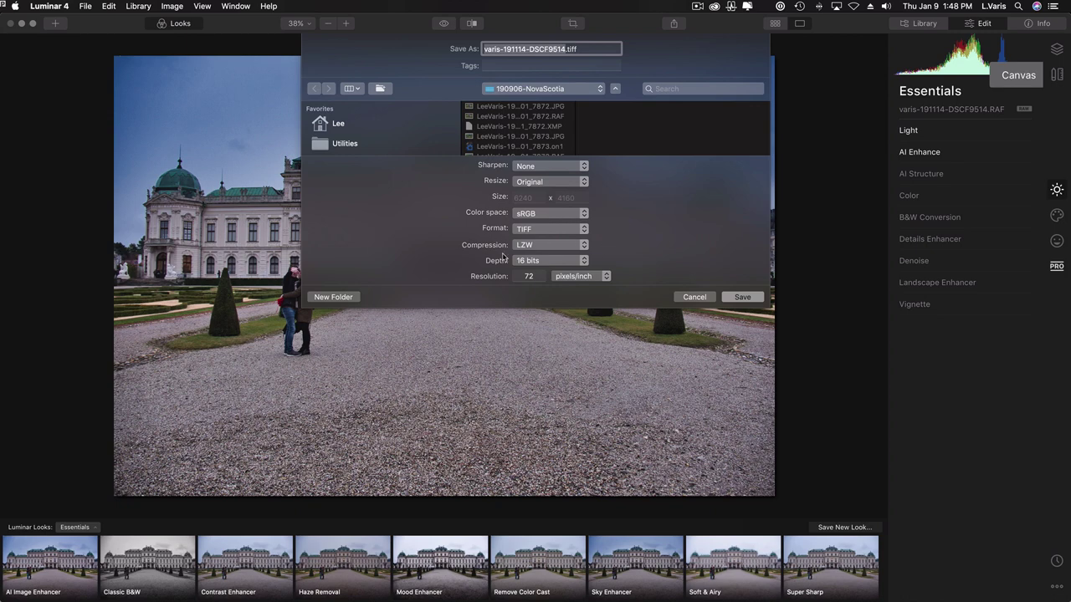
pyautogui.click(694, 297)
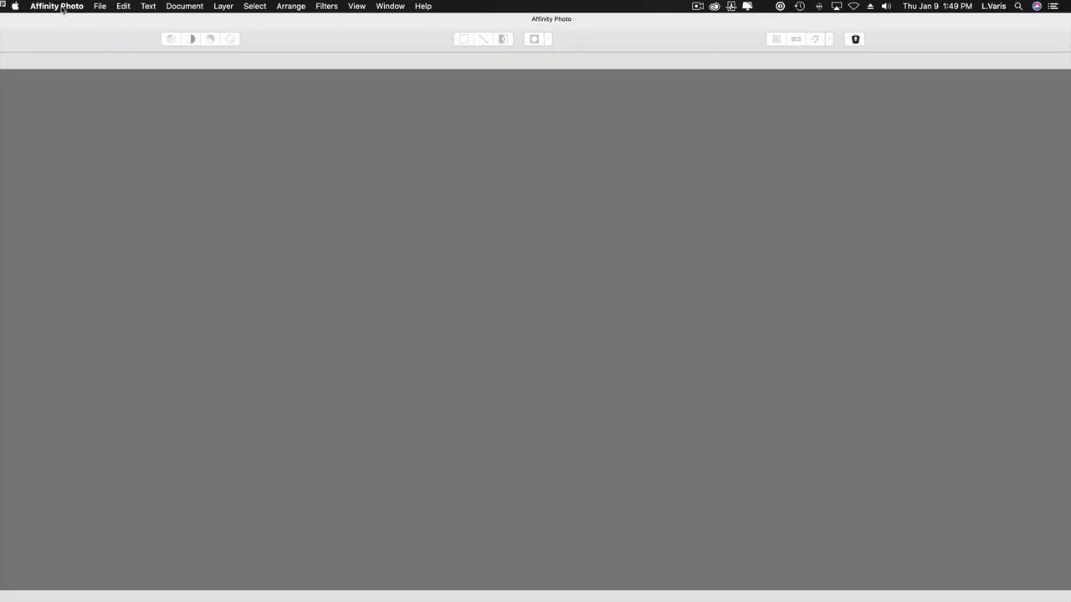
# Switch to Affinity Photo and examine the RGB and CMYK color profile choices in its Color preferences.
pyautogui.click(57, 6)
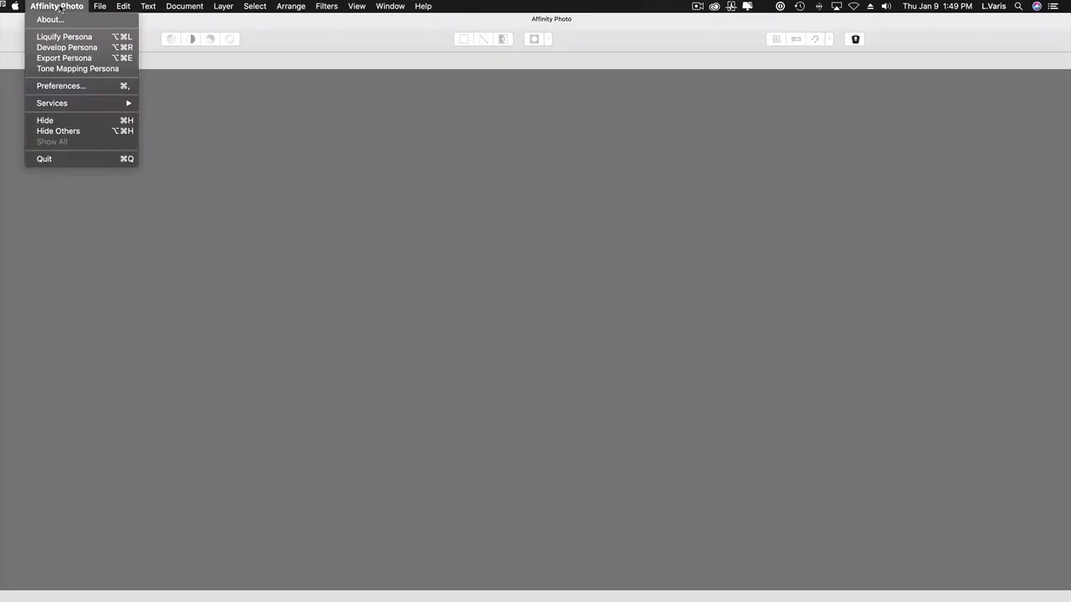
pyautogui.click(60, 85)
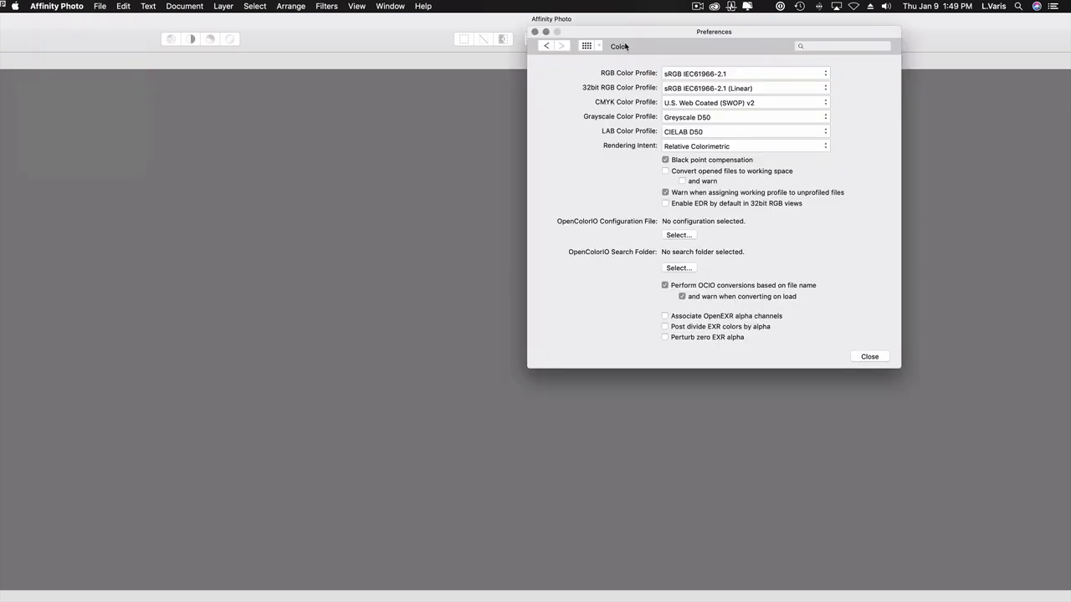
pyautogui.moveTo(652, 34); pyautogui.dragTo(549, 133)
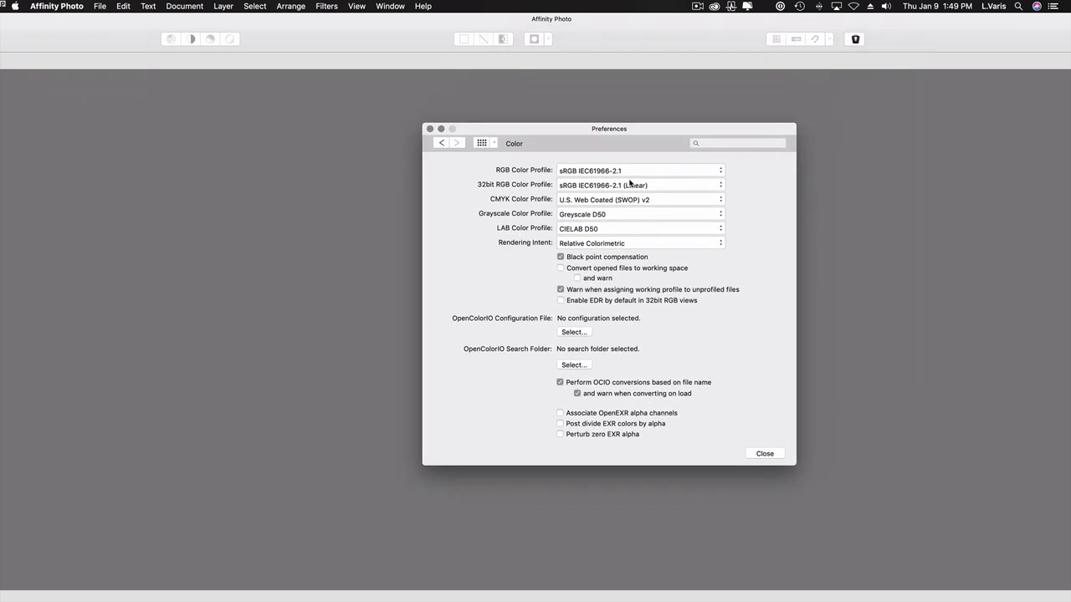
pyautogui.click(680, 174)
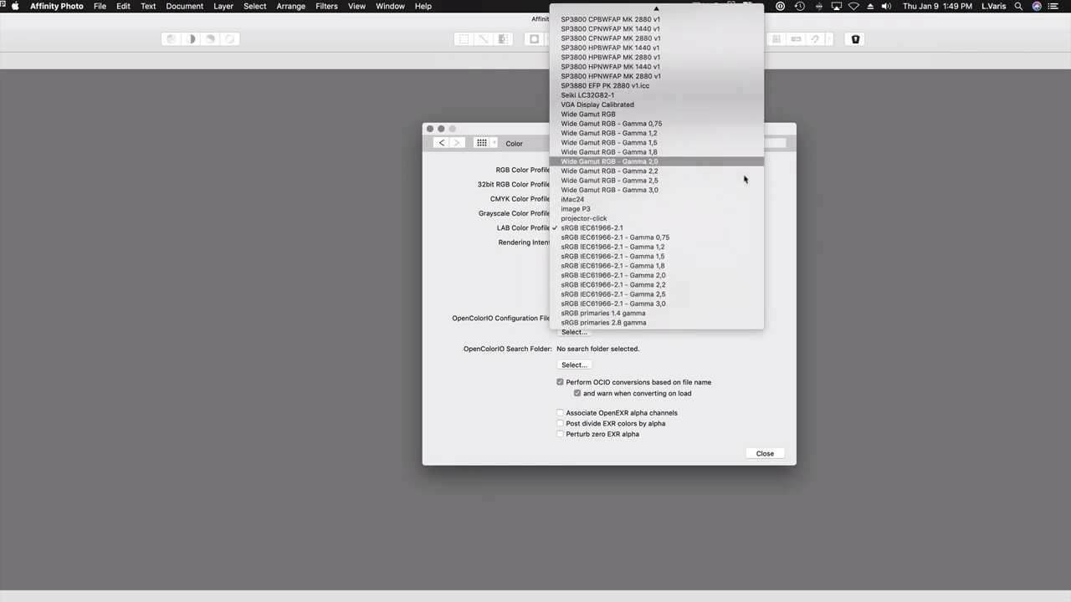
pyautogui.click(736, 228)
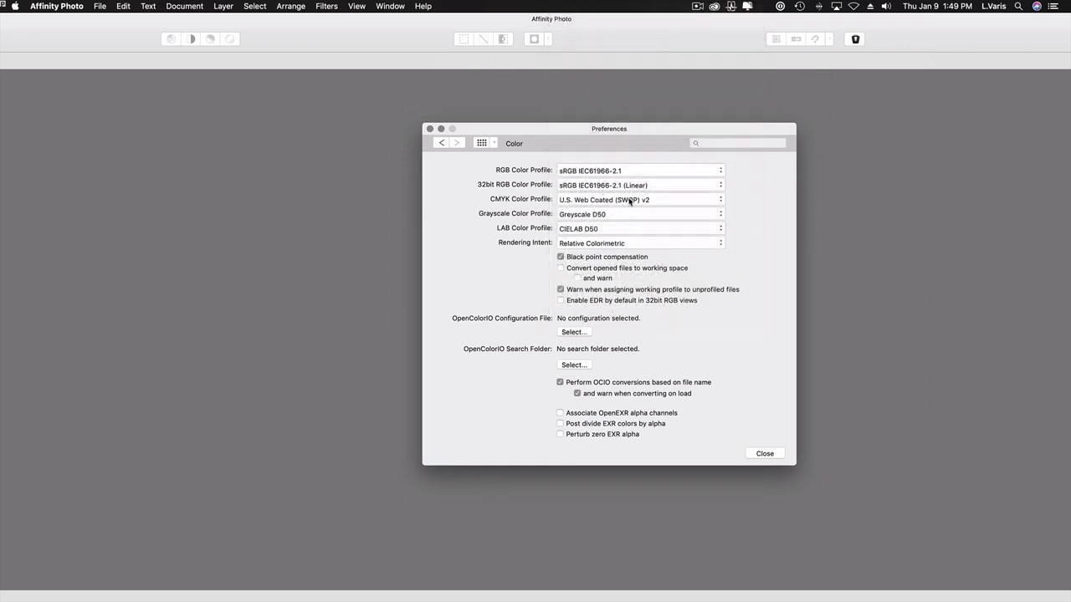
pyautogui.click(684, 201)
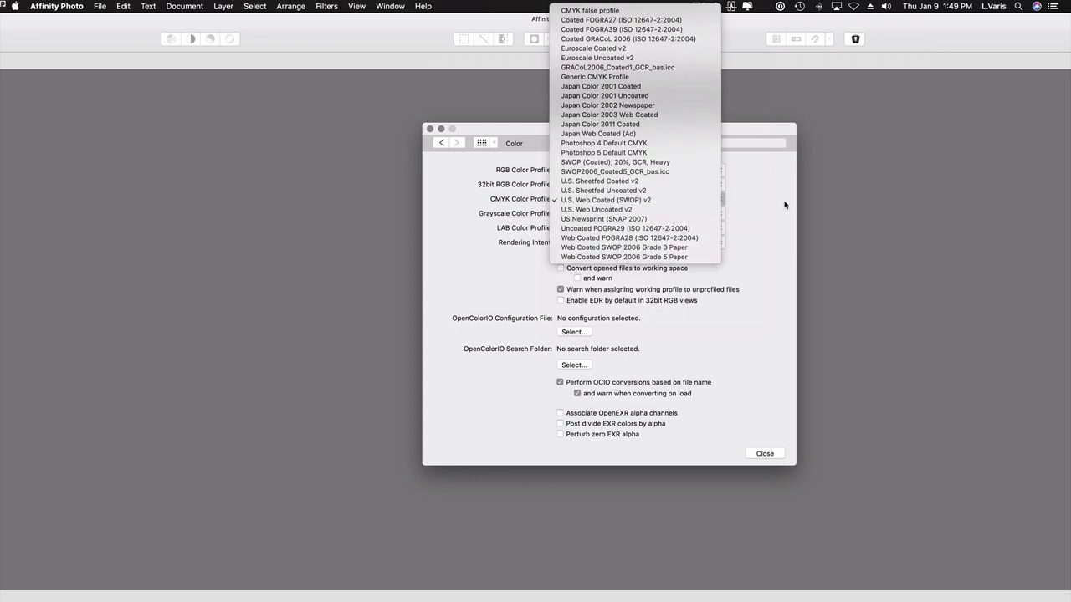
pyautogui.click(744, 251)
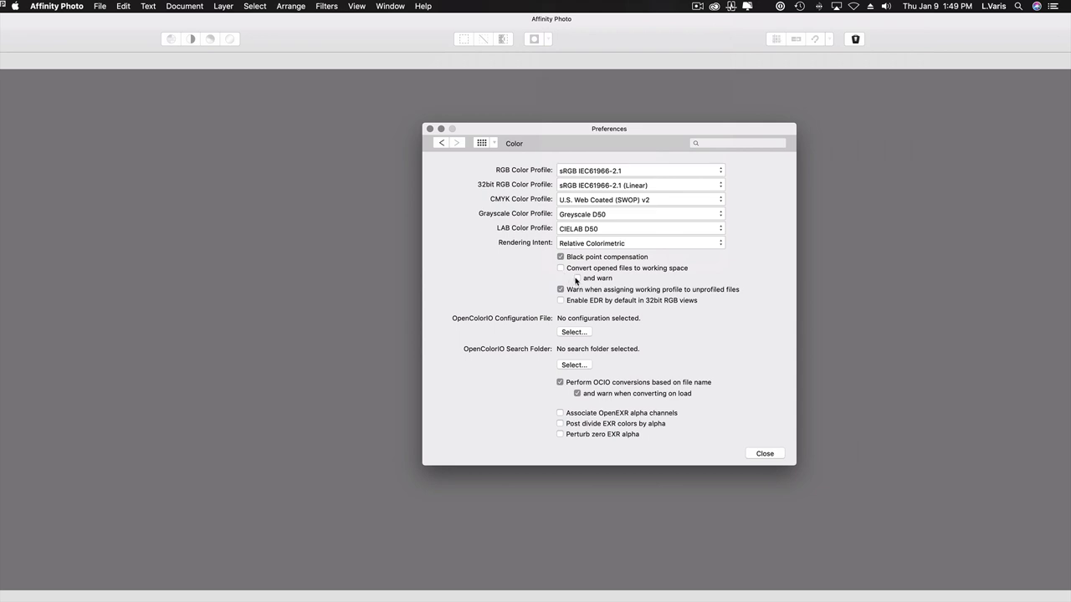
# Enable the "and warn" option under Convert opened files to working space, and quit Affinity Photo.
pyautogui.click(578, 279)
pyautogui.click(763, 456)
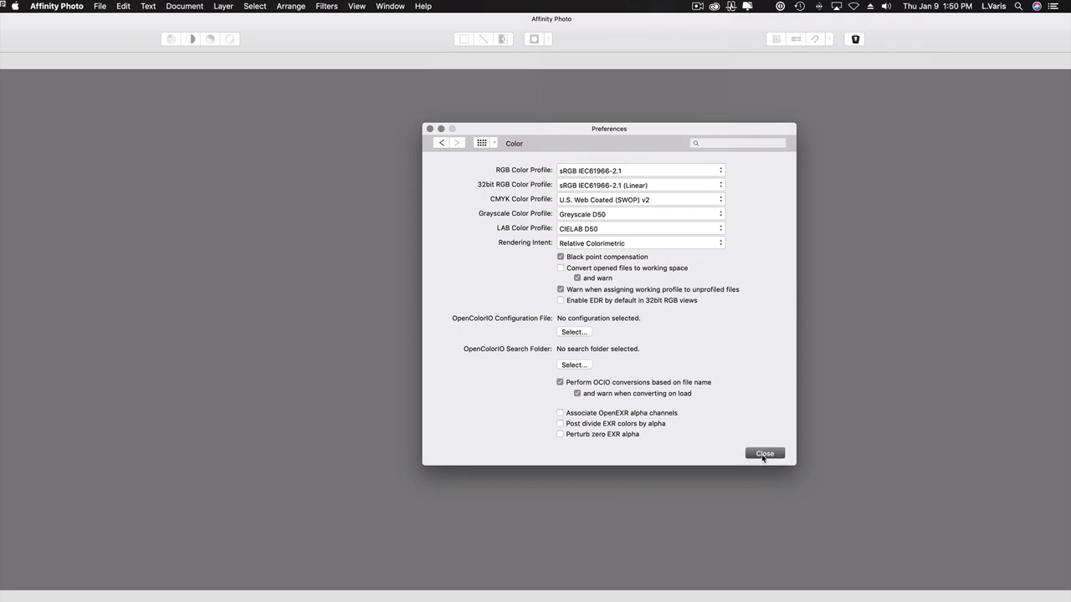
pyautogui.click(60, 6)
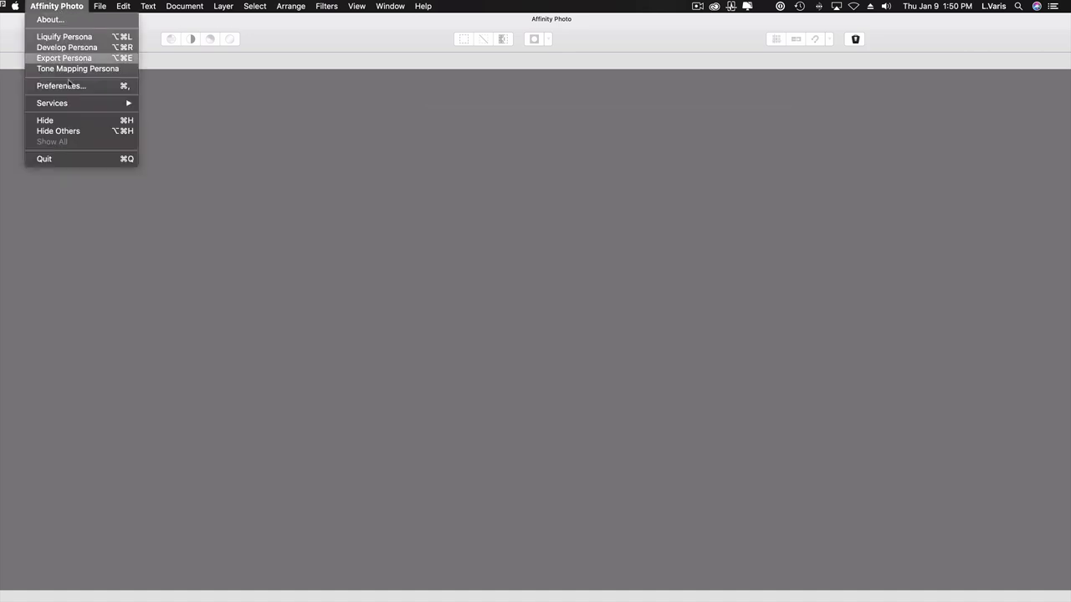
pyautogui.click(70, 158)
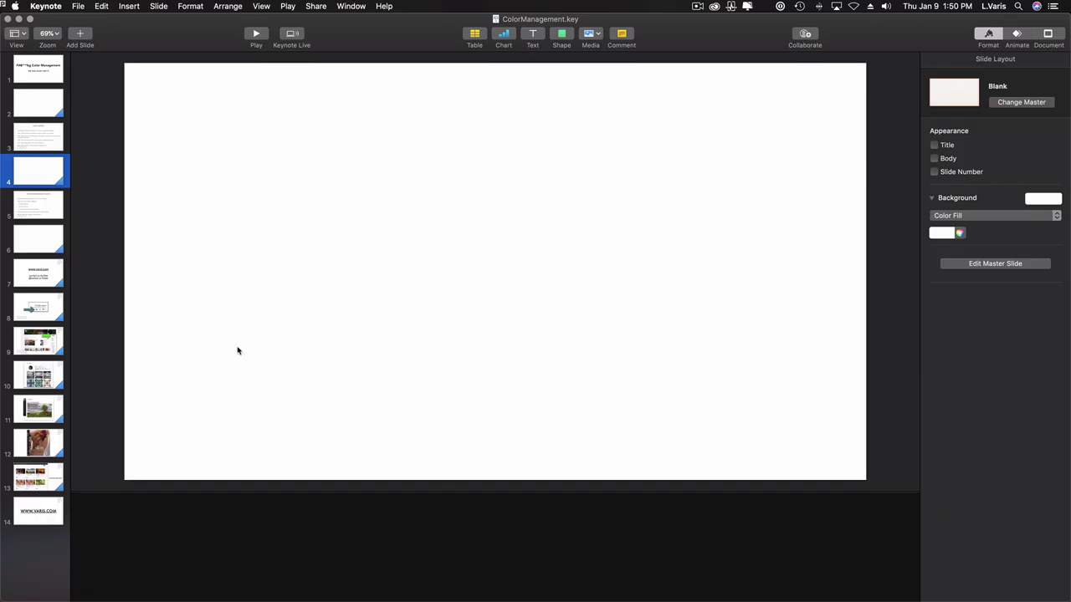
# Switch to Keynote and play the ColorManagement.key slideshow from slide 4.
pyautogui.click(256, 35)
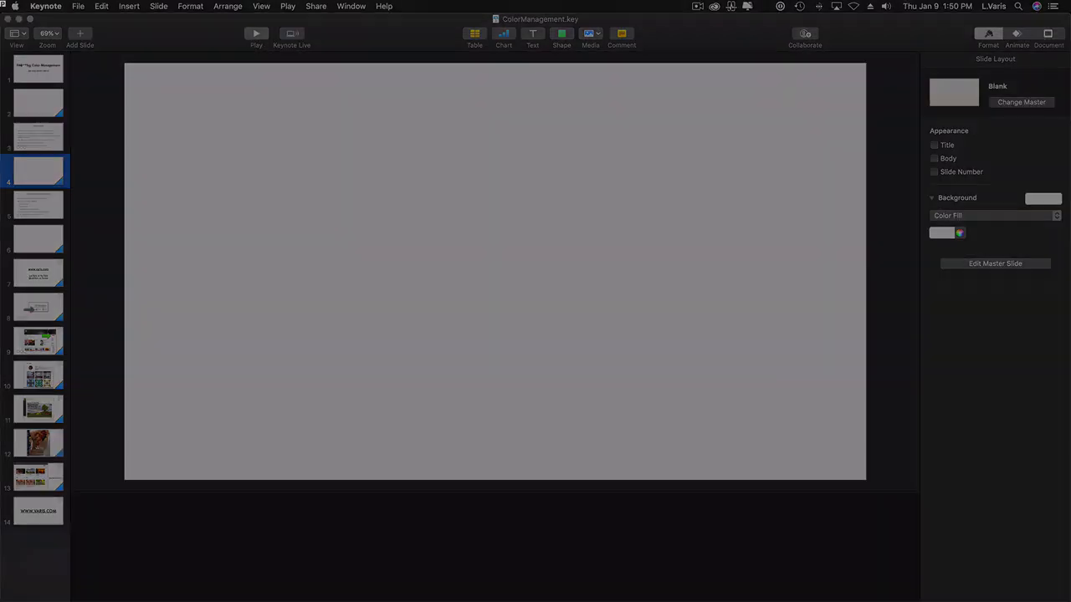